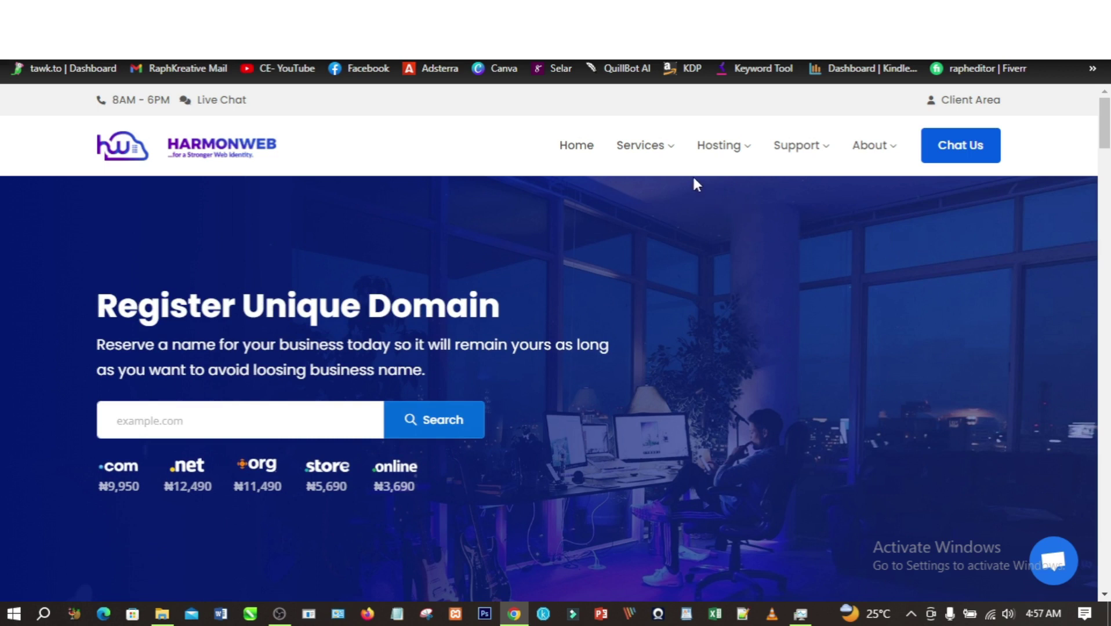
- Search myvtu.com.ng on the Domain Registrations page and see it is unavailable
mouse_move(643, 154)
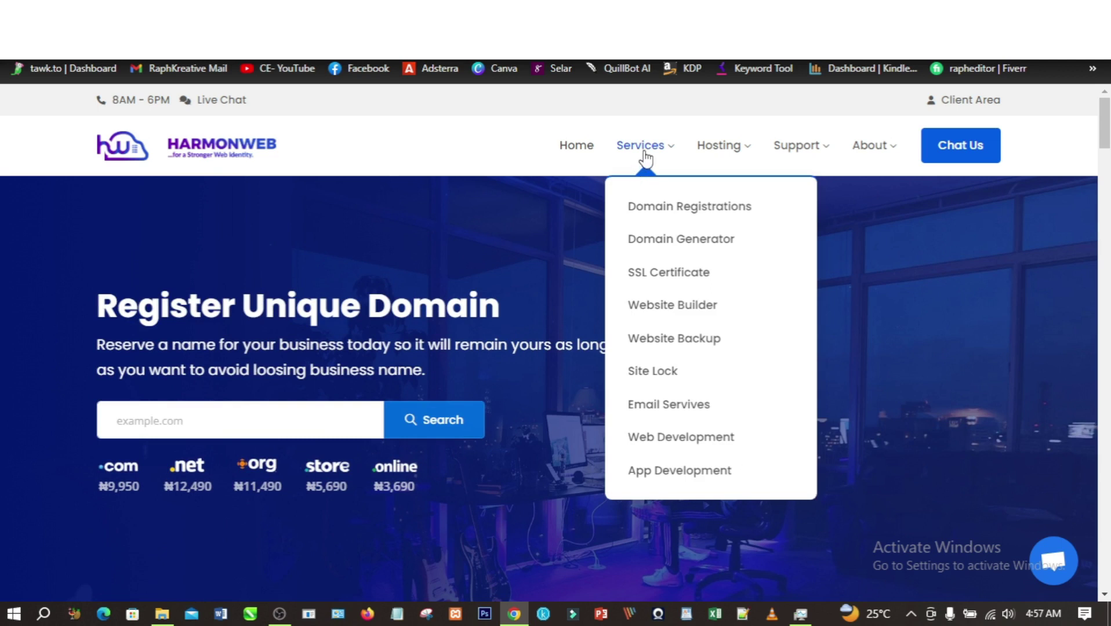
click(669, 209)
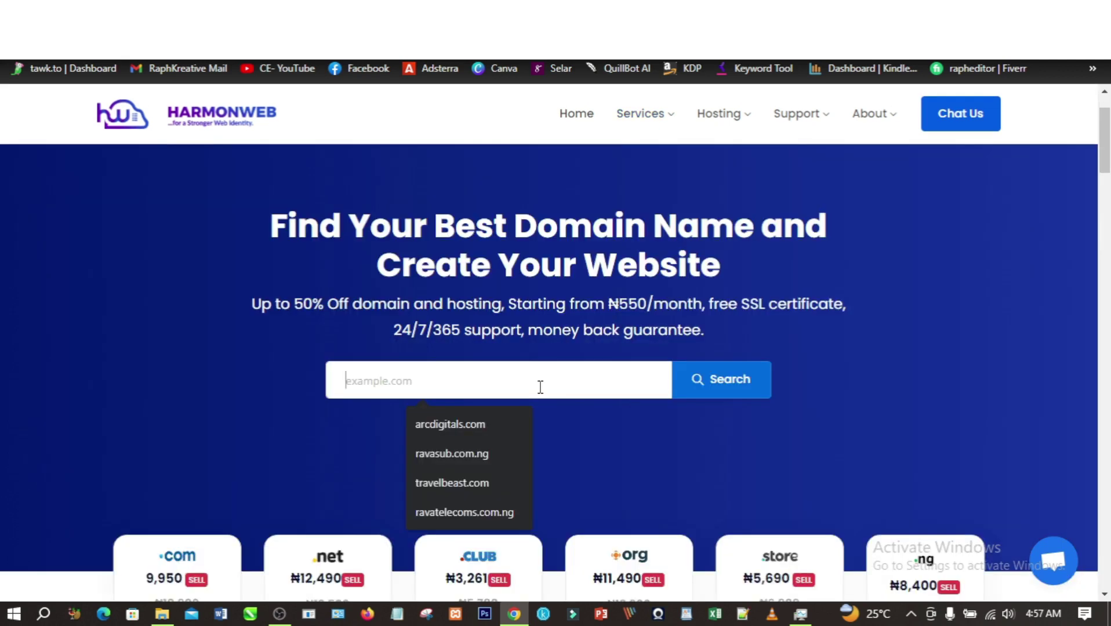
text(my)
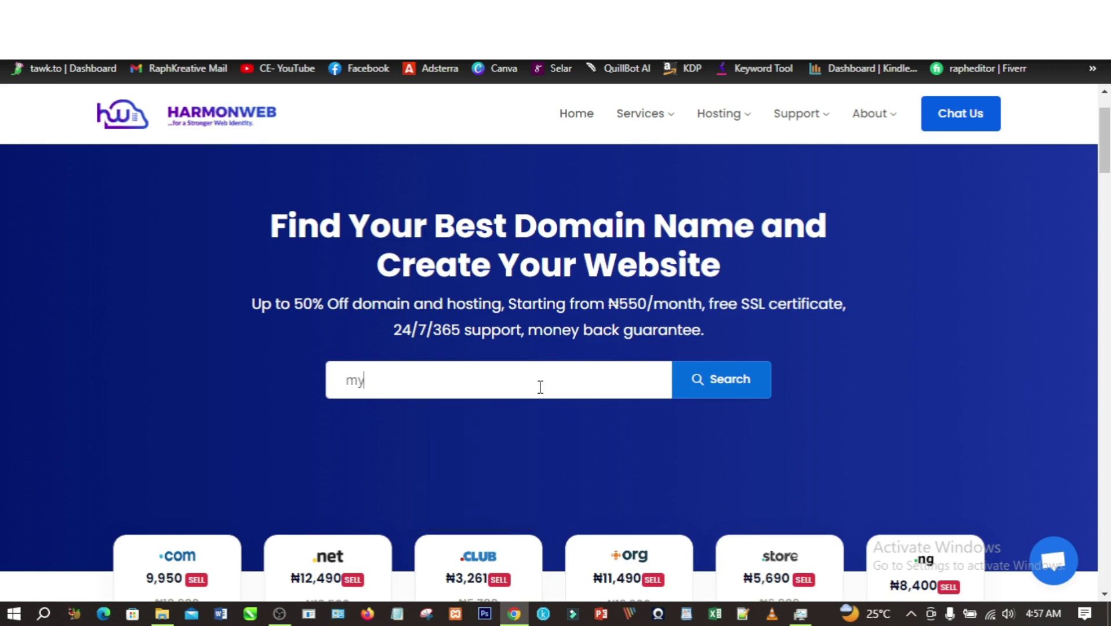
text(vtu)
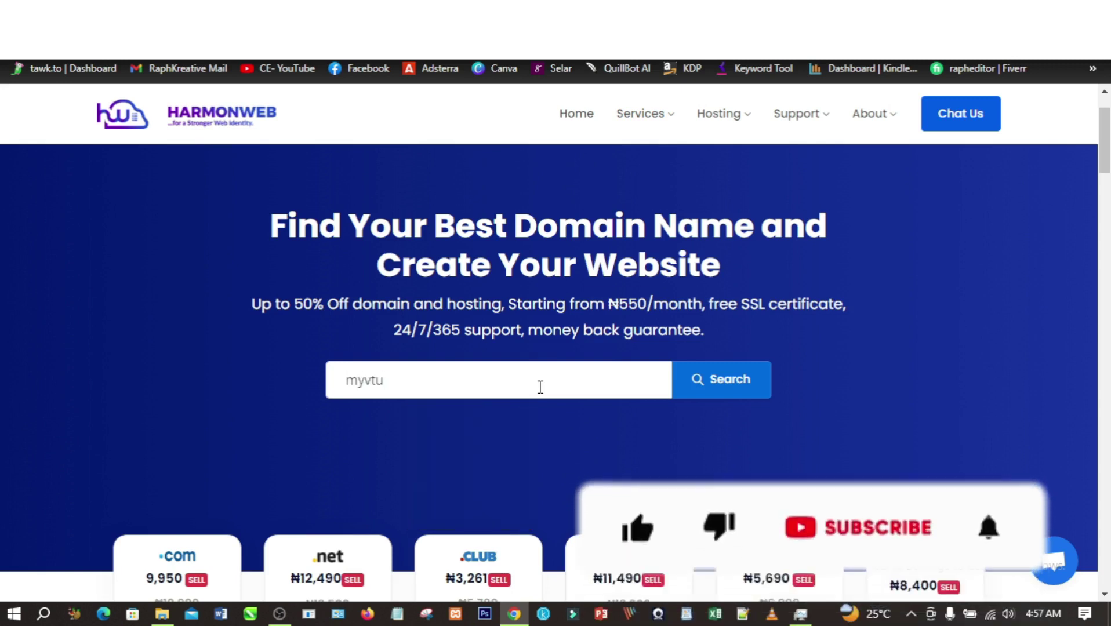
text(.com.ng)
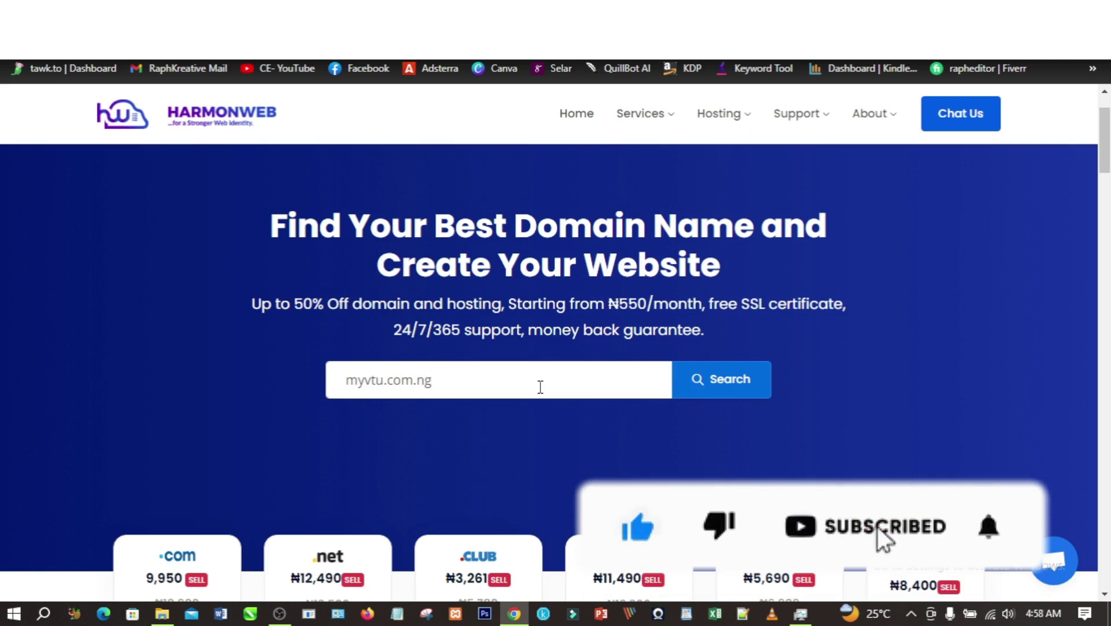
click(717, 390)
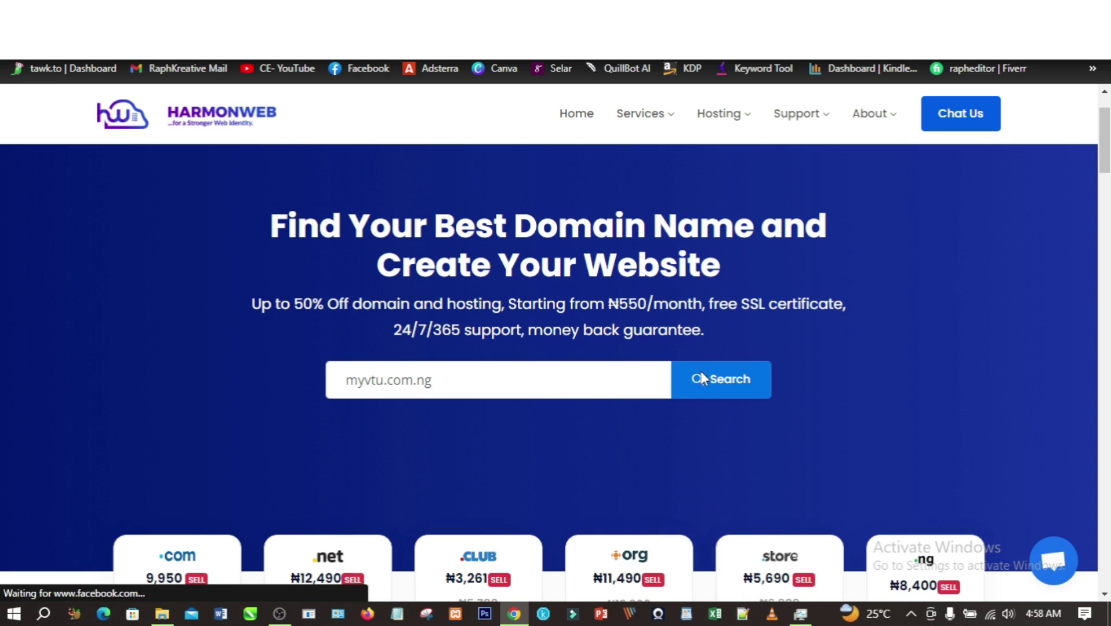
scroll(705, 382, down, 4)
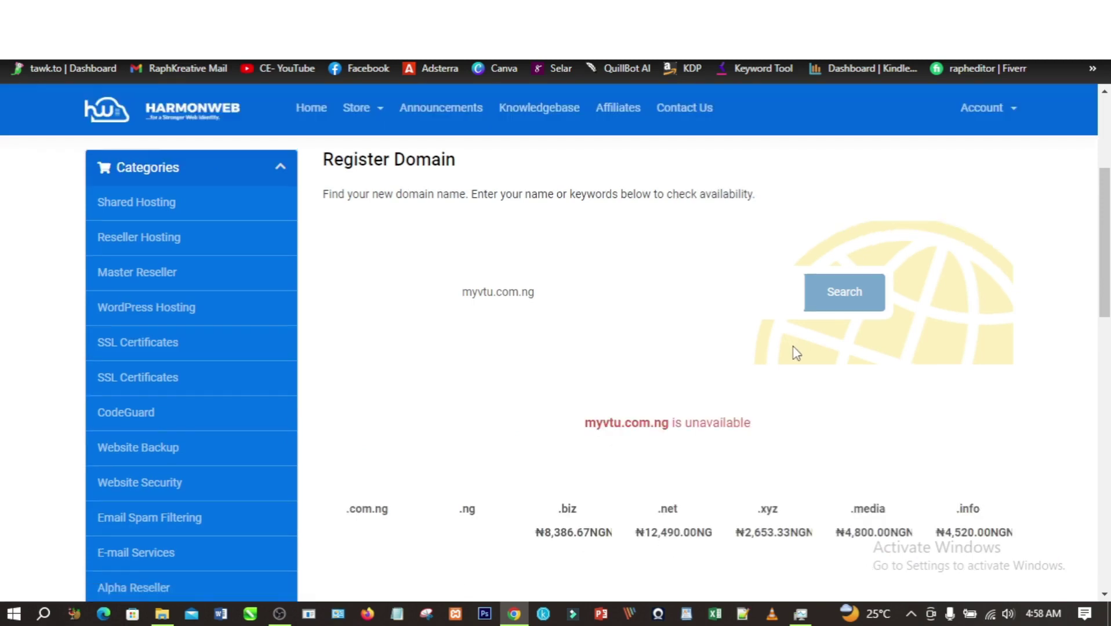
- Search datavending.com.ng, found available at ₦1,300.00NGN, and add it to the cart
drag(492, 291, 452, 290)
key(BackSpace)
text(data)
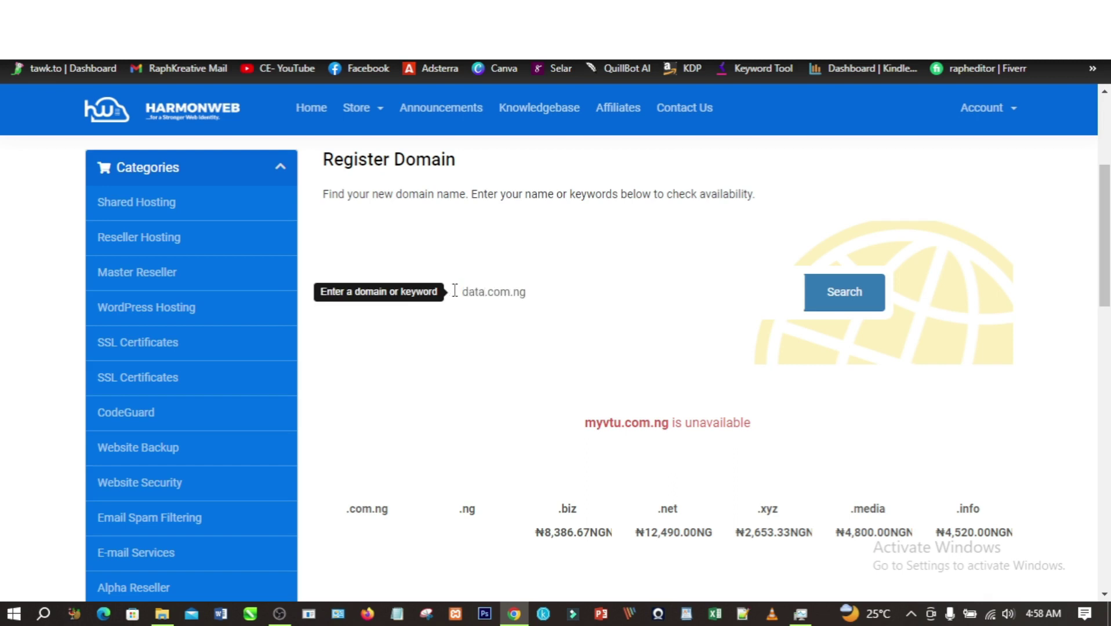
text(vending)
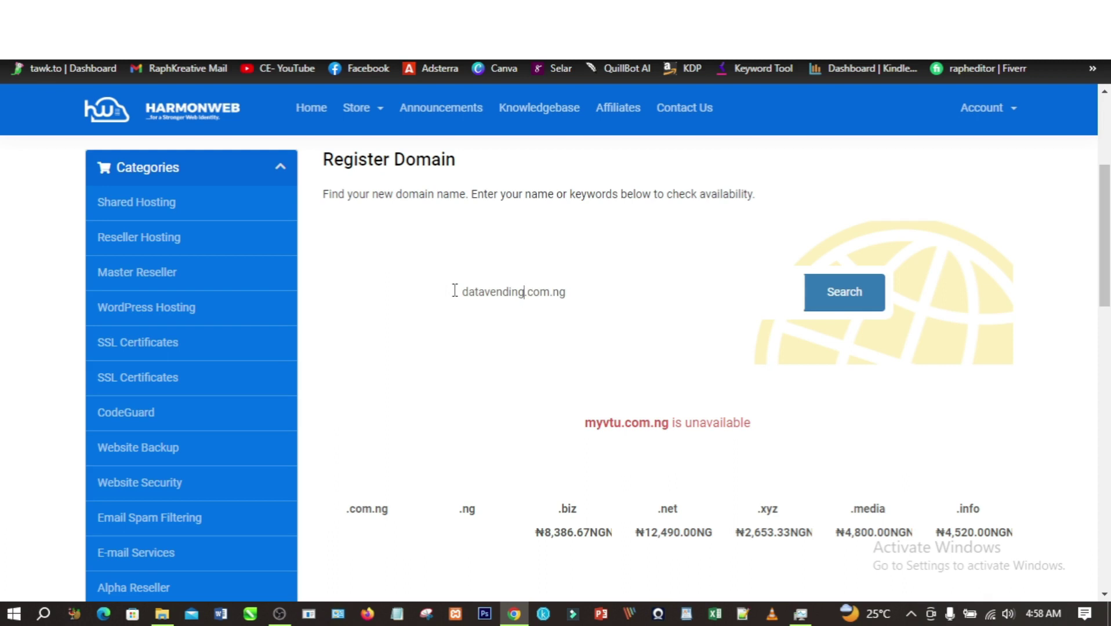
click(826, 297)
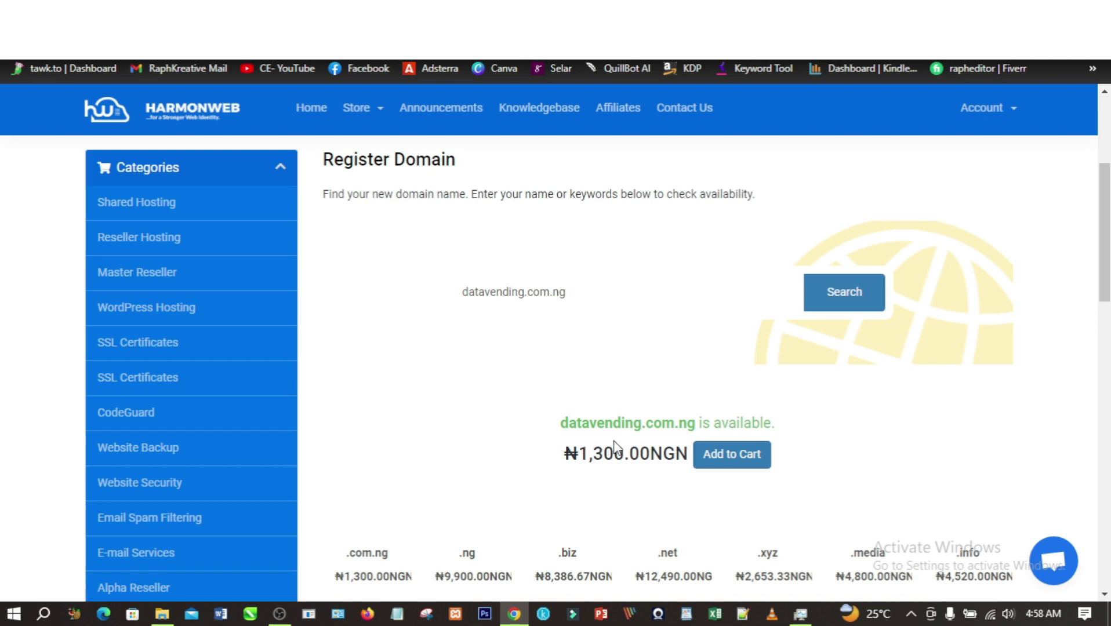
click(712, 458)
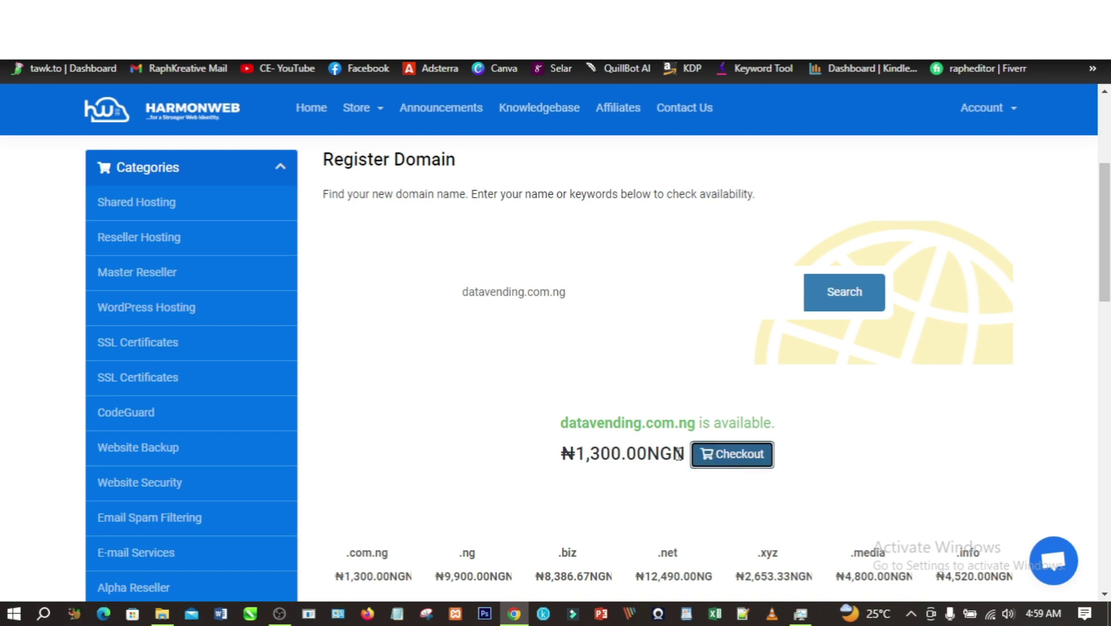
click(736, 459)
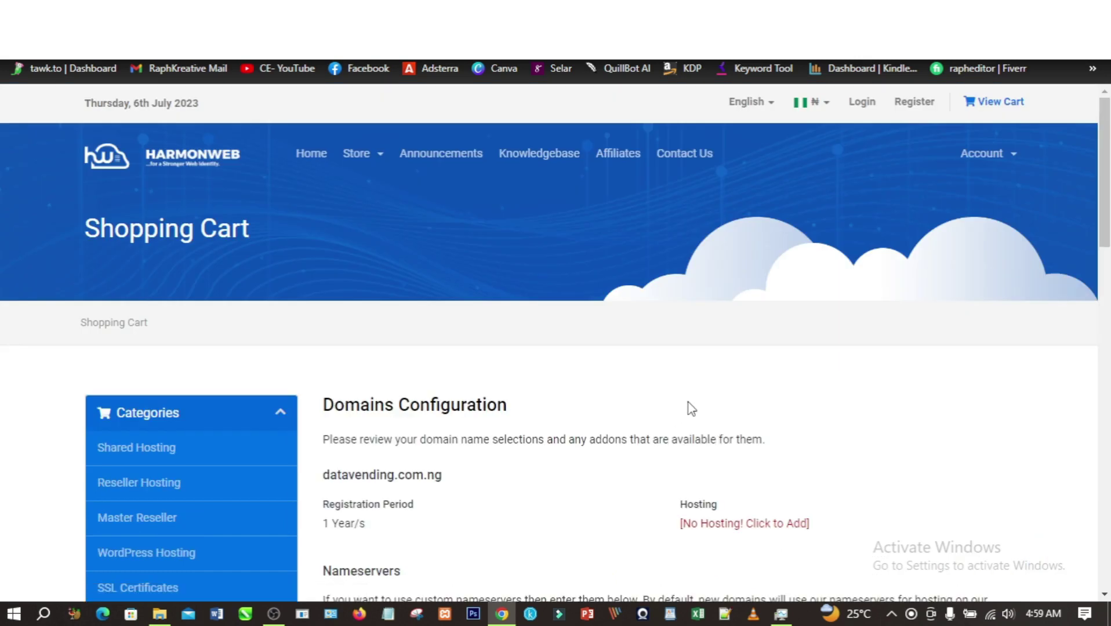
- Check out the datavending.com.ng domain and choose to add hosting to it
scroll(690, 409, down, 2)
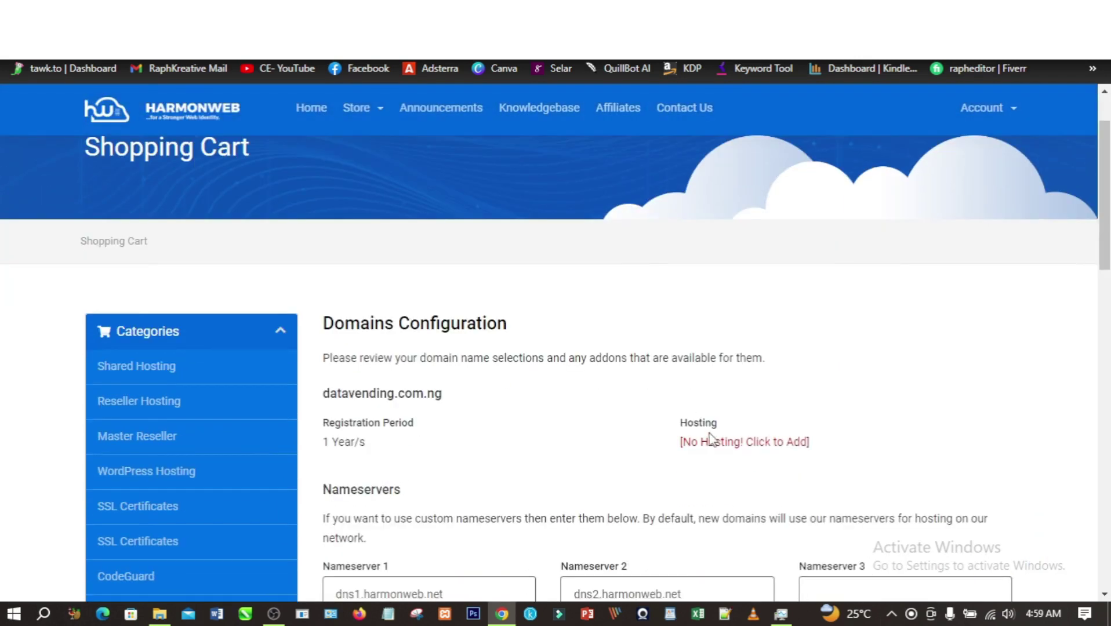
click(767, 448)
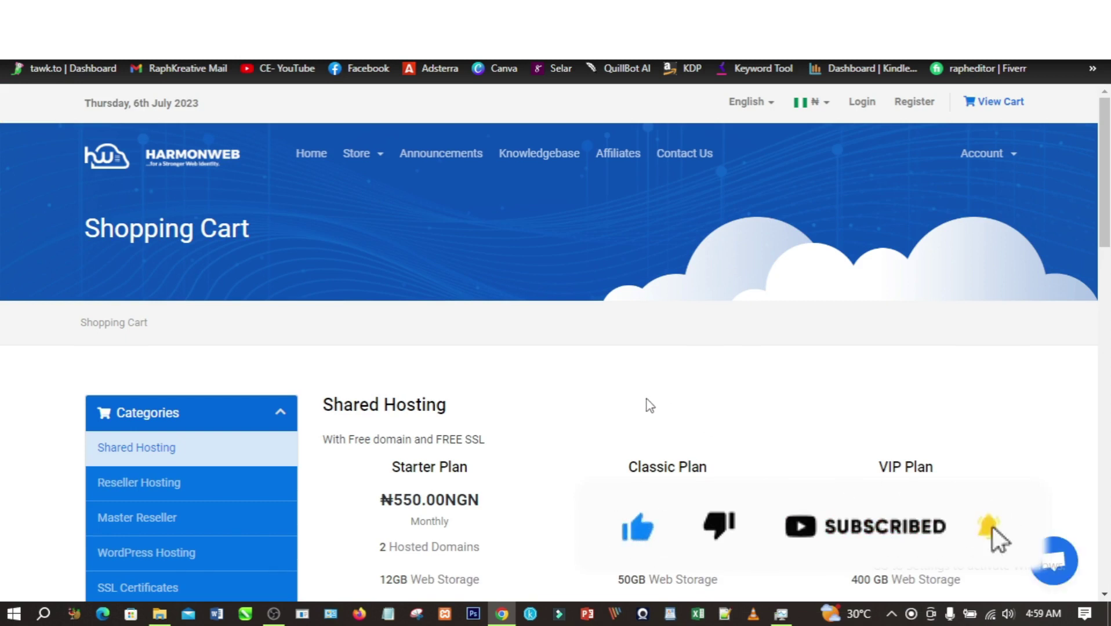
scroll(649, 405, down, 1)
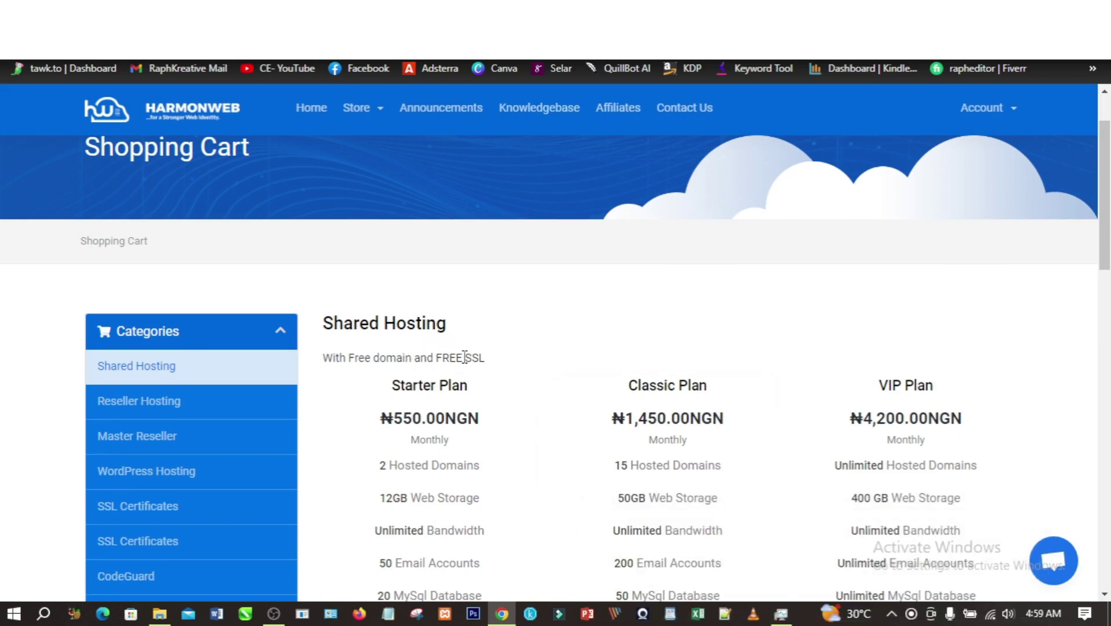
- Review the Shared Hosting plans and order the ₦550.00NGN monthly Starter Plan
scroll(513, 399, down, 2)
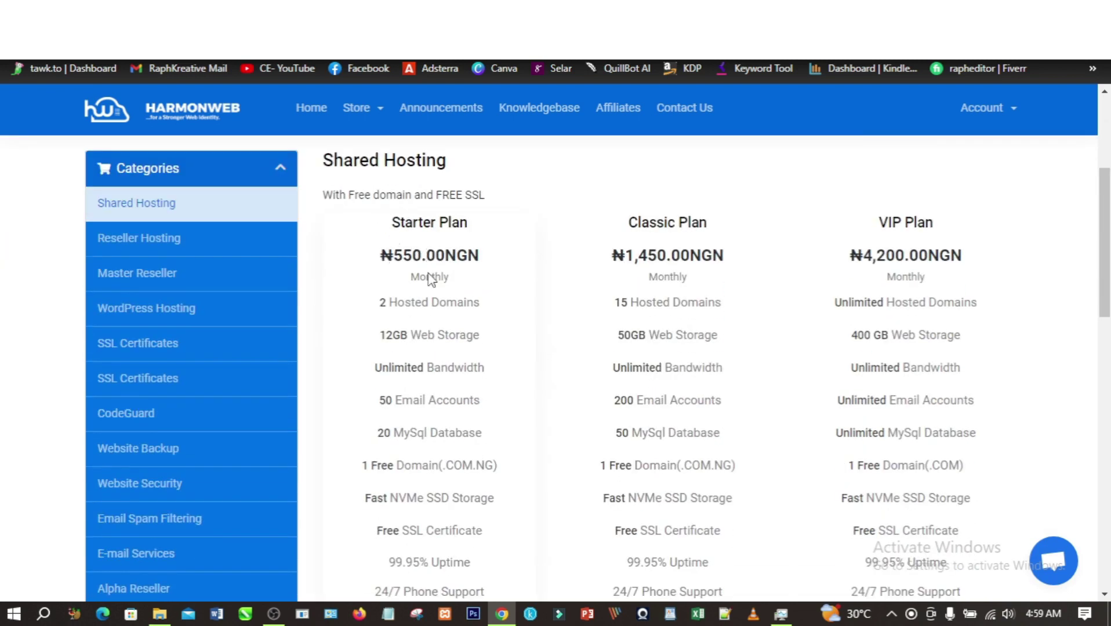
scroll(429, 291, down, 3)
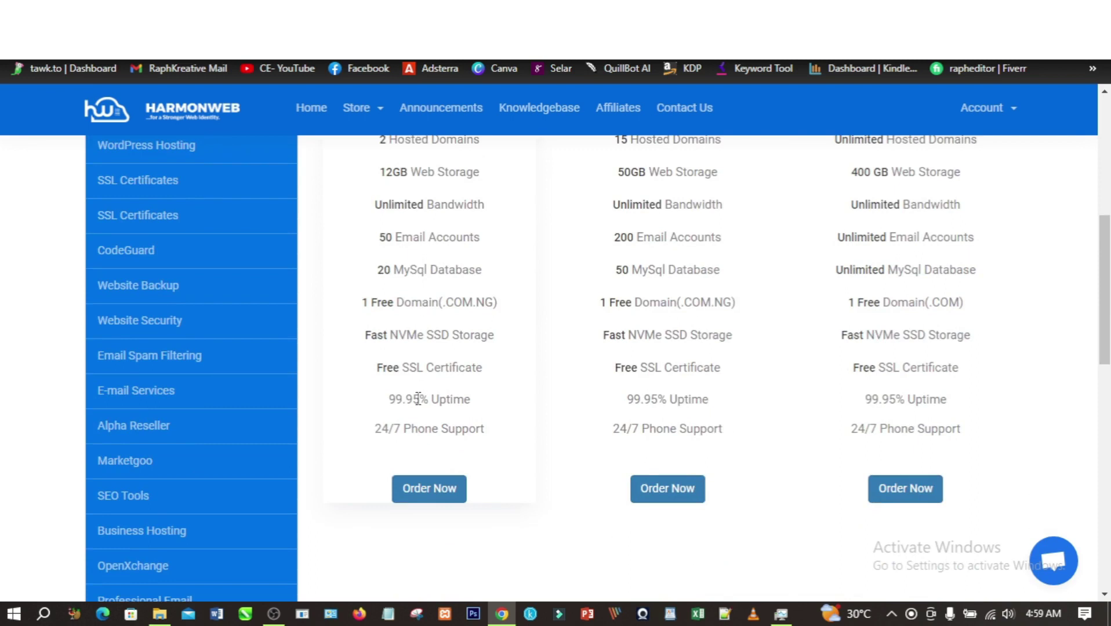
scroll(418, 399, up, 5)
scroll(415, 382, down, 1)
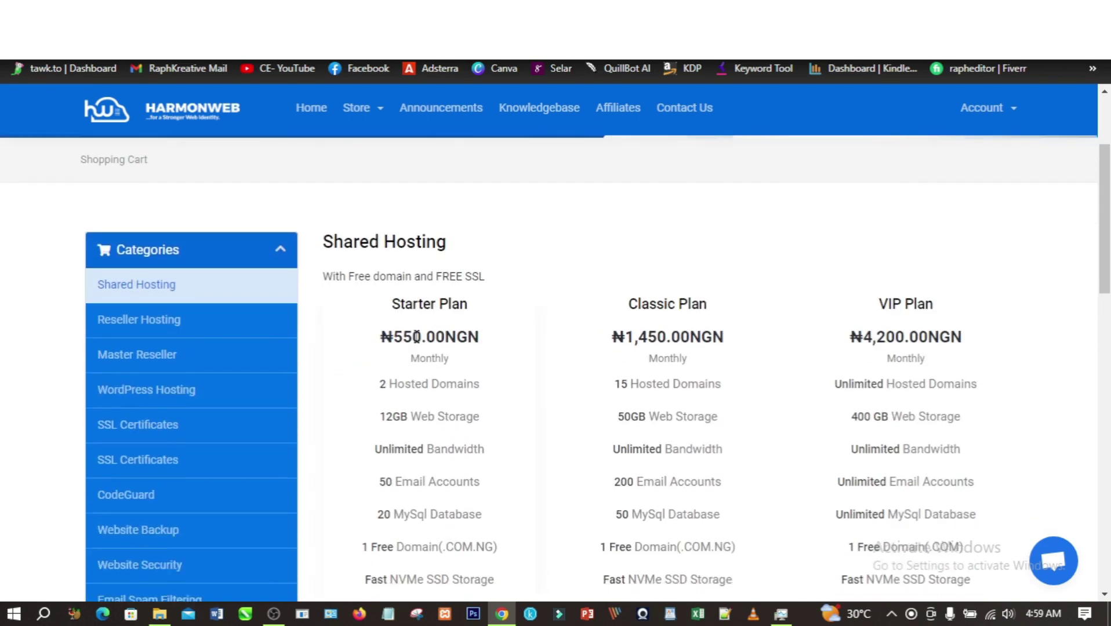
scroll(510, 345, down, 1)
scroll(583, 342, up, 1)
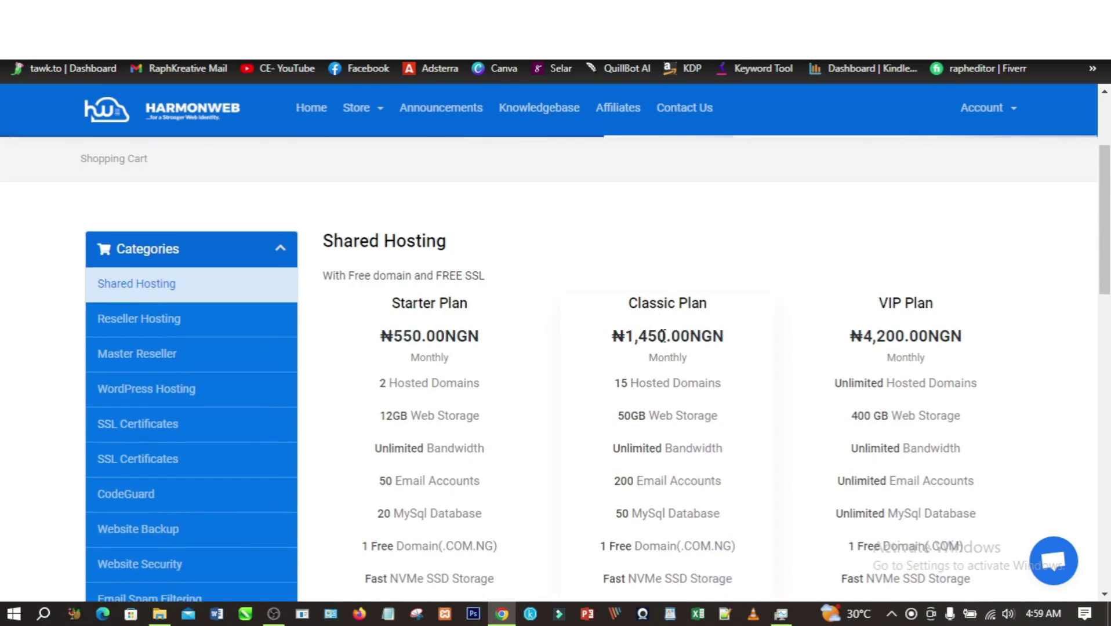
scroll(649, 345, down, 2)
scroll(714, 342, up, 1)
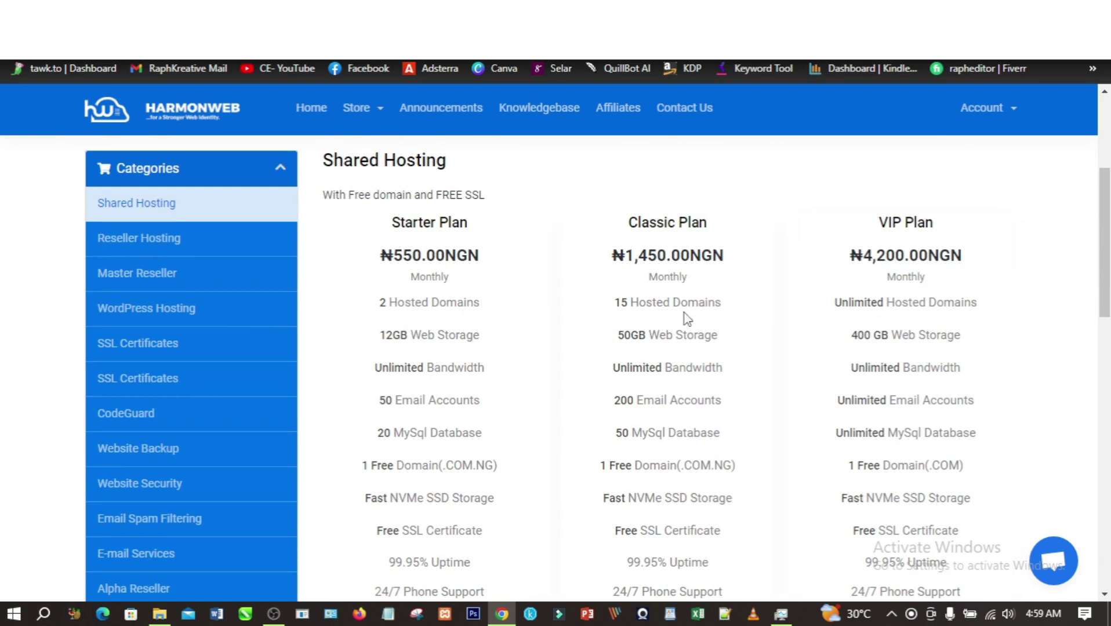
scroll(528, 348, down, 3)
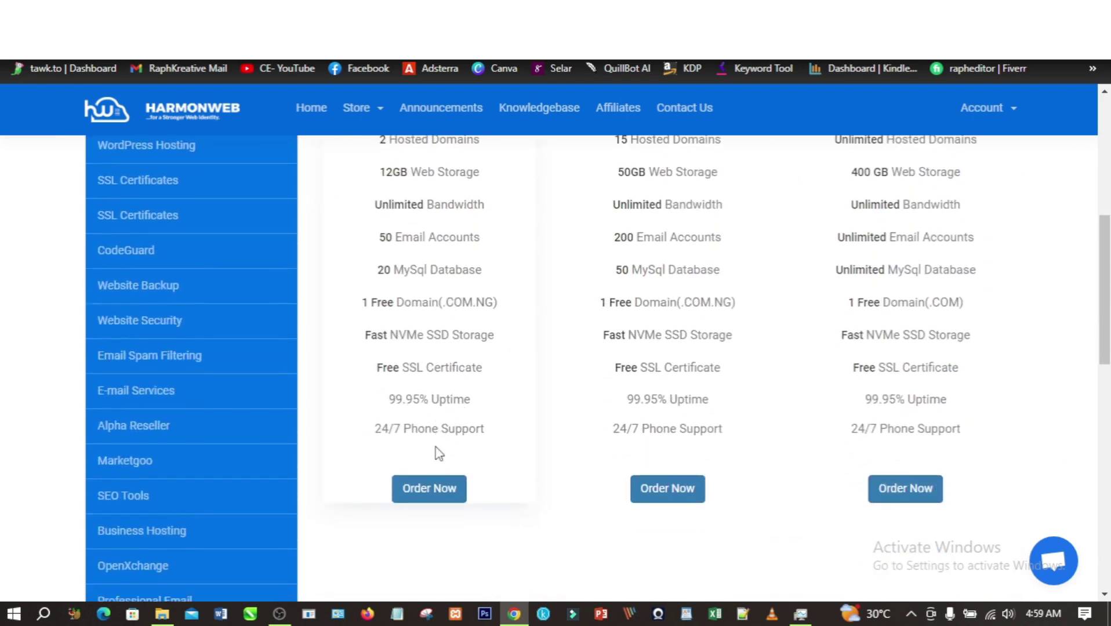
click(428, 494)
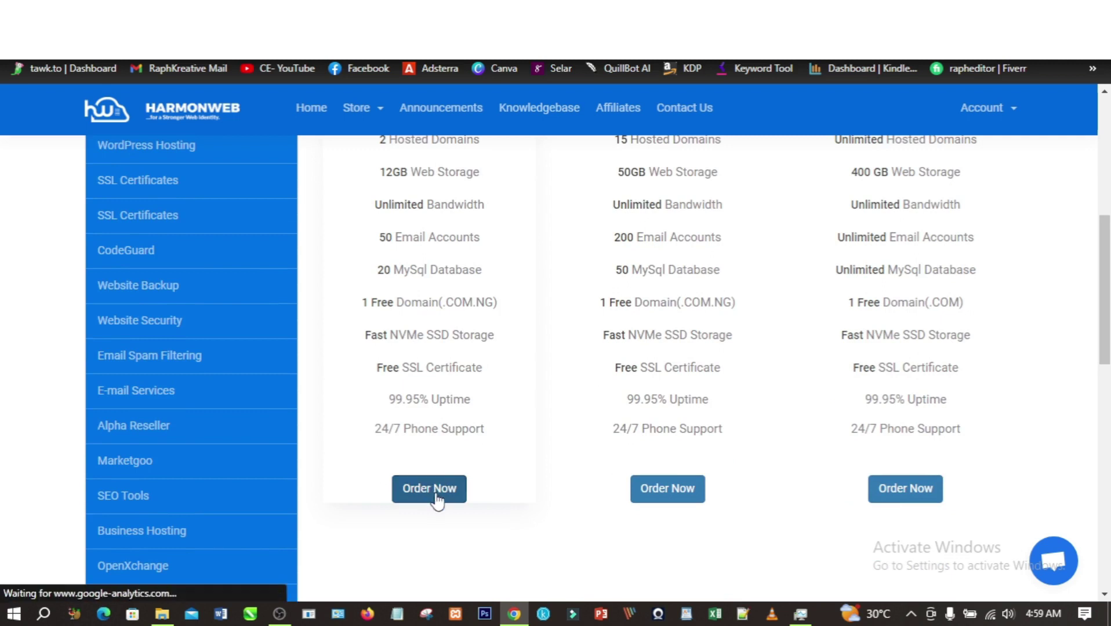
scroll(537, 420, down, 1)
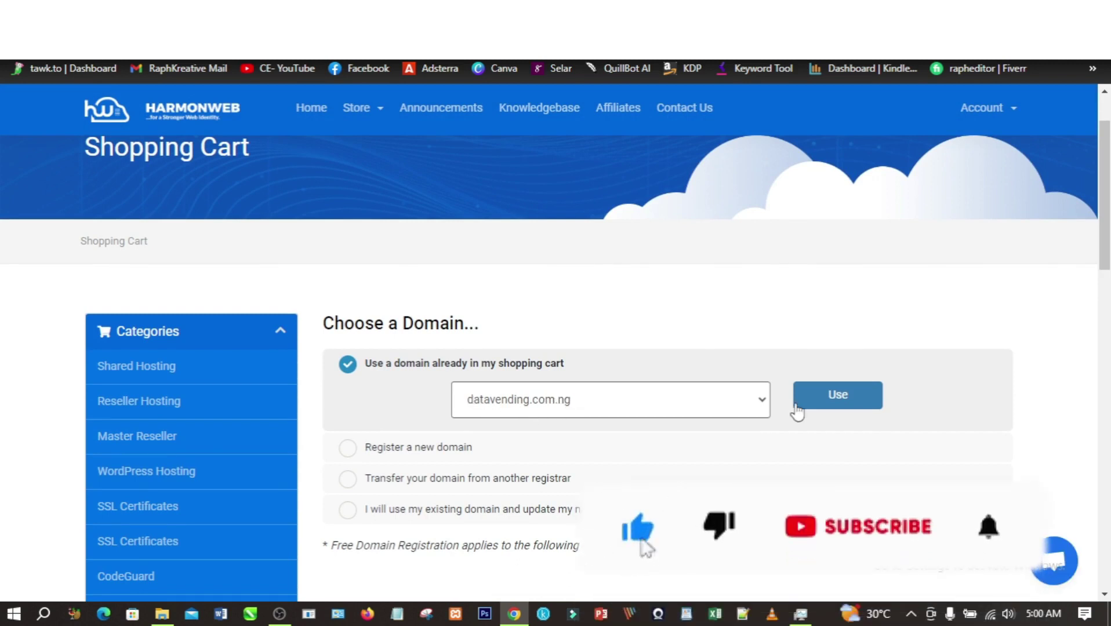
click(833, 403)
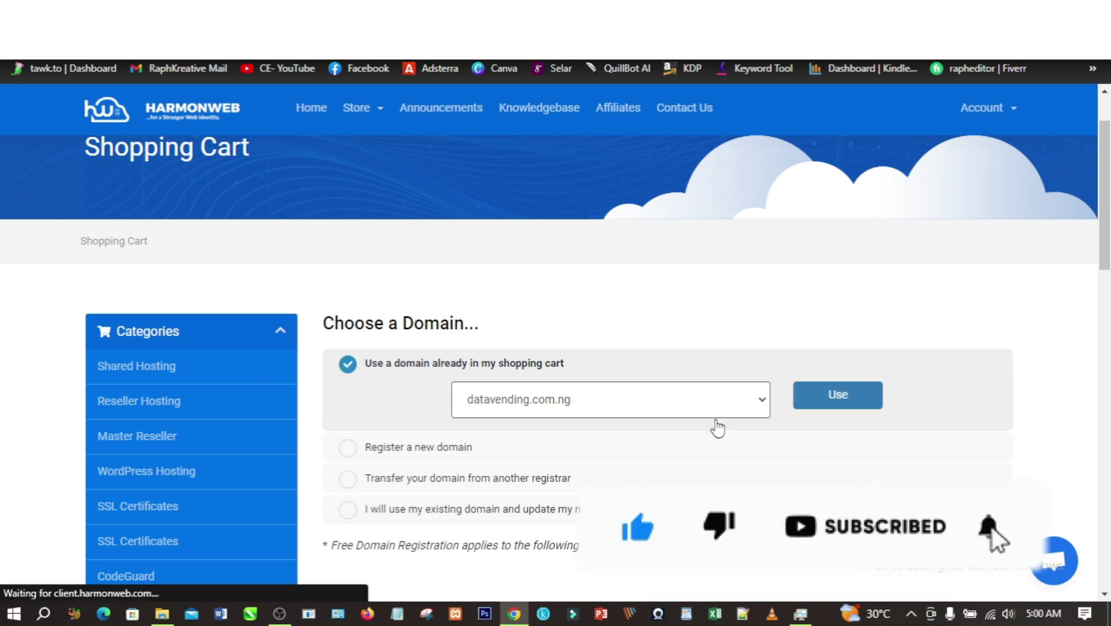
scroll(698, 432, down, 10)
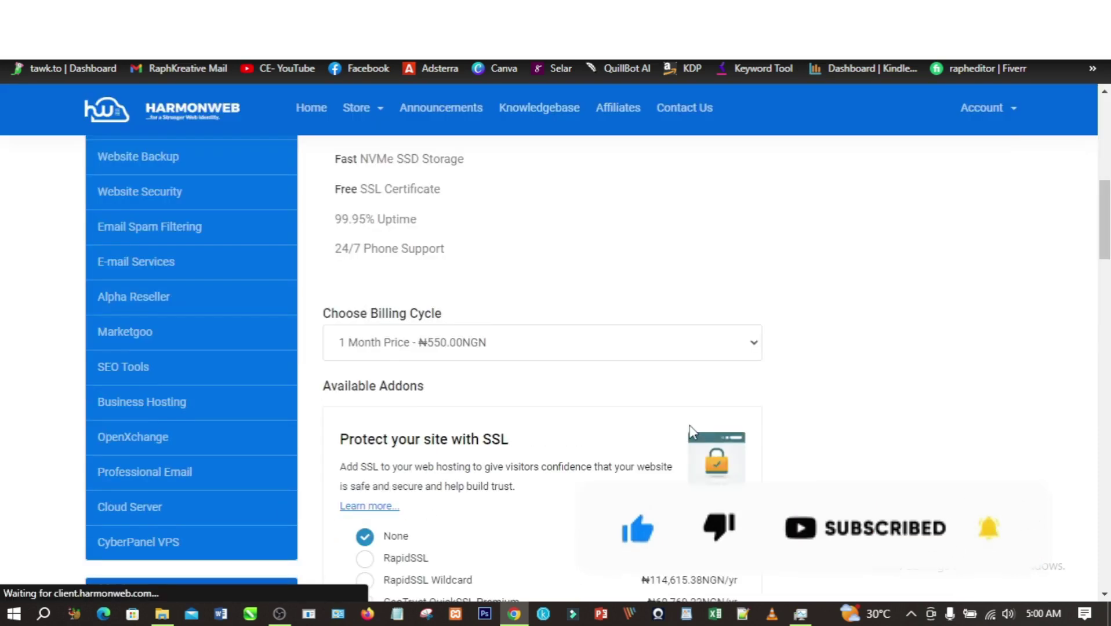
scroll(690, 426, up, 3)
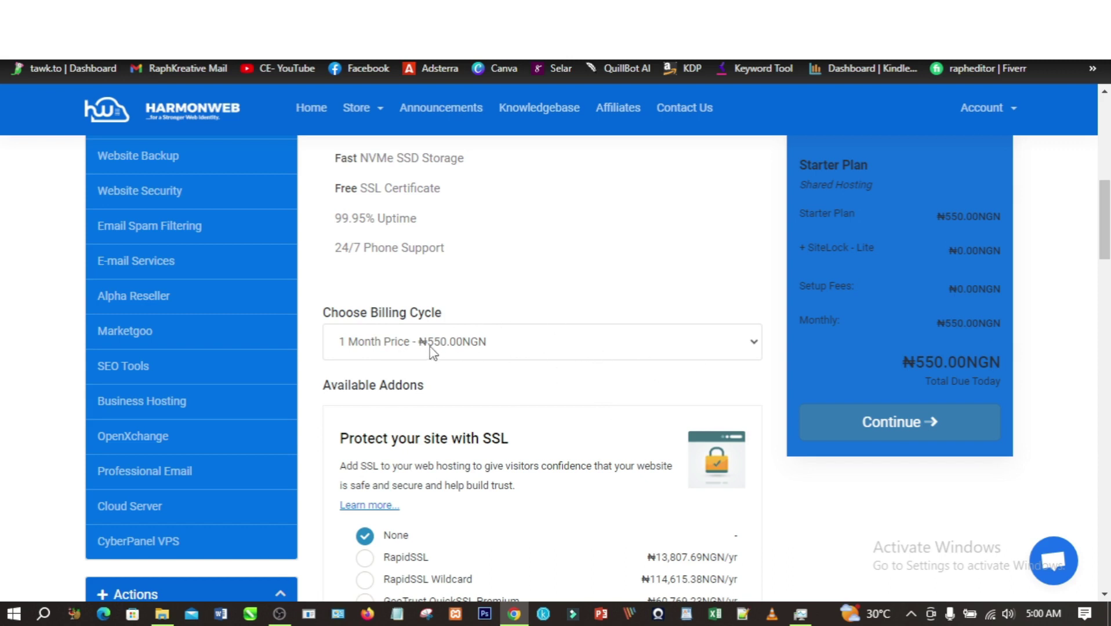
click(548, 347)
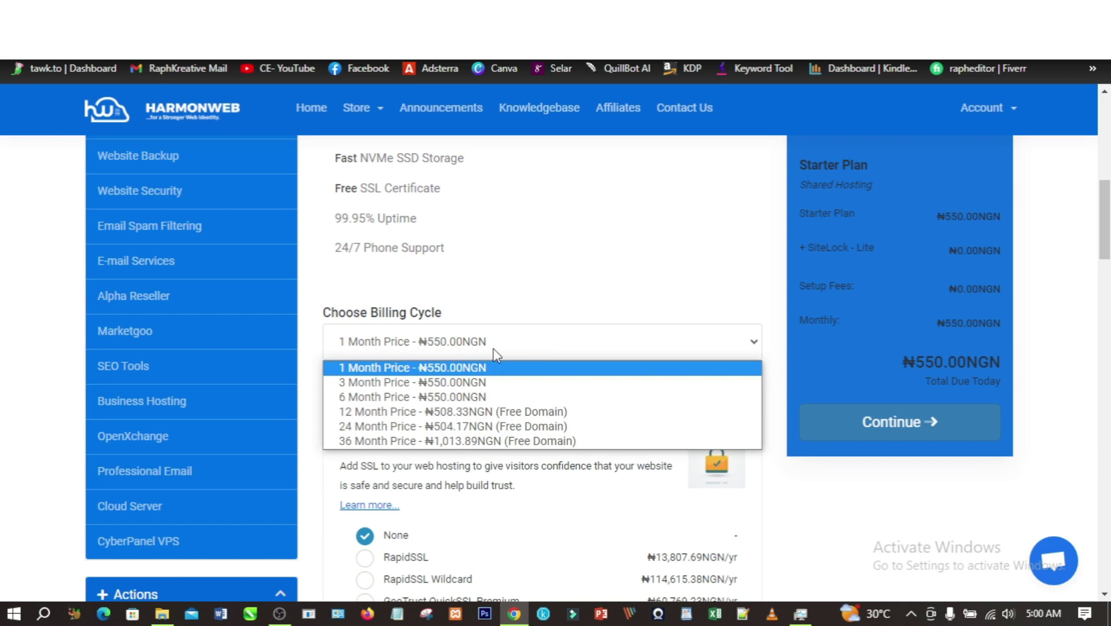
click(410, 413)
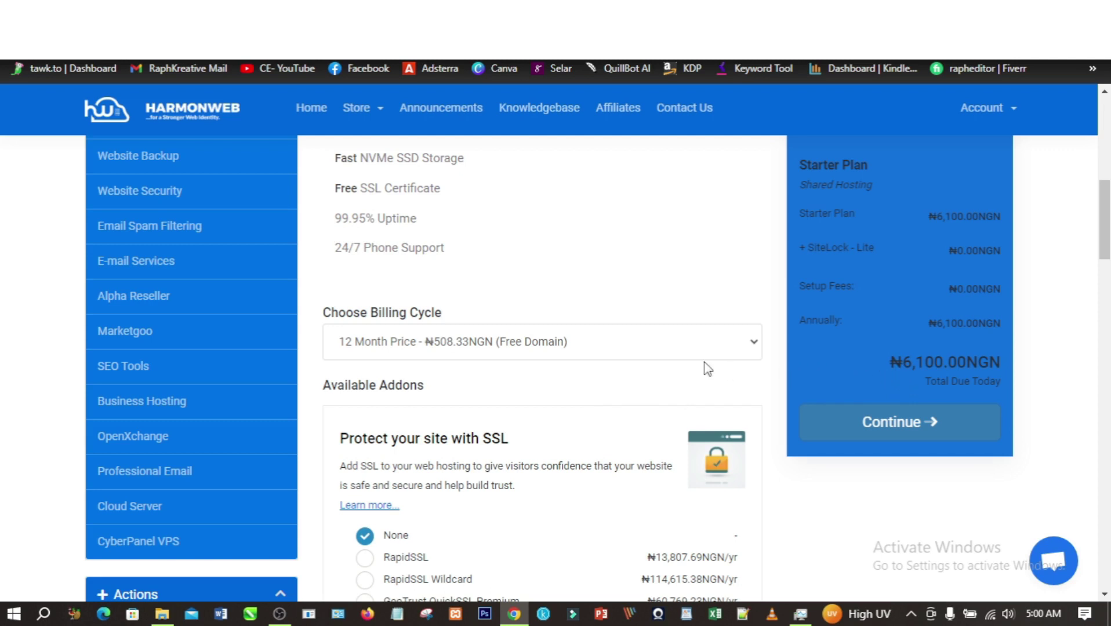
scroll(424, 313, up, 4)
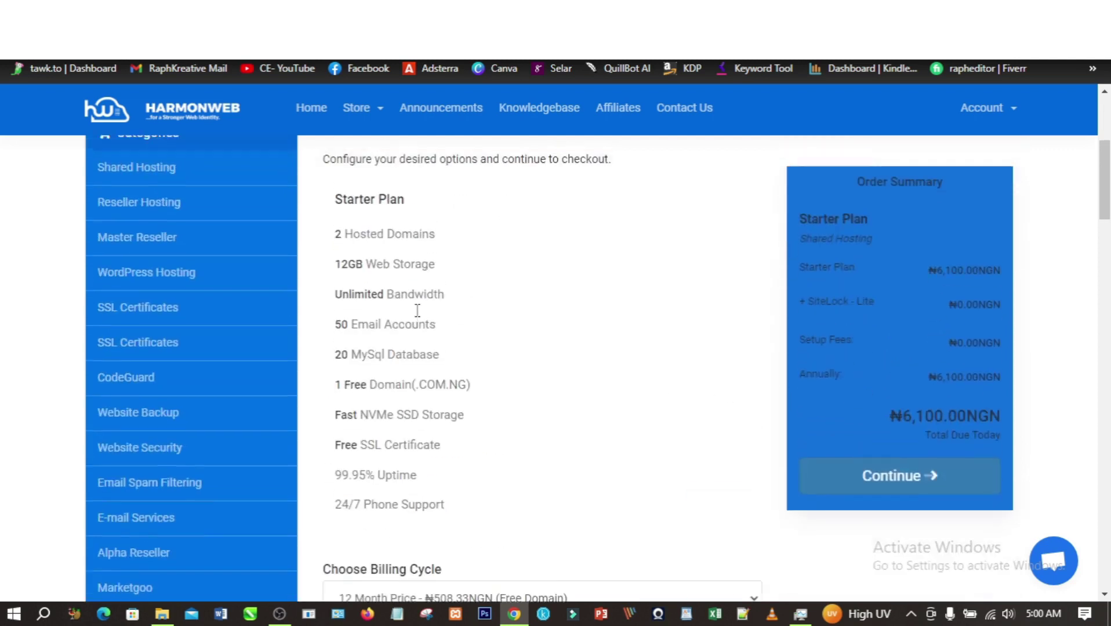
scroll(417, 310, up, 3)
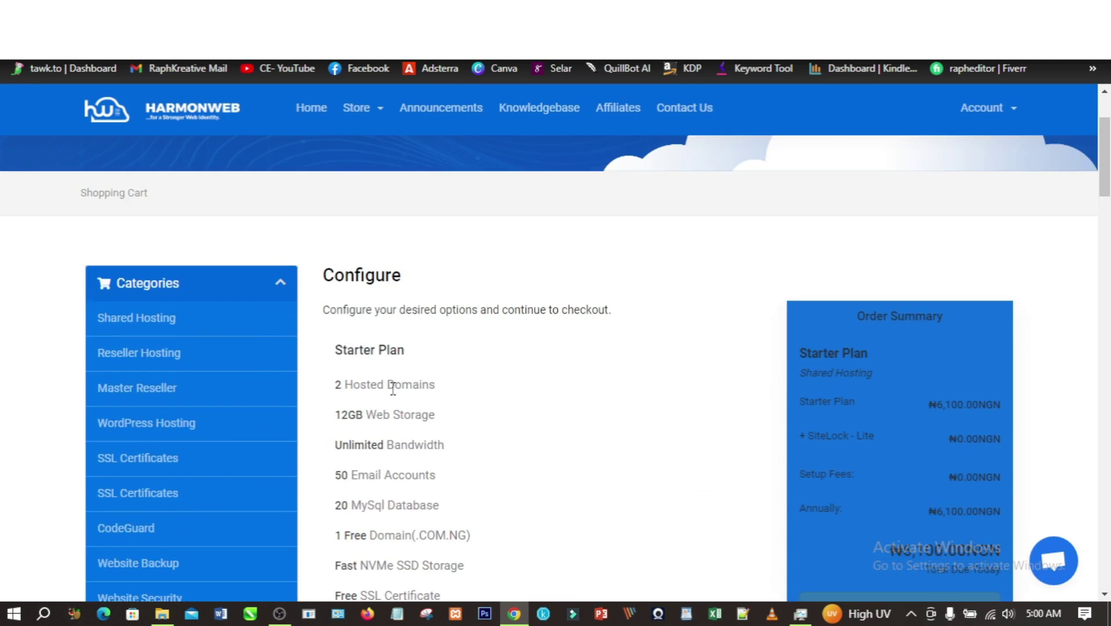
scroll(393, 389, down, 4)
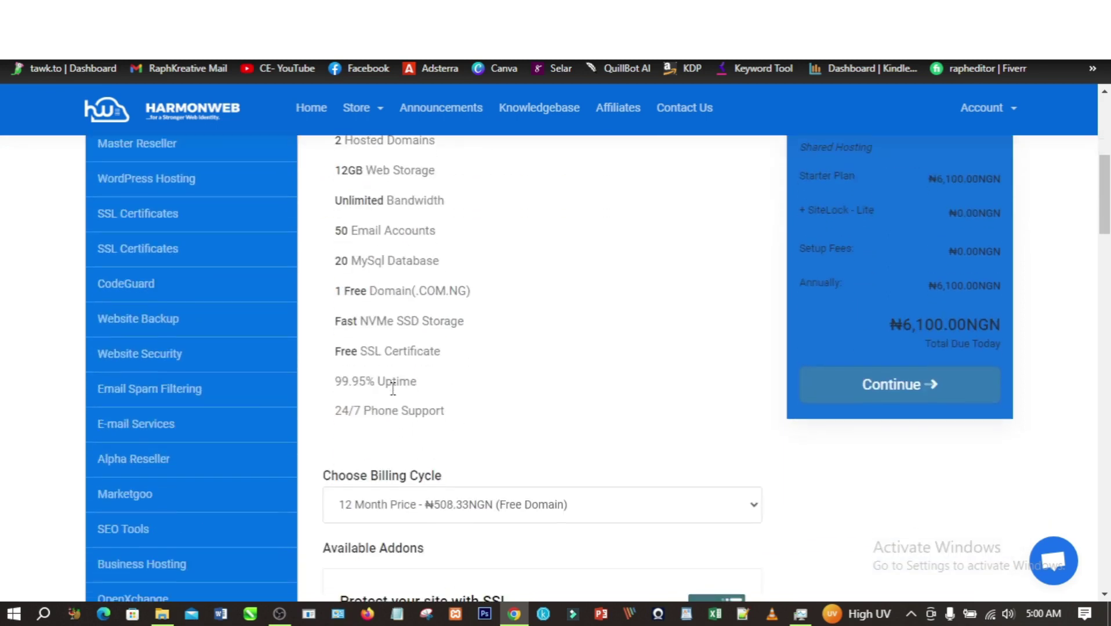
scroll(439, 396, down, 4)
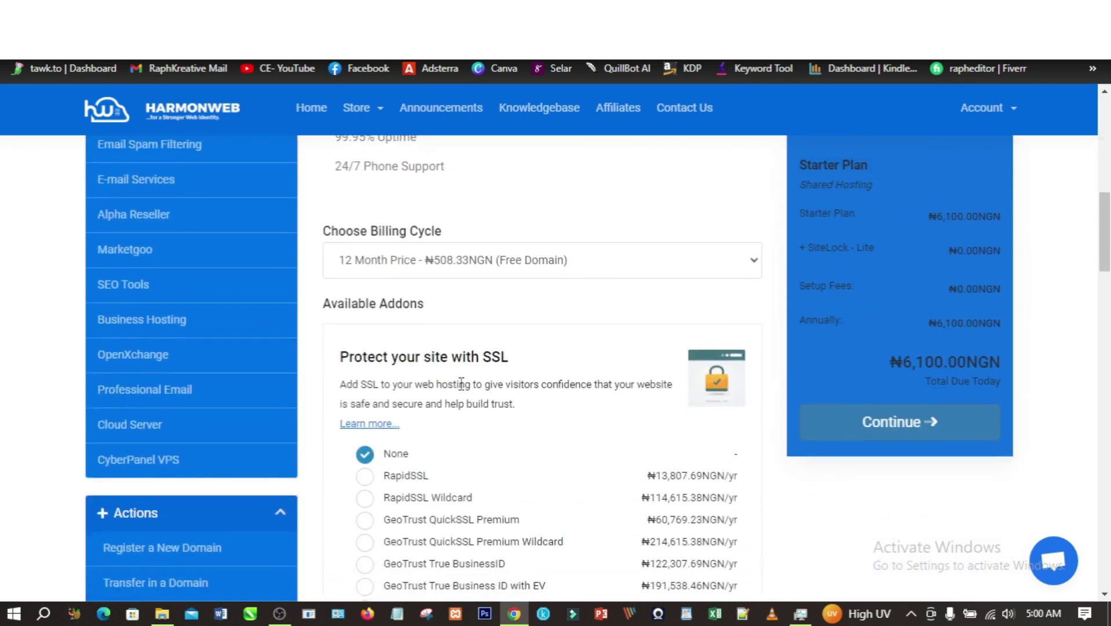
scroll(461, 383, down, 5)
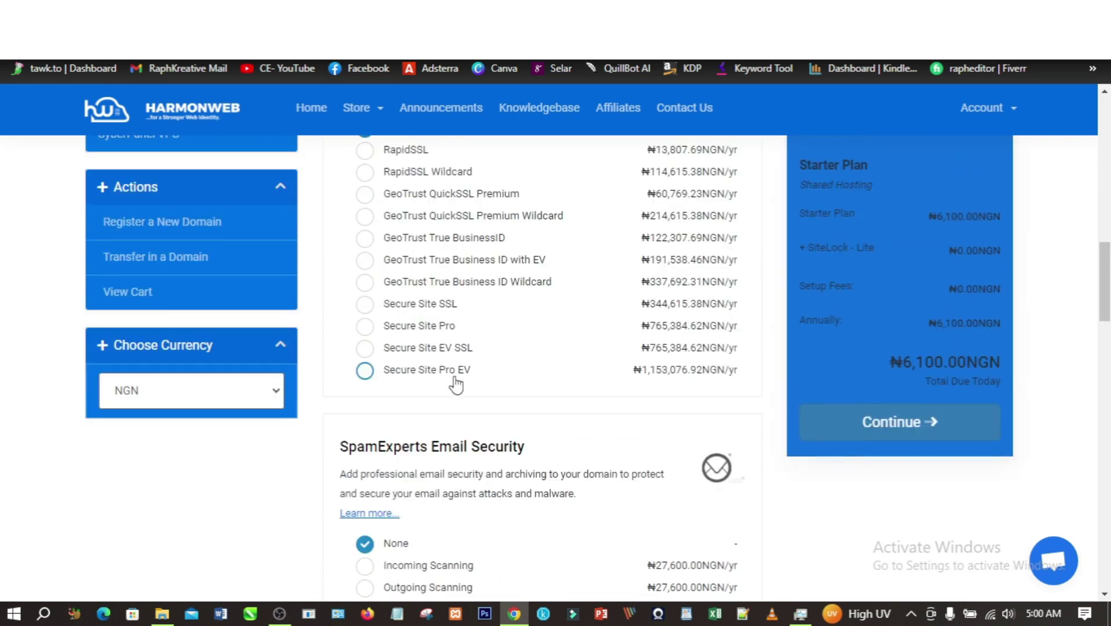
scroll(455, 384, down, 12)
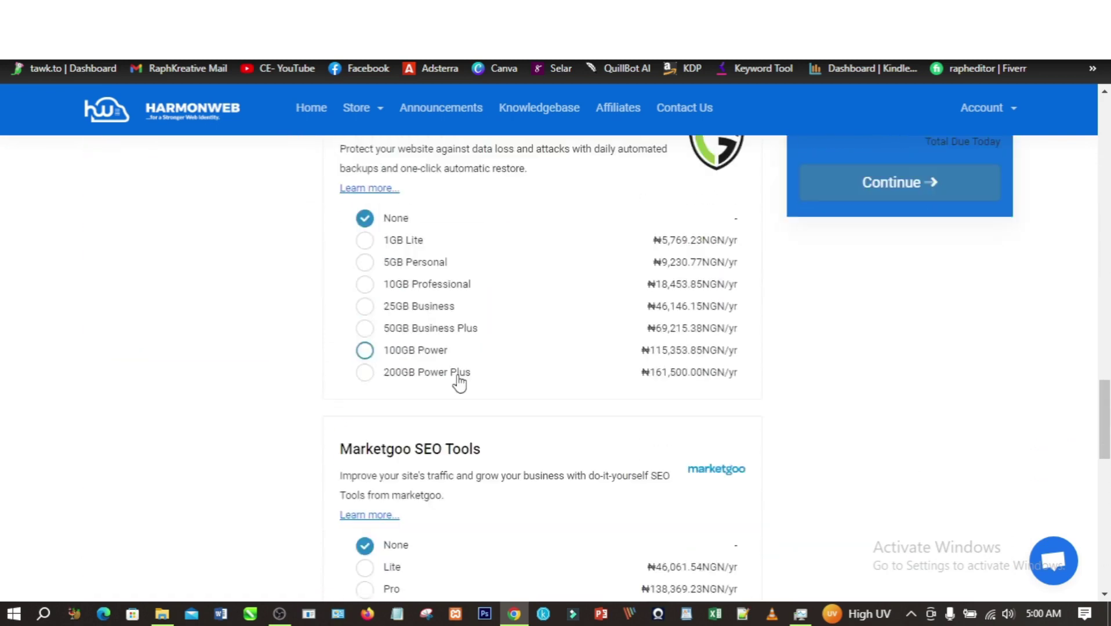
scroll(459, 383, down, 10)
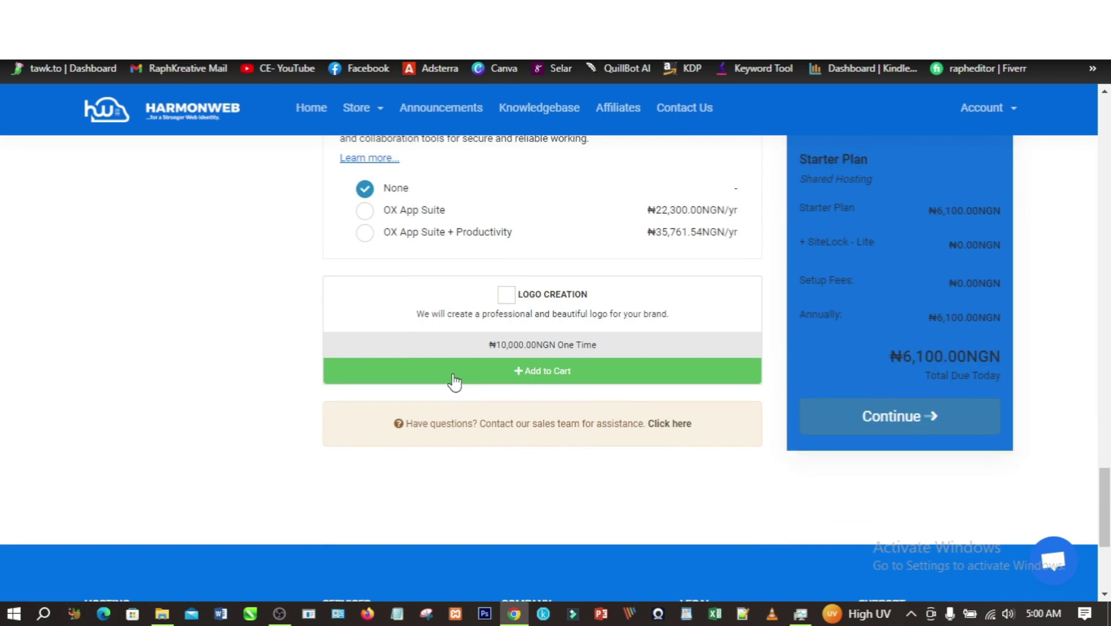
scroll(455, 383, up, 5)
click(898, 427)
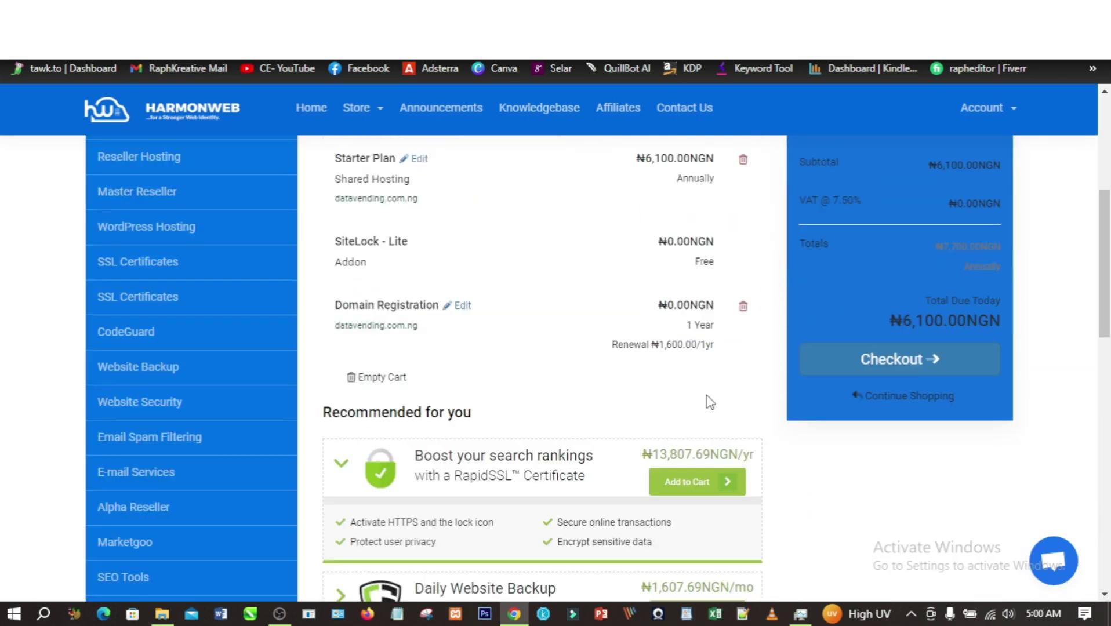
- Proceed from the shopping cart to the Checkout page
click(899, 364)
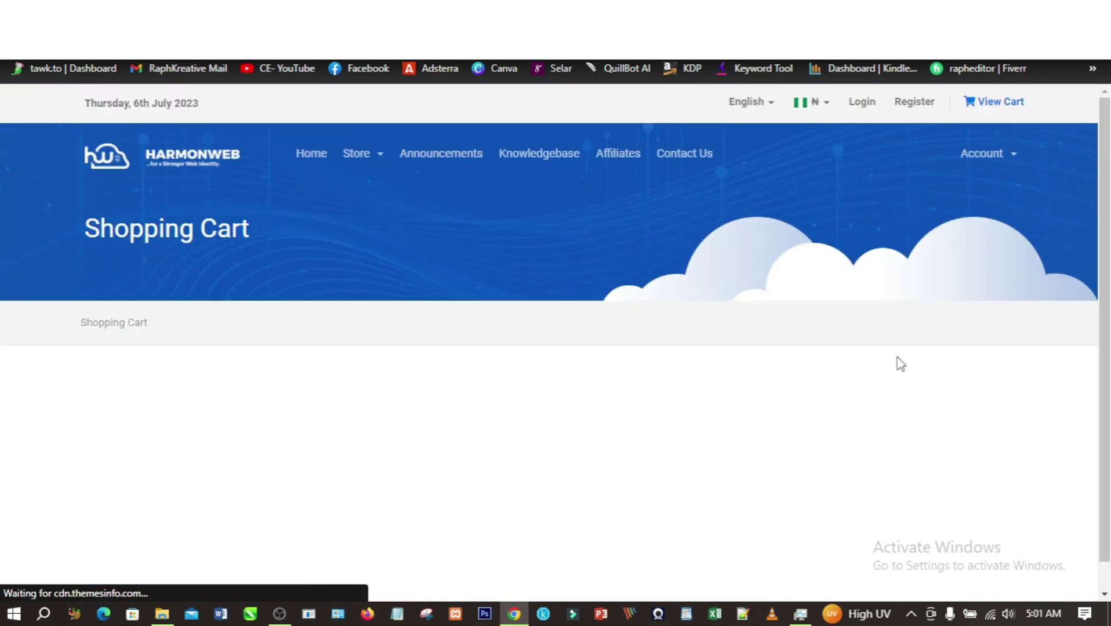
scroll(734, 389, down, 3)
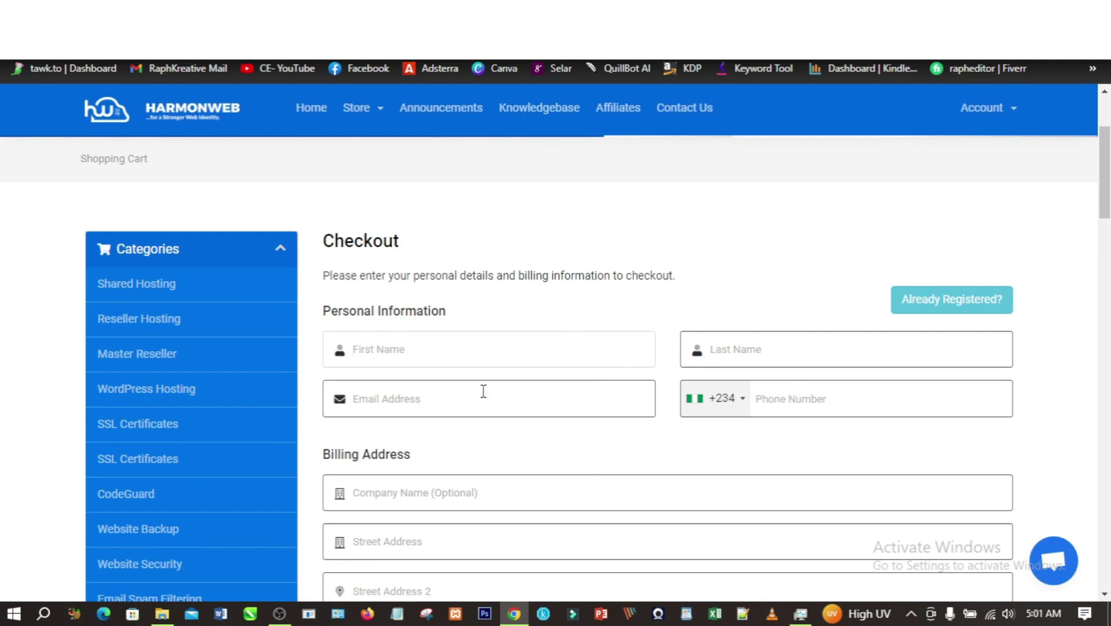
- Enter the customer's first name and last name on the Checkout form
scroll(483, 391, down, 3)
scroll(667, 388, down, 4)
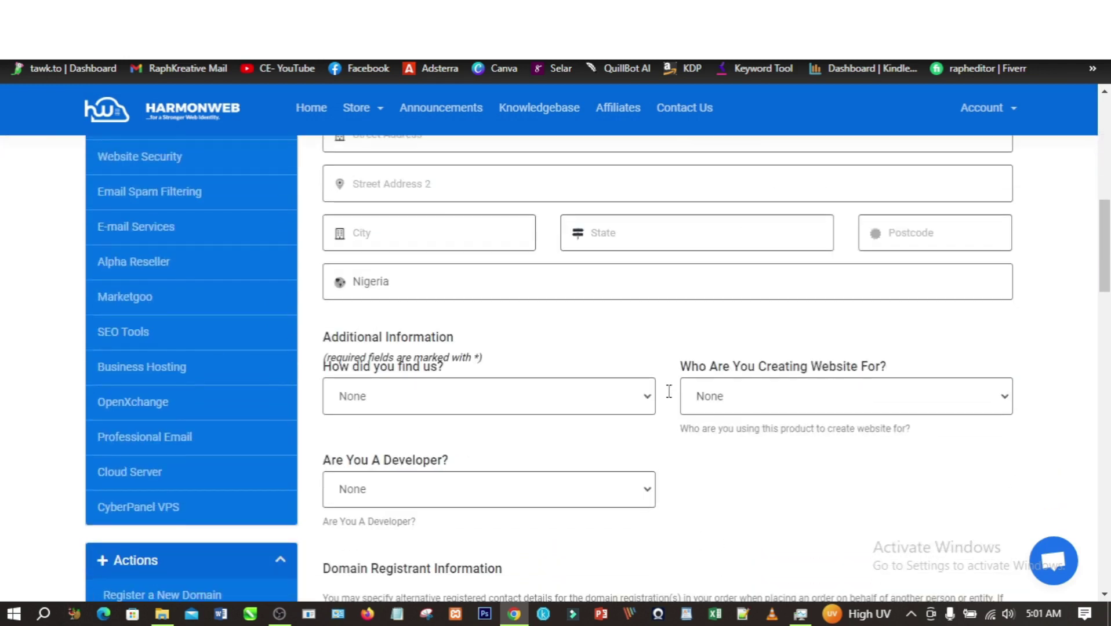
scroll(533, 434, down, 5)
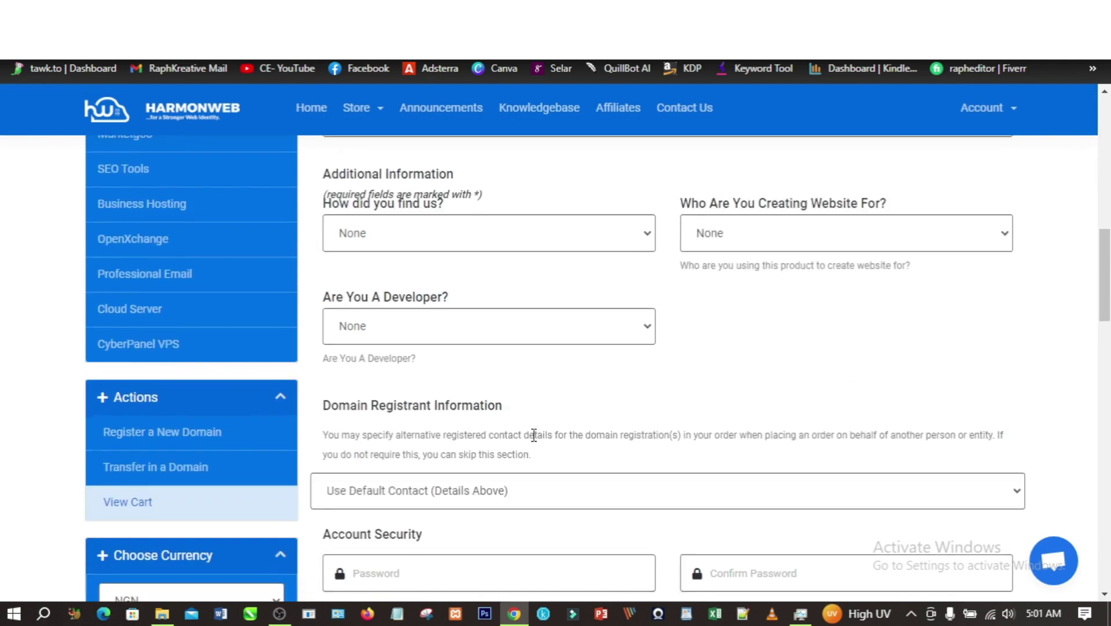
scroll(555, 413, down, 2)
scroll(555, 420, up, 5)
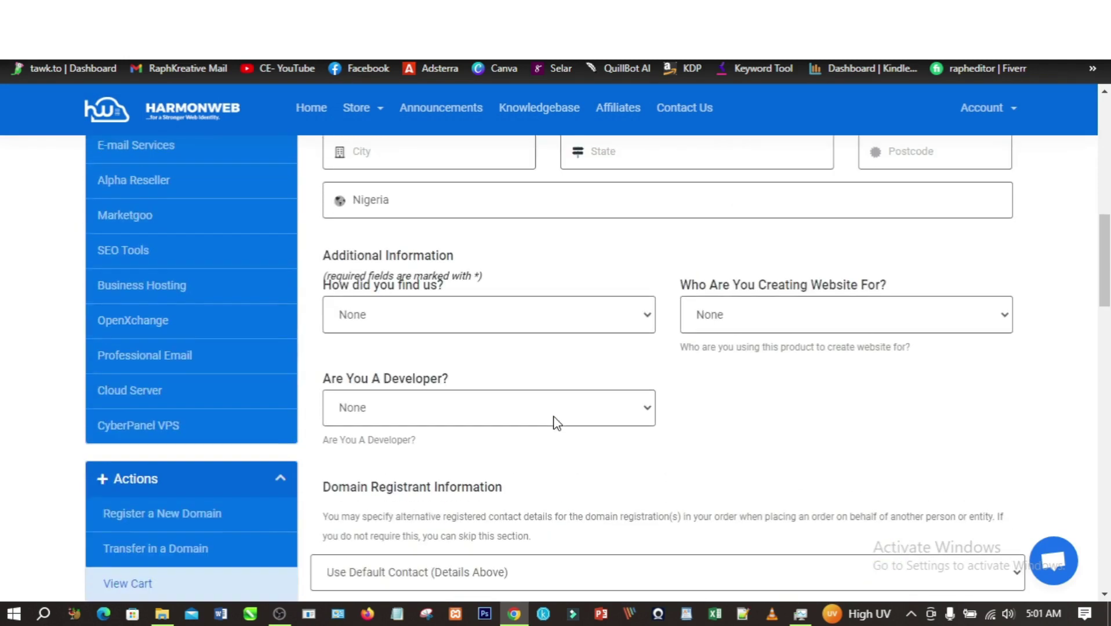
scroll(560, 421, up, 8)
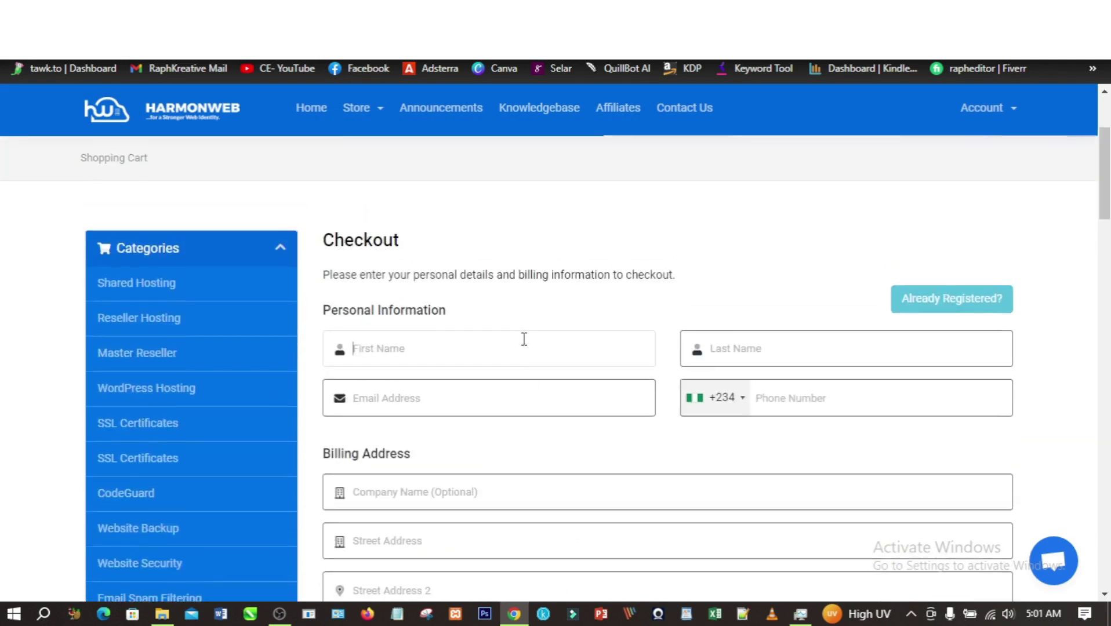
click(517, 352)
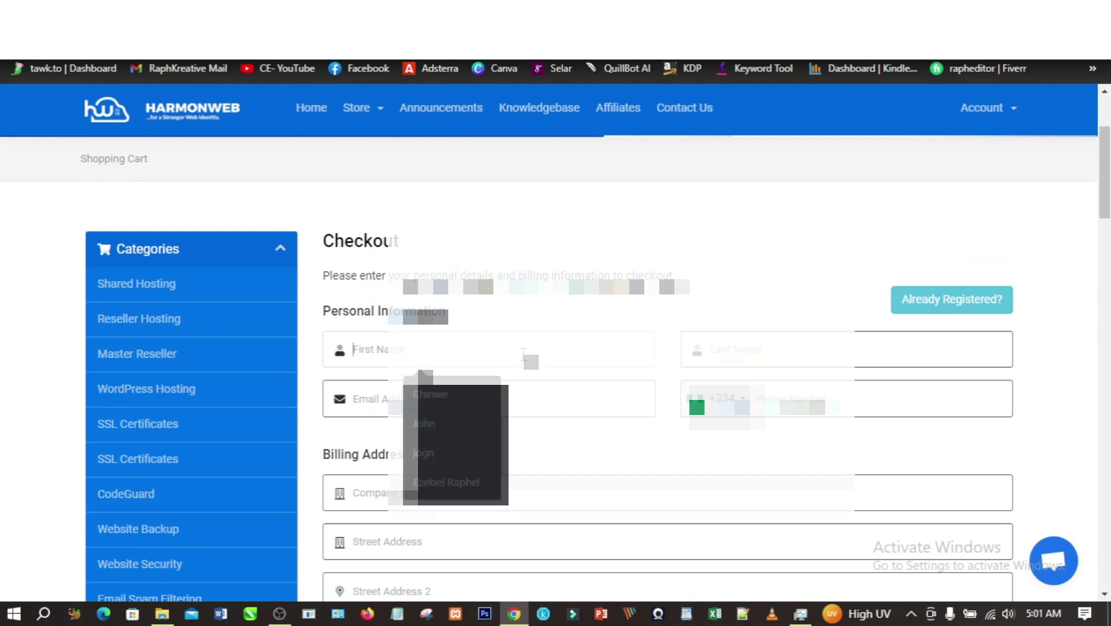
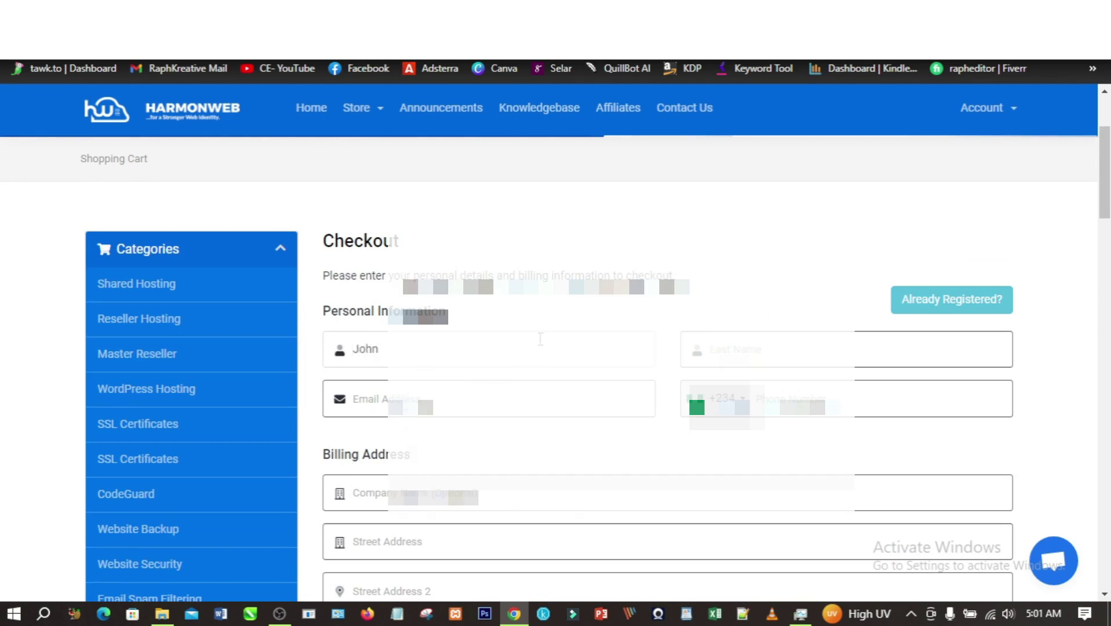
click(742, 346)
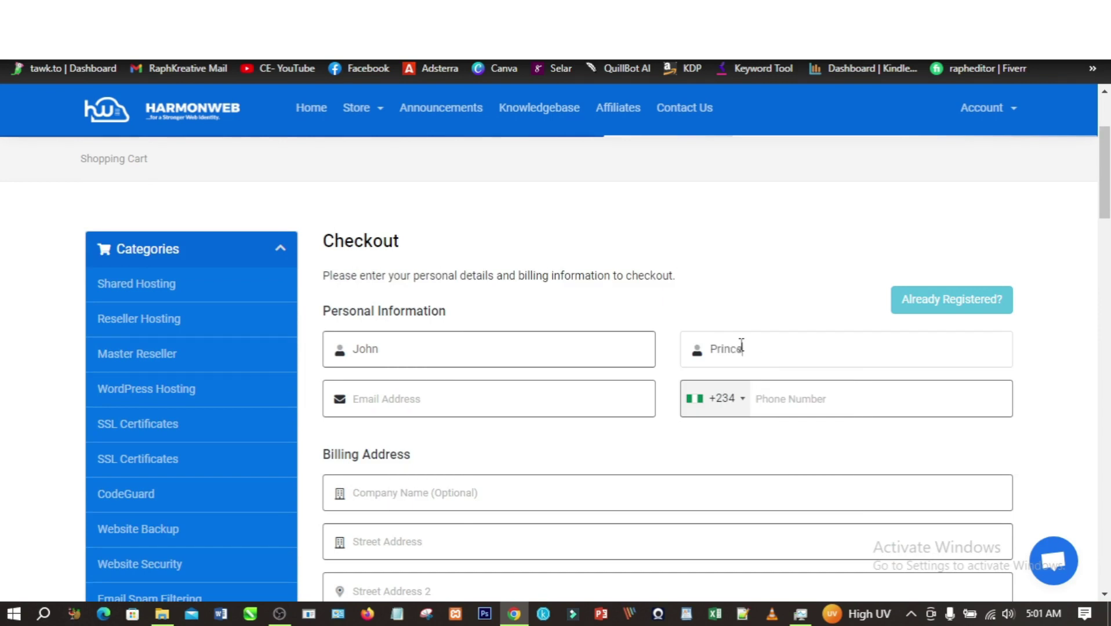
- Fill in the customer's phone number and e-mail address
click(773, 400)
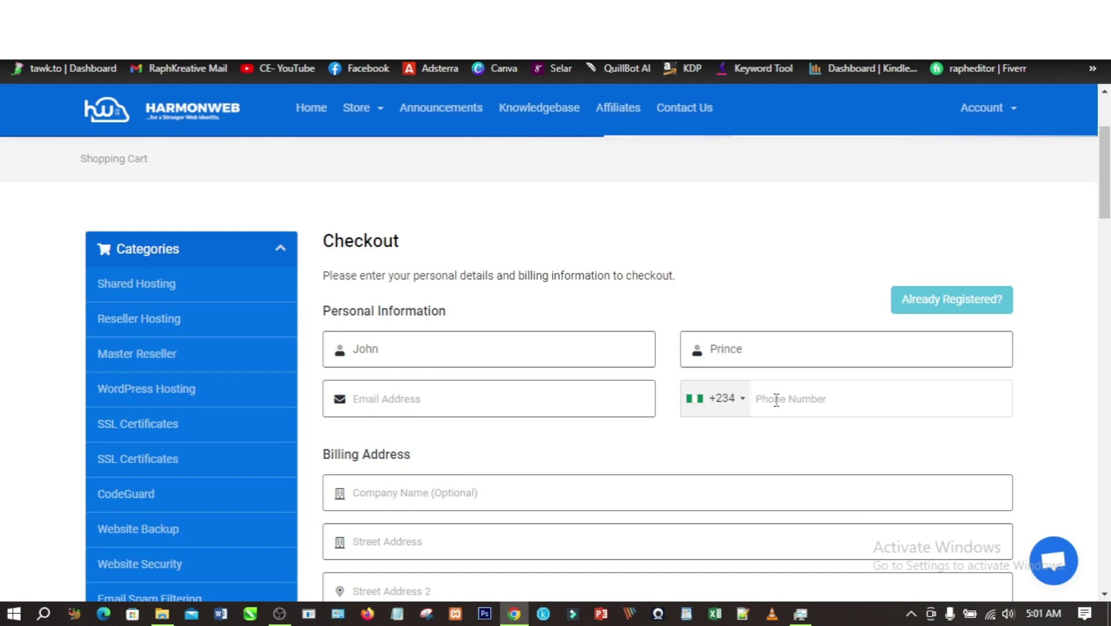
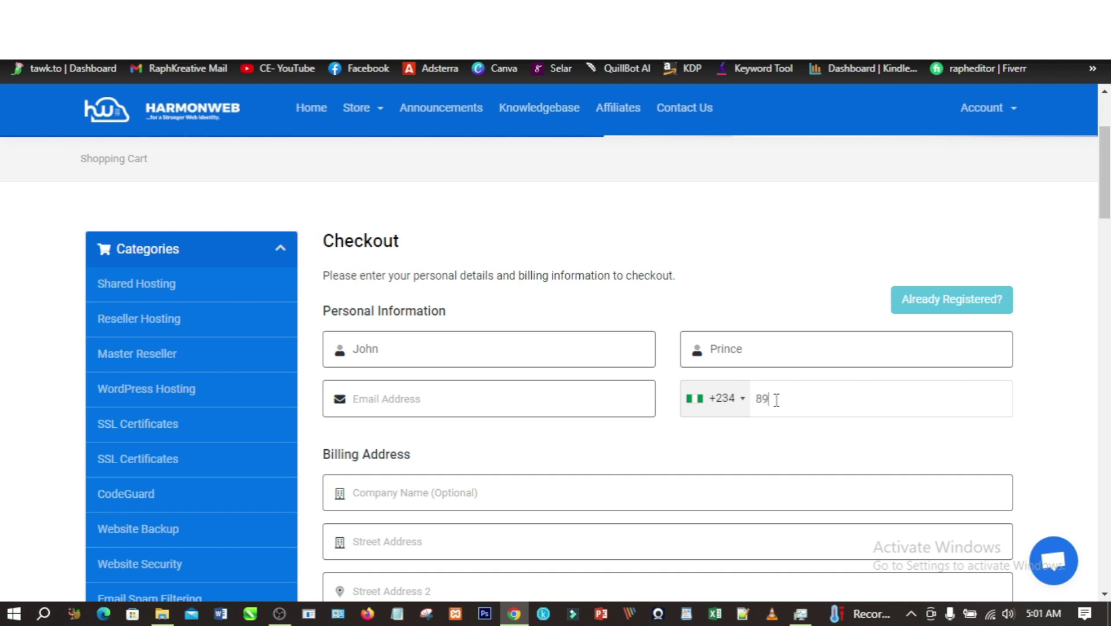
click(458, 402)
text(m)
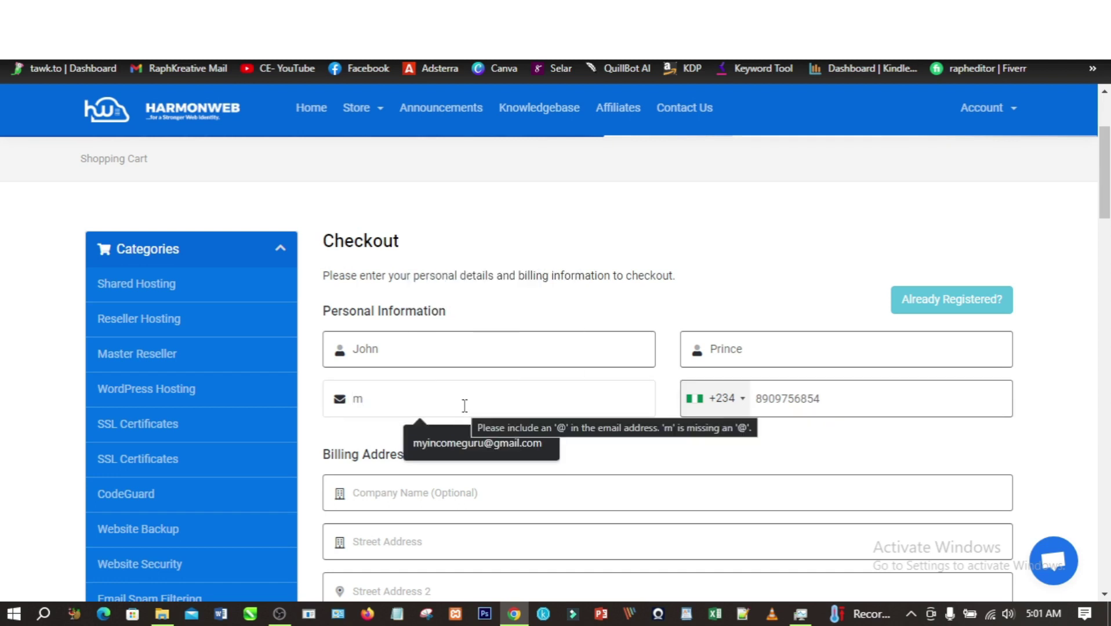
key(BackSpace)
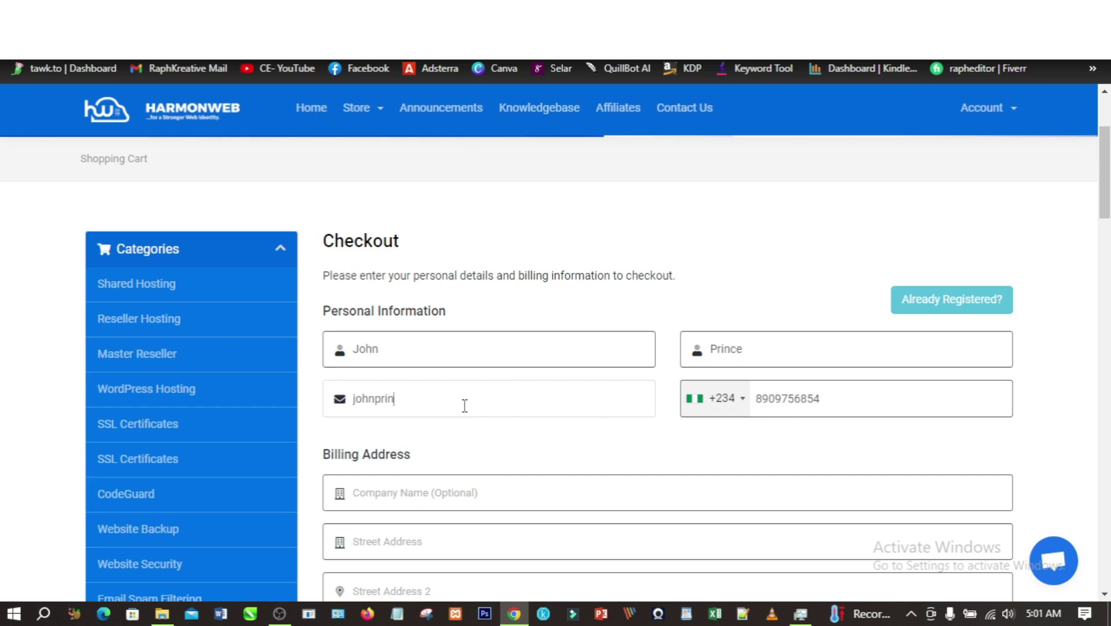
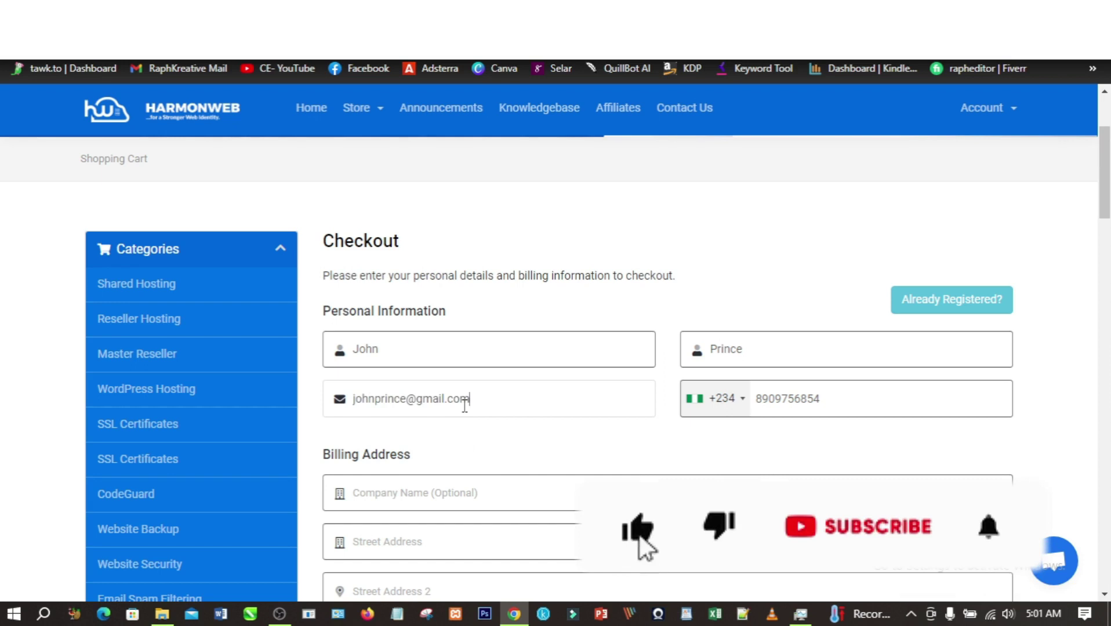
scroll(493, 481, down, 1)
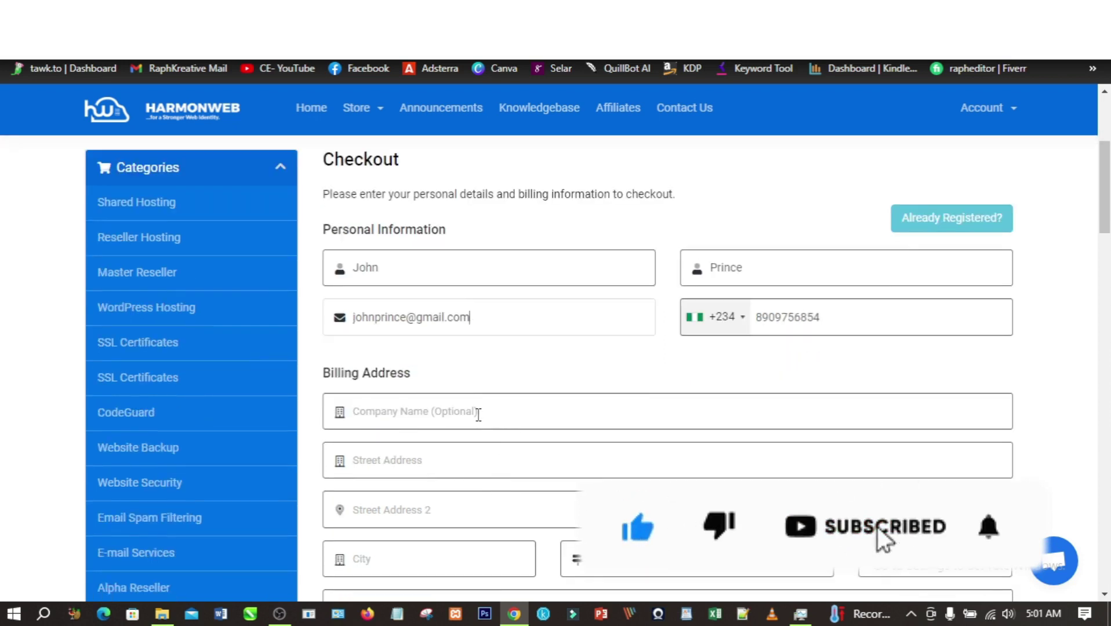
scroll(398, 427, down, 1)
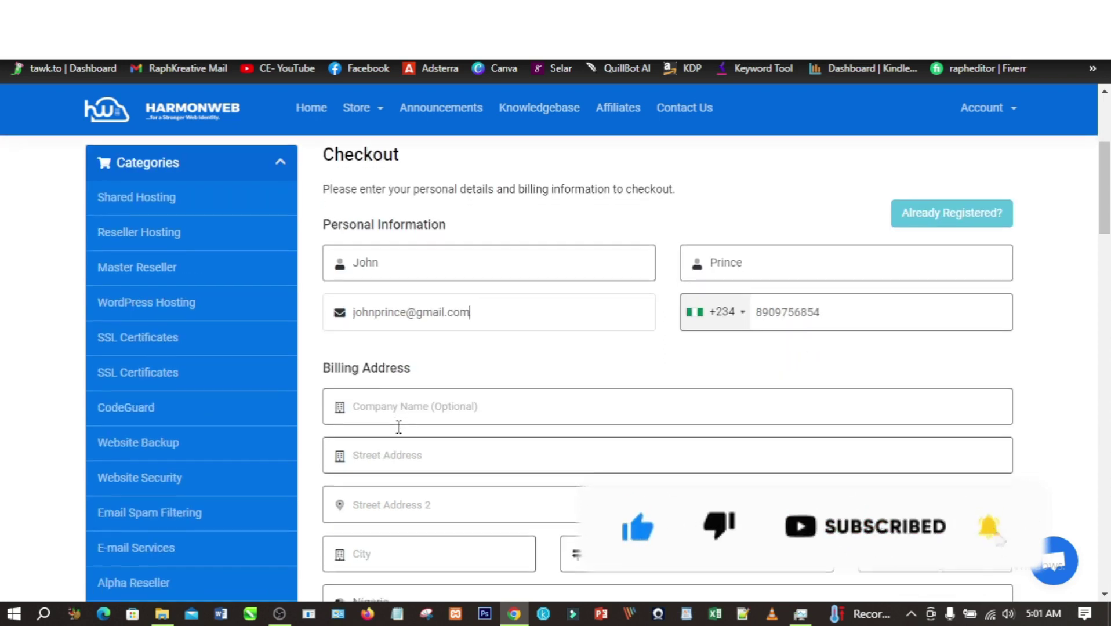
- Enter the street address and city in the Billing Address section
scroll(398, 427, down, 1)
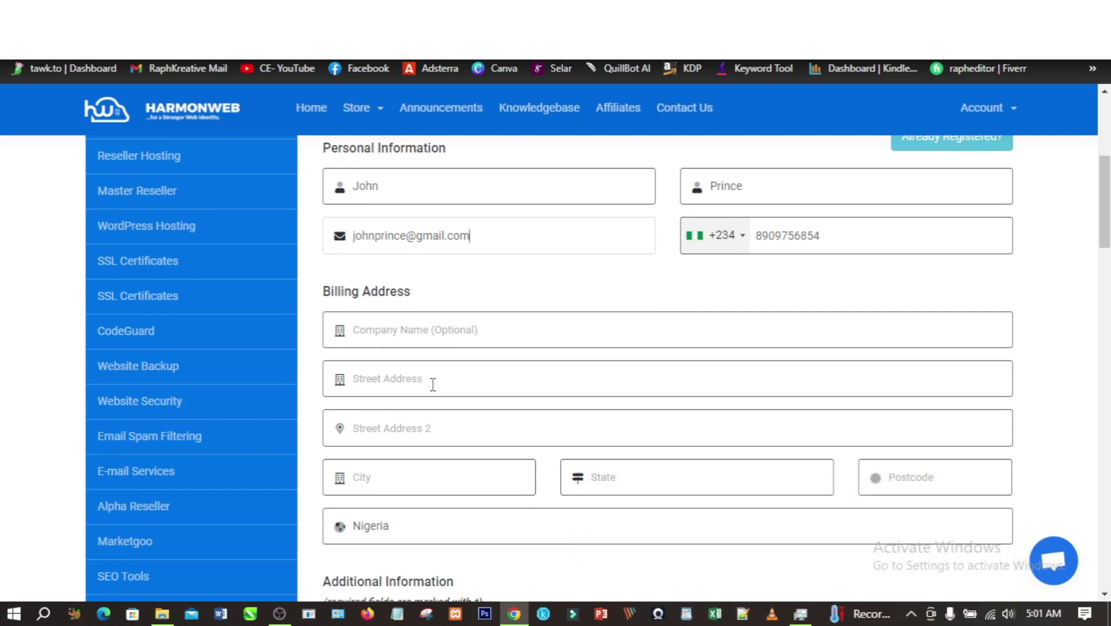
click(435, 384)
text(lekki)
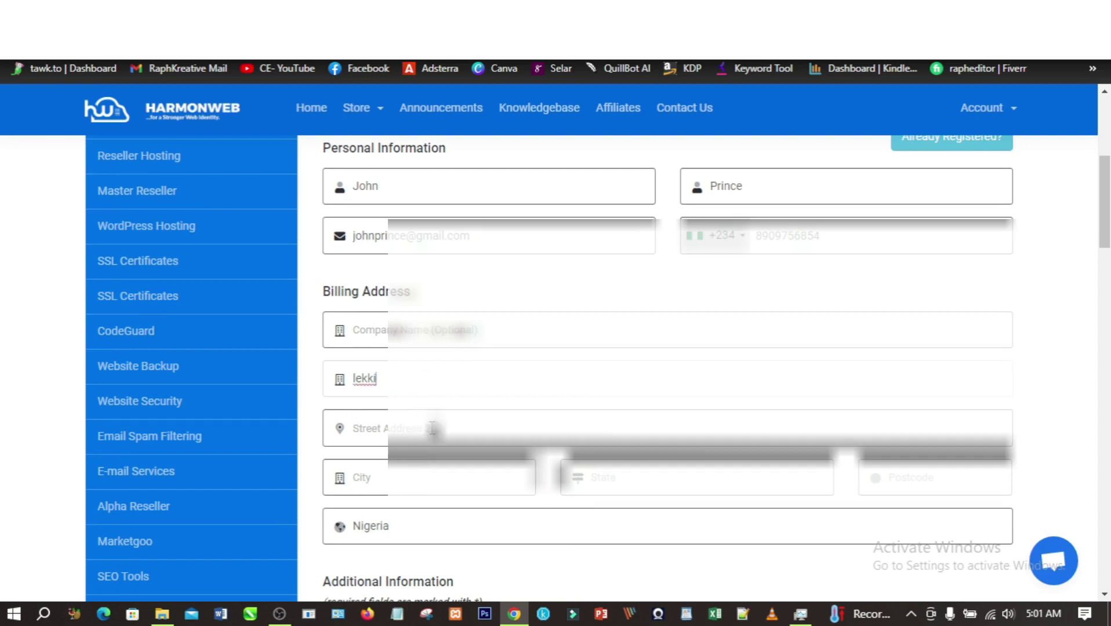
scroll(430, 429, down, 1)
click(431, 395)
text(lag)
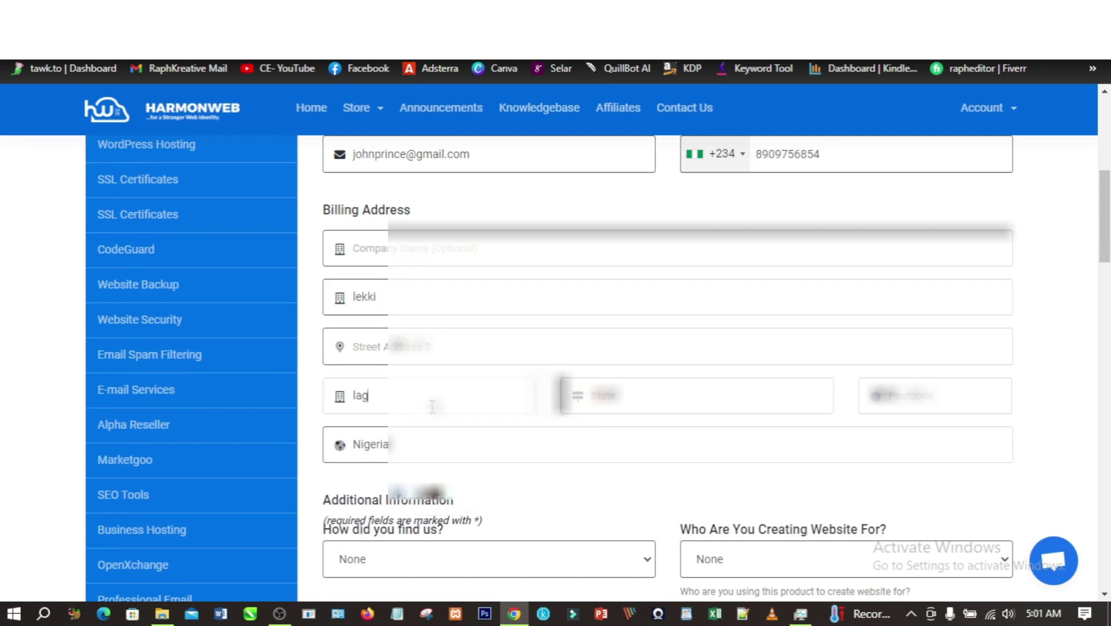
text(os)
- Fill in the billing state and postcode, leaving the country as Nigeria
click(629, 403)
text(la)
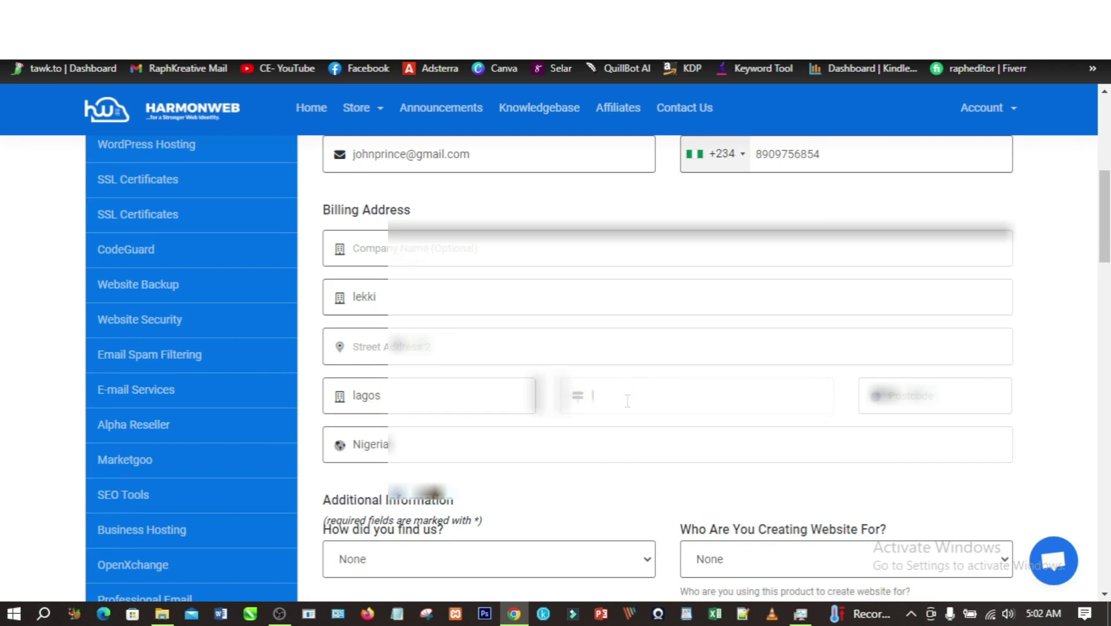
text(gos)
click(913, 399)
text(0)
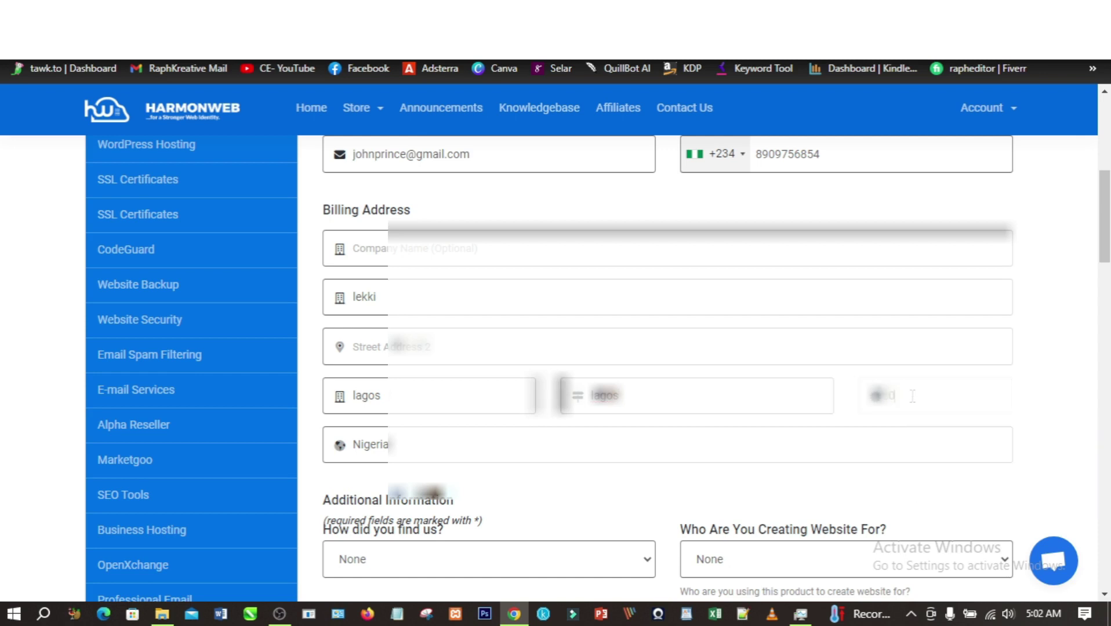
text(00123)
scroll(474, 451, down, 1)
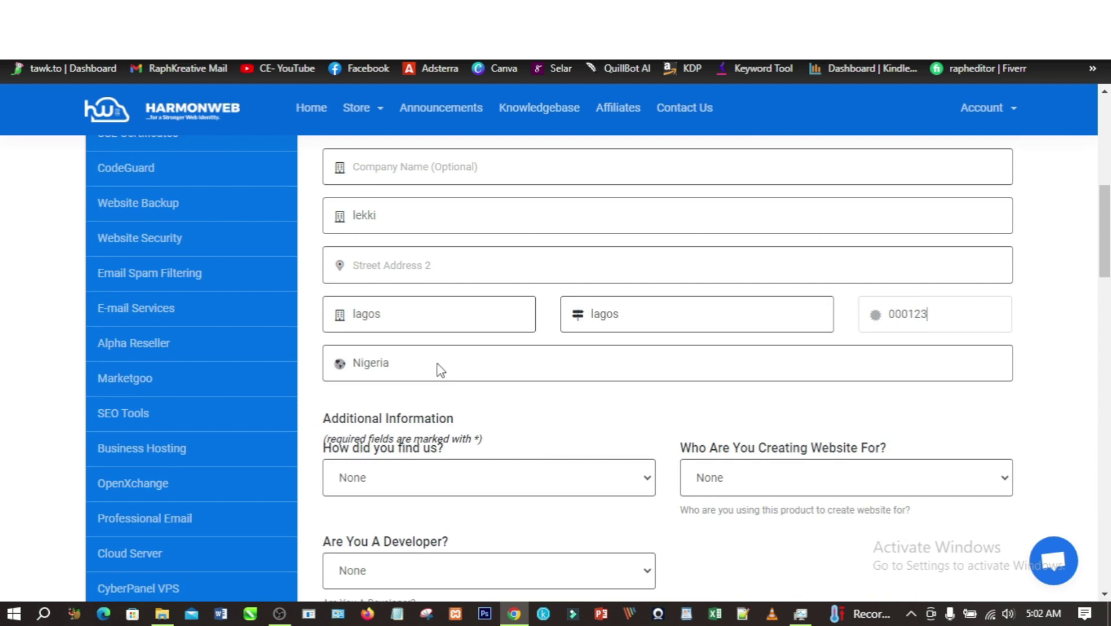
scroll(557, 459, down, 3)
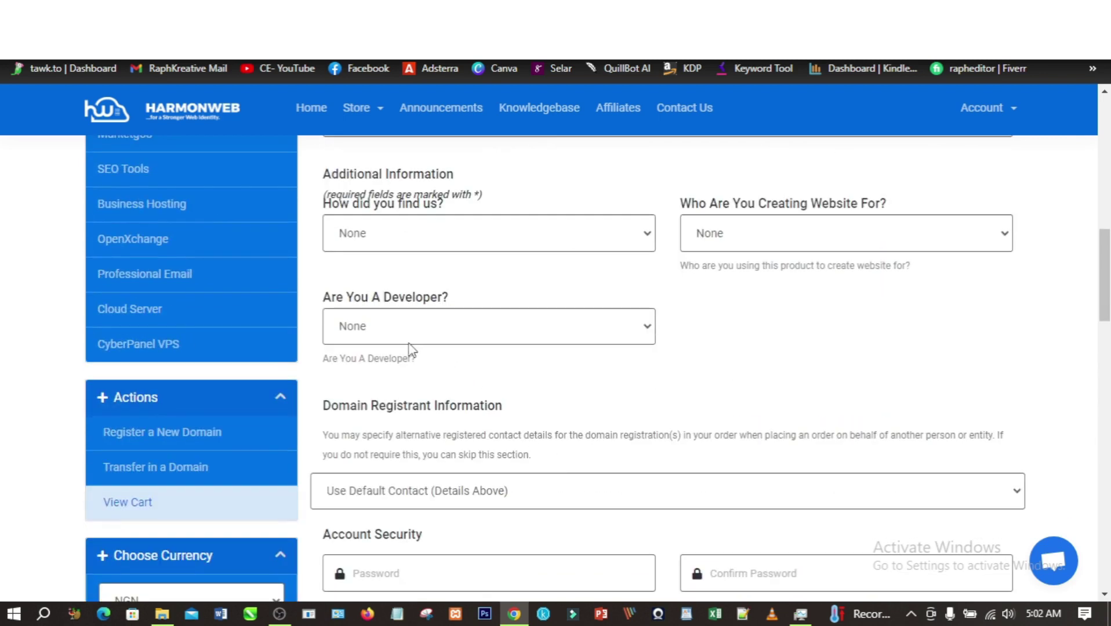
- Answer the checkout questions: developer left as None, website for Myself, found through Google
click(435, 328)
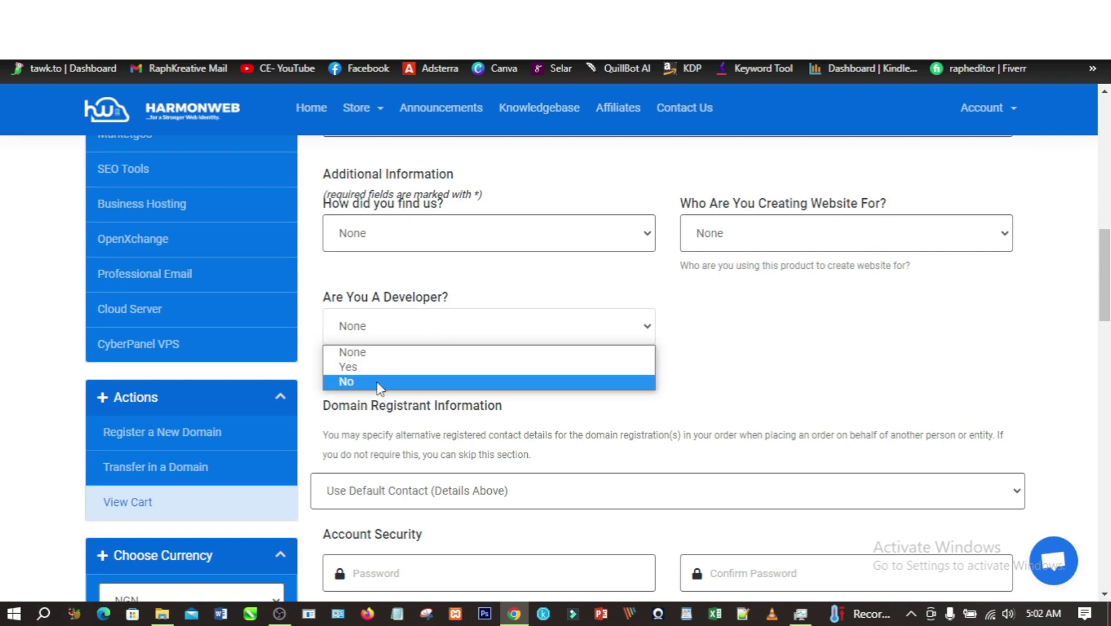
click(679, 371)
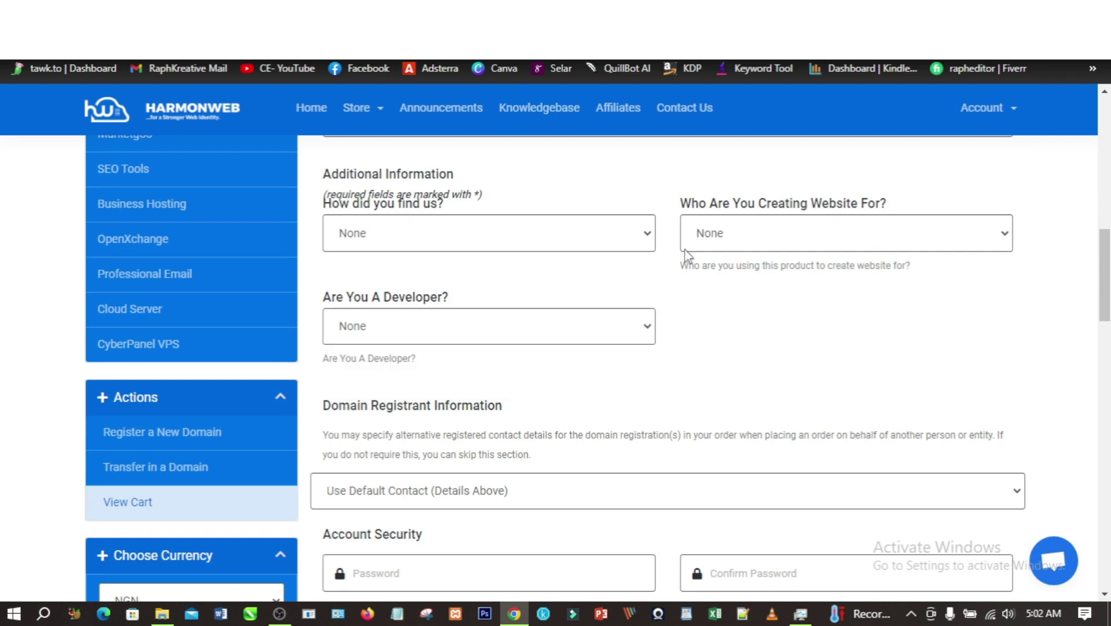
click(902, 232)
click(729, 276)
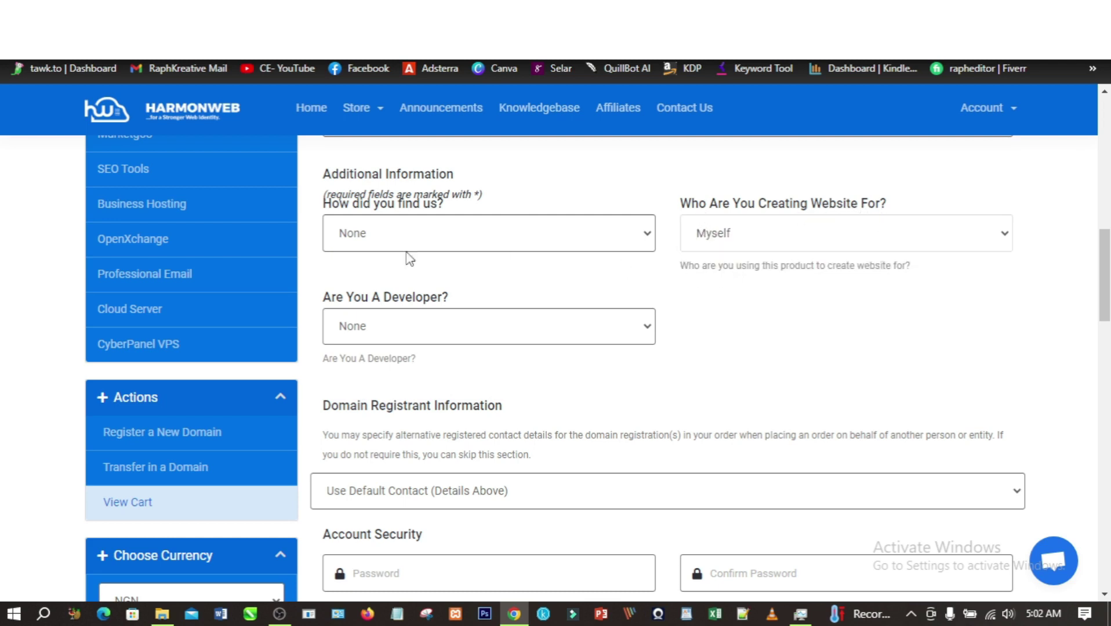
click(494, 234)
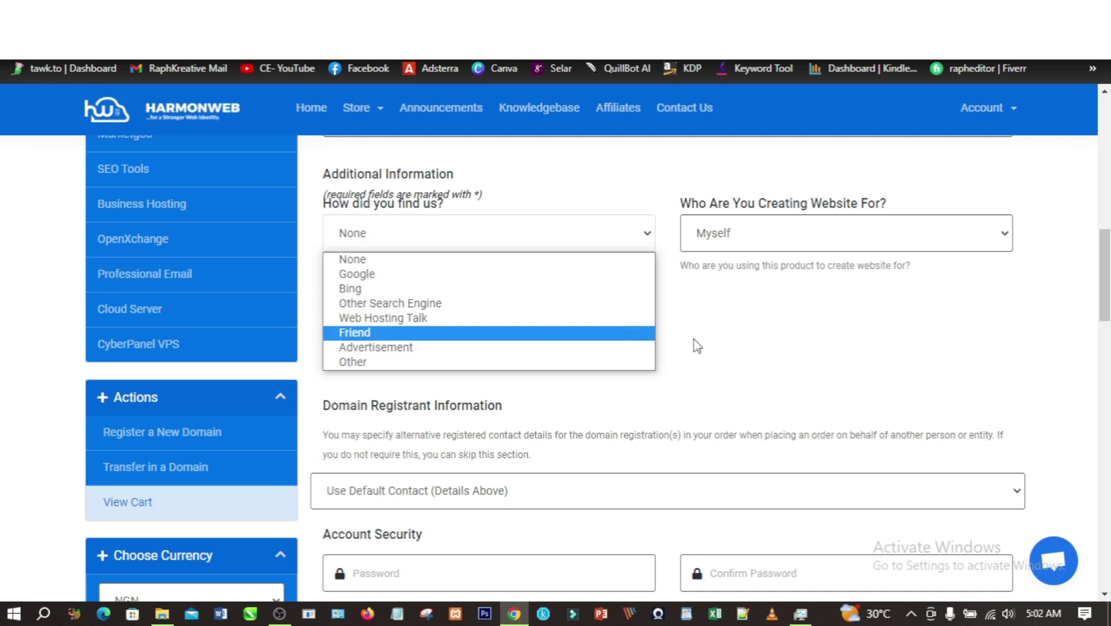
click(369, 275)
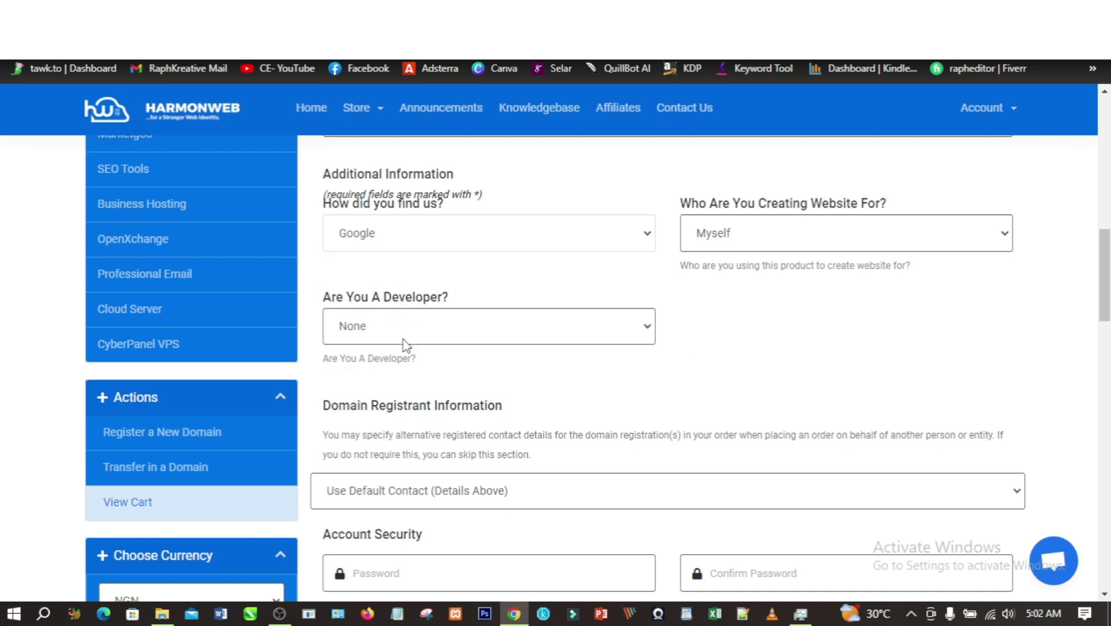
scroll(416, 372, down, 1)
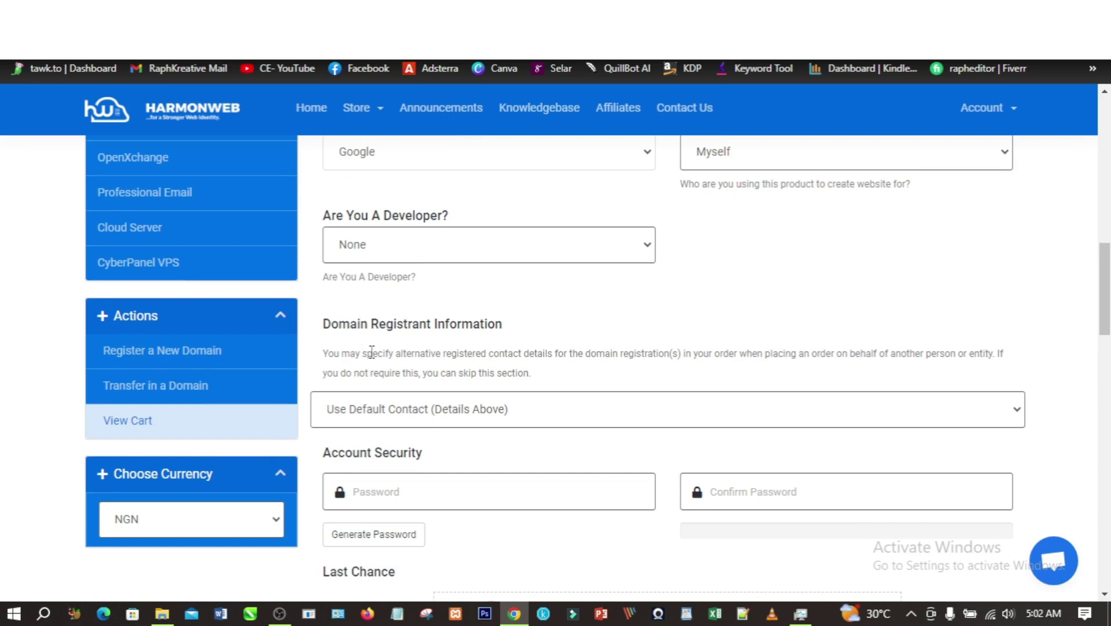
scroll(454, 358, down, 3)
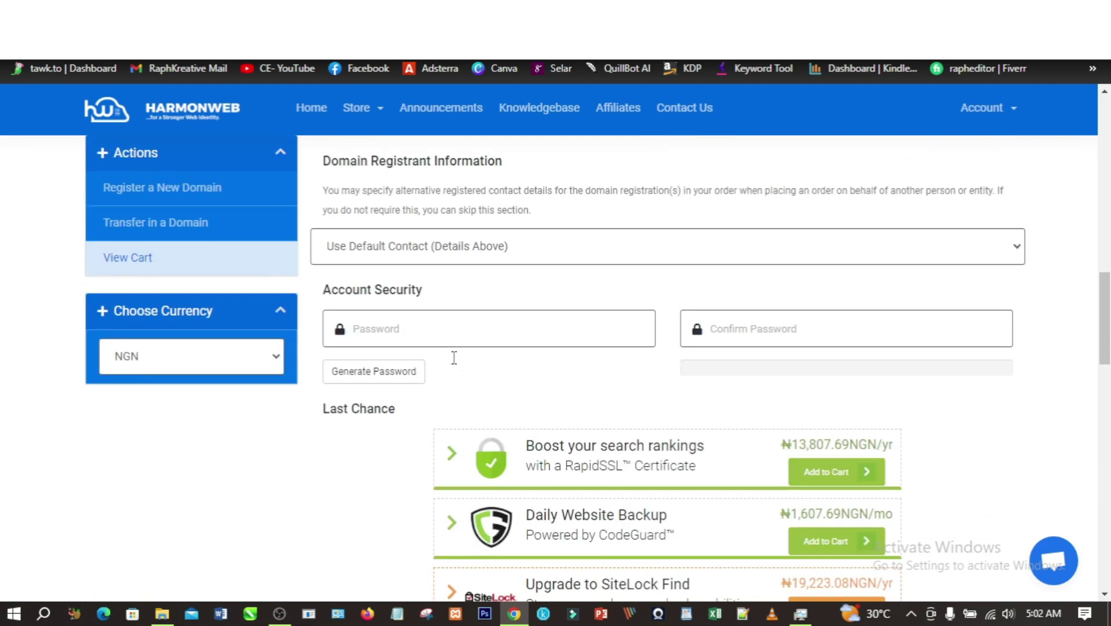
- Fill Password and Confirm Password with a generated strong 12-character password
click(400, 326)
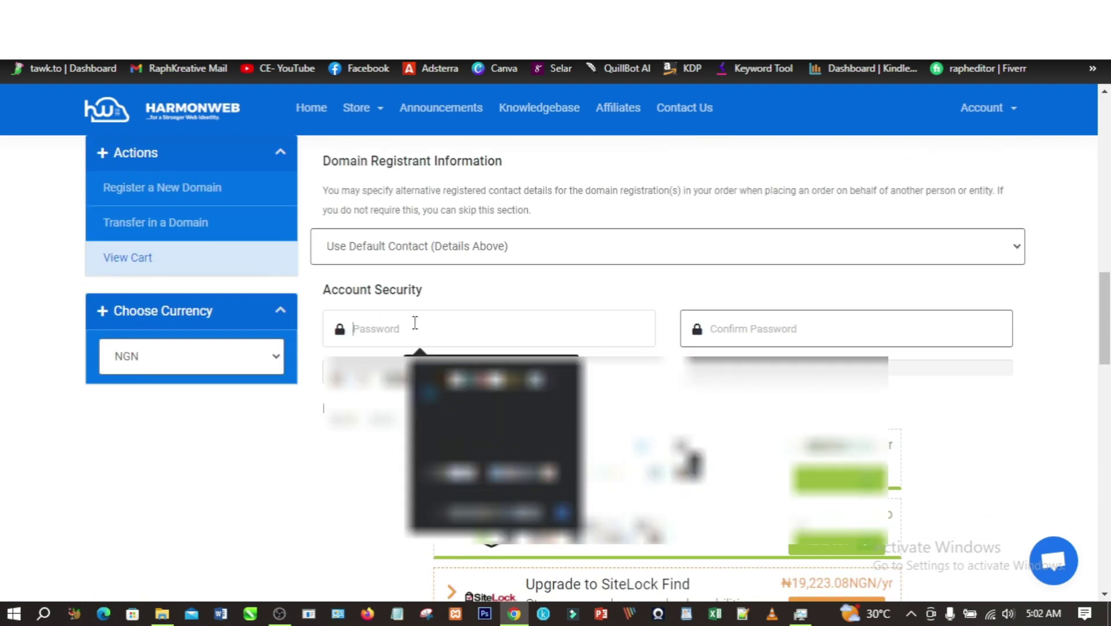
text(••••••••)
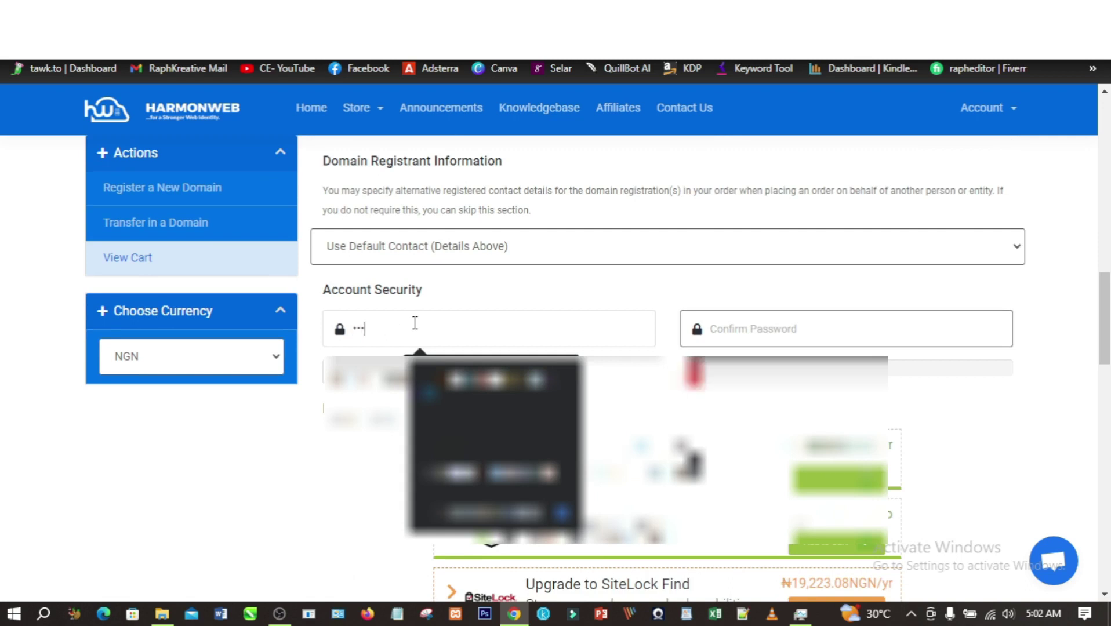
text(••)
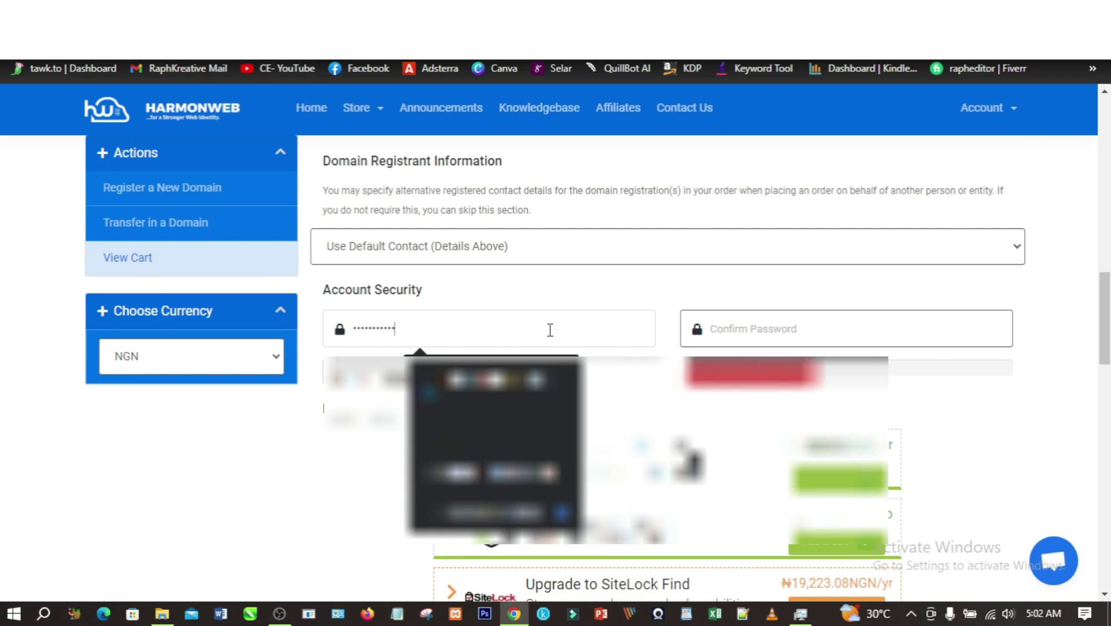
click(743, 329)
text(•••••••)
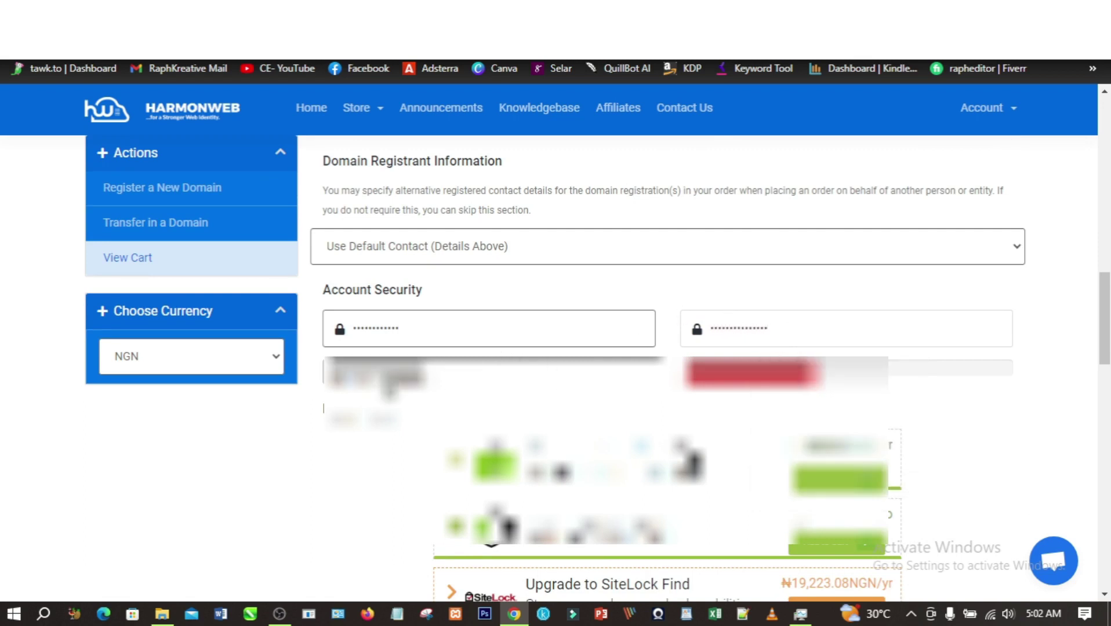
click(382, 379)
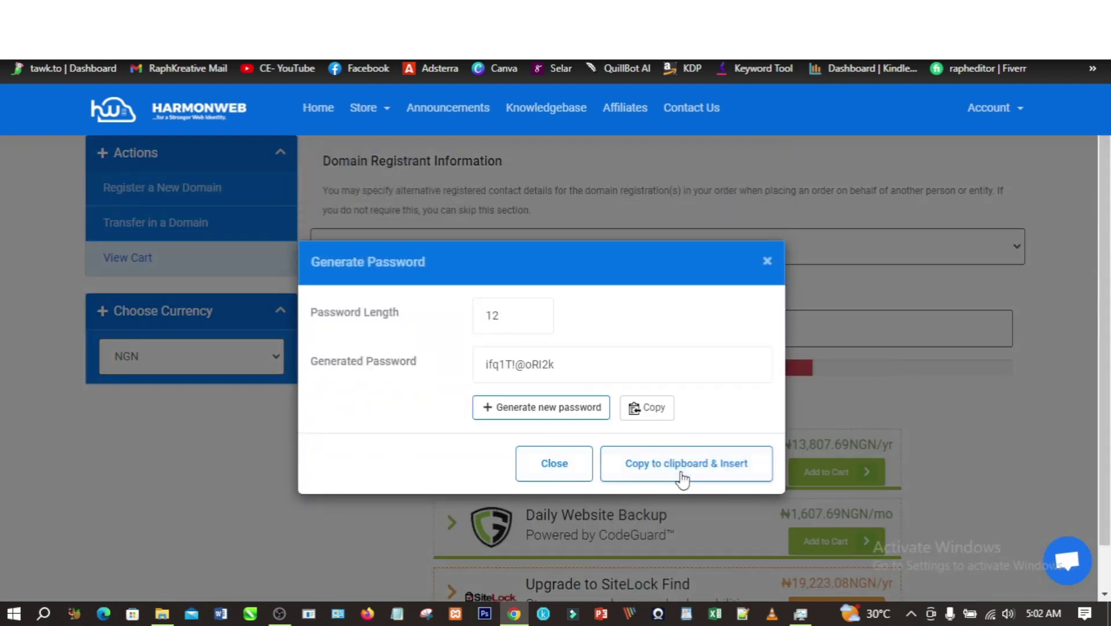
click(652, 415)
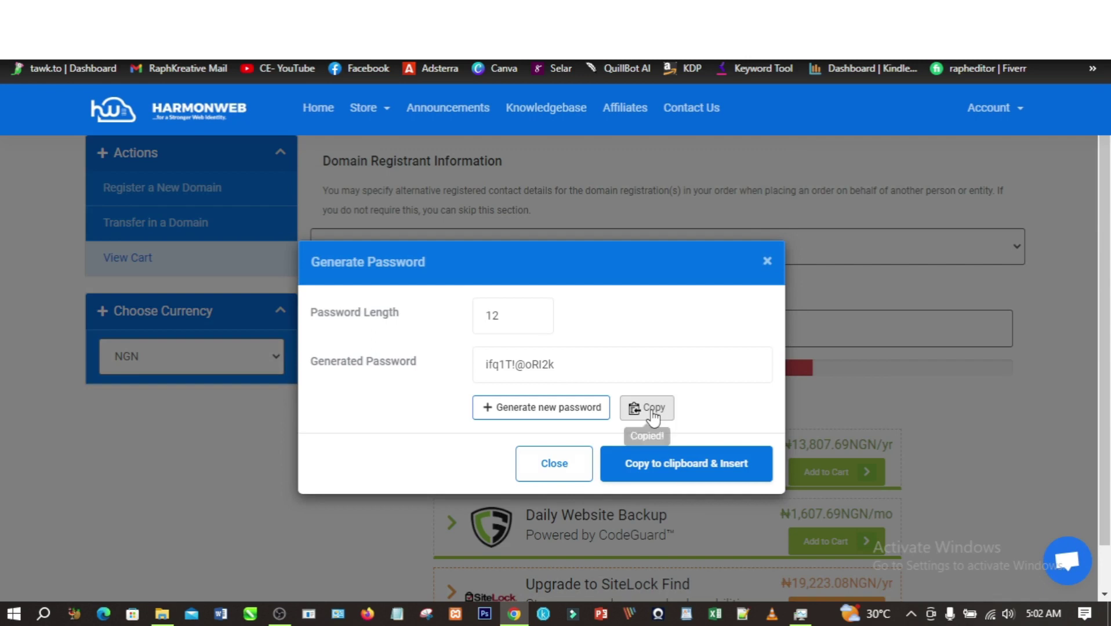
click(664, 473)
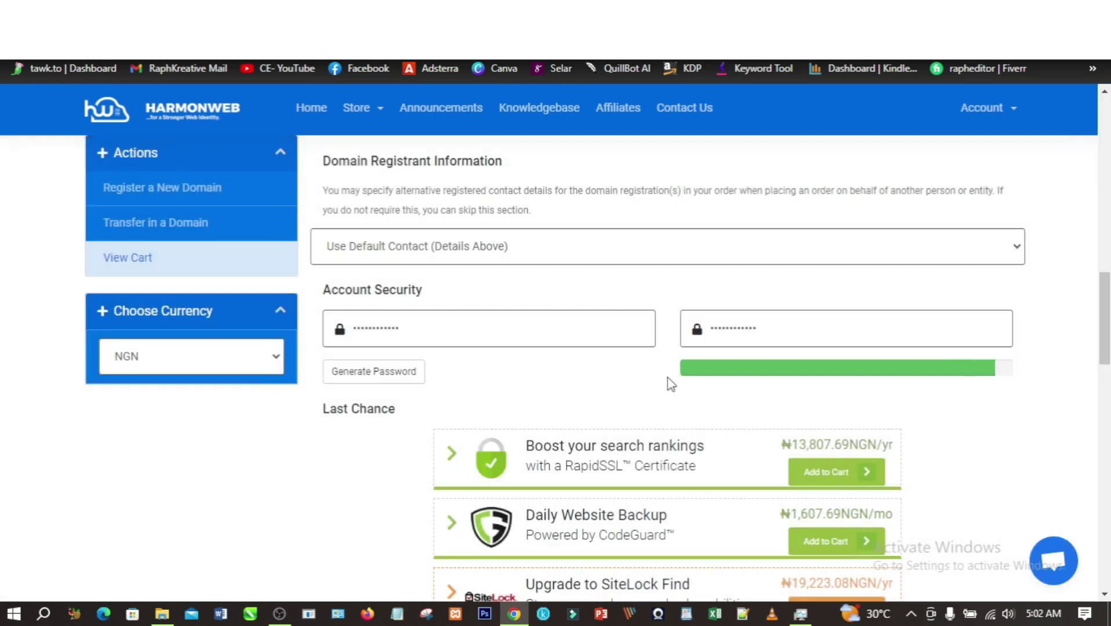
- Accept the Terms of Service, opt out of the mailing list and complete the order
scroll(522, 383, down, 3)
scroll(522, 387, down, 10)
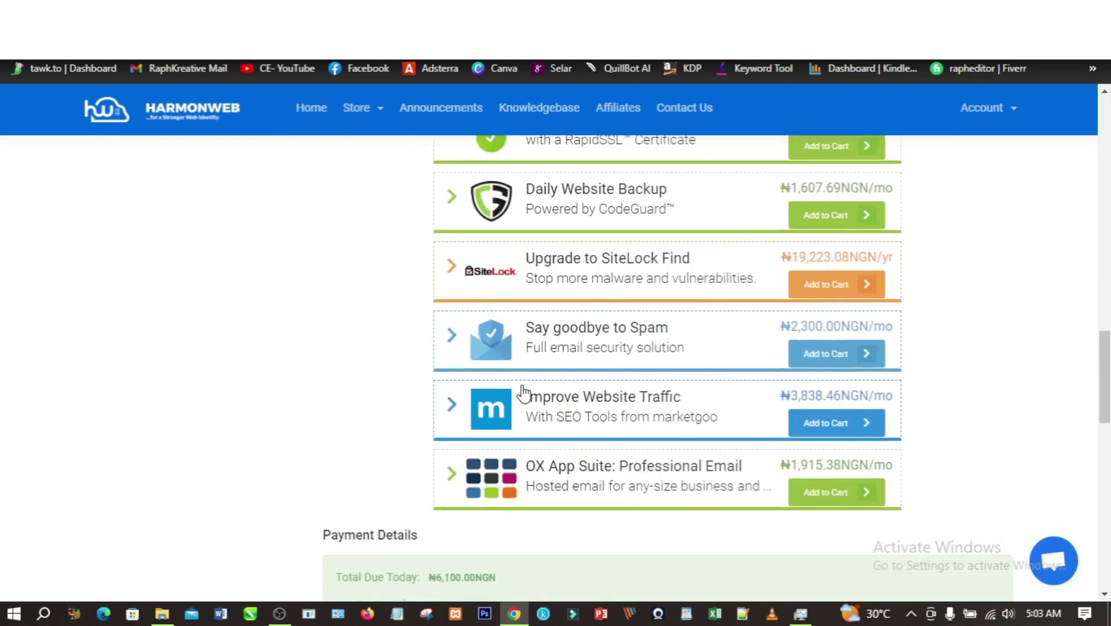
scroll(527, 396, down, 2)
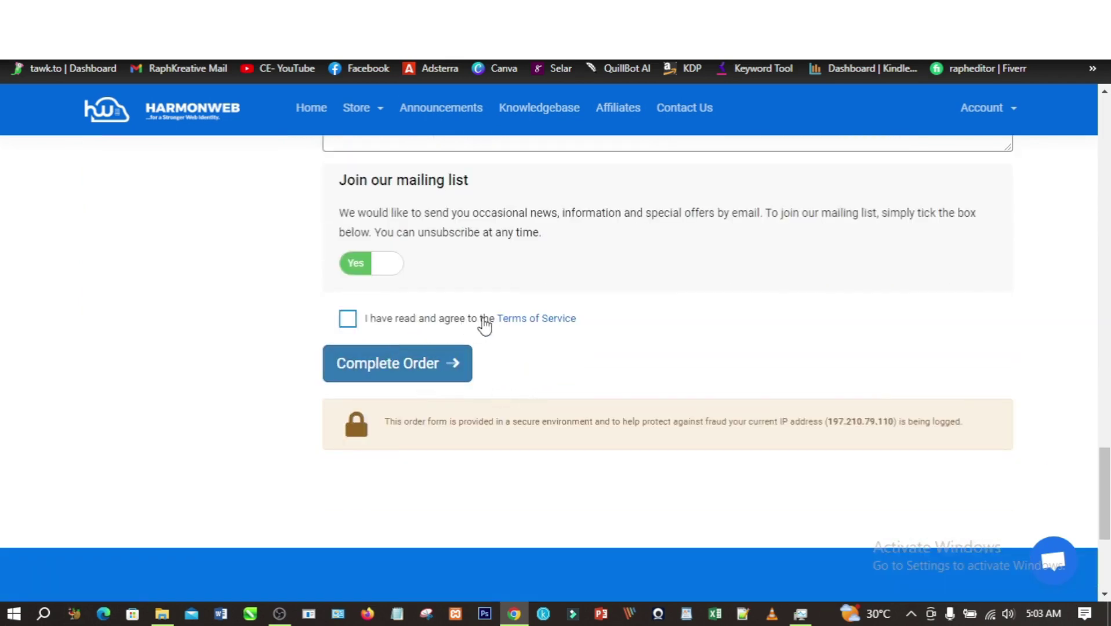
click(352, 322)
click(385, 270)
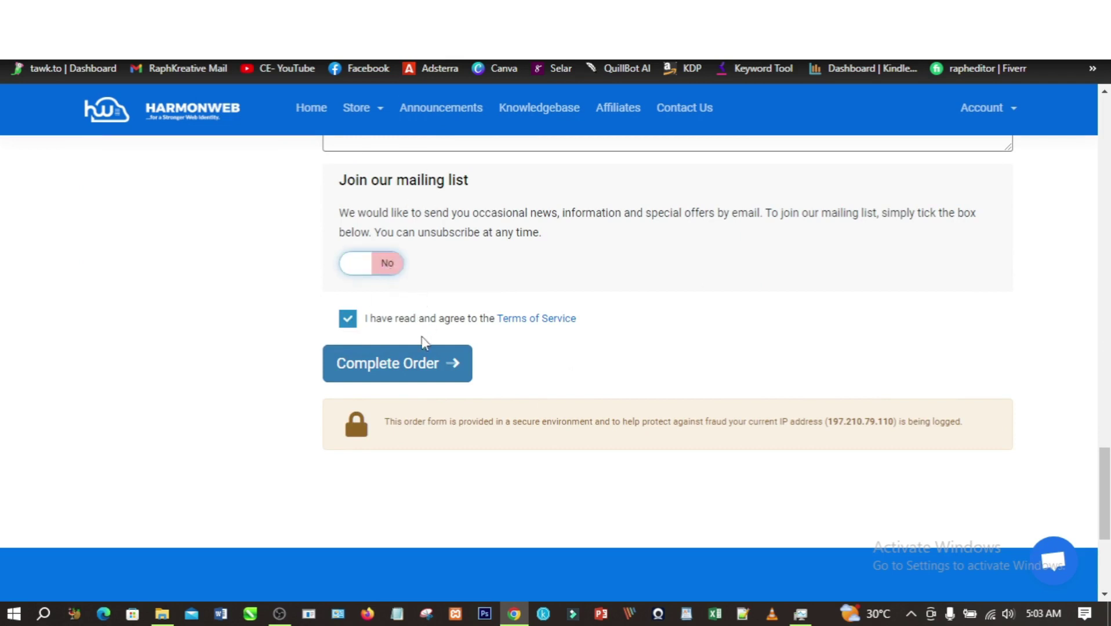
click(406, 368)
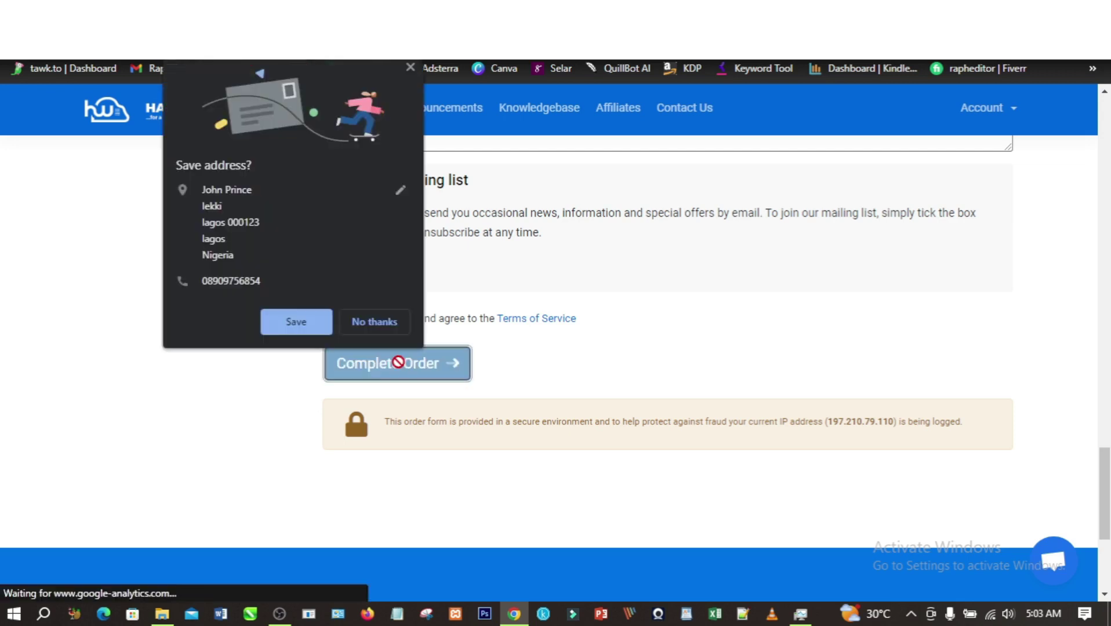
click(379, 321)
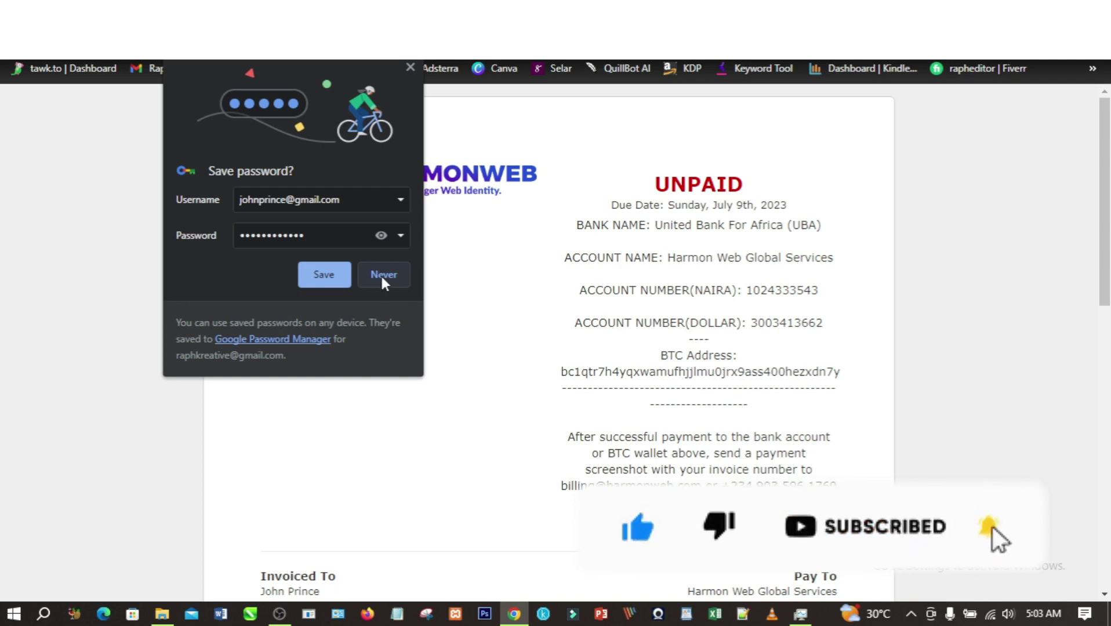
- Switch the invoice payment method to Paystack (Debit/Credit Cards) and choose Pay Now
click(382, 276)
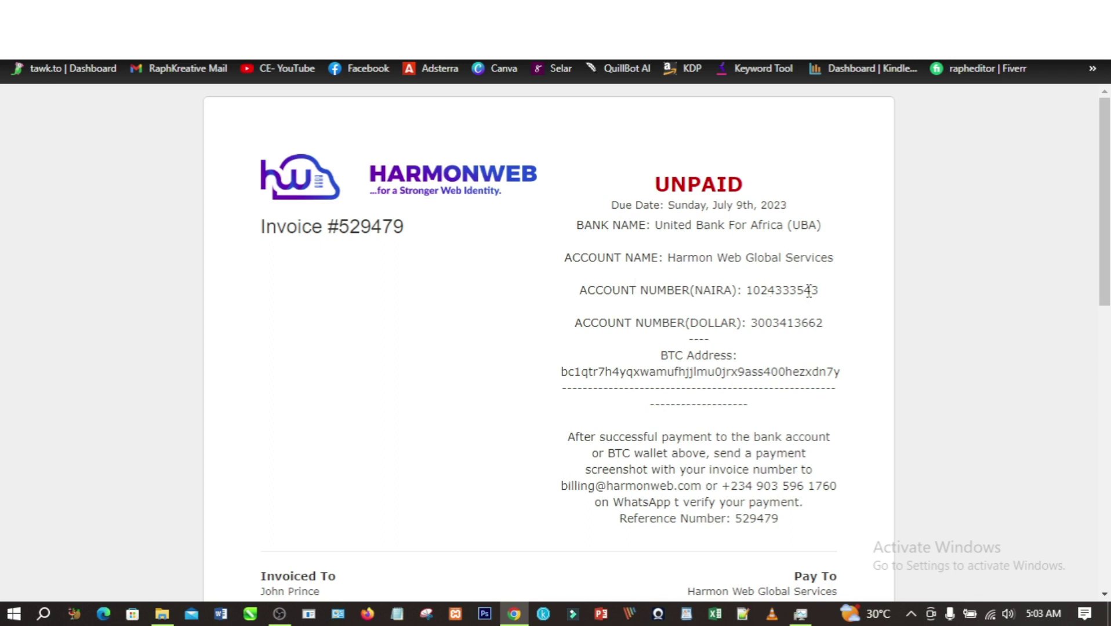
scroll(742, 331, down, 11)
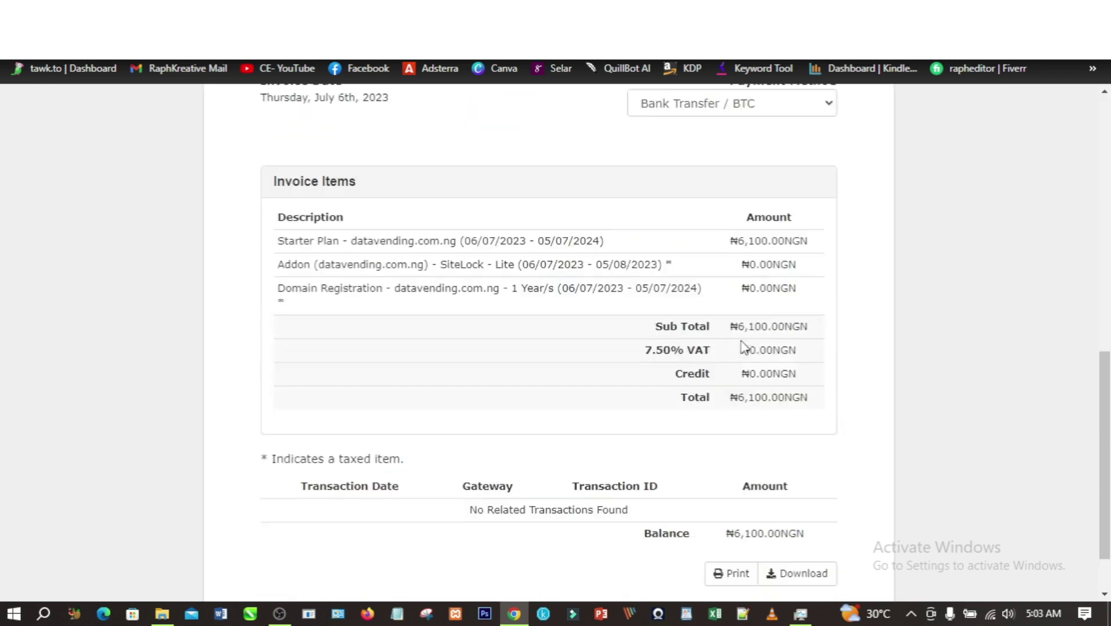
scroll(748, 356, down, 1)
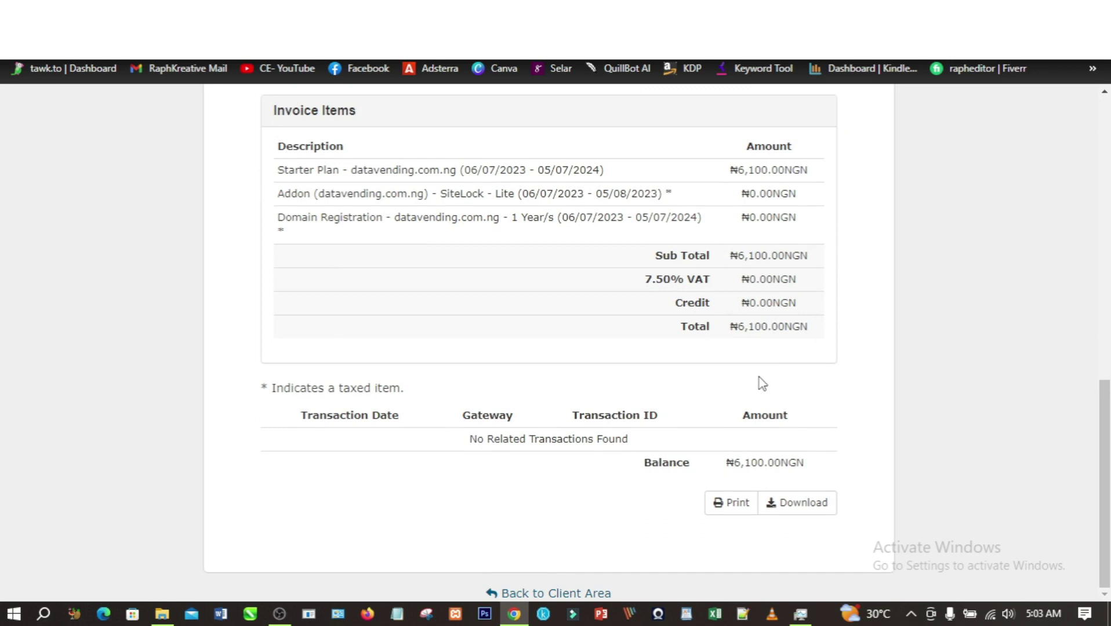
scroll(758, 391, up, 4)
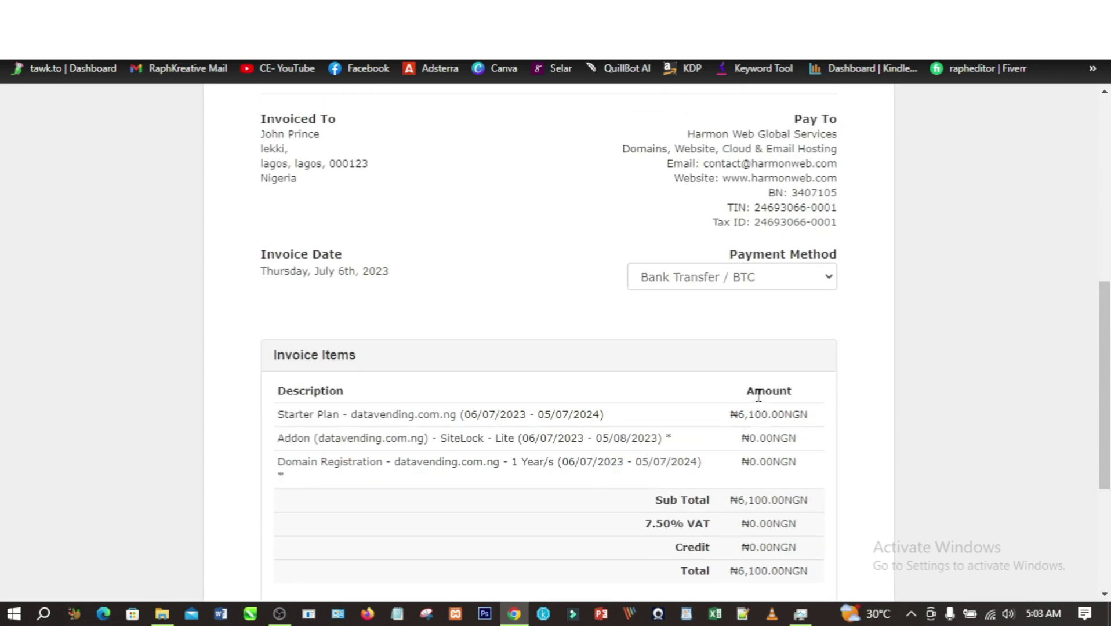
scroll(758, 394, up, 1)
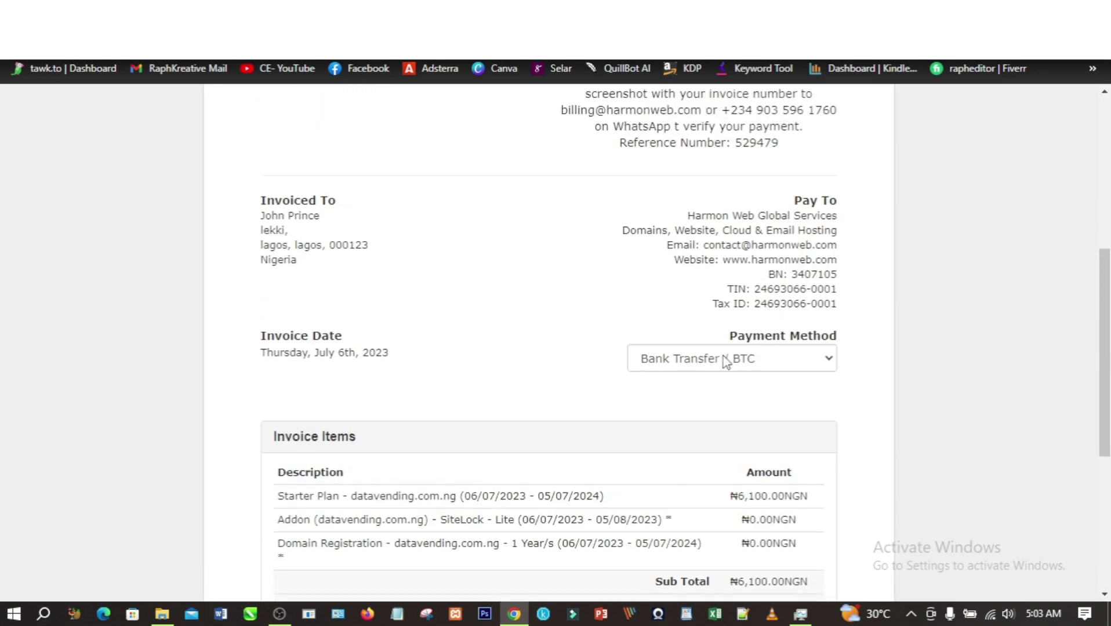
click(771, 360)
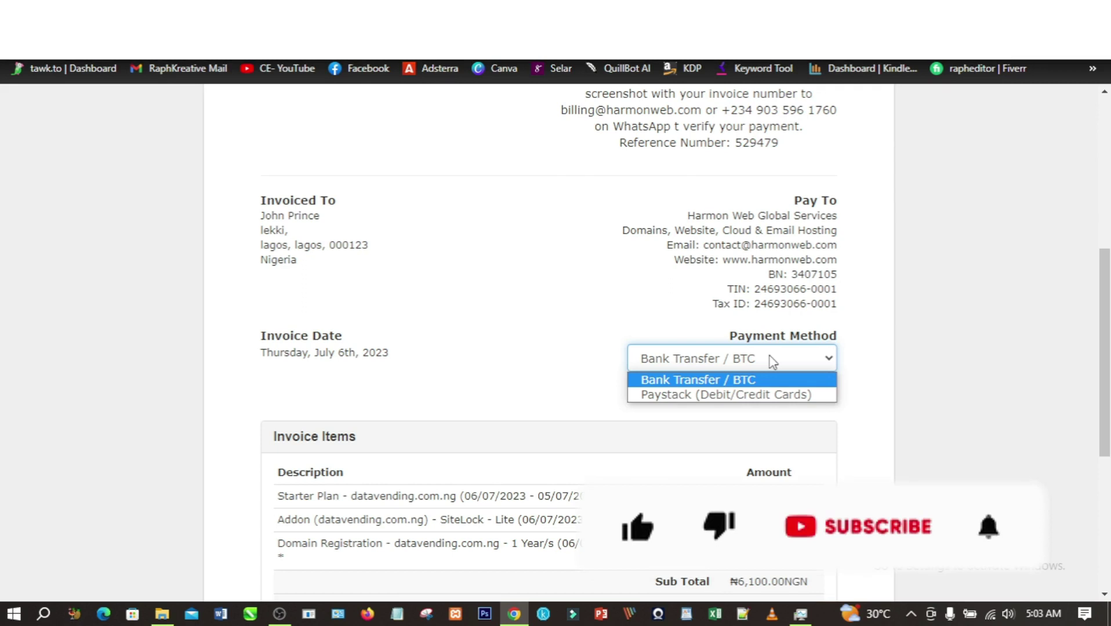
click(718, 395)
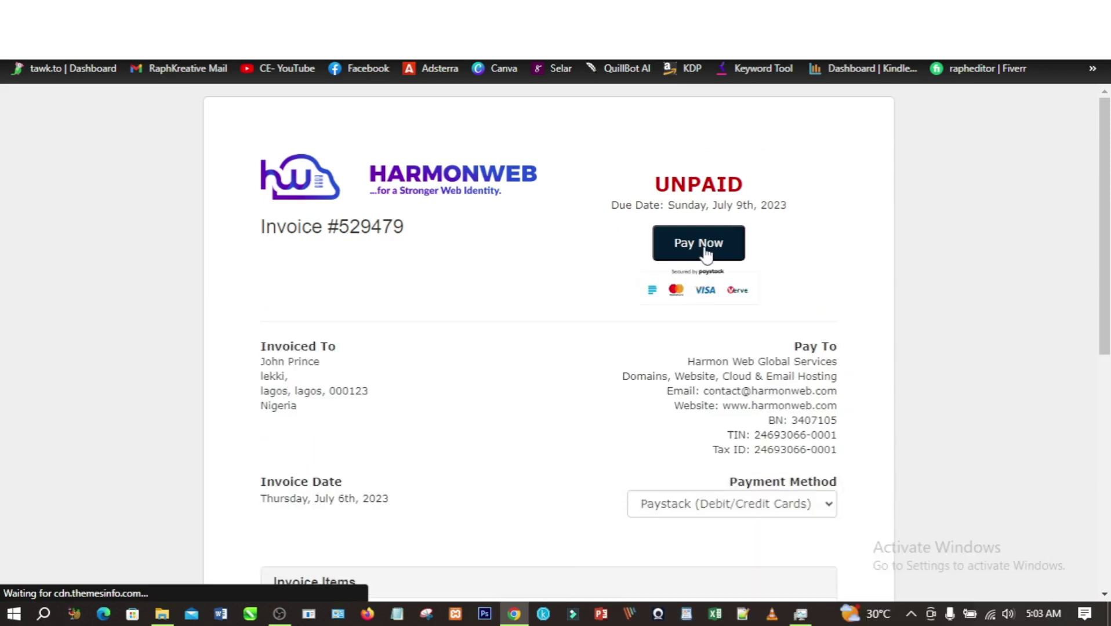
click(701, 245)
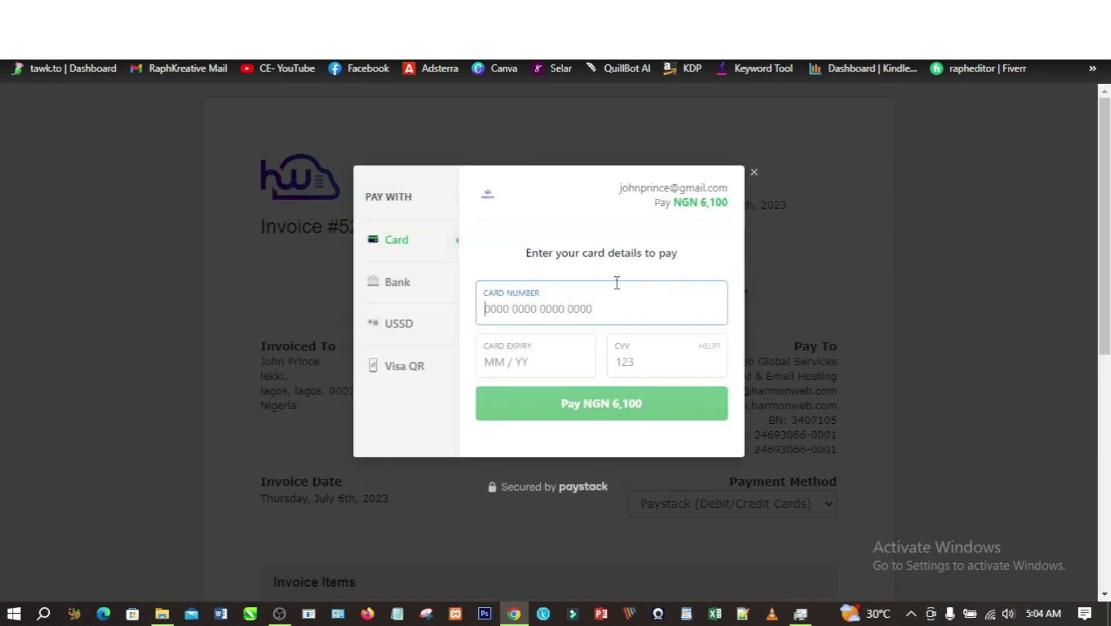
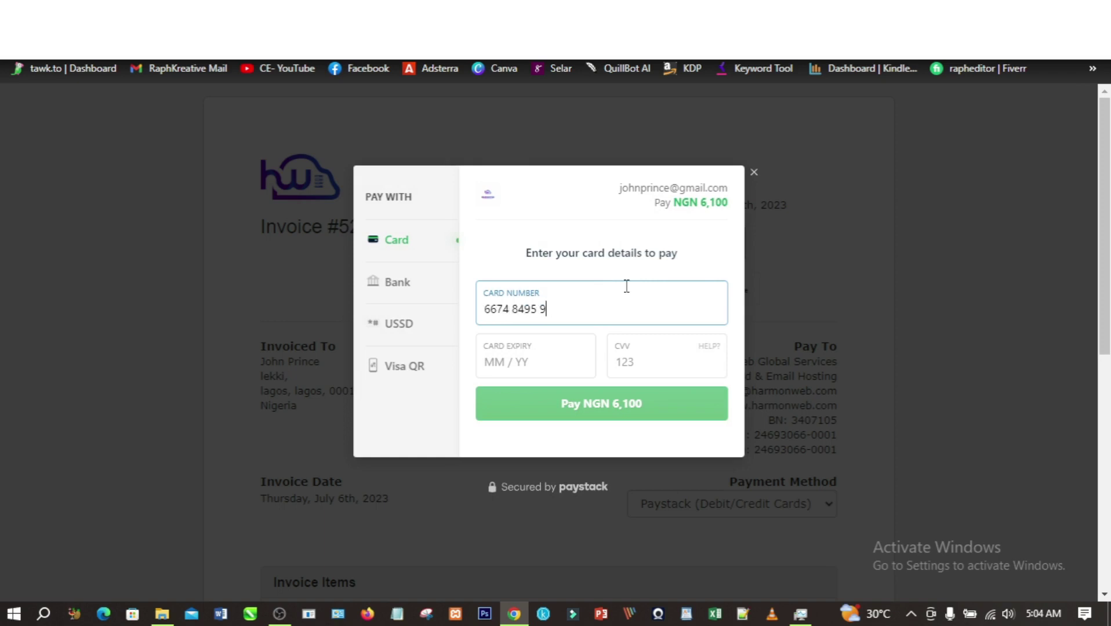
- Enter the payment card number in the Paystack card form for the NGN 6,100 invoice
key(ctrl+a)
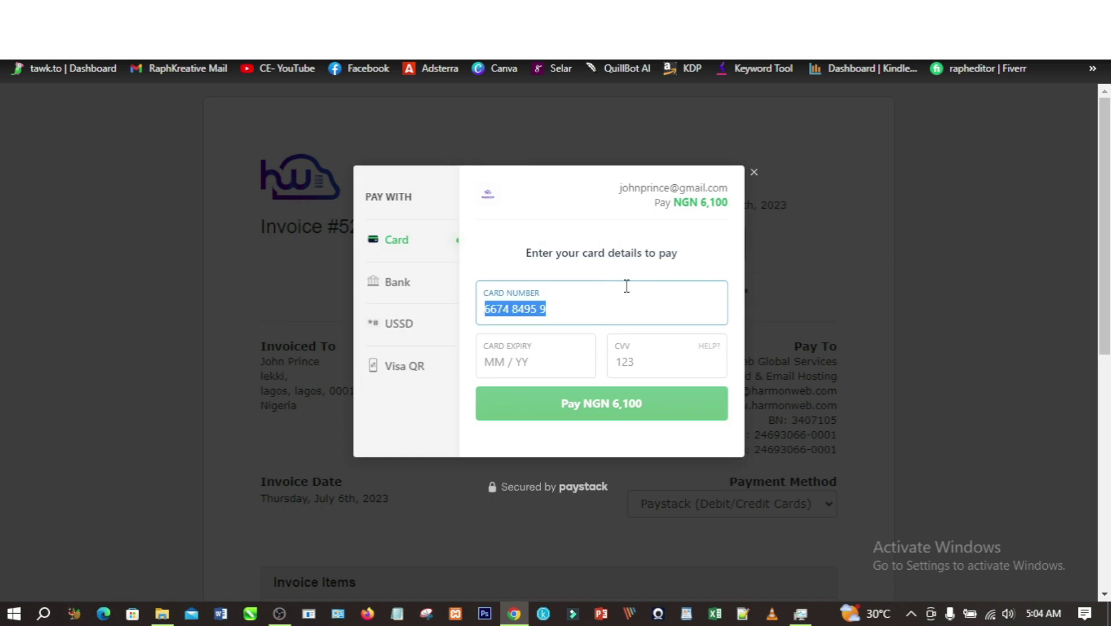
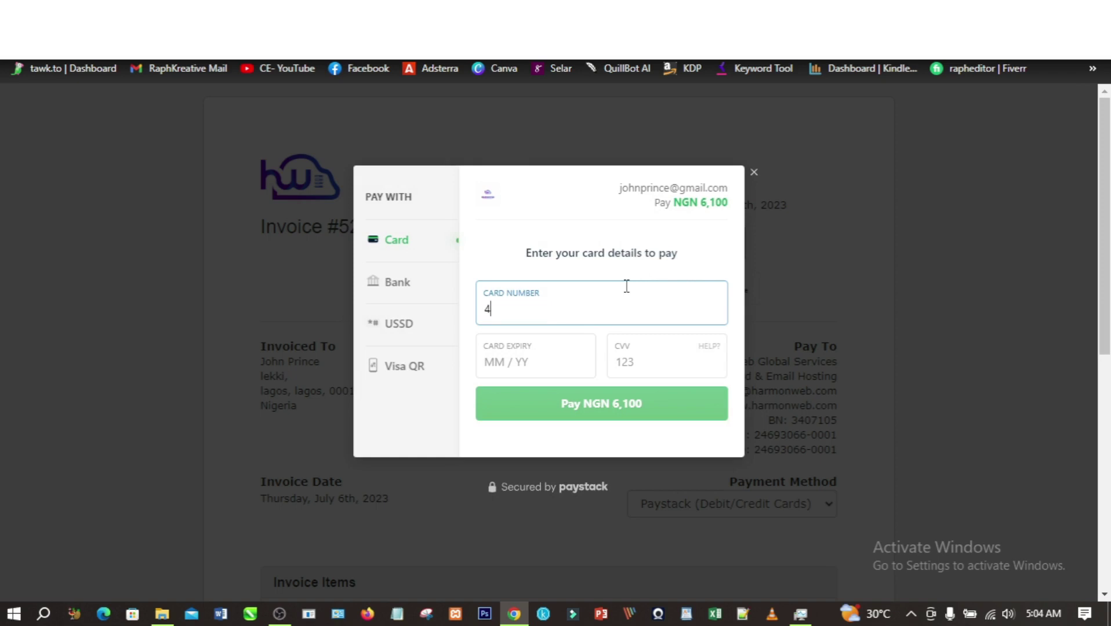
- Correct the card's expiry month and year in the Paystack form
key(BackSpace)
key(BackSpace)
key(BackSpace)
key(BackSpace)
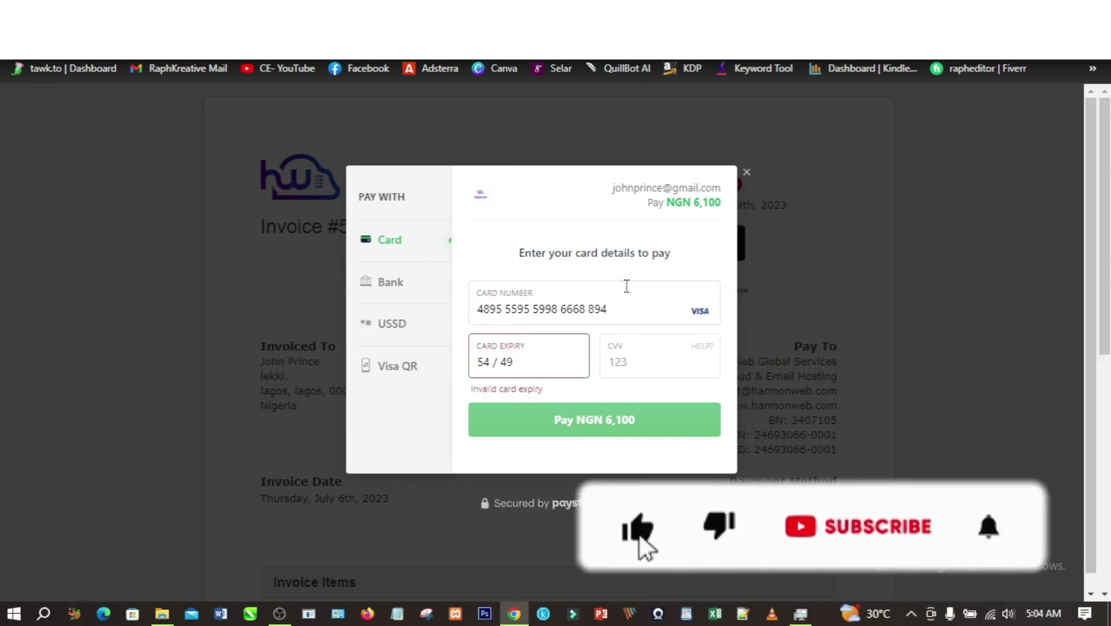
text(5)
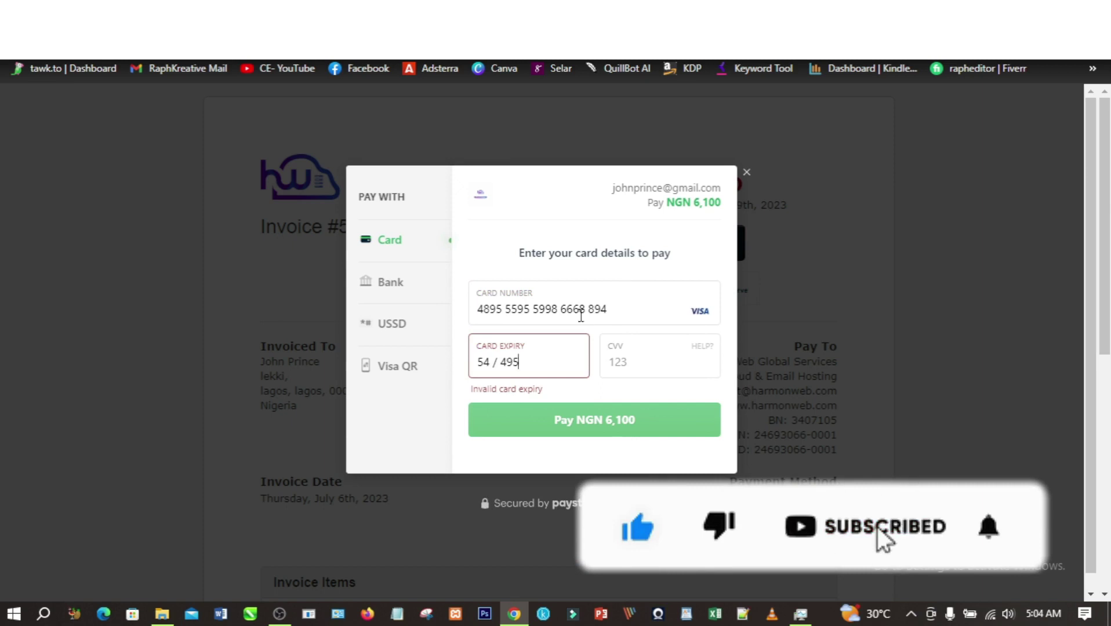
drag(491, 362, 466, 367)
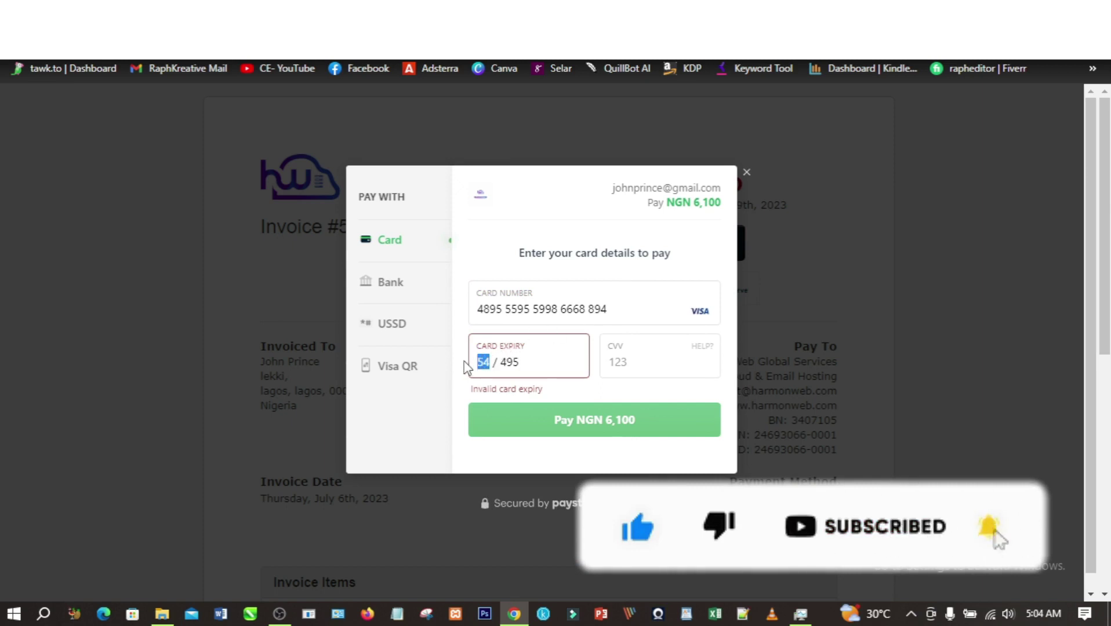
text(23)
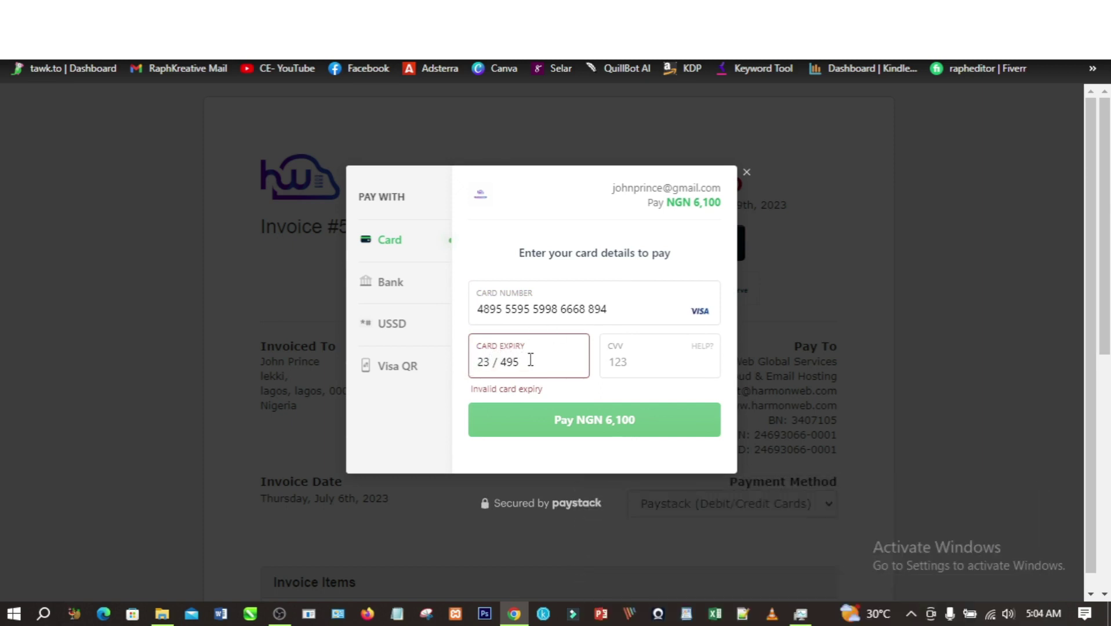
key(BackSpace)
key(BackSpace)
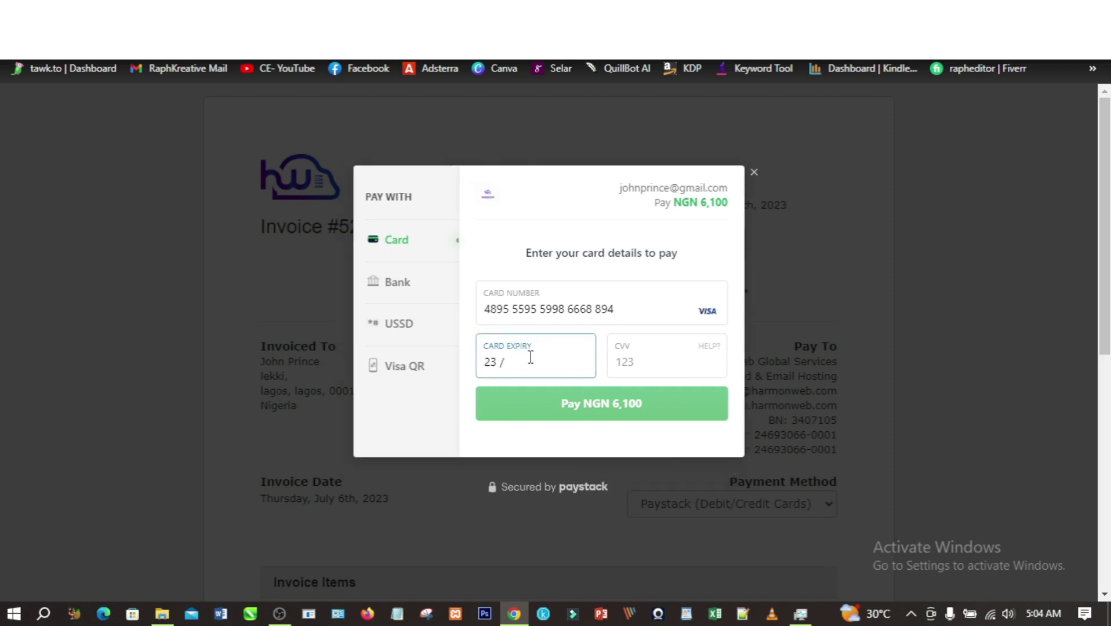
text(6)
key(BackSpace)
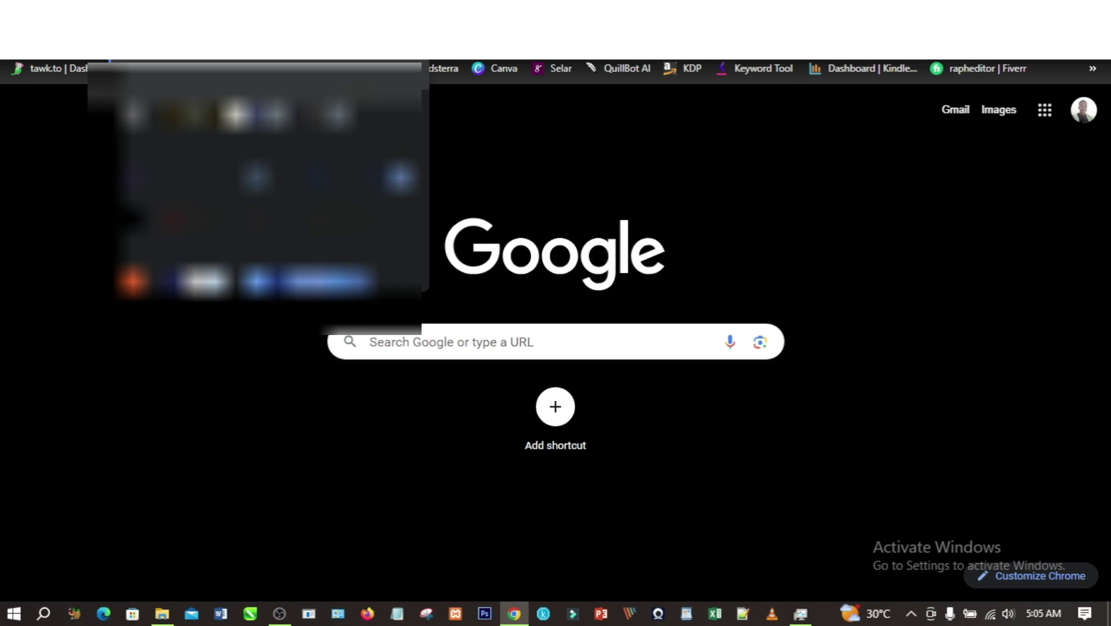
- Log in to the cPanel hosting account and open File Manager from the Files tools
key(Return)
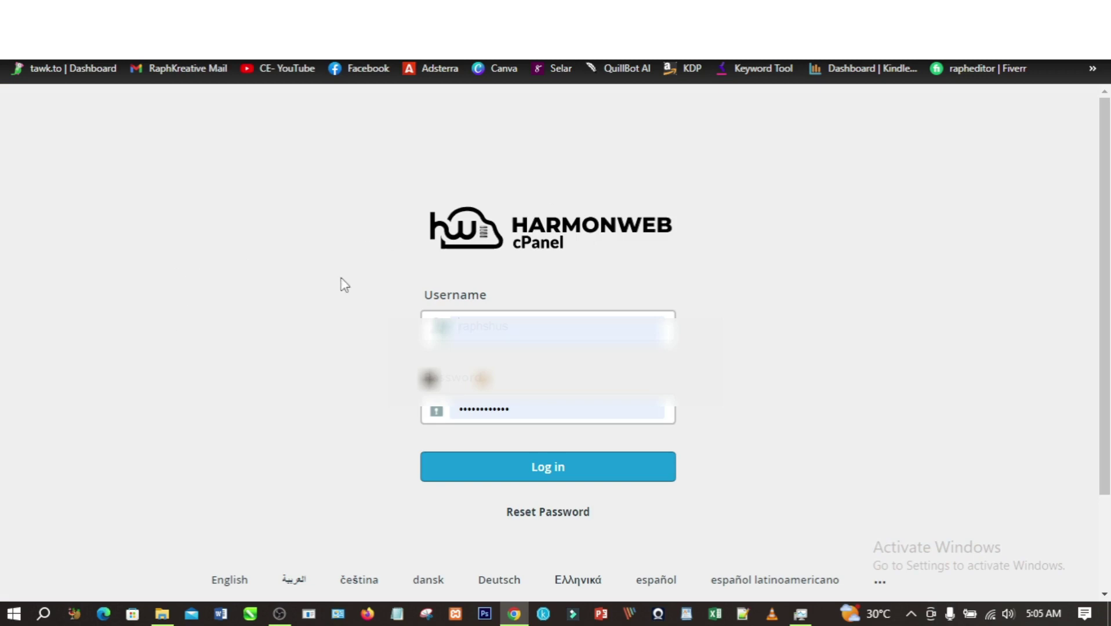
click(525, 471)
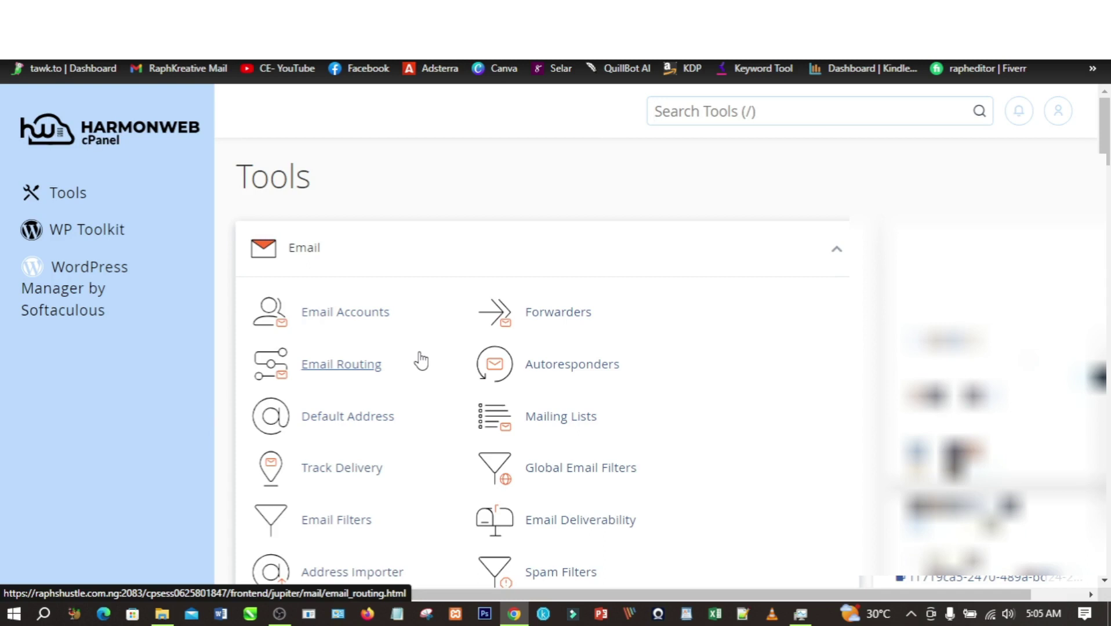
scroll(422, 357, down, 10)
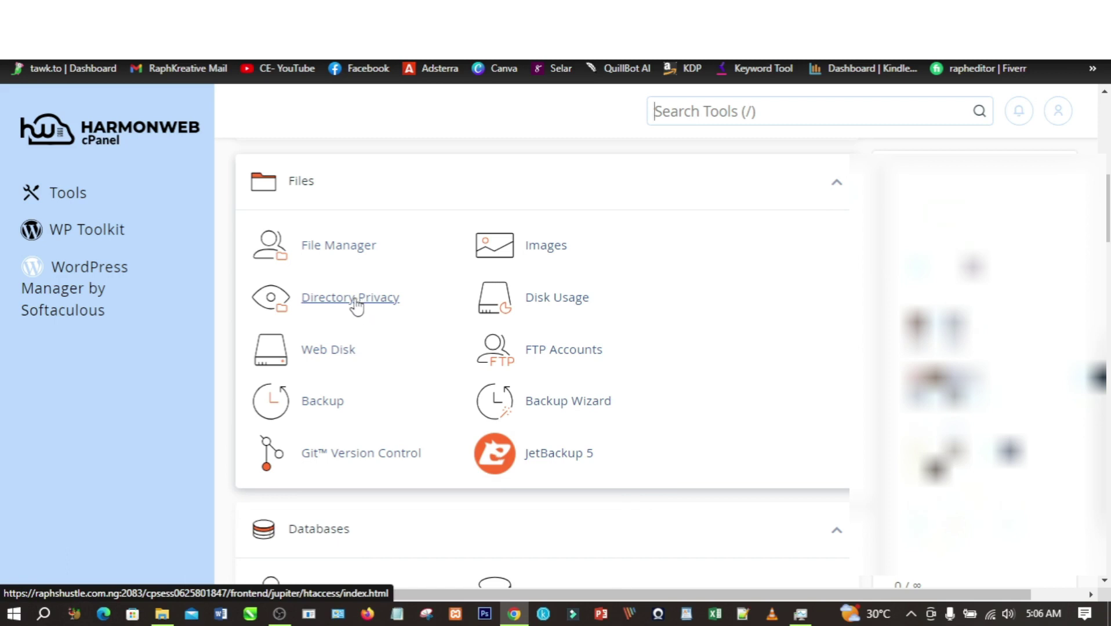
click(342, 248)
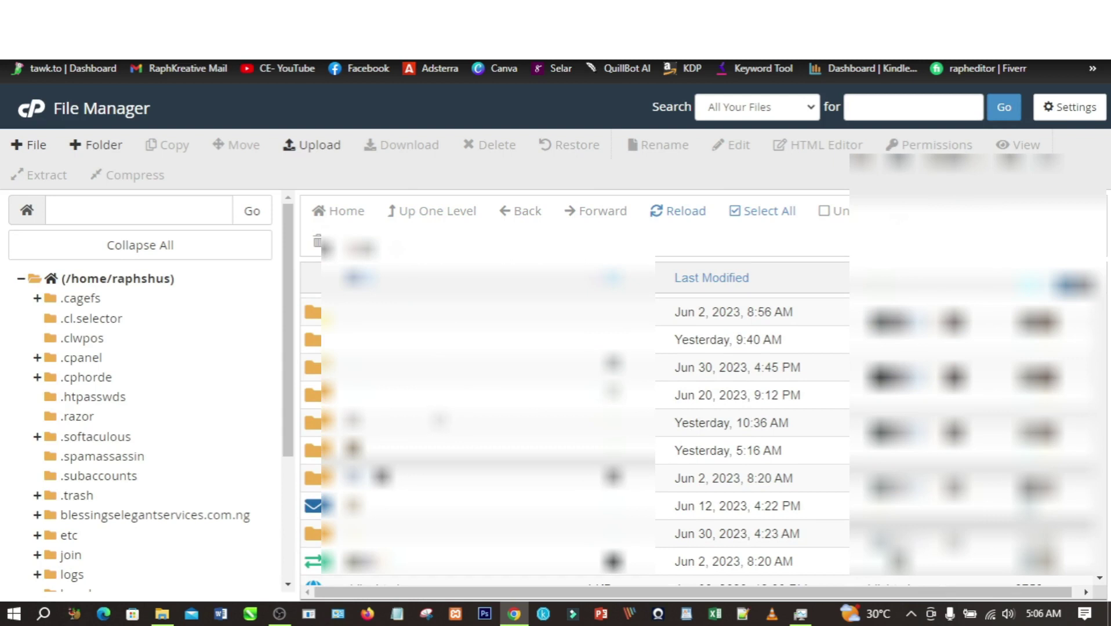
- Go to the empty pro folder in File Manager and bring up its File Upload page
scroll(440, 419, down, 1)
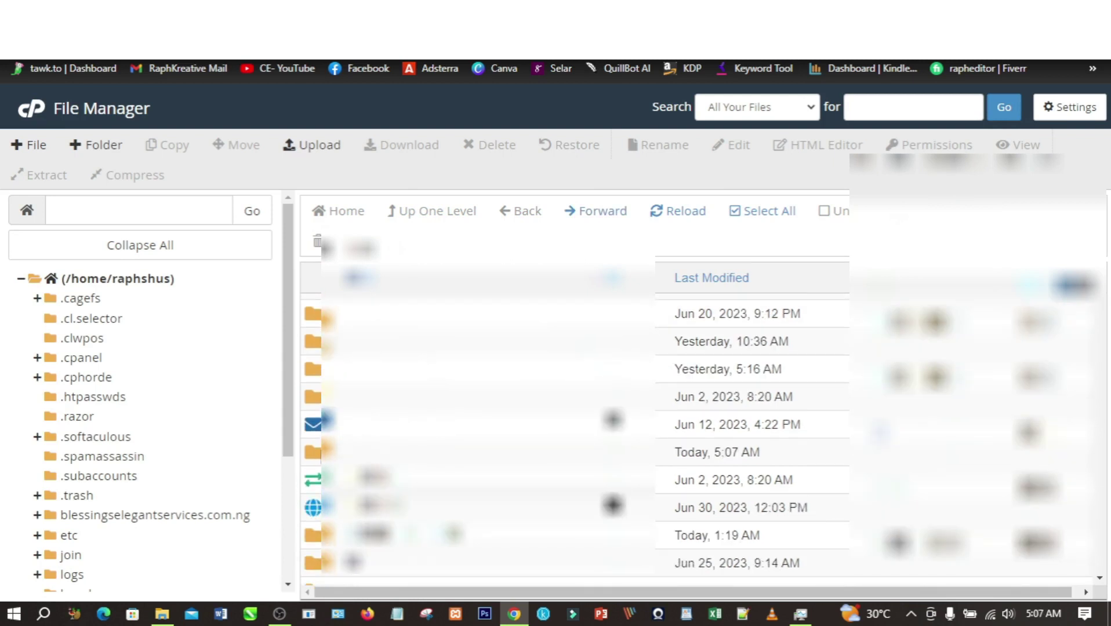
text(pro)
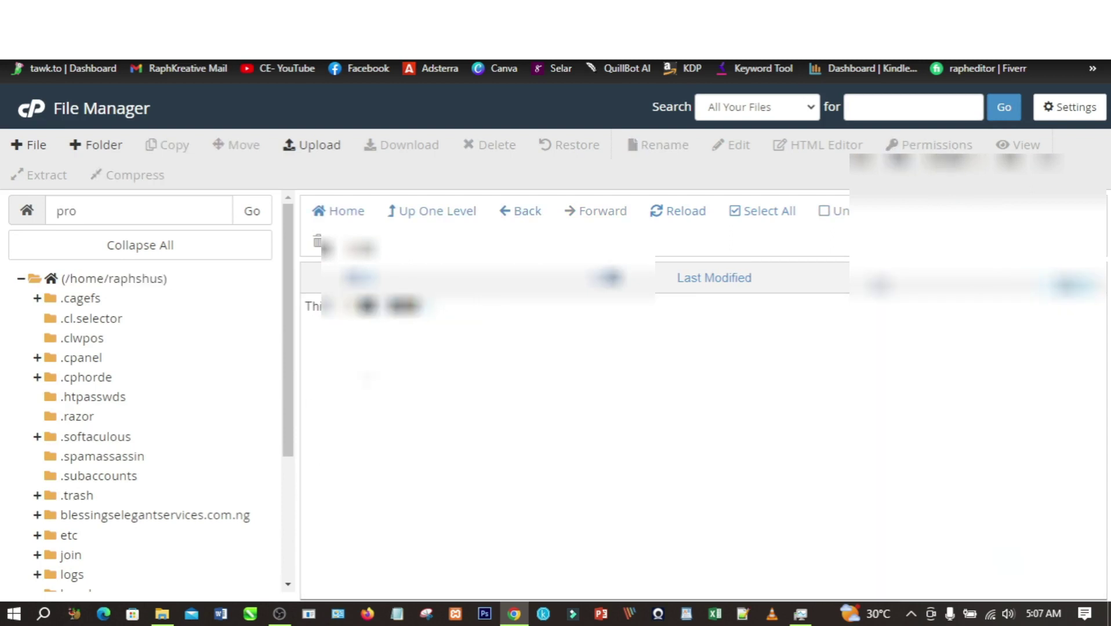
click(317, 147)
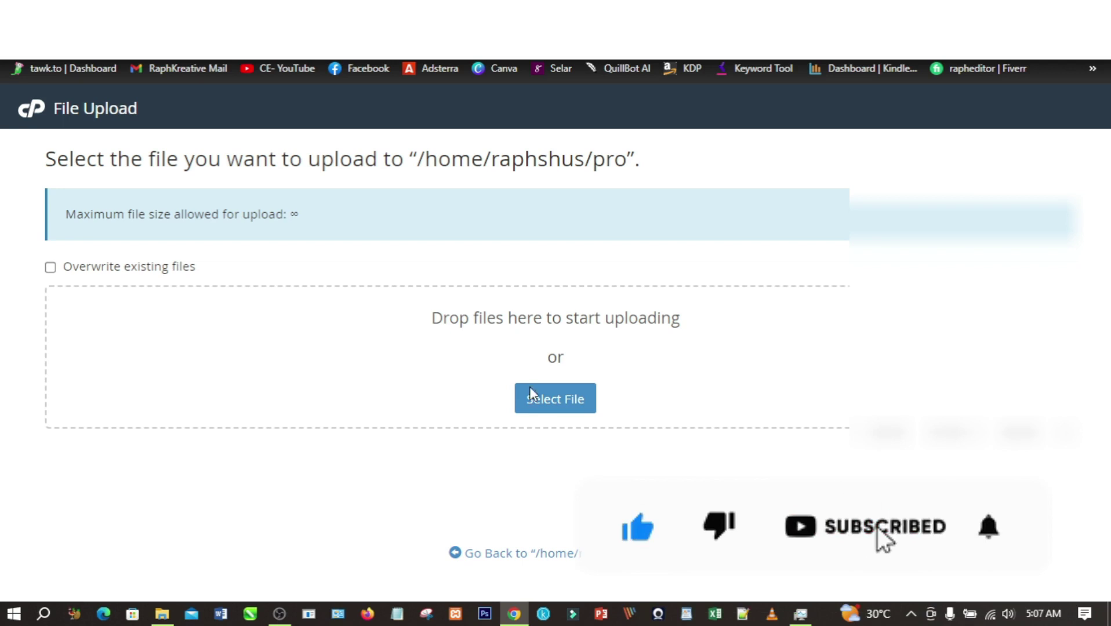
click(545, 407)
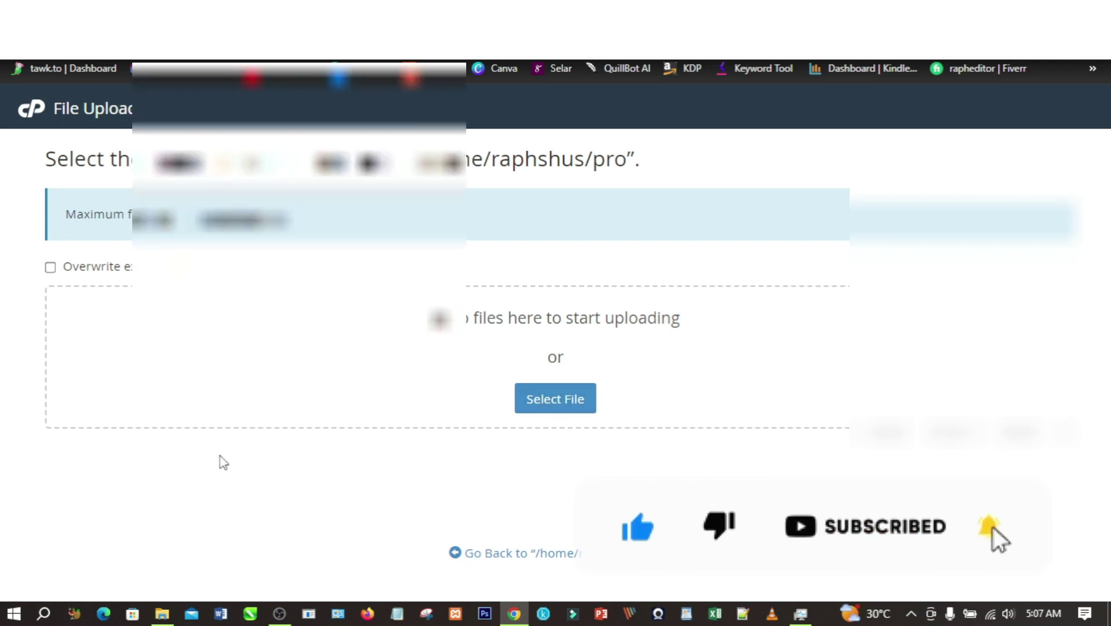
- Drag admin.zip (25.69 MB) from File Explorer into the upload drop zone for pro
click(162, 616)
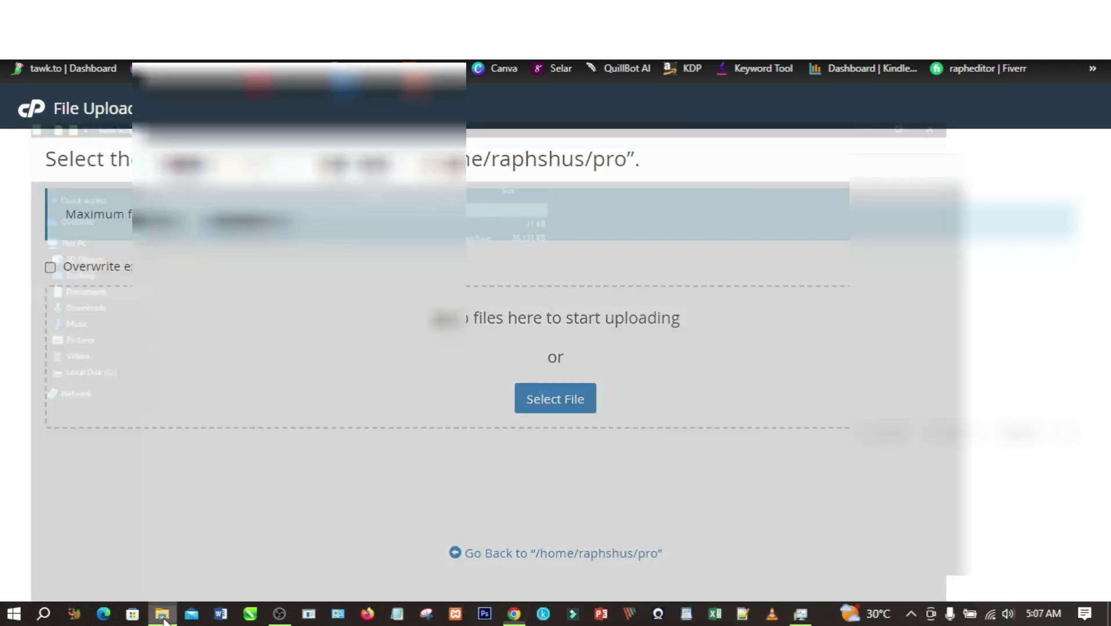
drag(371, 145, 440, 377)
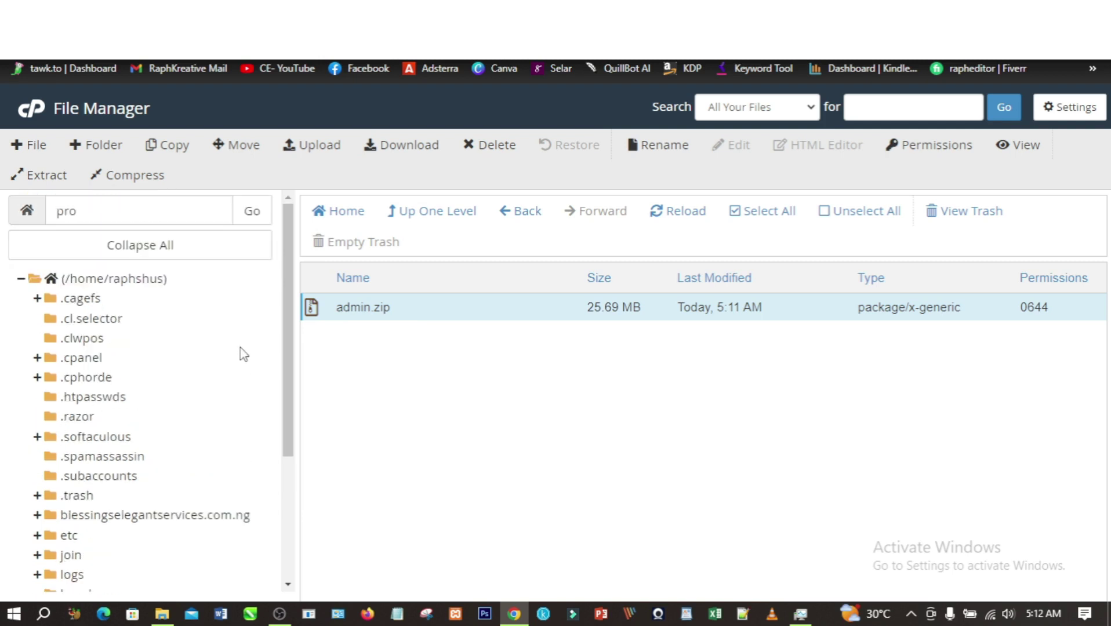
- Extract admin.zip into /pro, producing folders like admin, api, app, assets and webhook
right_click(372, 308)
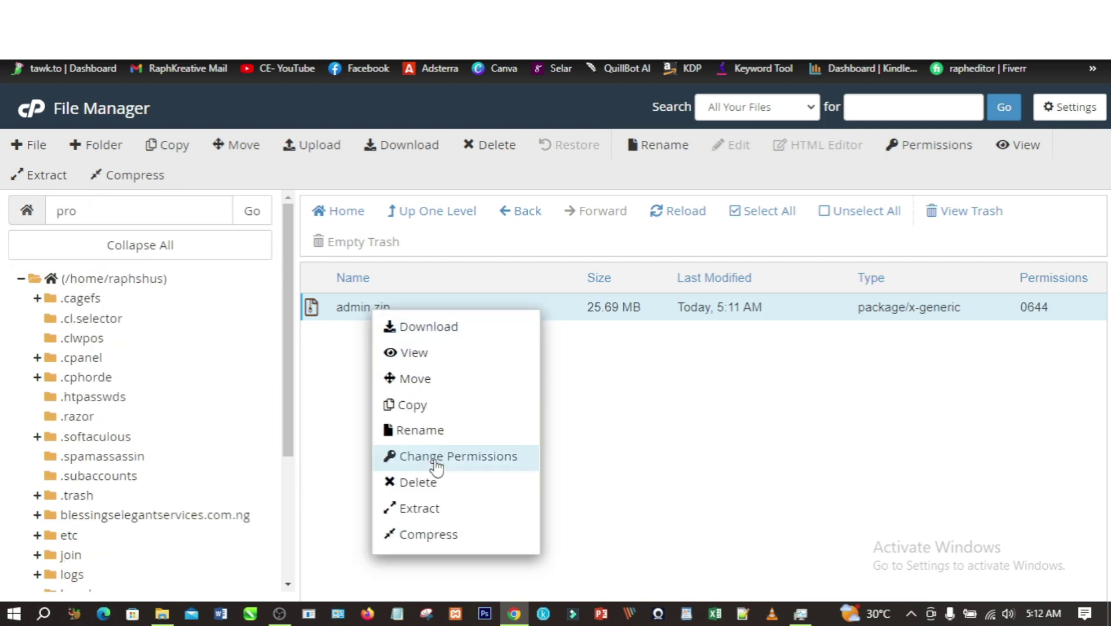
click(431, 511)
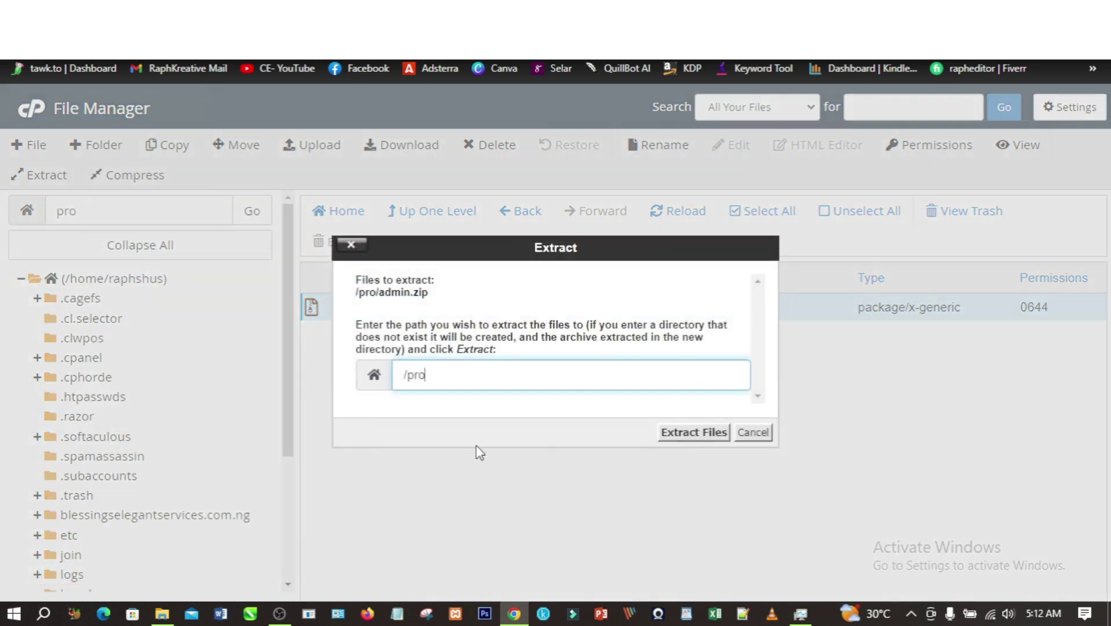
click(687, 434)
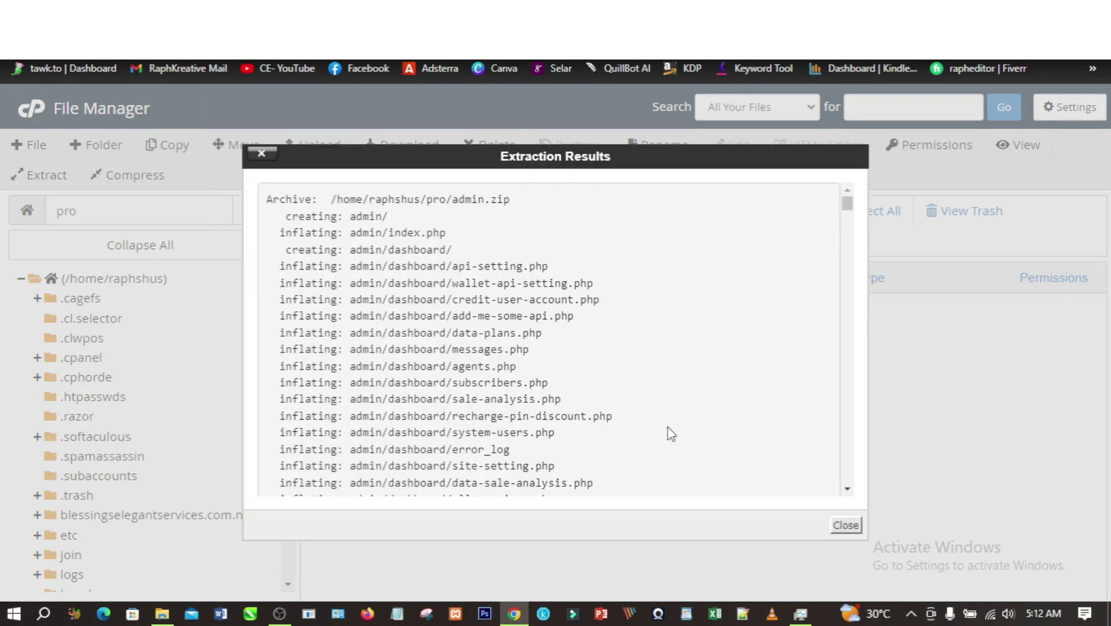
click(846, 527)
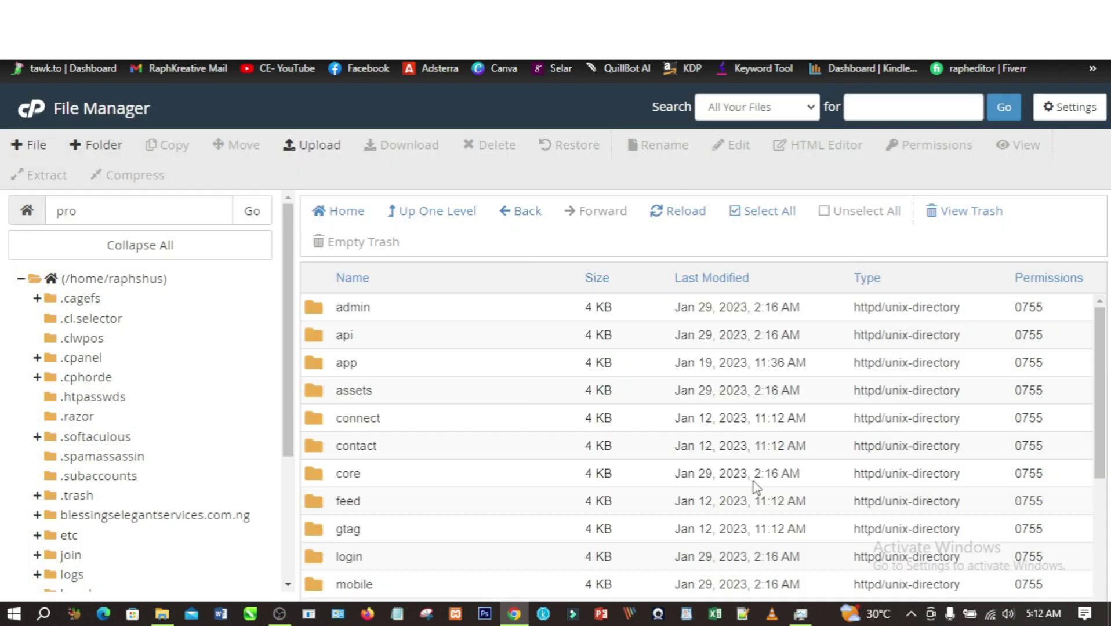
scroll(522, 410, down, 4)
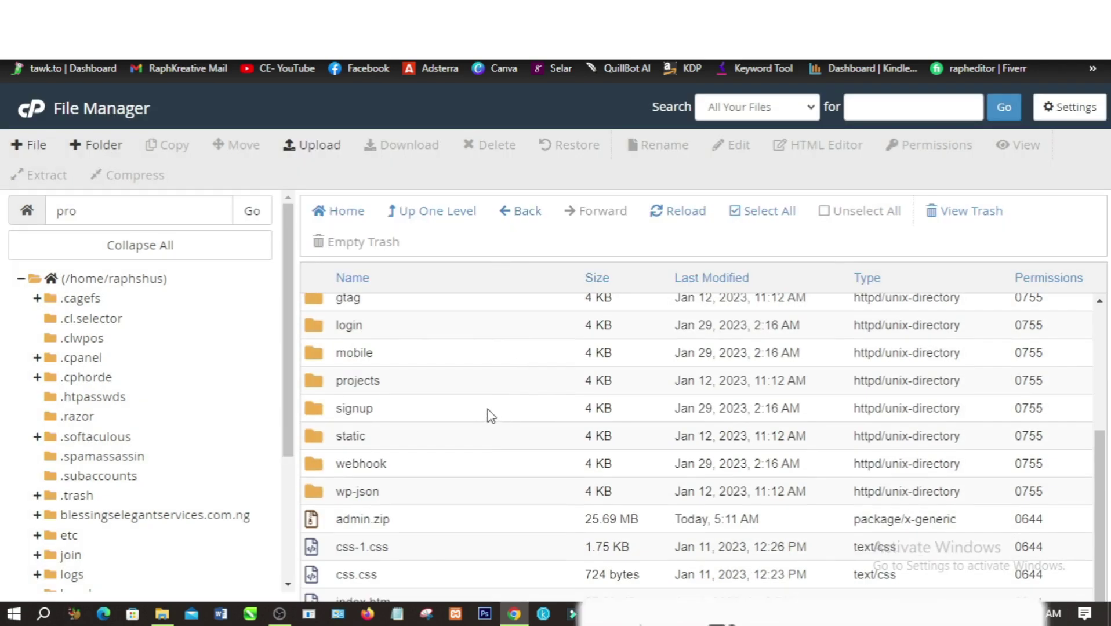
scroll(486, 426, up, 4)
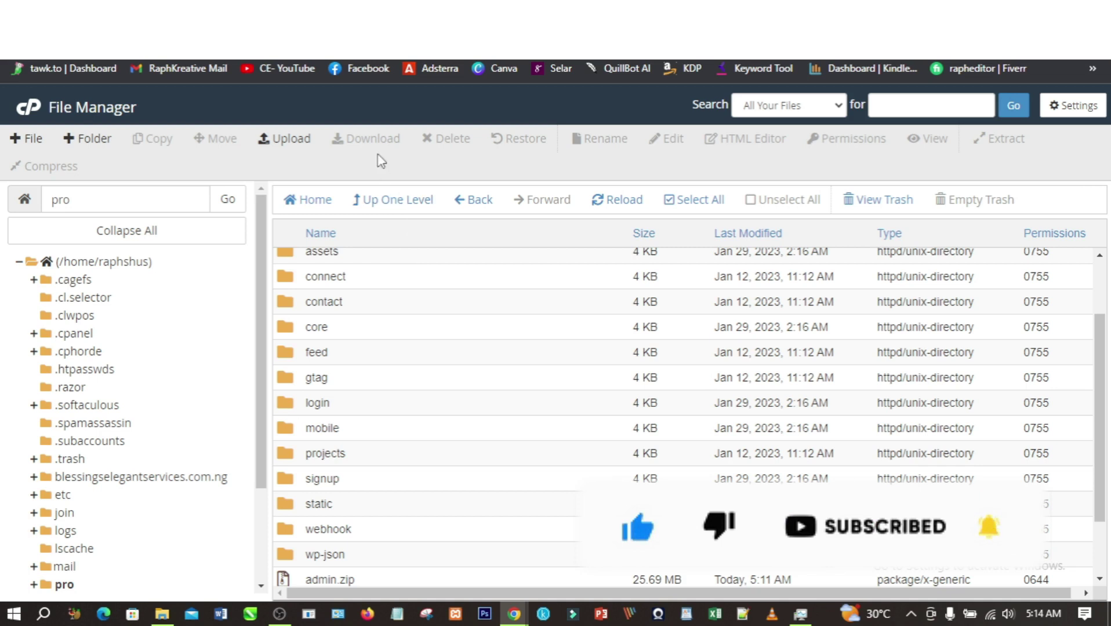
- Load the TestVtu site address in a new incognito window
key(ctrl+shift+n)
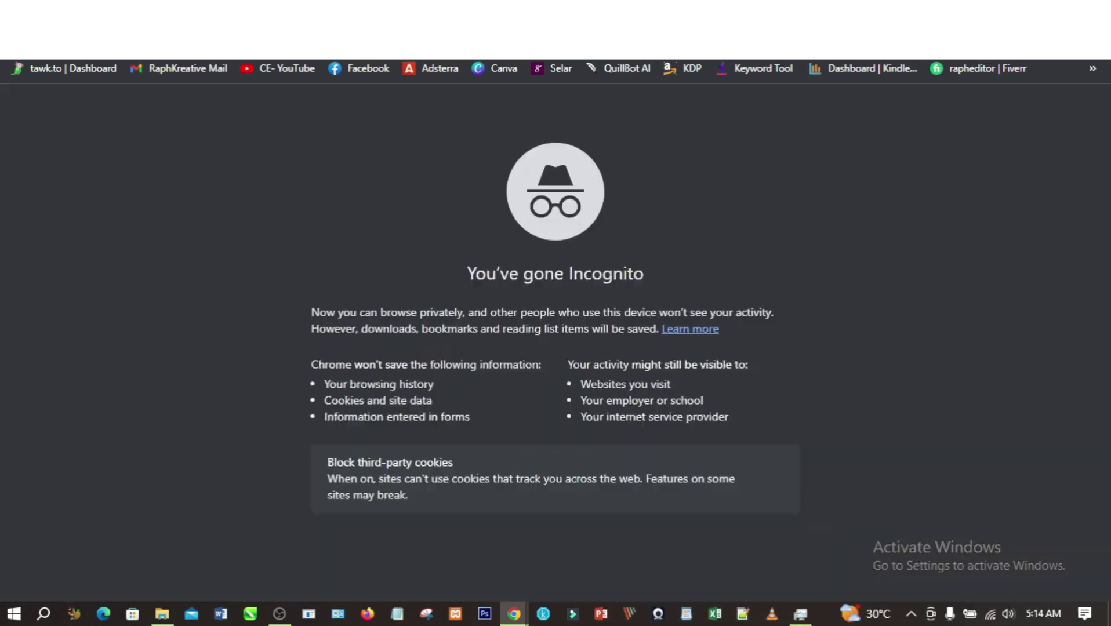
text(pr)
key(BackSpace)
key(BackSpace)
key(BackSpace)
text(pro)
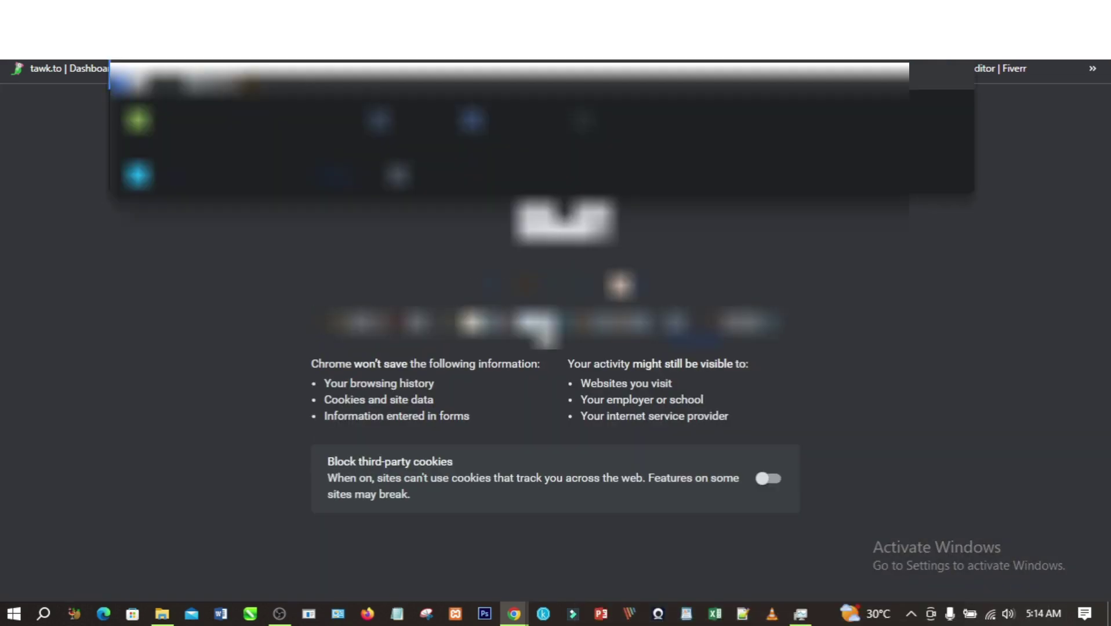
key(BackSpace)
key(BackSpace)
key(BackSpace)
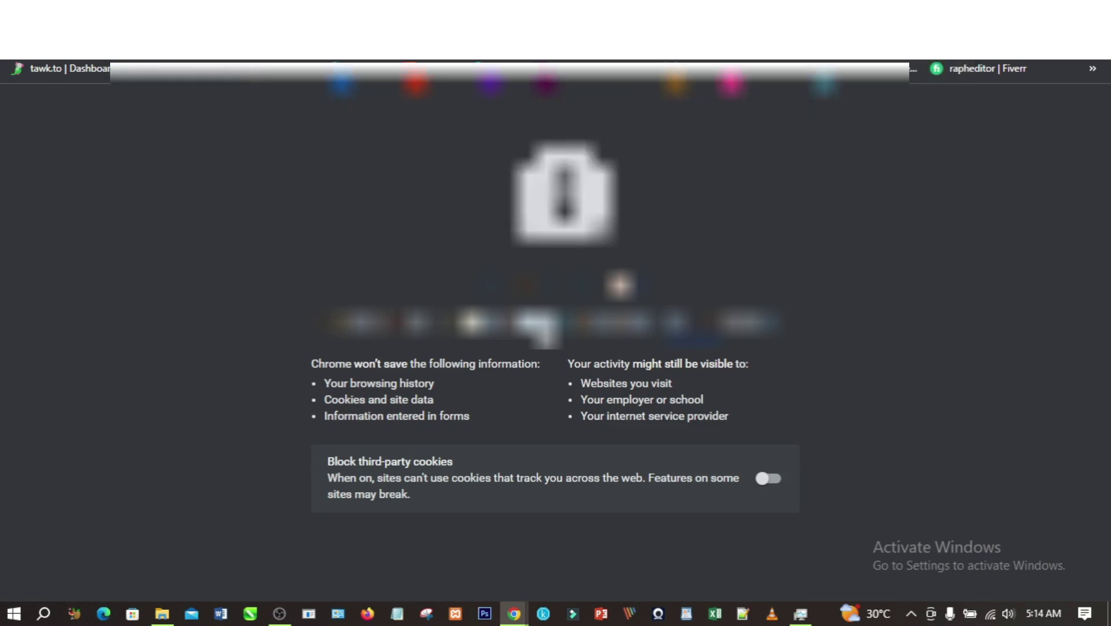
text(pro)
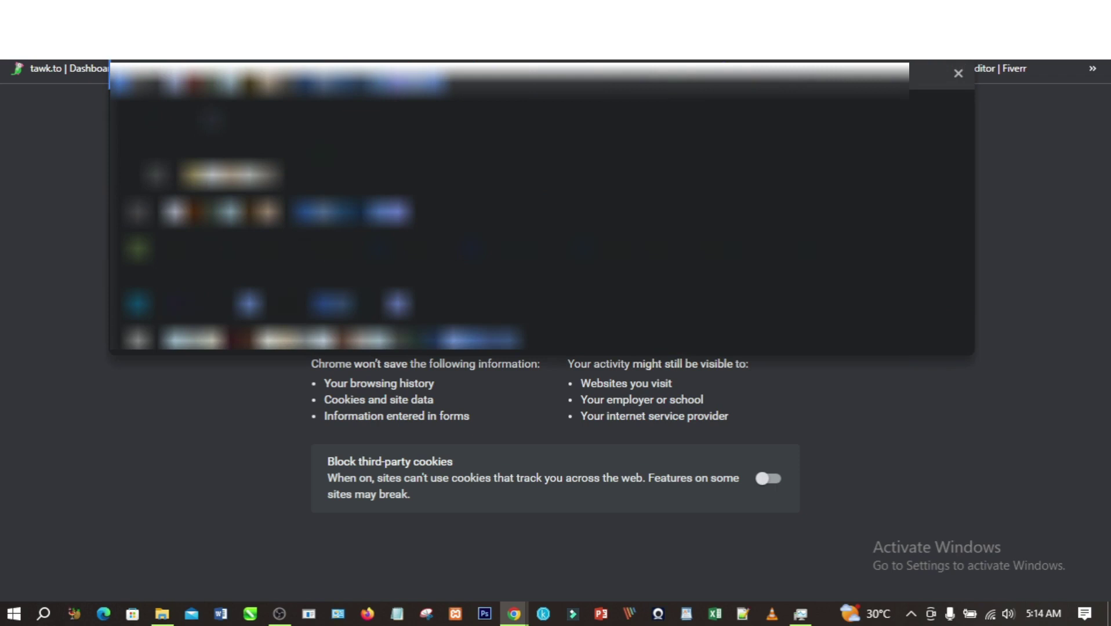
text(g)
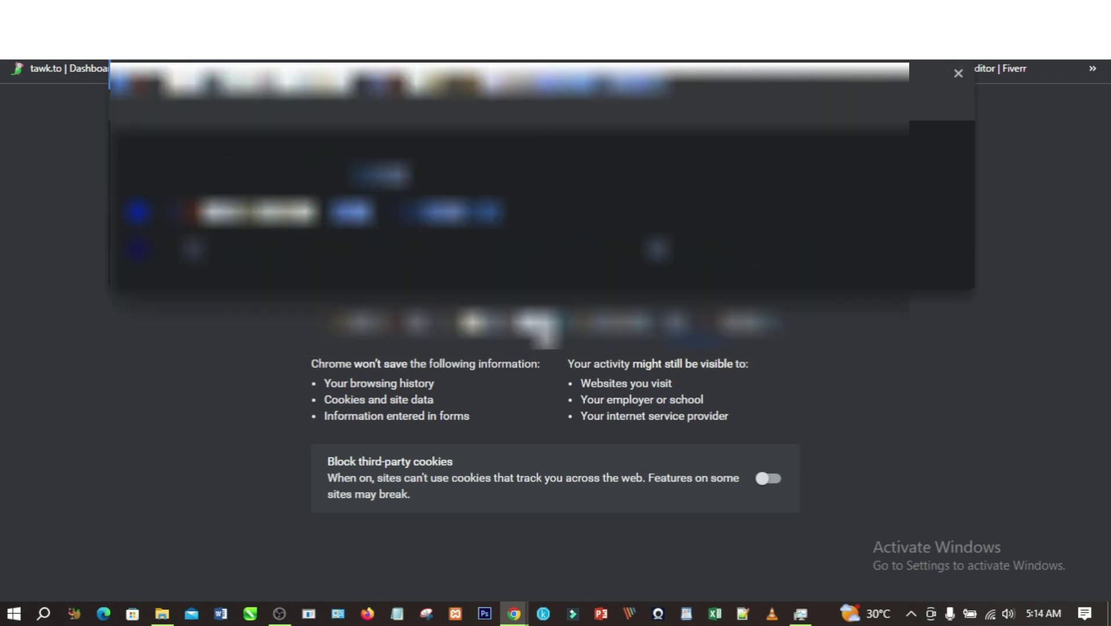
key(Return)
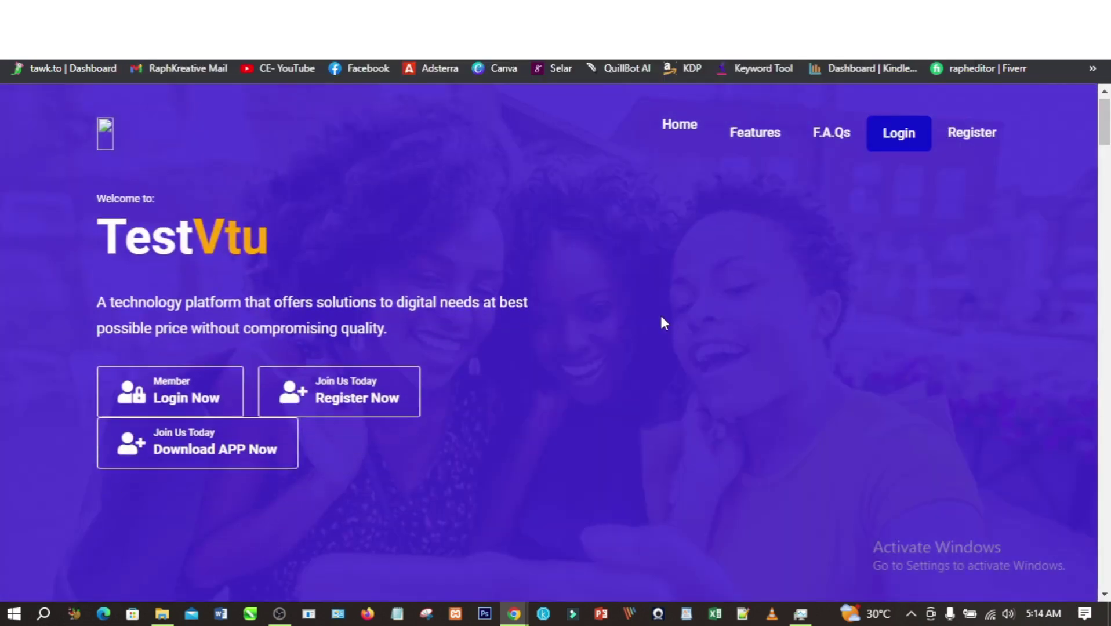
- Scroll the TestVtu homepage and follow its Login link, which returns HTTP ERROR 500
scroll(661, 318, down, 5)
scroll(660, 318, up, 5)
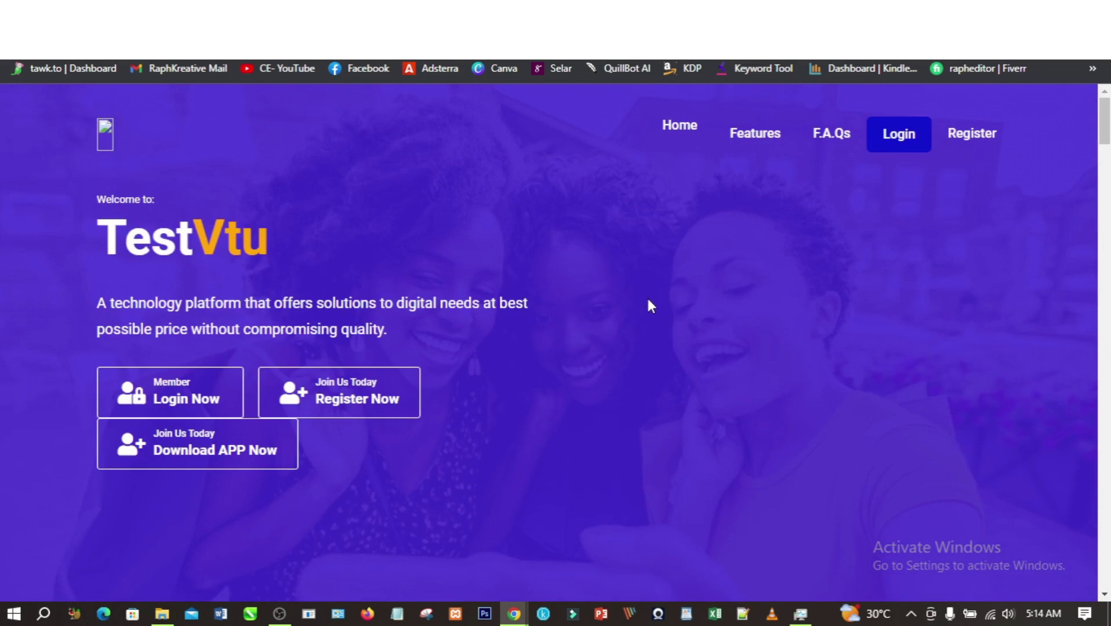
click(900, 139)
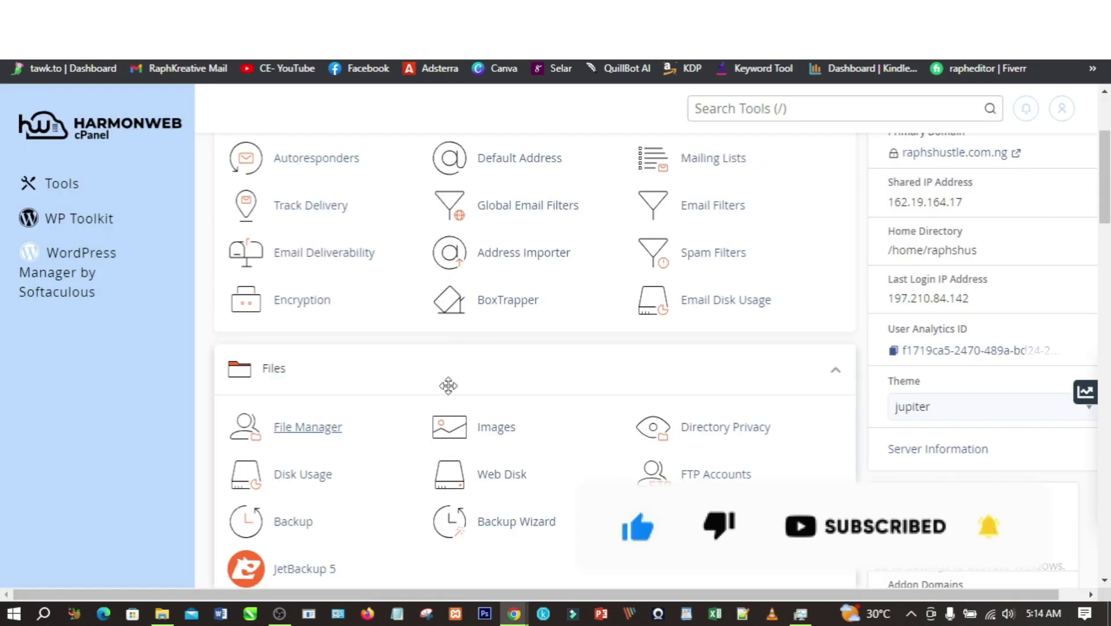
- Scroll down to the Databases section of cPanel Tools and open MySQL Databases
scroll(450, 385, down, 4)
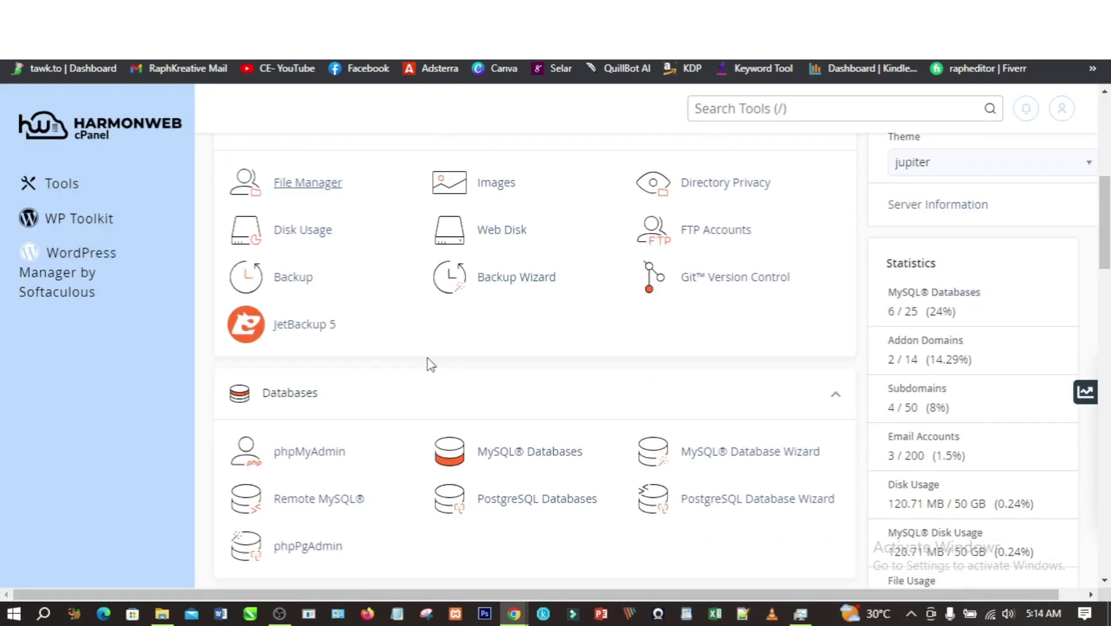
scroll(430, 364, down, 1)
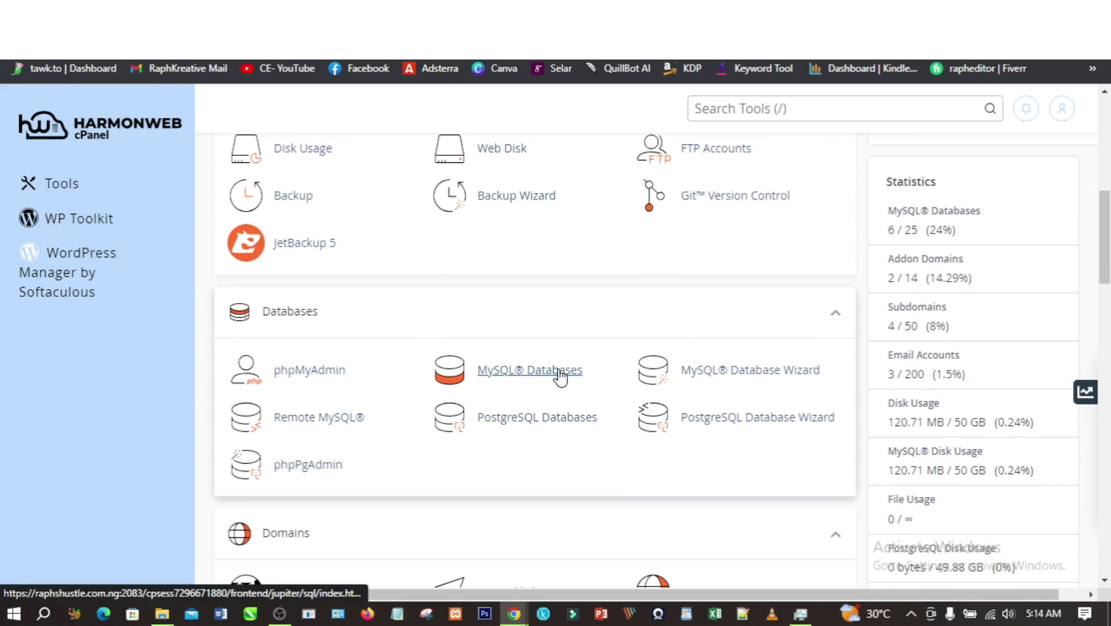
click(533, 382)
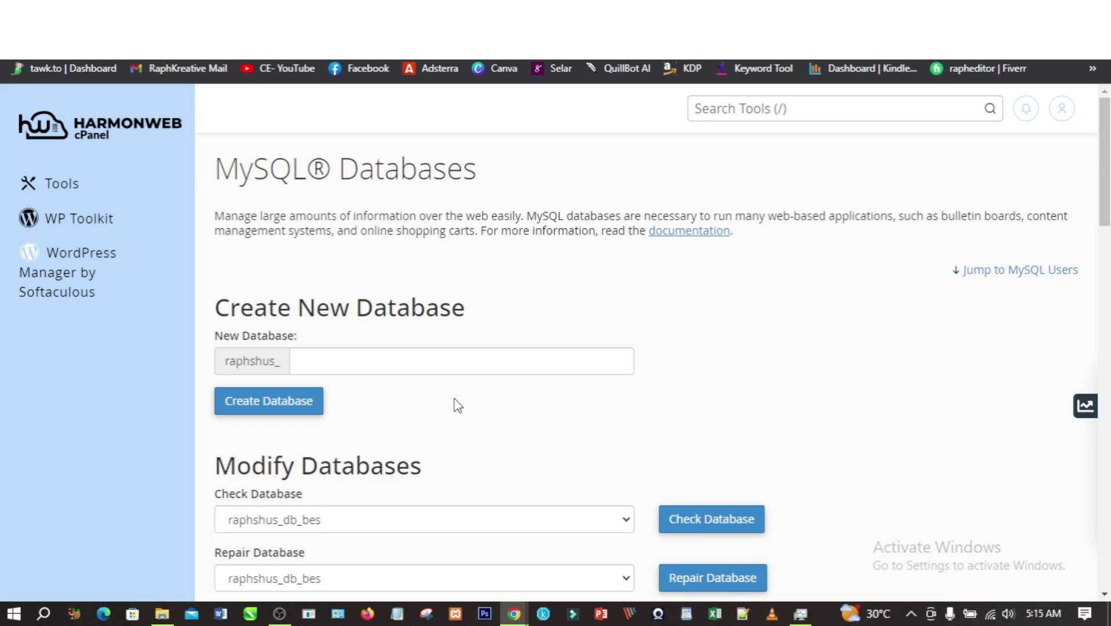
- Create the database raphshus_demo by entering demo, then go back to MySQL Databases
click(413, 366)
text(demo)
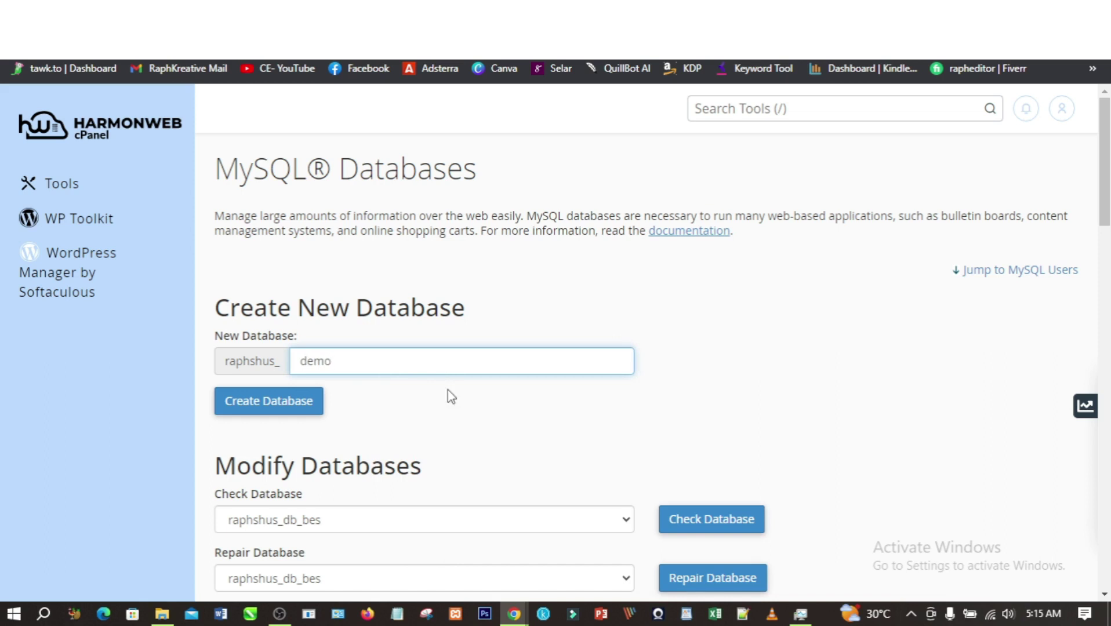
click(449, 427)
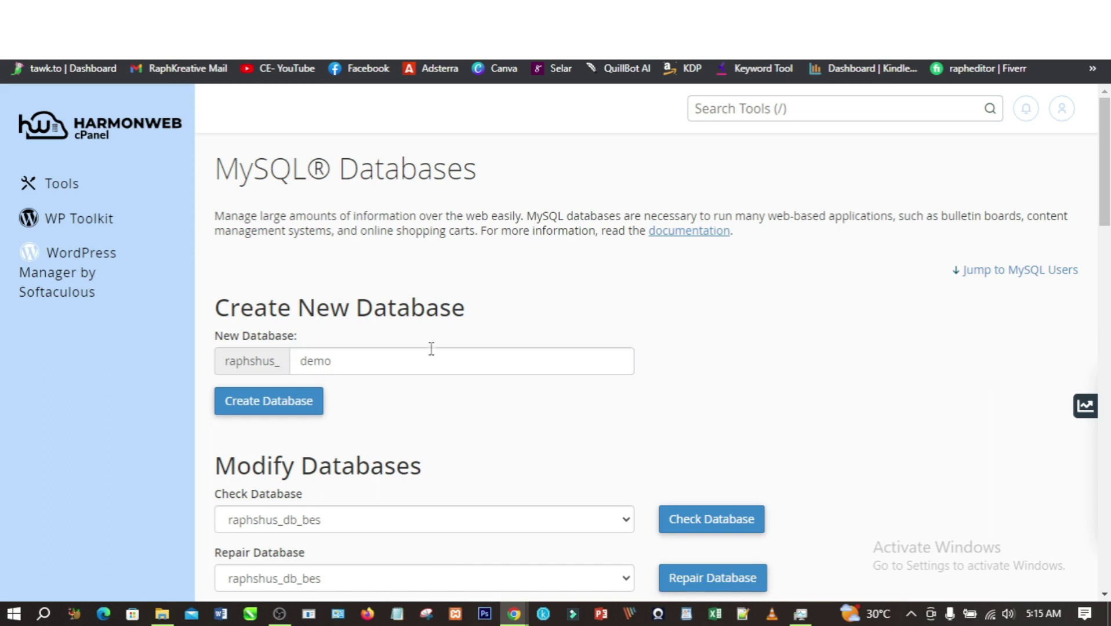
click(285, 406)
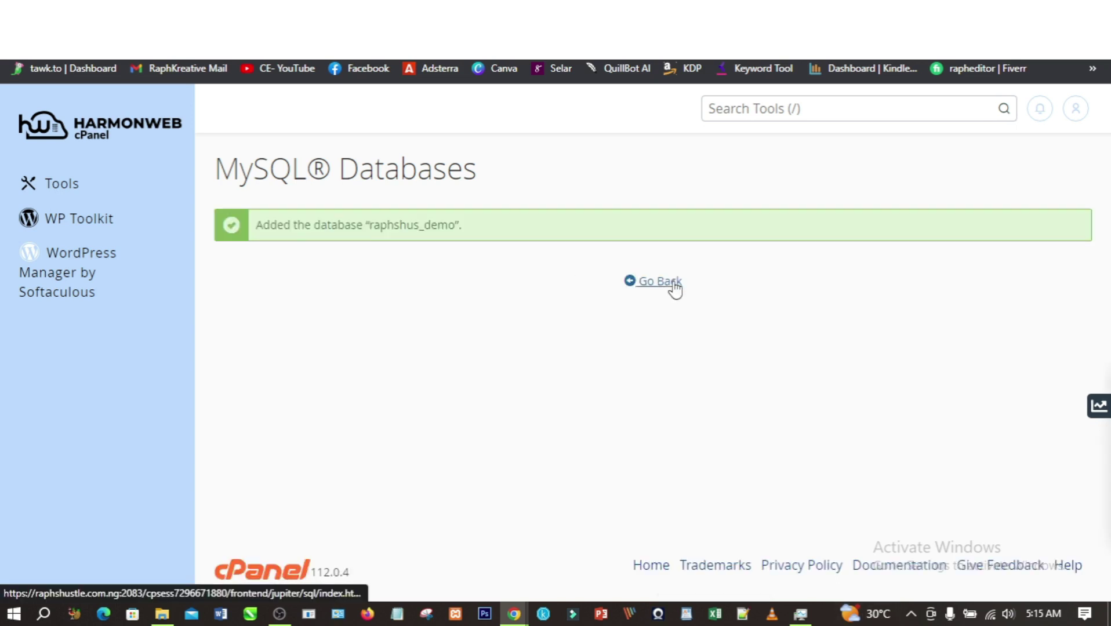
click(674, 288)
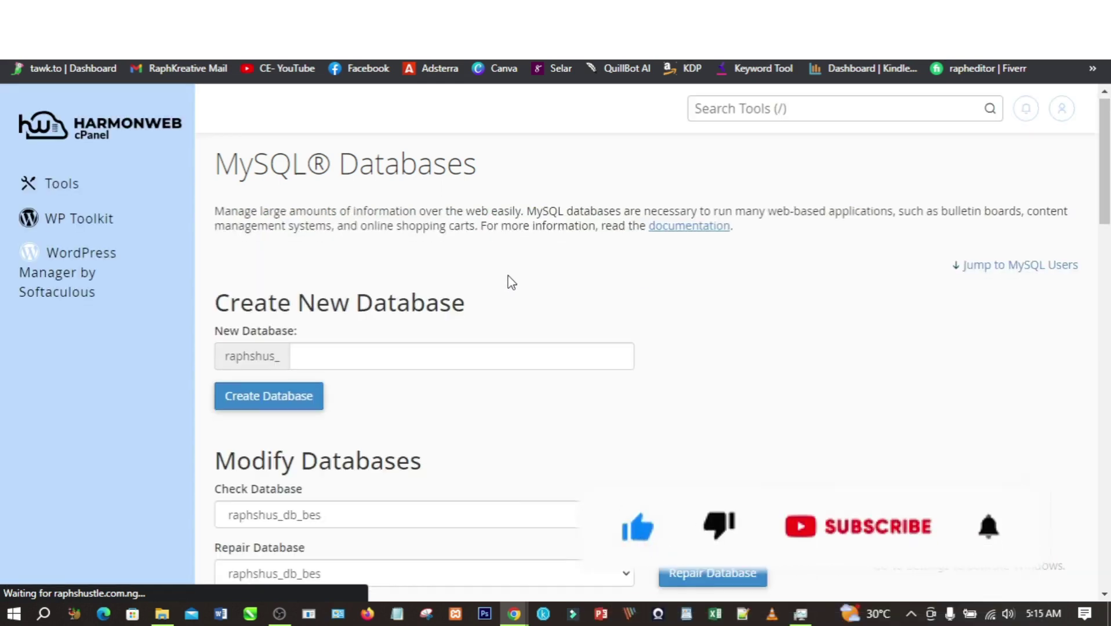
- Enter demo as the new MySQL user's username
scroll(509, 281, down, 7)
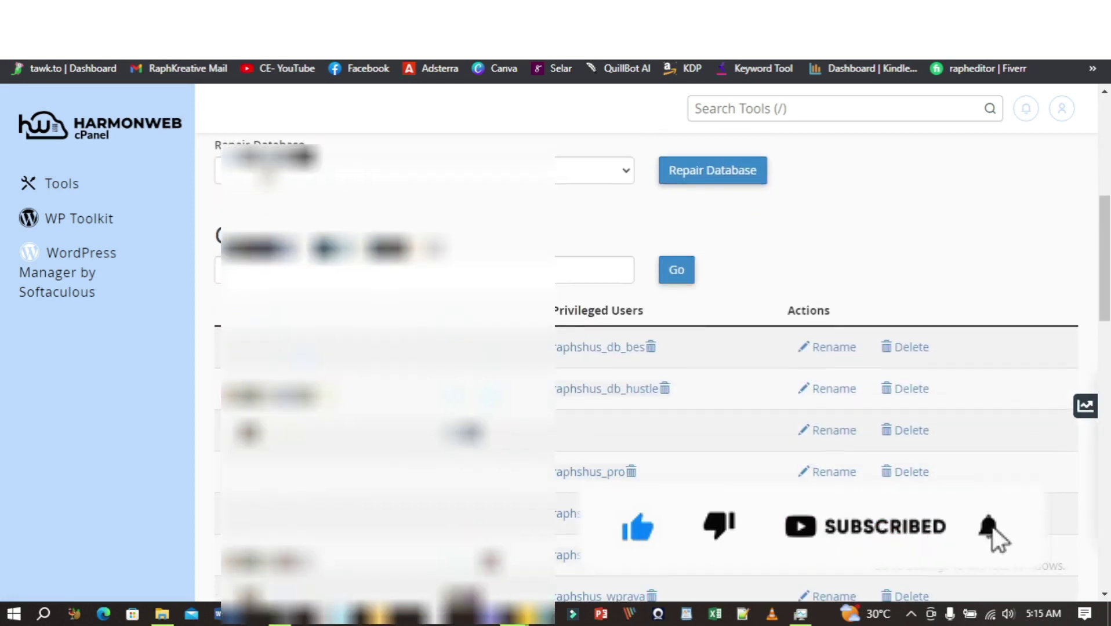
scroll(655, 348, down, 9)
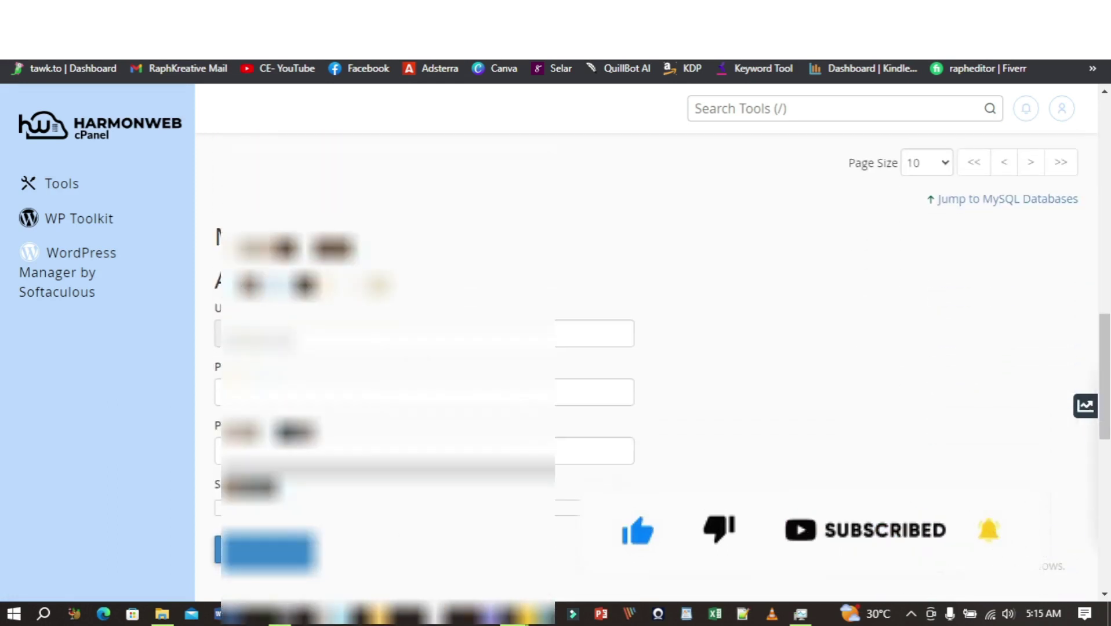
click(410, 334)
text(demo)
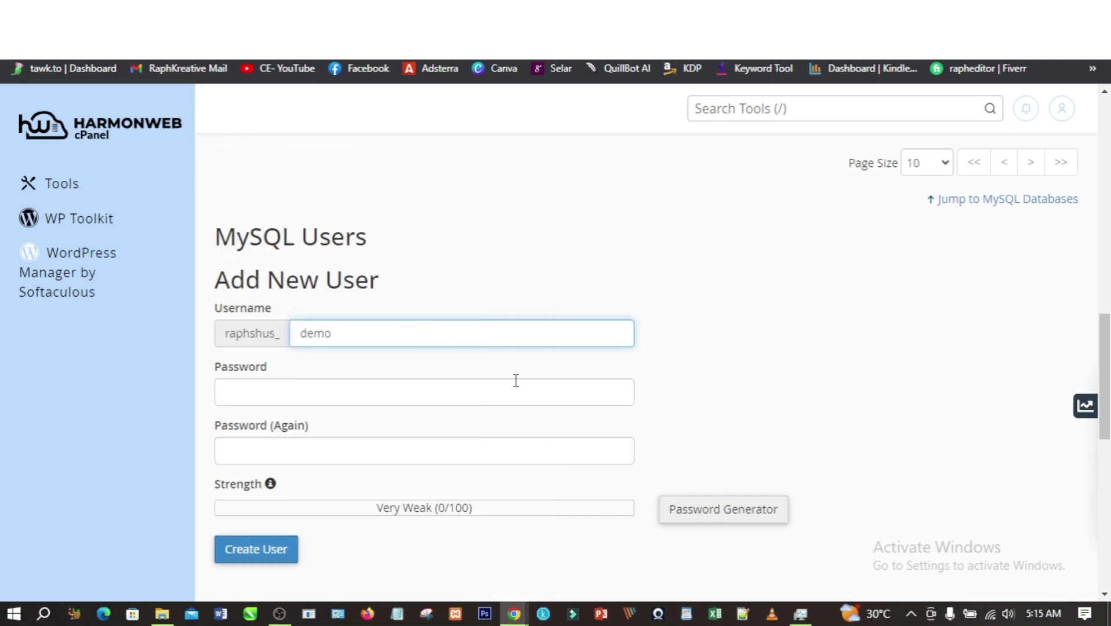
click(657, 404)
- Generate a Very Strong password, fill both password fields with it, and save a copy in Notepad
scroll(698, 393, down, 1)
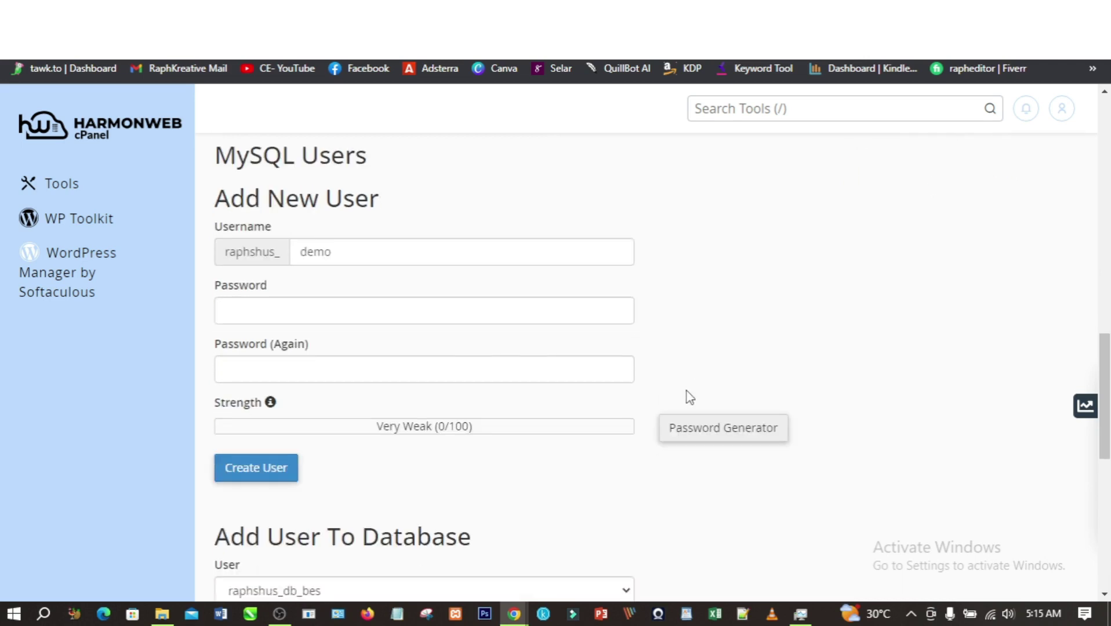
click(721, 433)
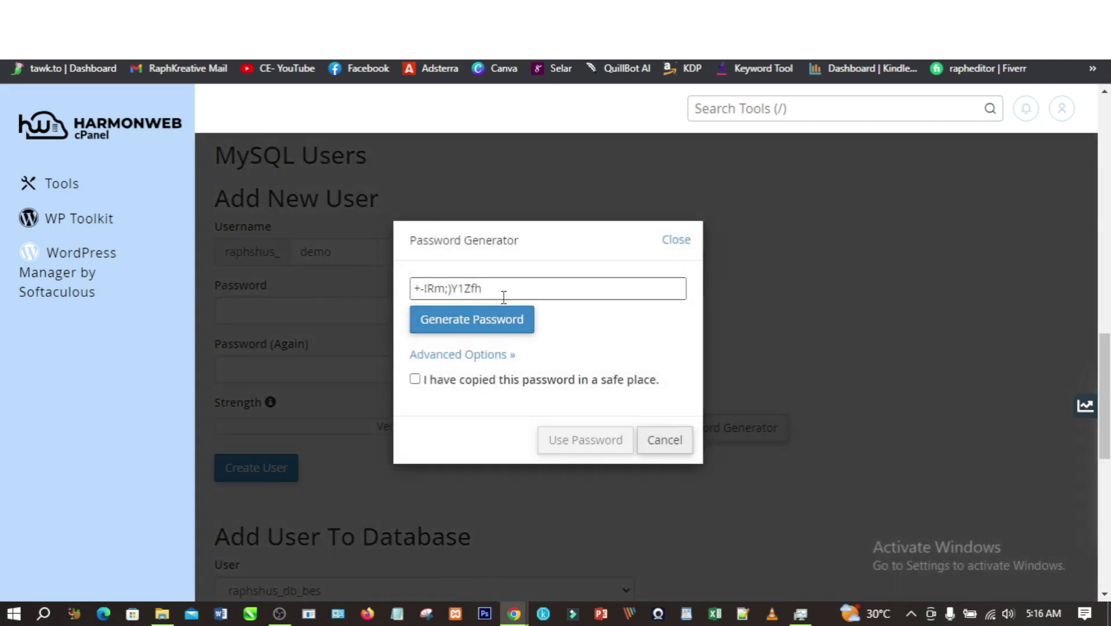
drag(500, 292, 409, 292)
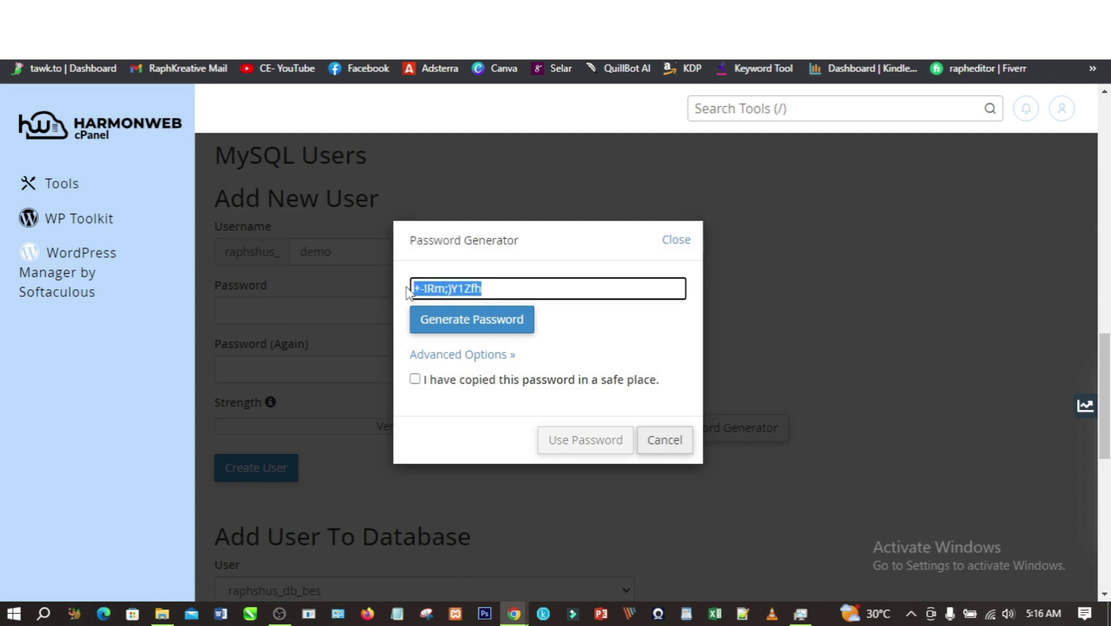
right_click(429, 288)
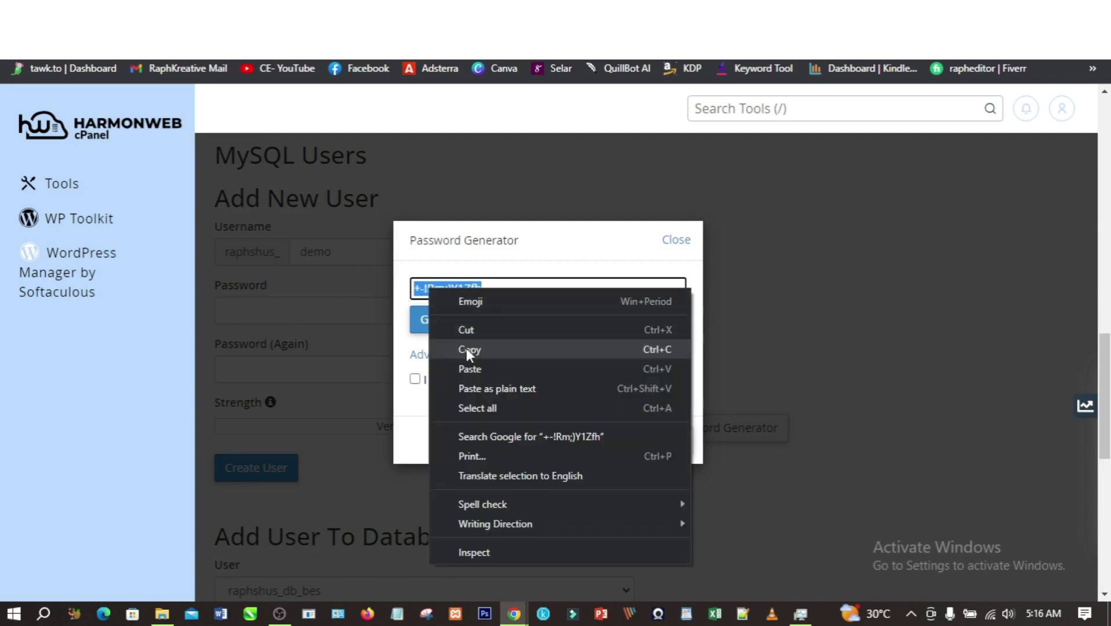
click(466, 349)
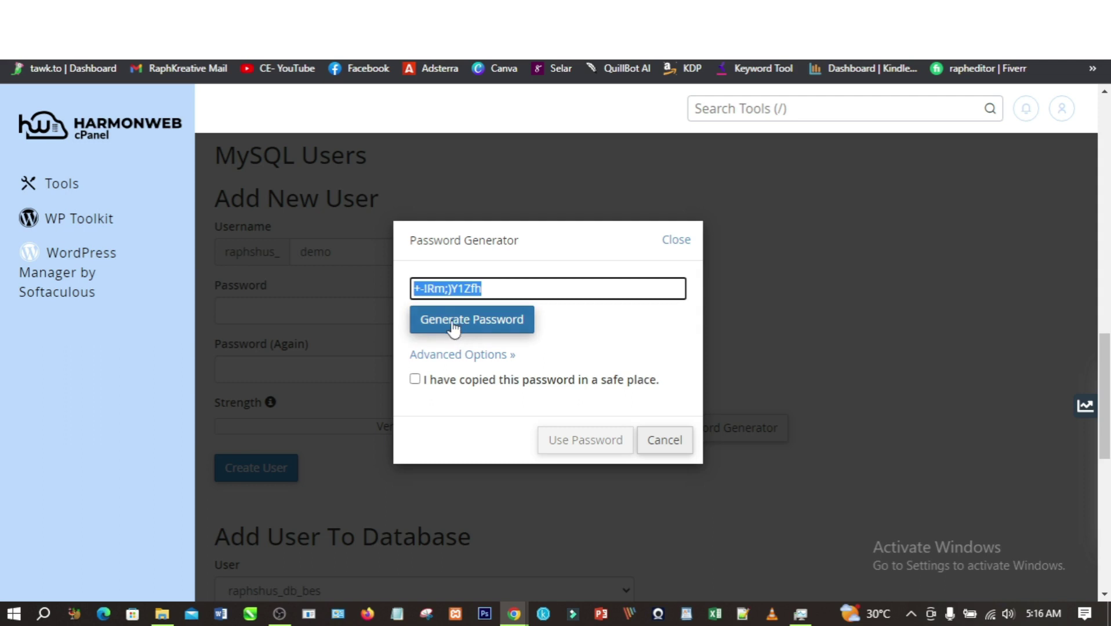
click(416, 381)
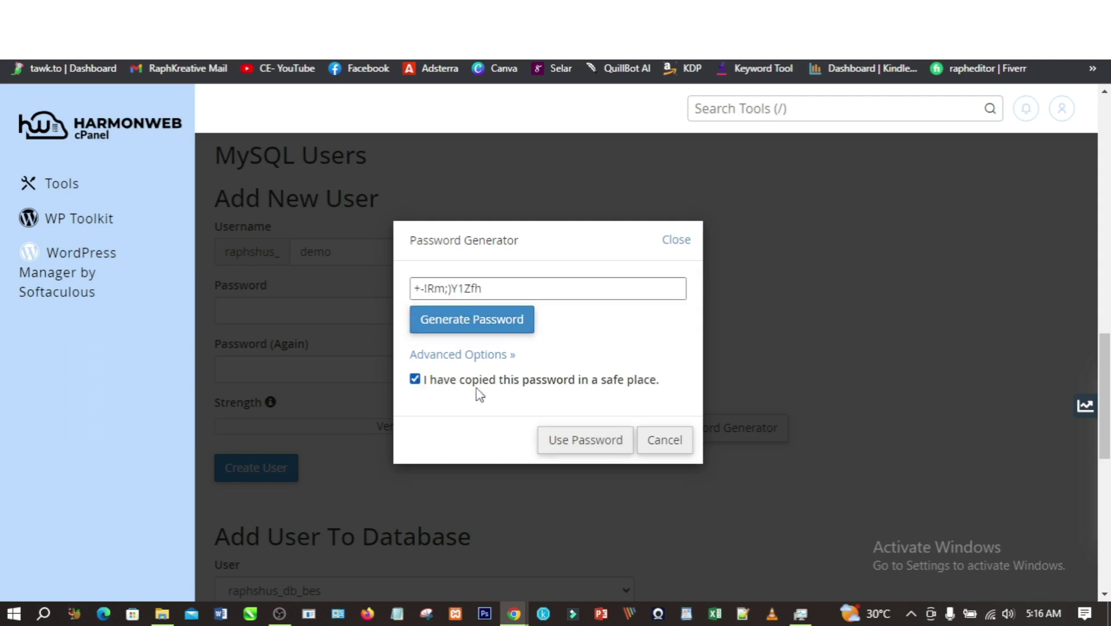
click(587, 442)
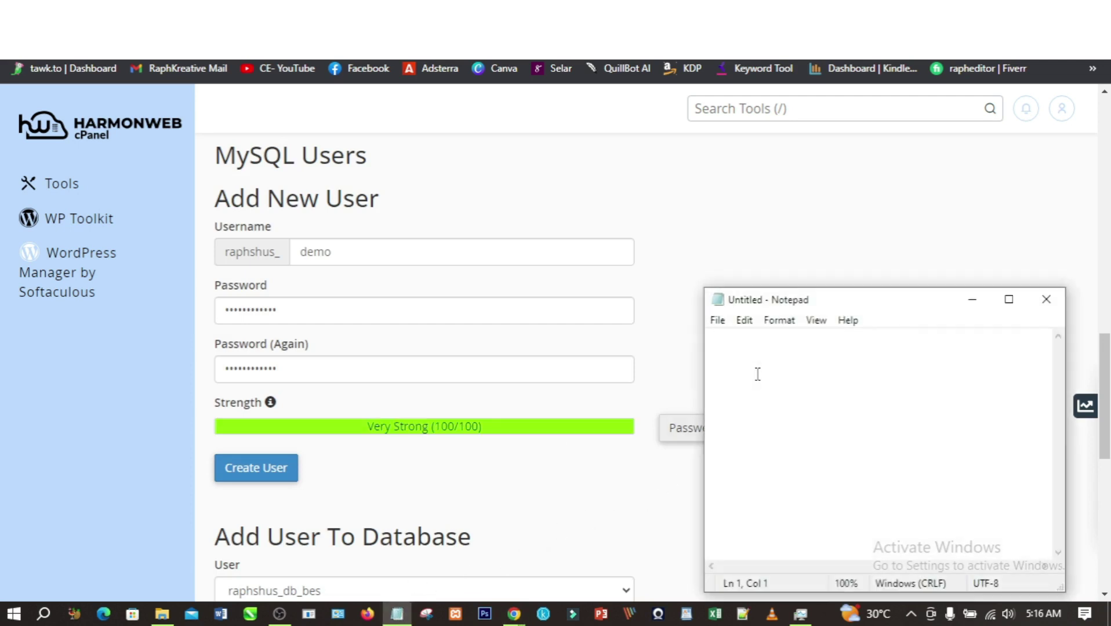
key(ctrl+v)
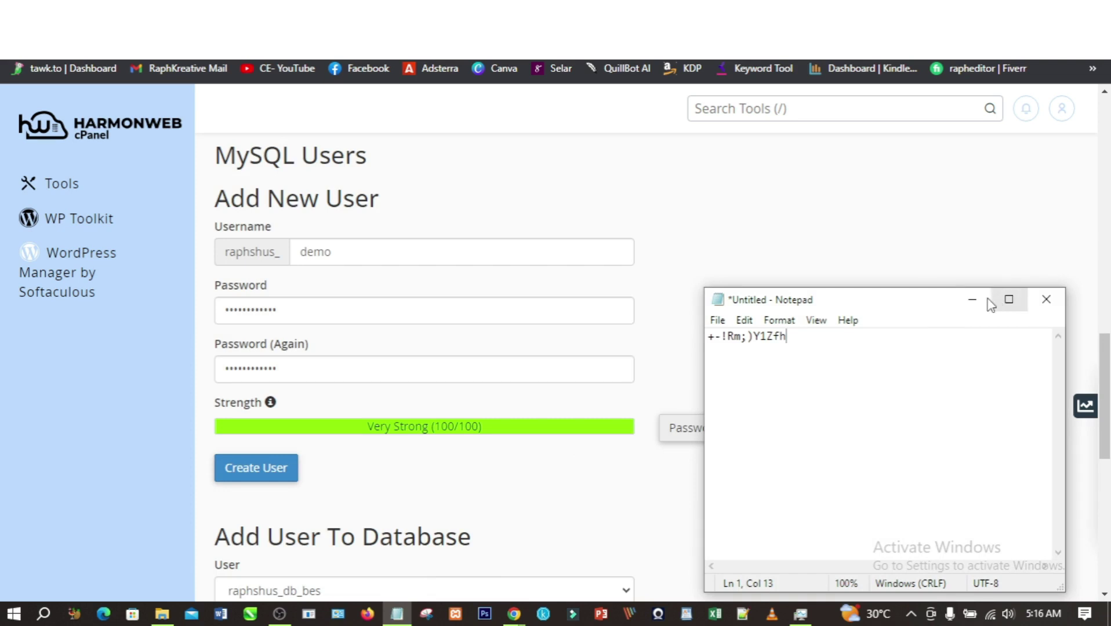
click(978, 306)
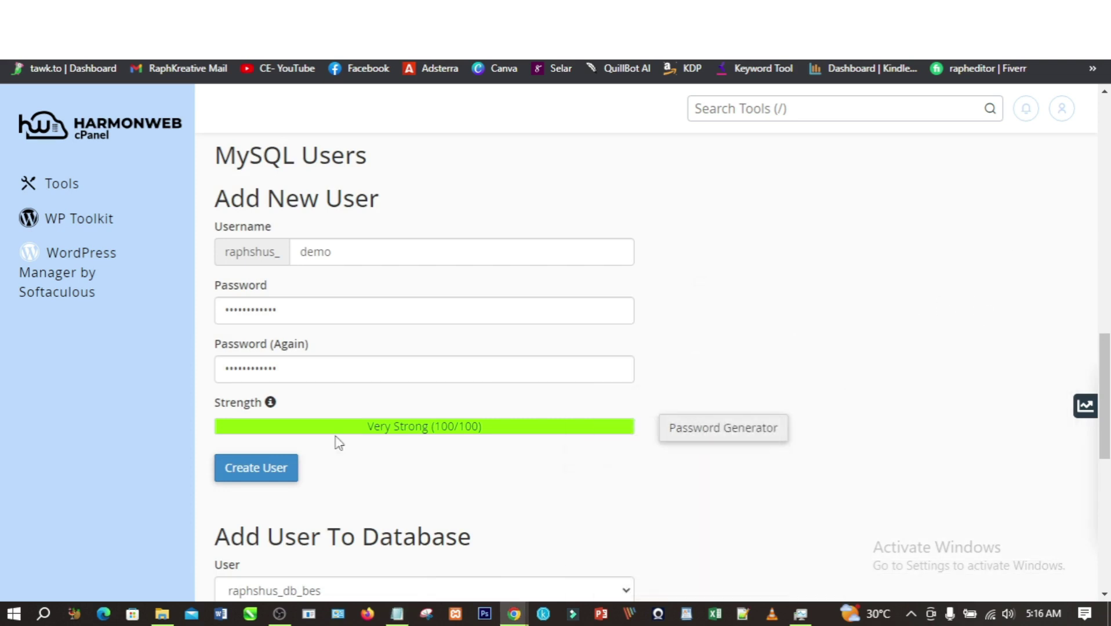
- Create the raphshus_demo MySQL user and return to the MySQL Databases page
click(259, 474)
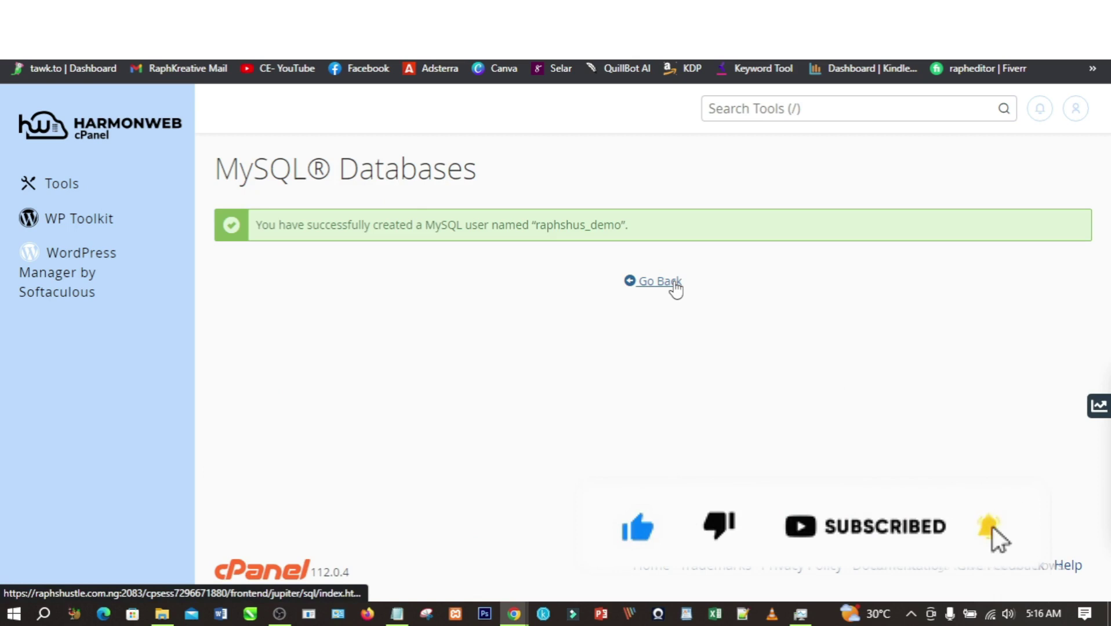
click(674, 283)
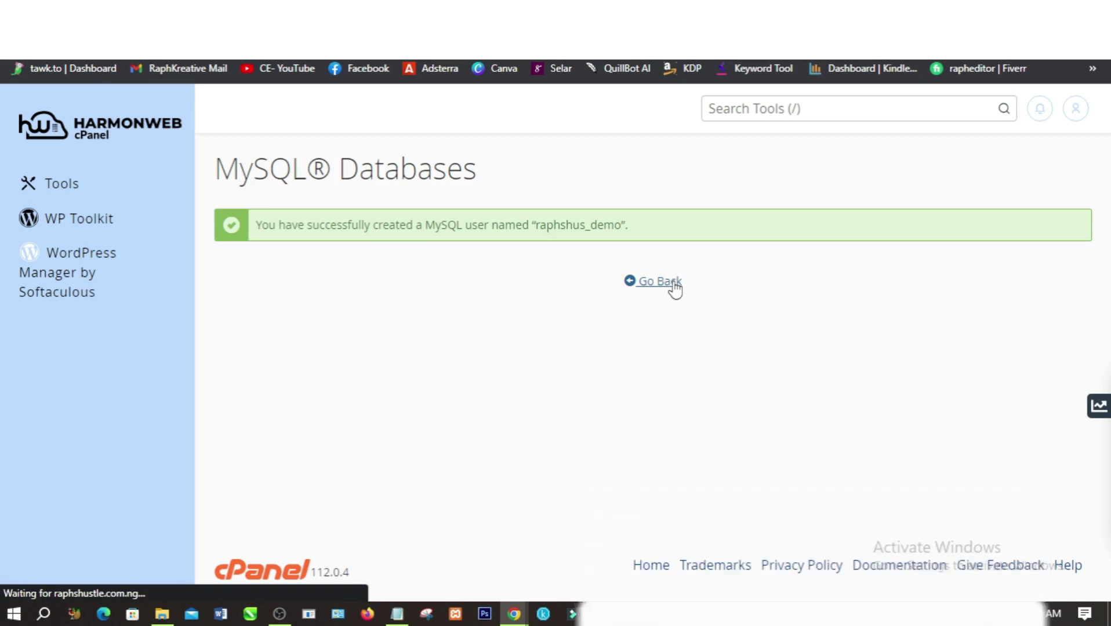
scroll(567, 365, down, 3)
scroll(567, 365, down, 10)
scroll(567, 365, down, 7)
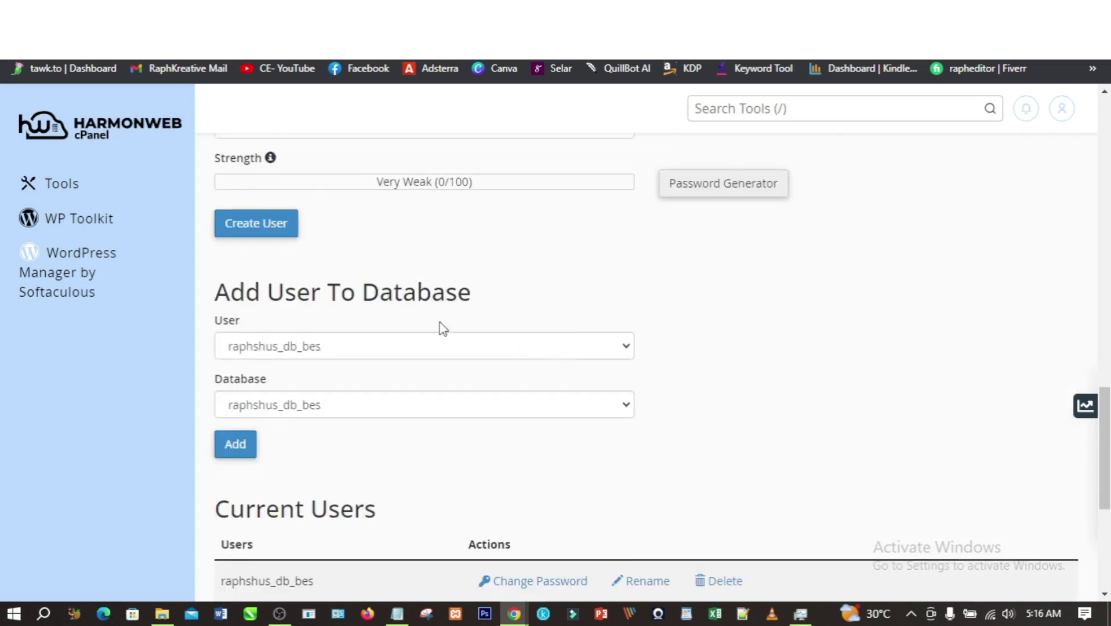
- Add user raphshus_demo to database raphshus_demo
click(502, 353)
click(326, 401)
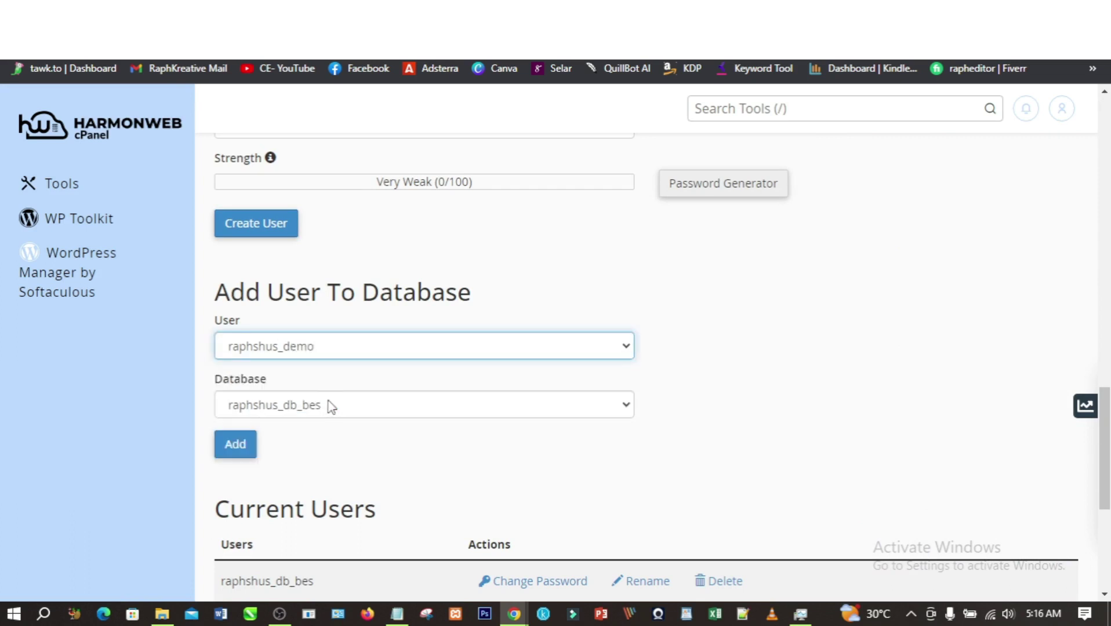
click(334, 409)
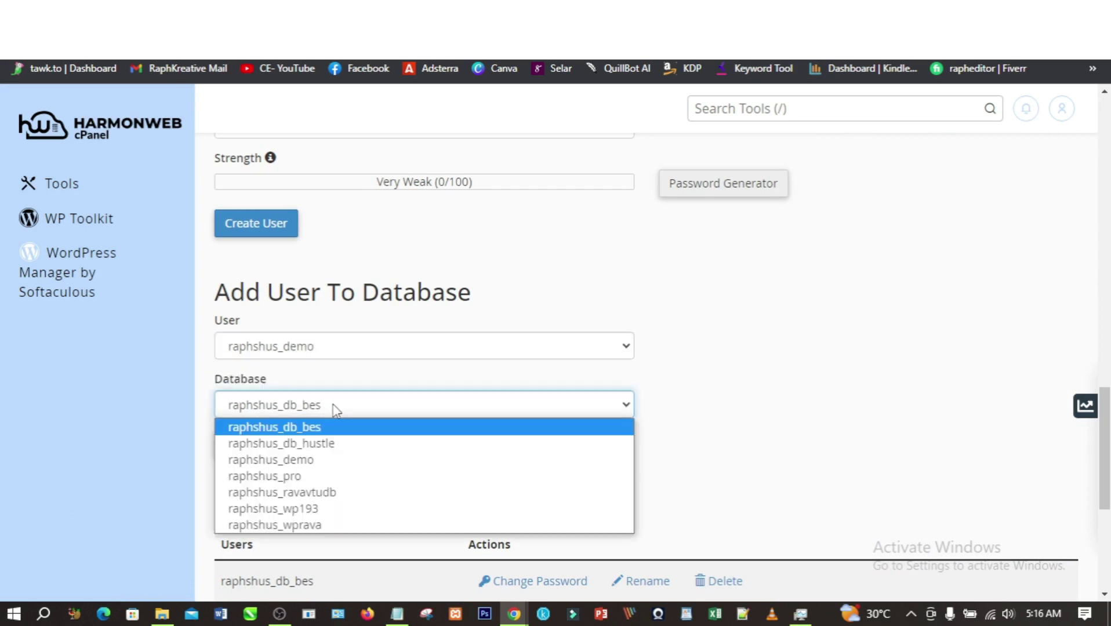
click(310, 458)
click(246, 451)
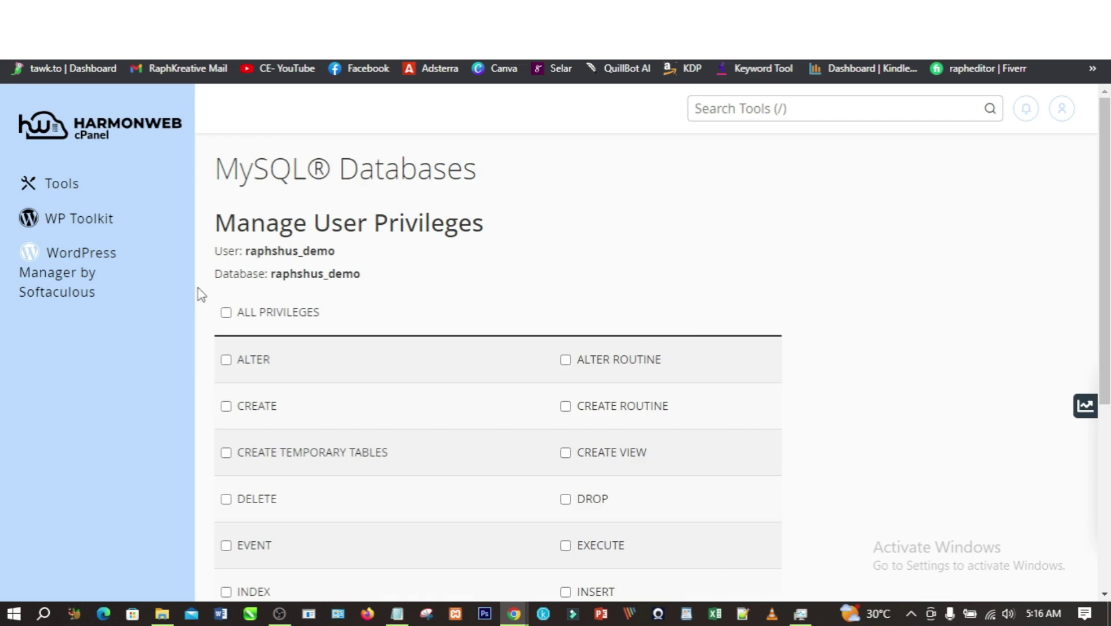
- Copy the user and database names into the Notepad notes under a 'Username:' label
drag(247, 252, 361, 277)
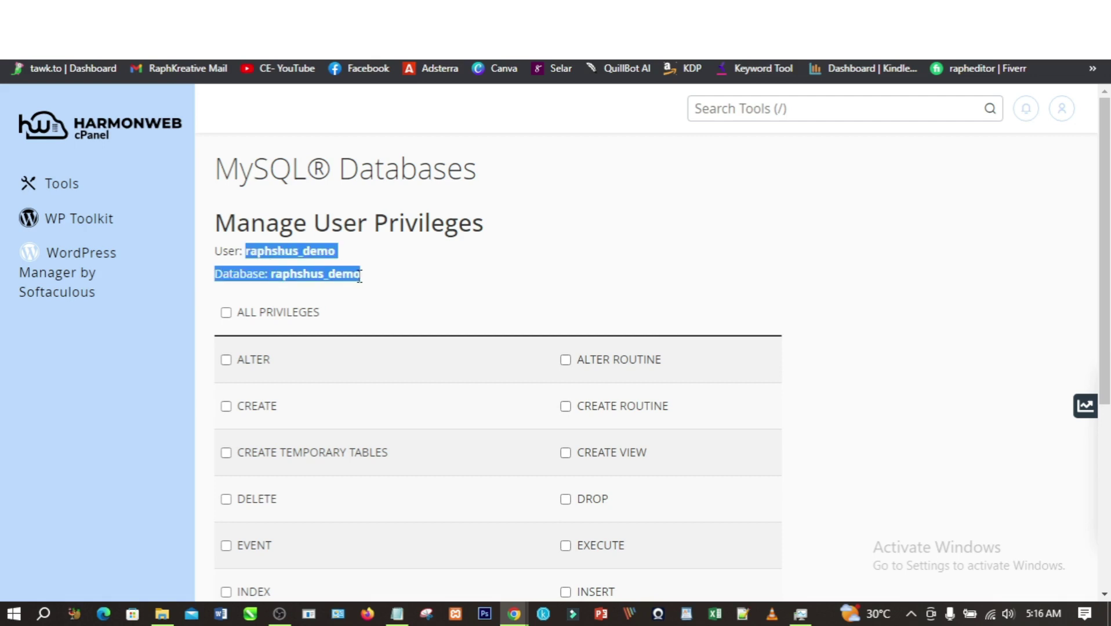
right_click(301, 259)
click(325, 268)
click(397, 614)
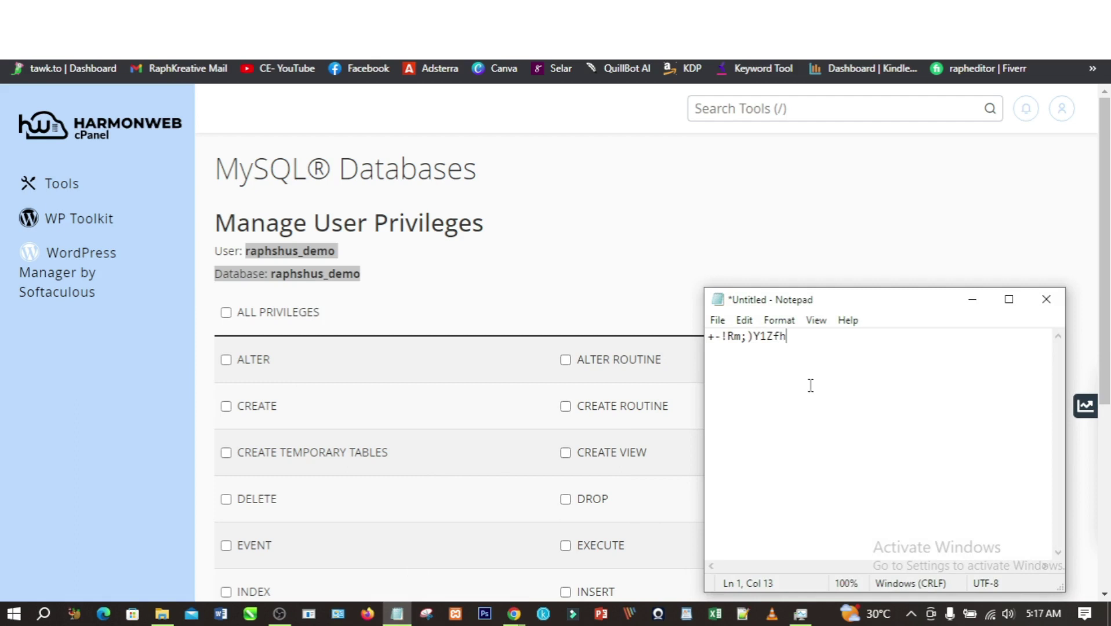
key(ctrl+v)
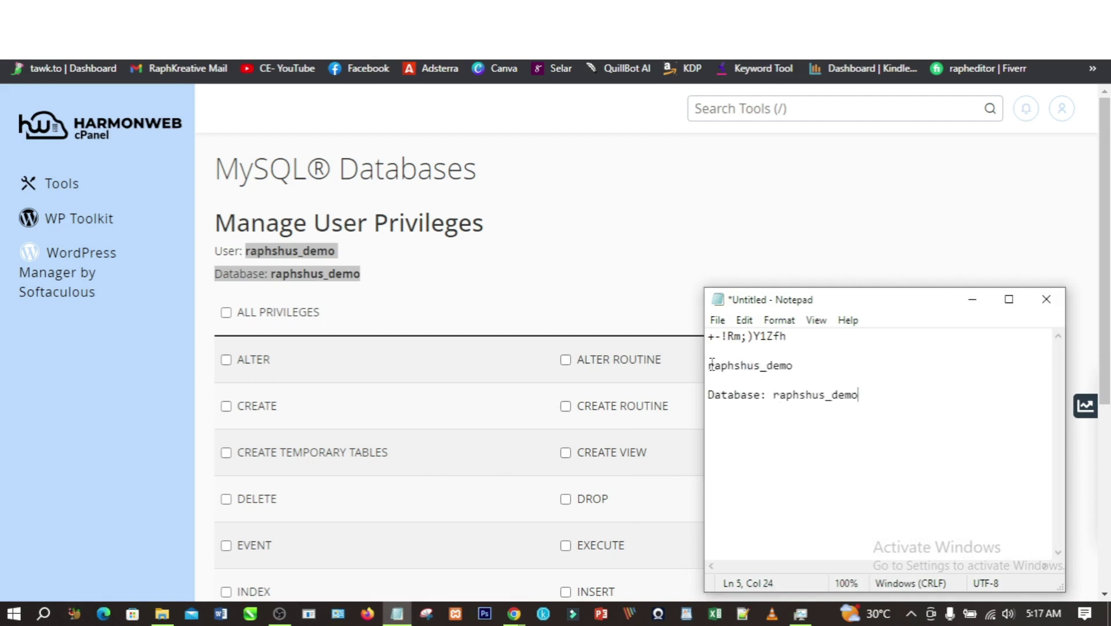
text(Username)
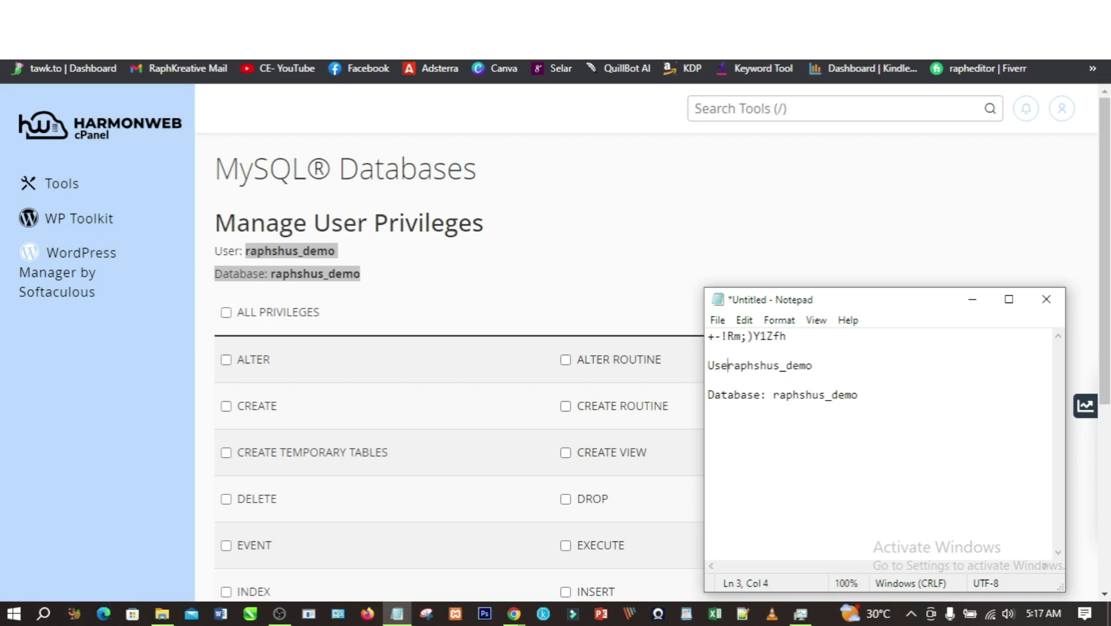
text(:)
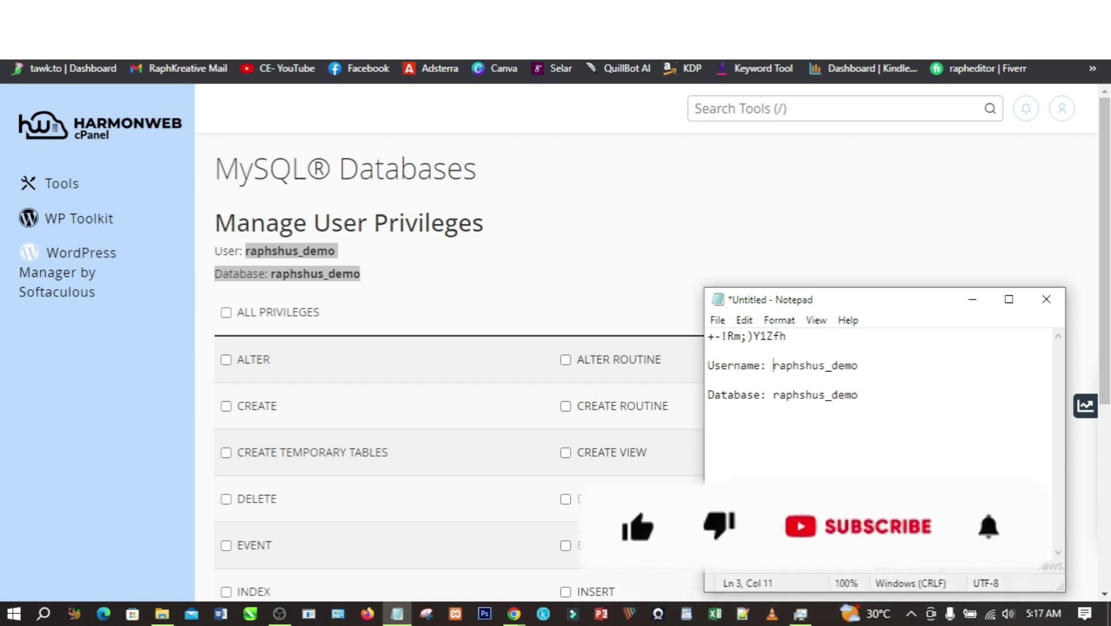
click(972, 299)
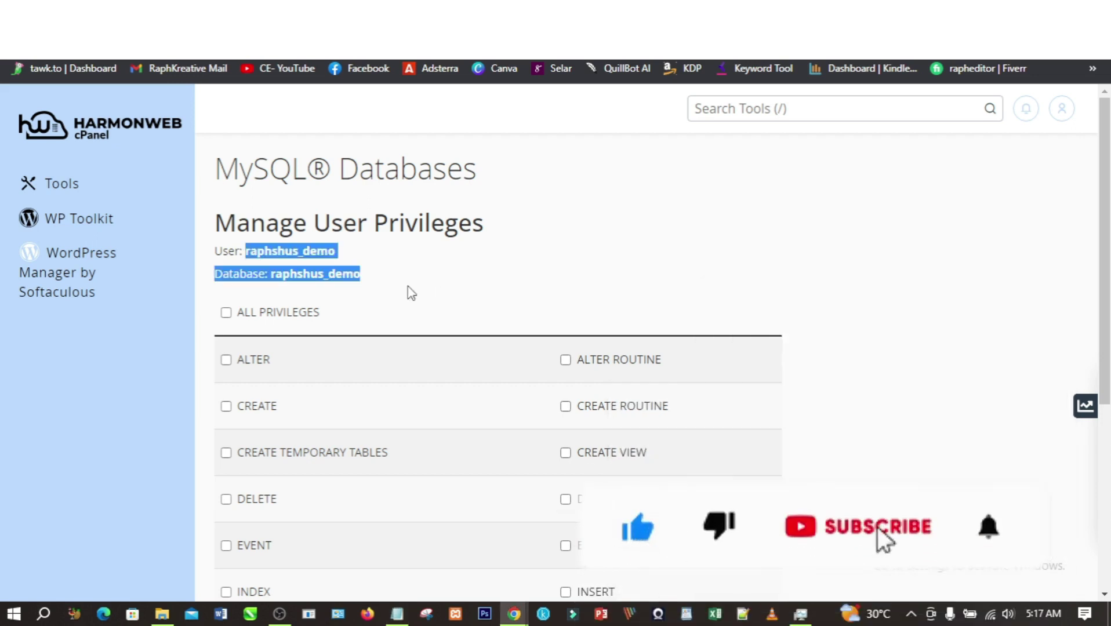
- Grant ALL PRIVILEGES, save the changes, and return to the cPanel Tools page
click(409, 292)
click(225, 313)
scroll(348, 312, down, 5)
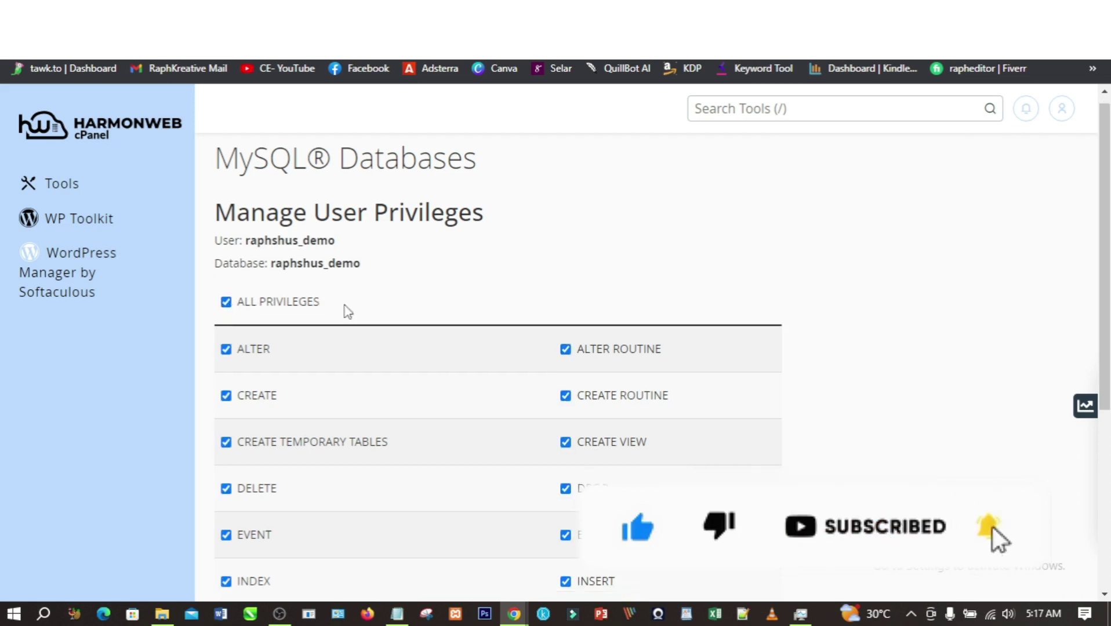
click(252, 478)
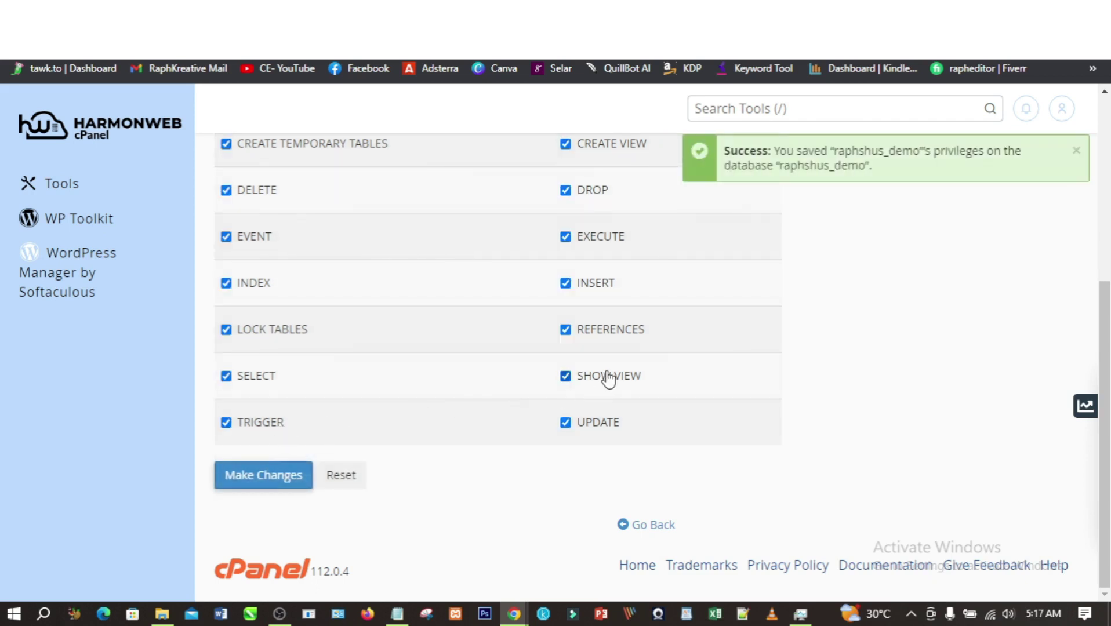
scroll(578, 379, up, 5)
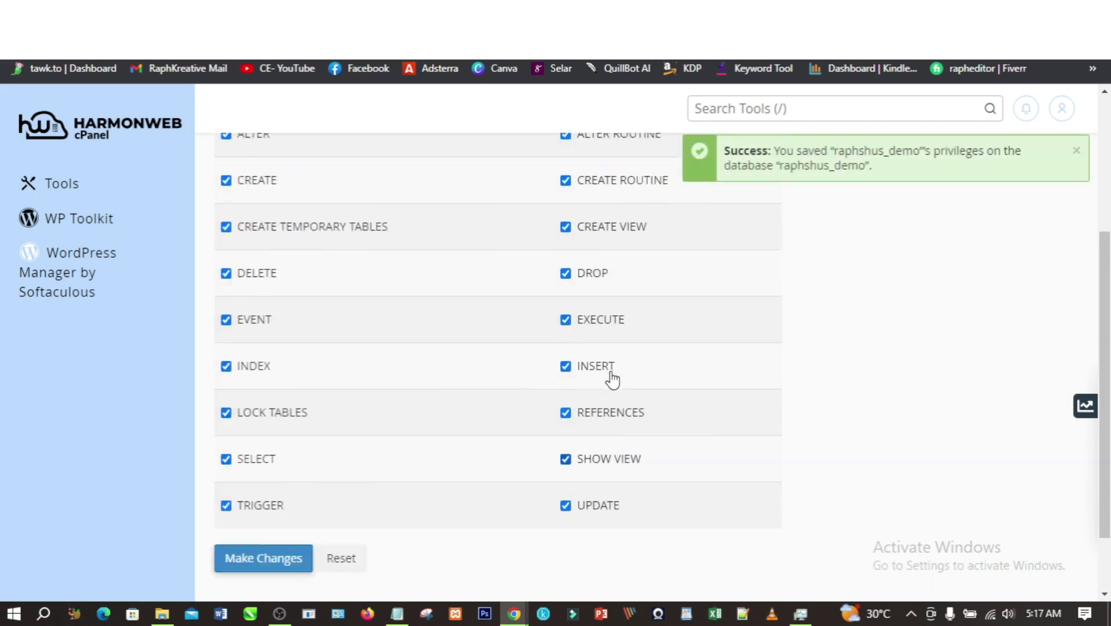
click(92, 129)
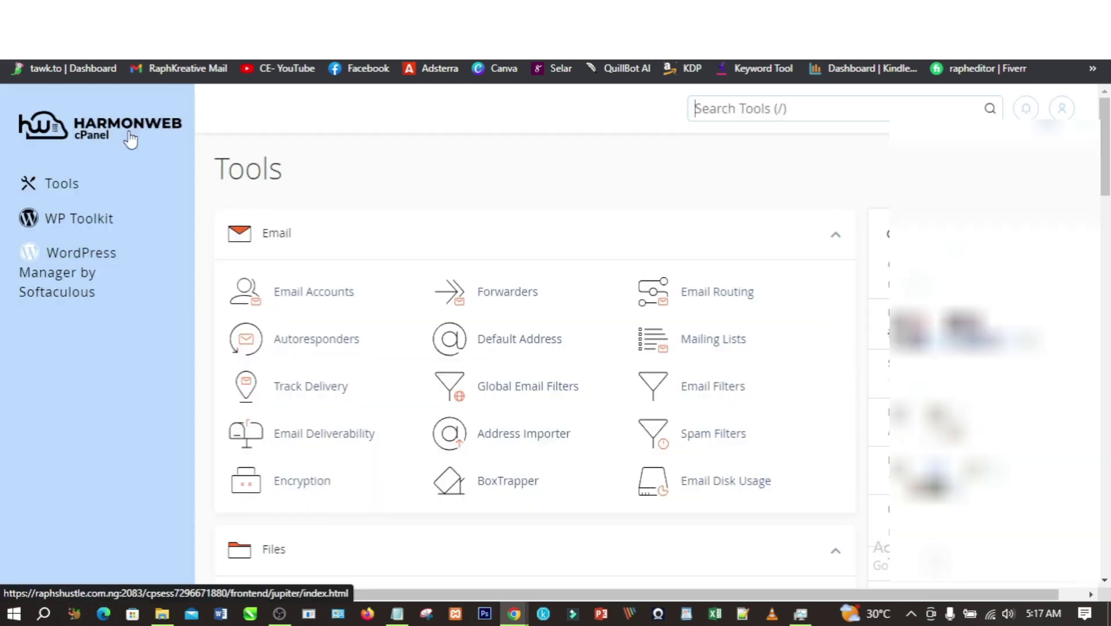
- Launch phpMyAdmin and open the empty raphshus_demo database under the raphshus group
scroll(455, 185, down, 8)
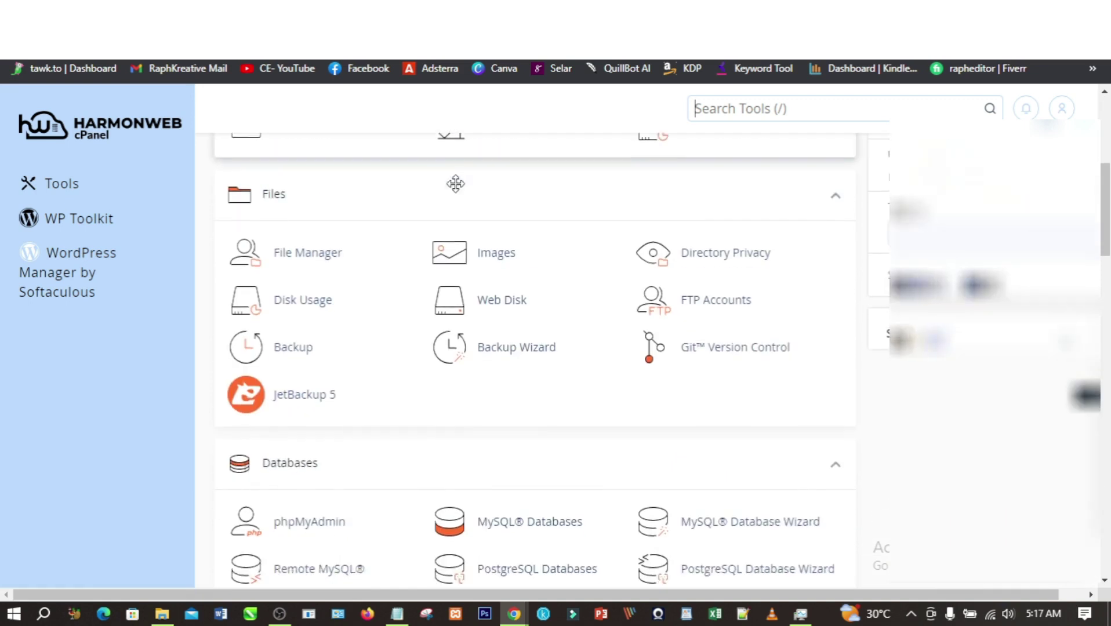
scroll(458, 192, down, 1)
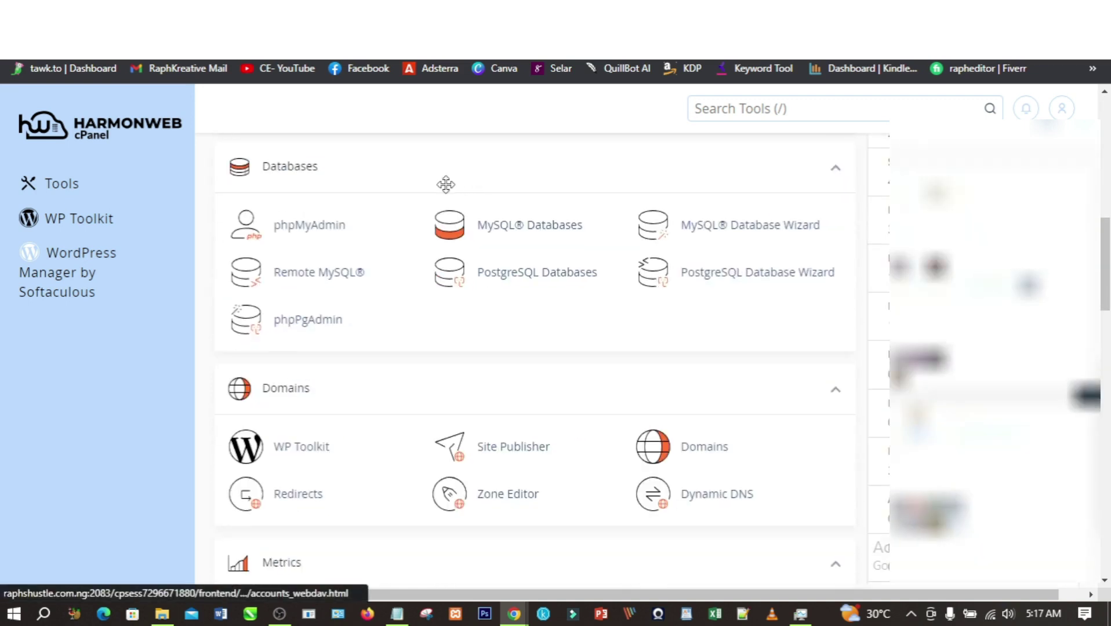
click(316, 231)
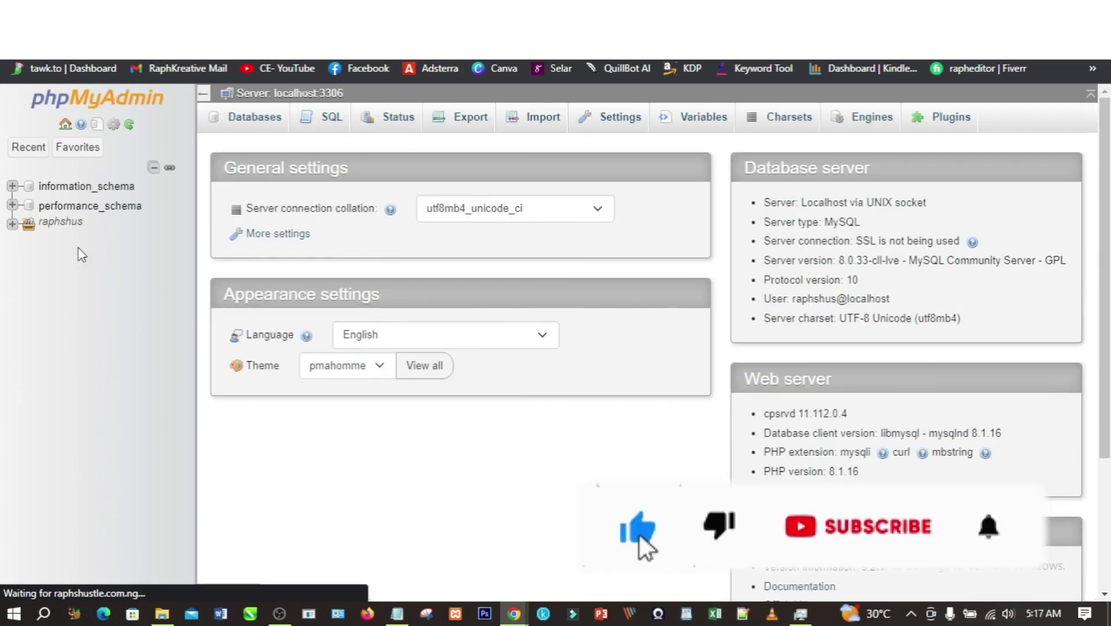
click(12, 224)
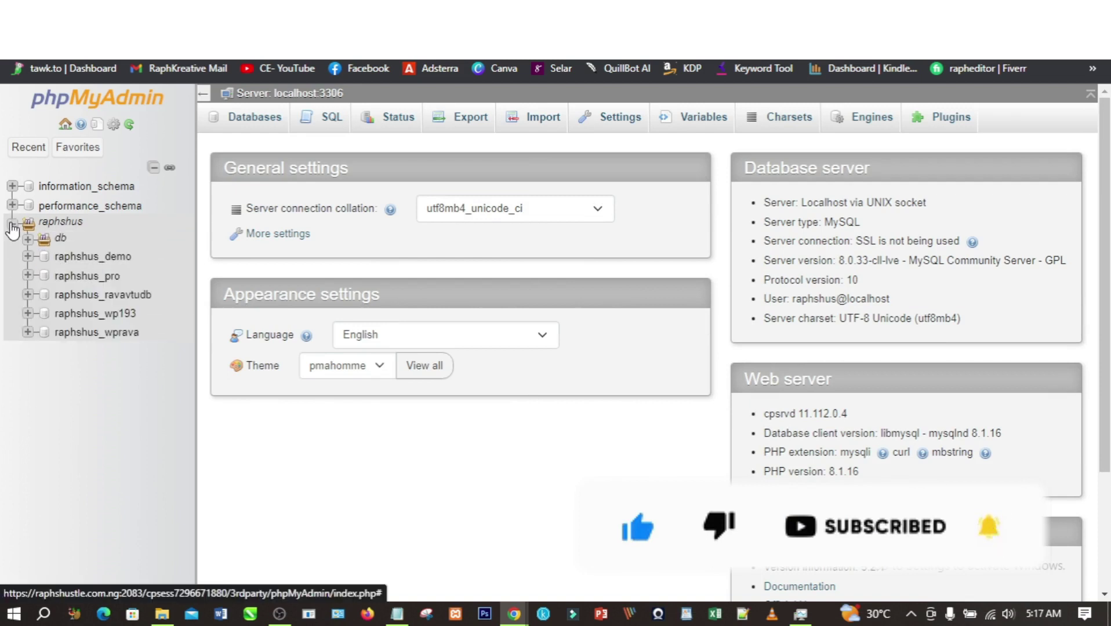
click(91, 258)
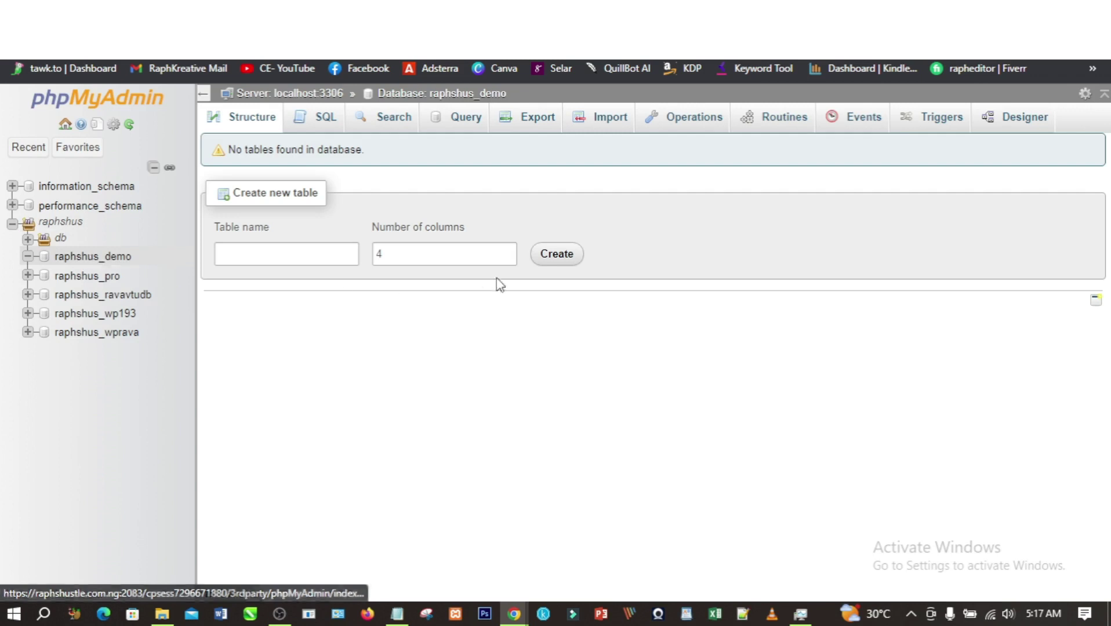
- Choose arctech.sql from the Documents folder as the import file for raphshus_demo
click(610, 124)
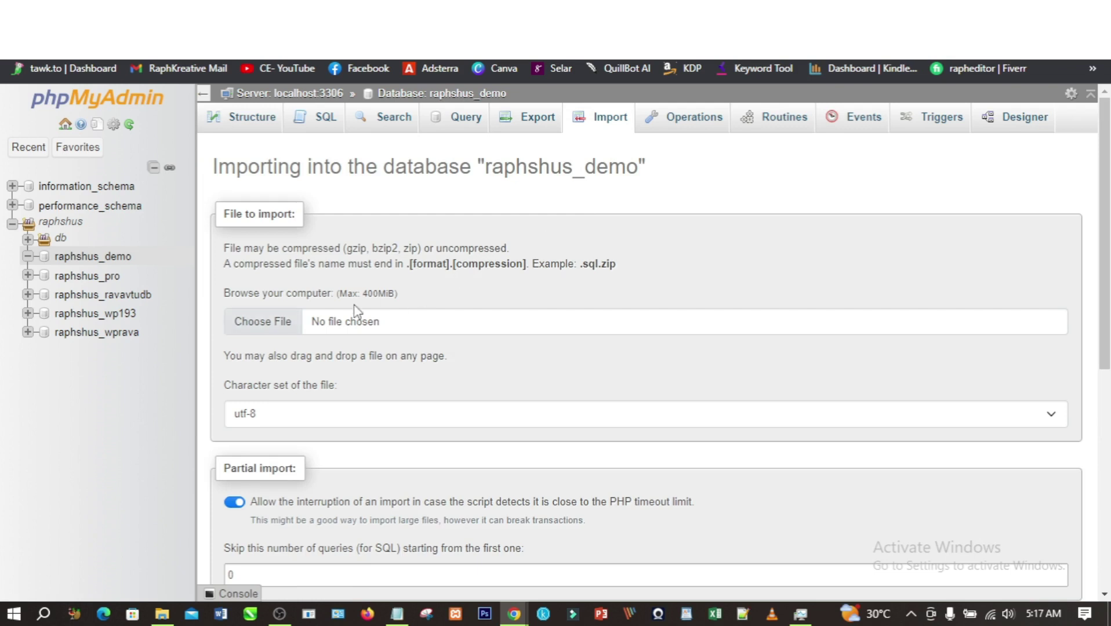
click(280, 322)
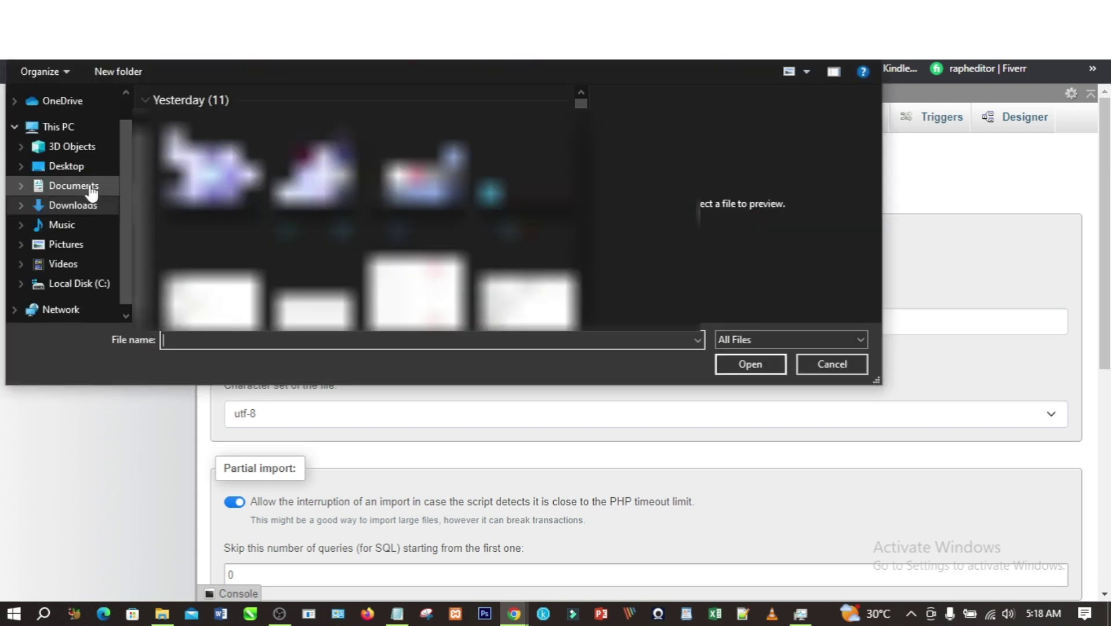
click(88, 190)
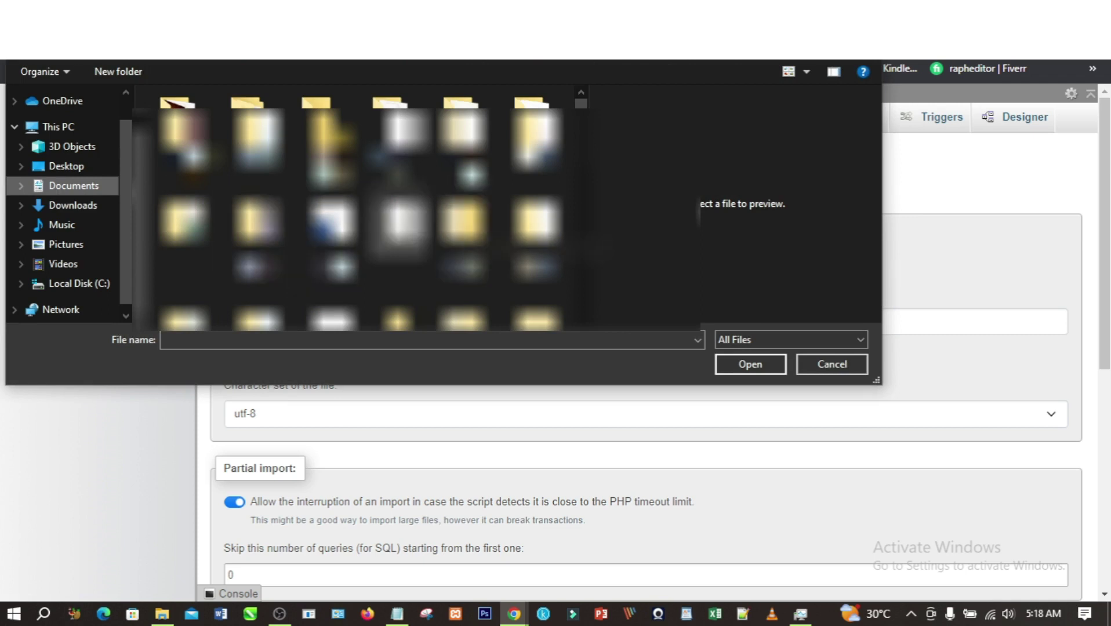
scroll(399, 232, down, 1)
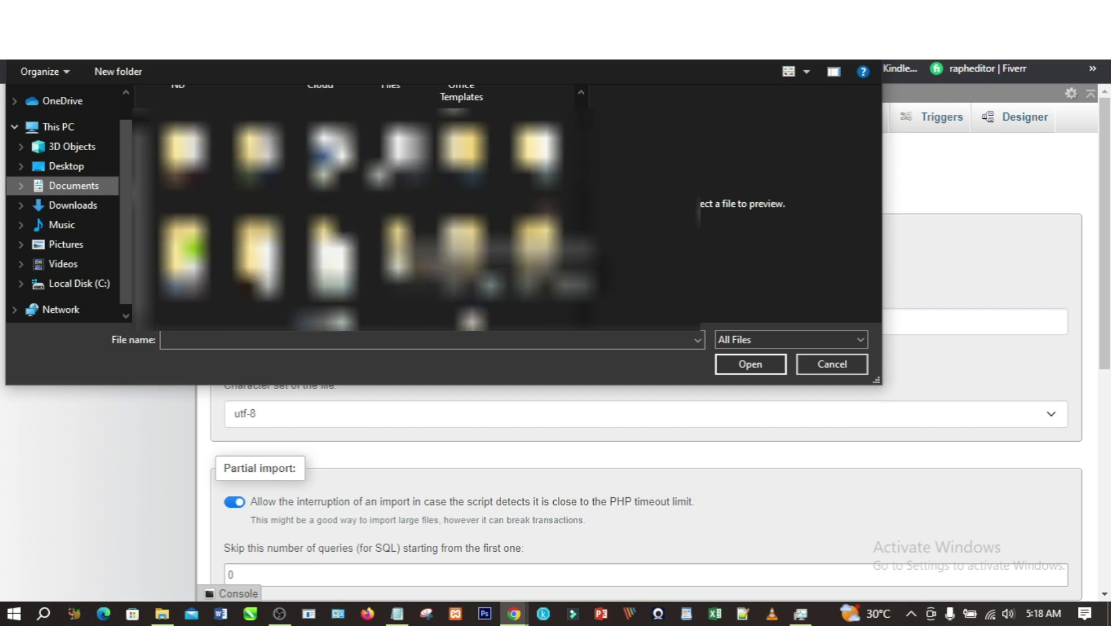
double_click(259, 261)
double_click(249, 121)
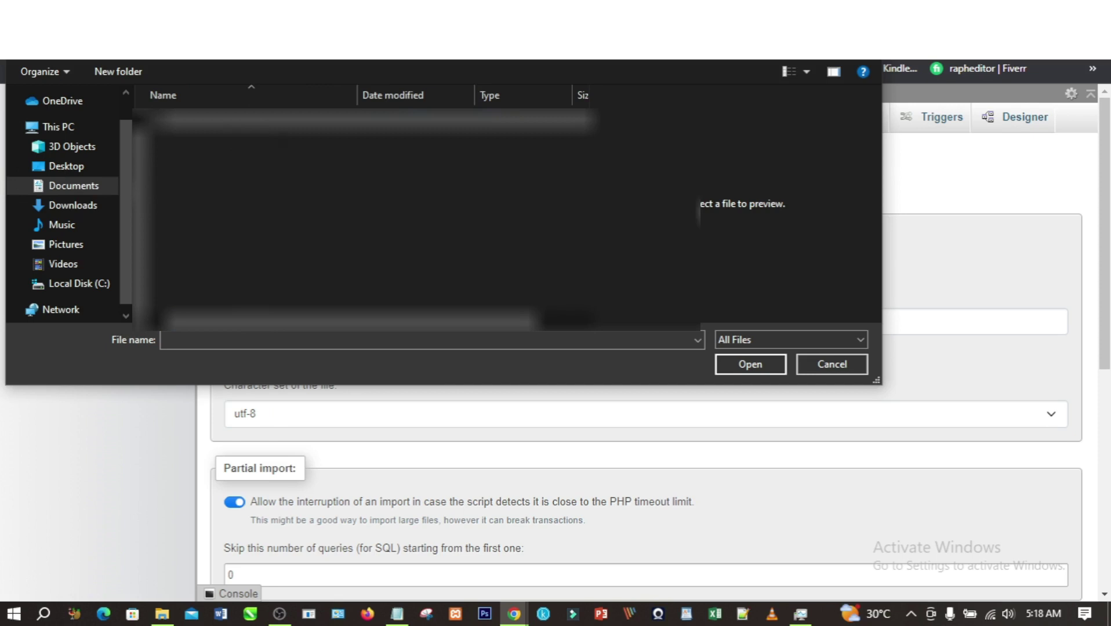
click(509, 230)
click(749, 366)
- Run the import, executing 85 queries that create tables like airtime and dataplans
scroll(395, 334, down, 4)
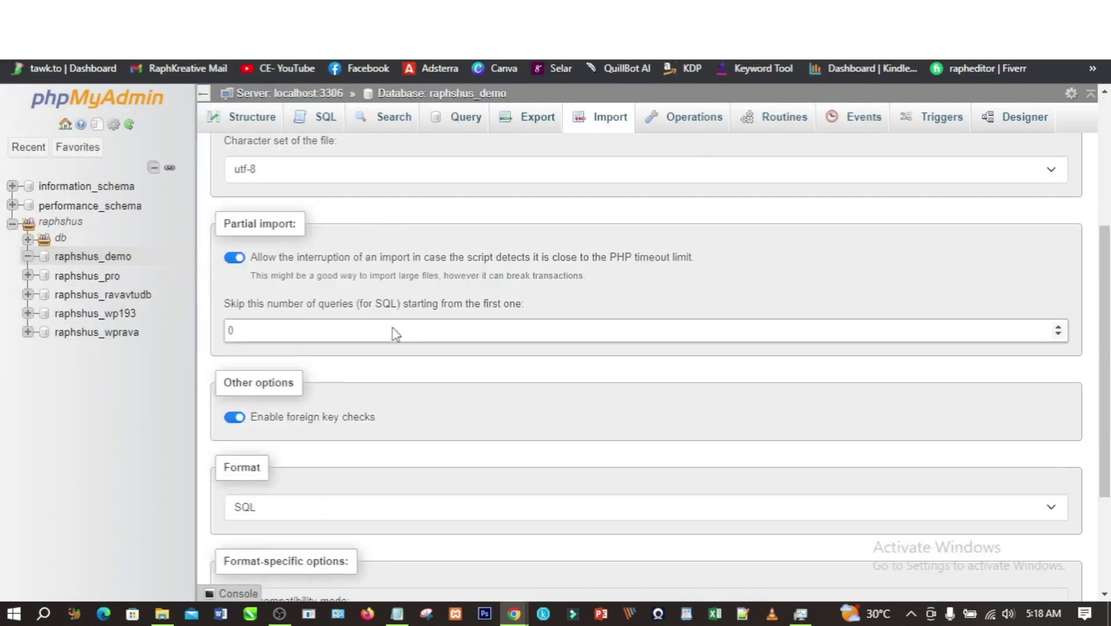
scroll(393, 335, down, 3)
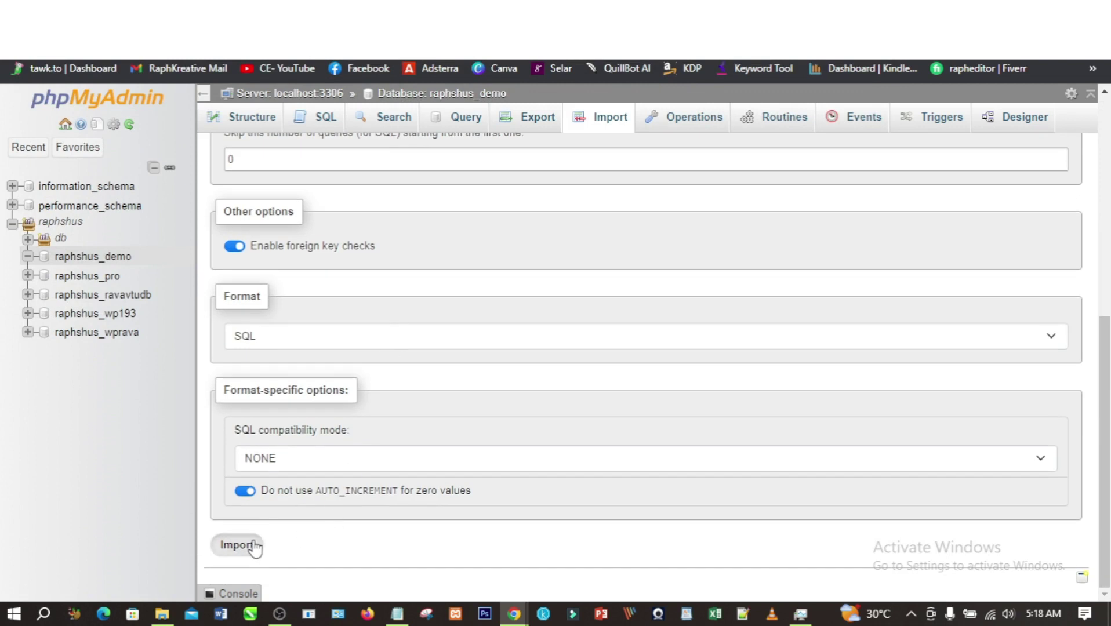
click(238, 545)
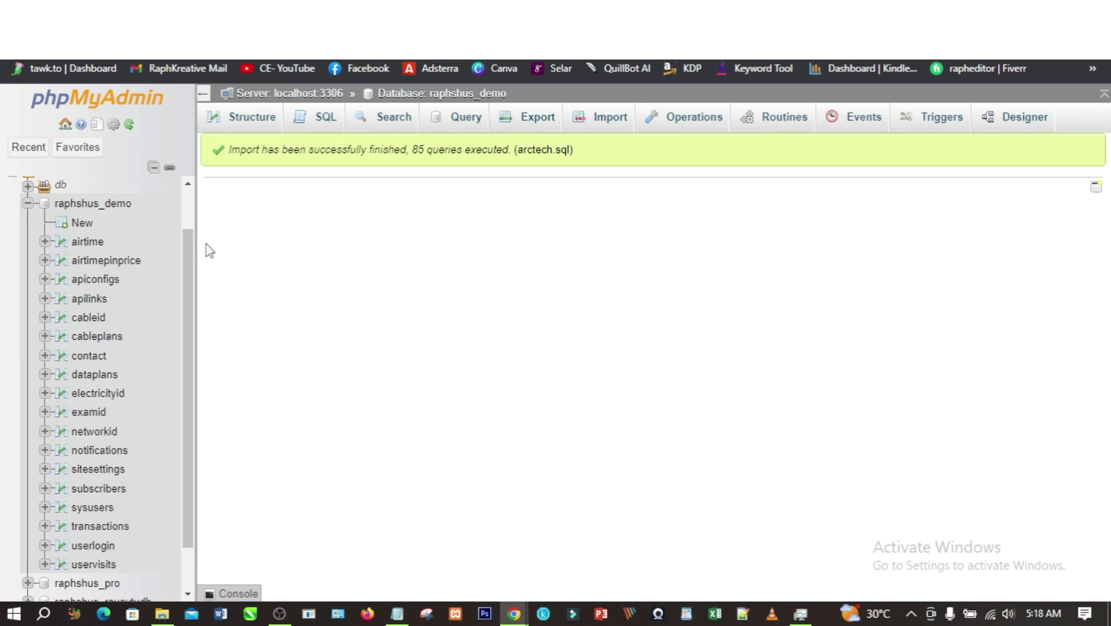
scroll(106, 351, down, 2)
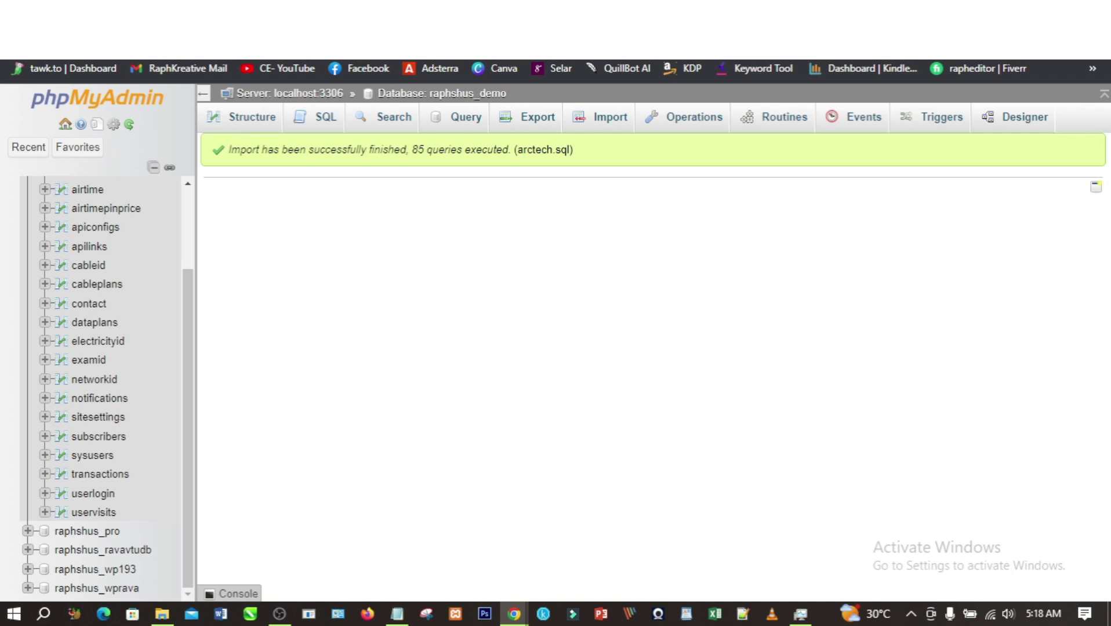
- Open core/Models/Model.php in the File Manager's editor
click(385, 12)
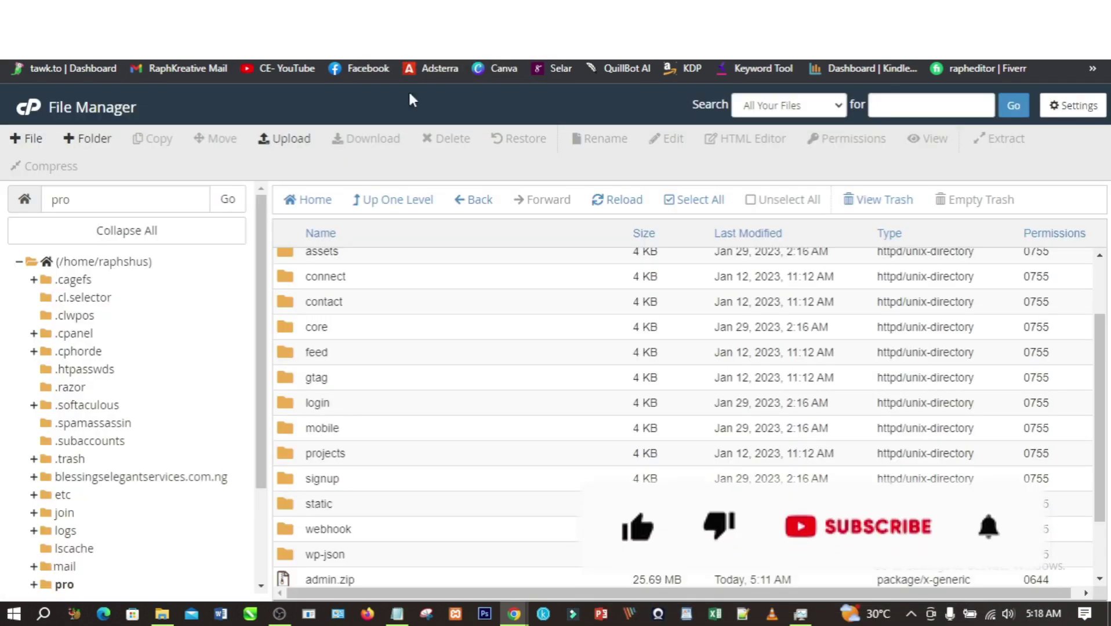
scroll(313, 336, up, 3)
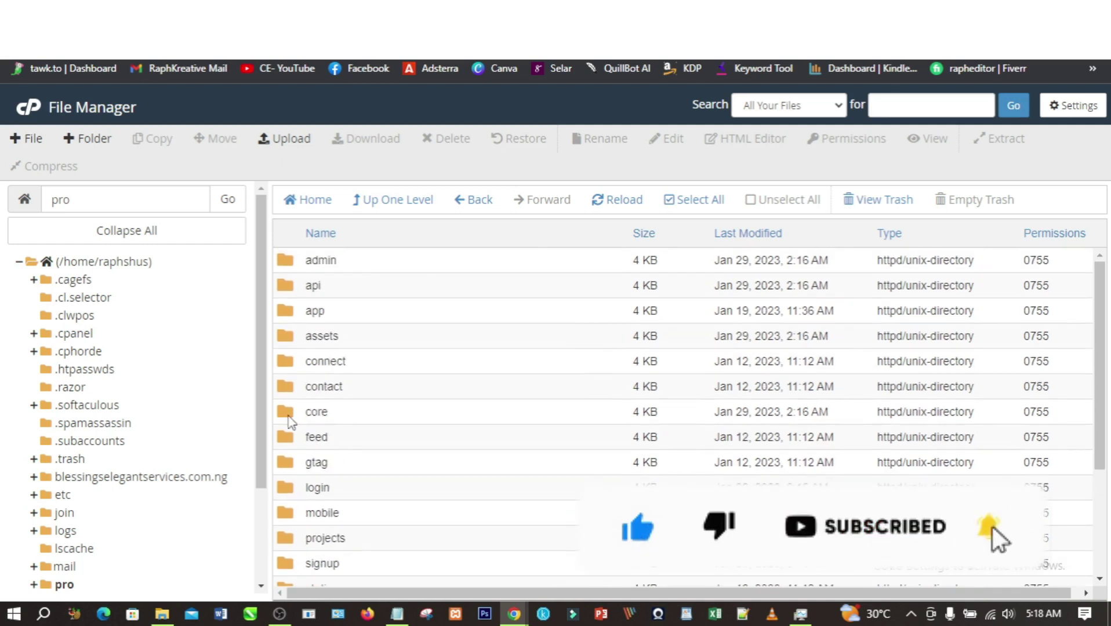
double_click(290, 418)
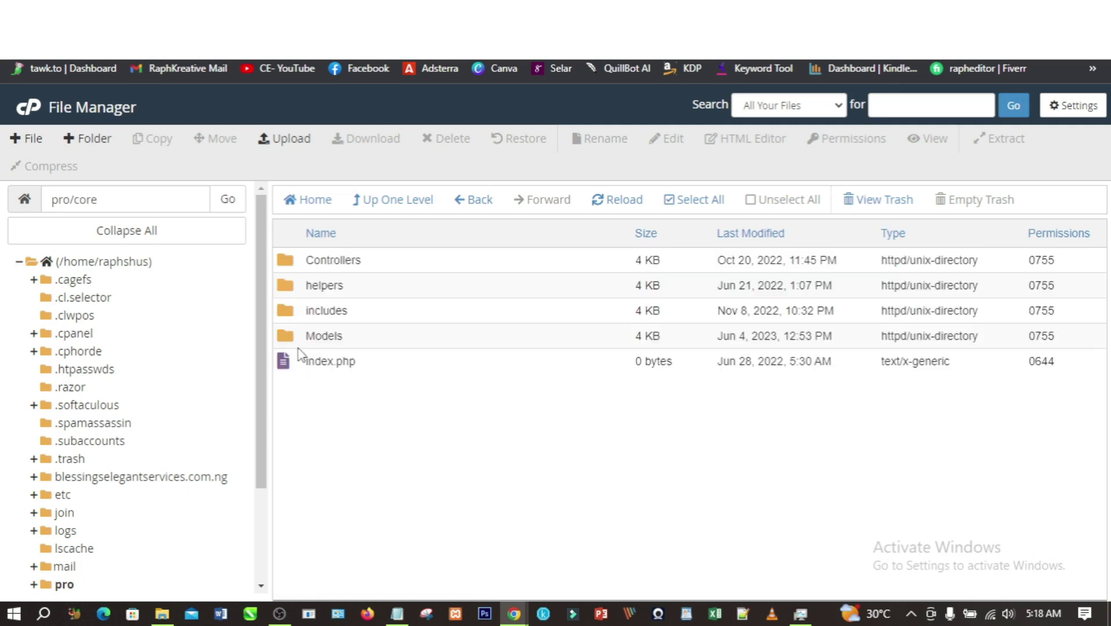
double_click(292, 343)
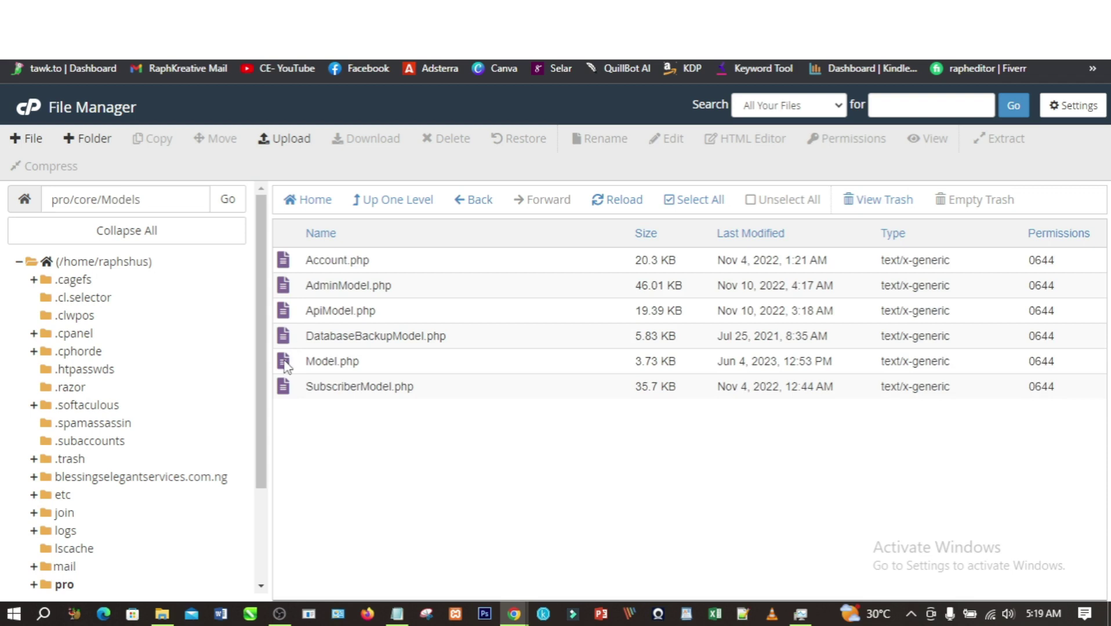
click(285, 366)
right_click(285, 365)
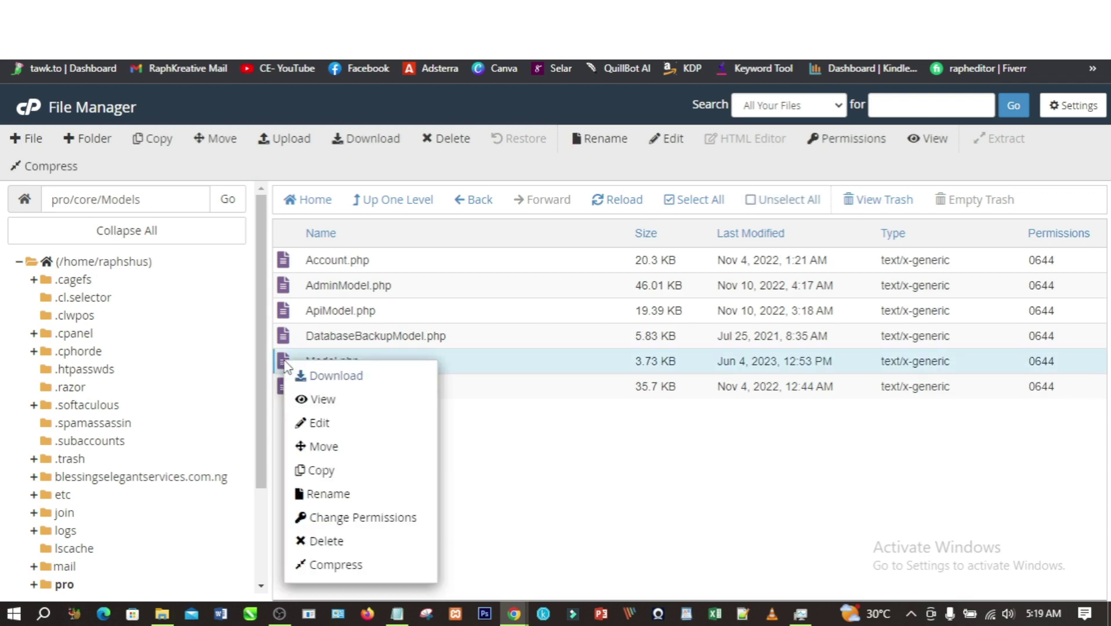
click(317, 423)
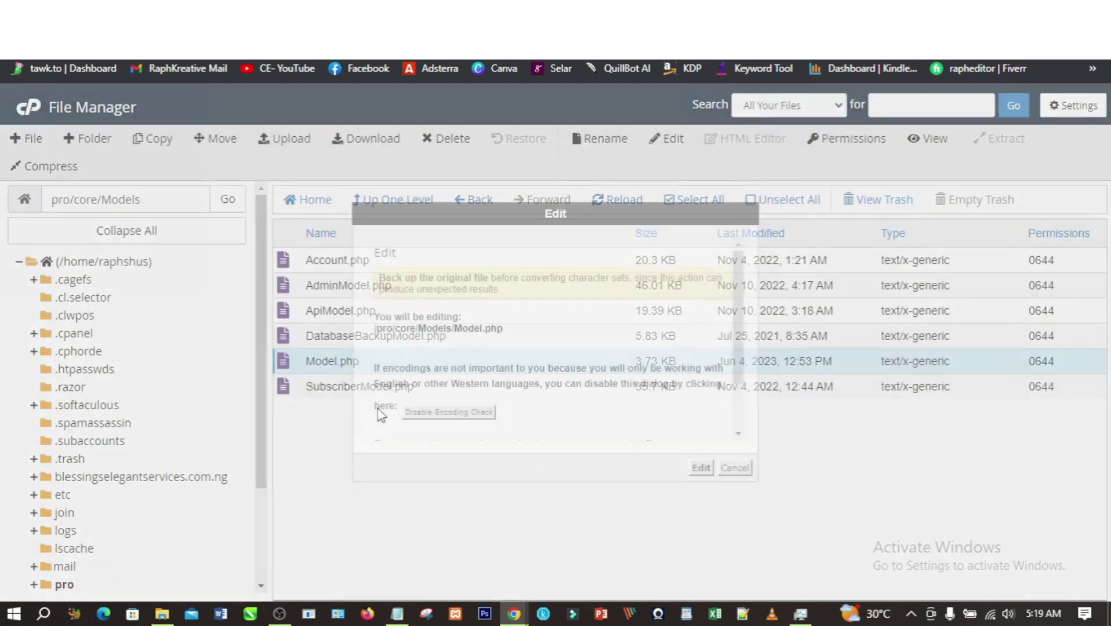
click(701, 468)
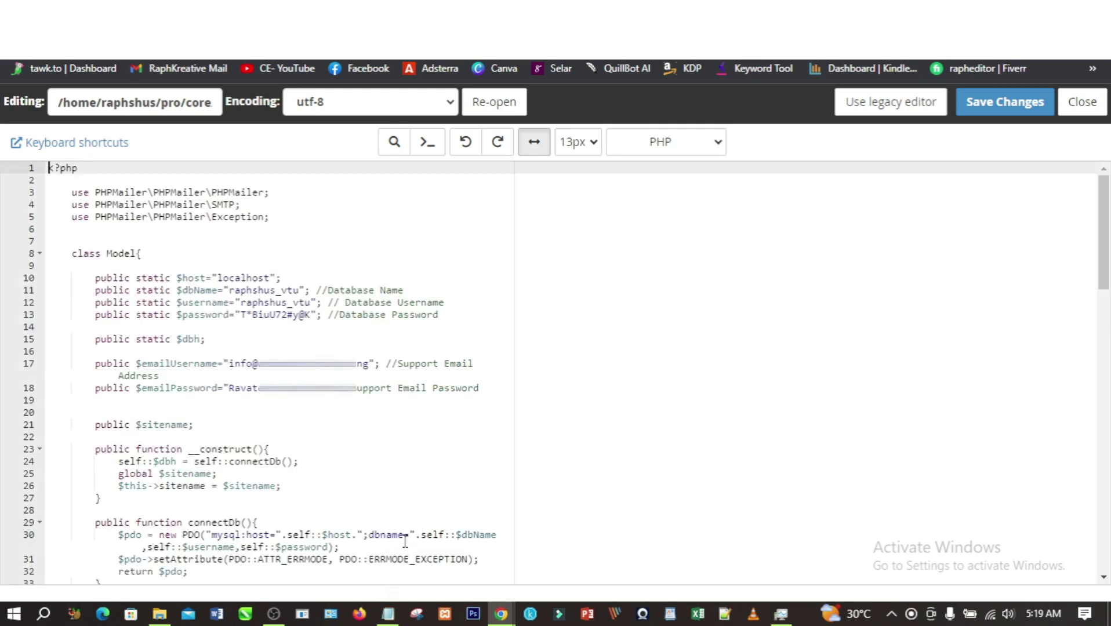
- Set the database name and username on lines 11–12 to raphshus_demo, copied from the notes
click(388, 614)
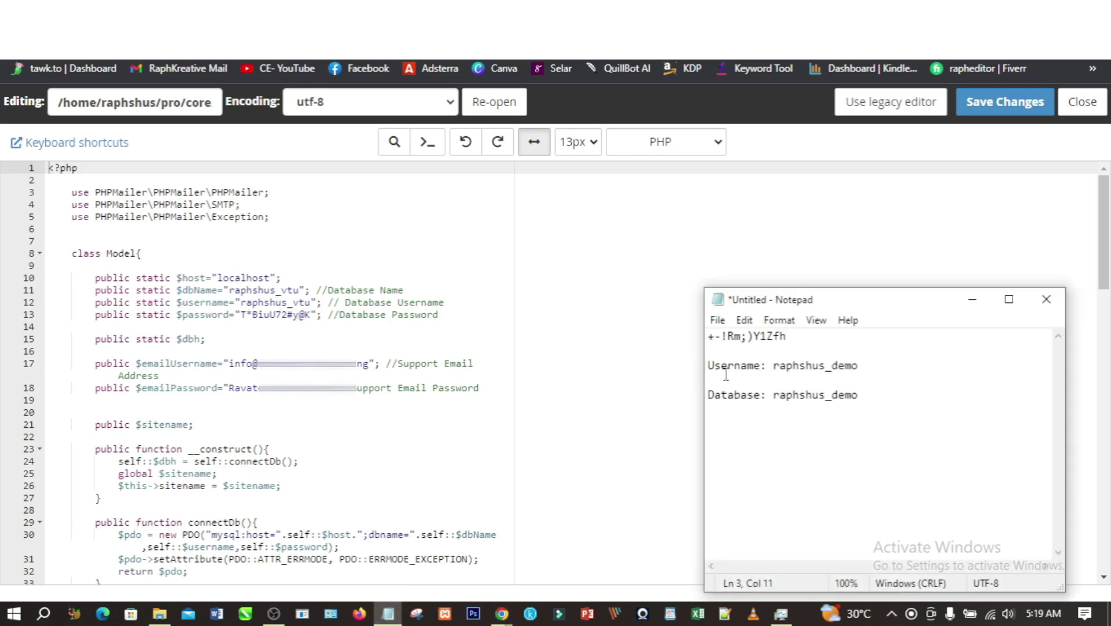
drag(775, 365, 859, 370)
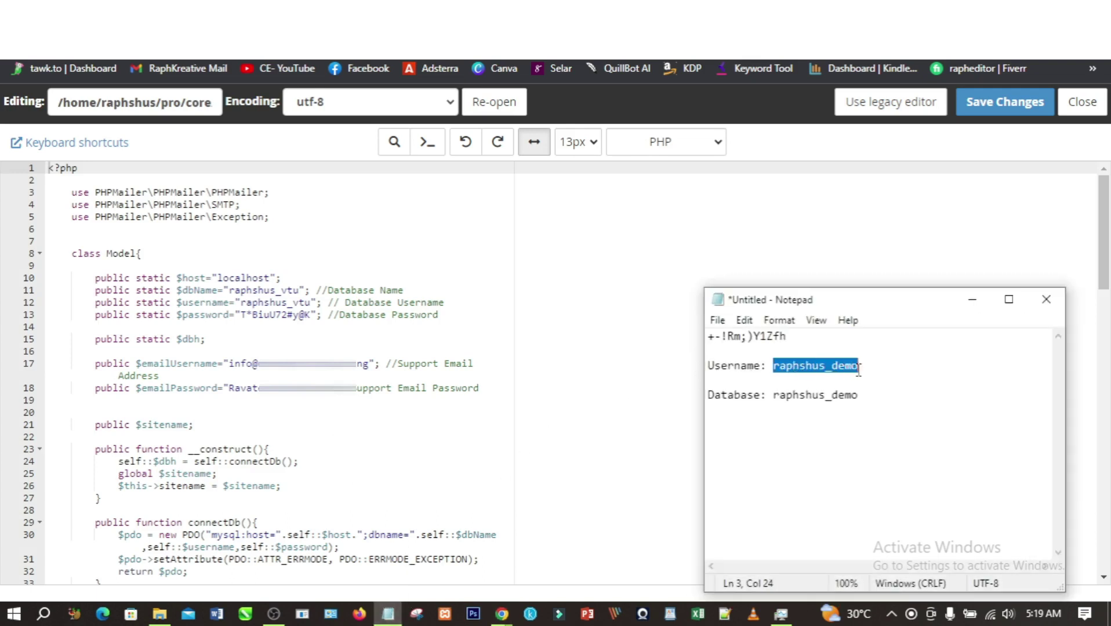
right_click(826, 372)
click(863, 171)
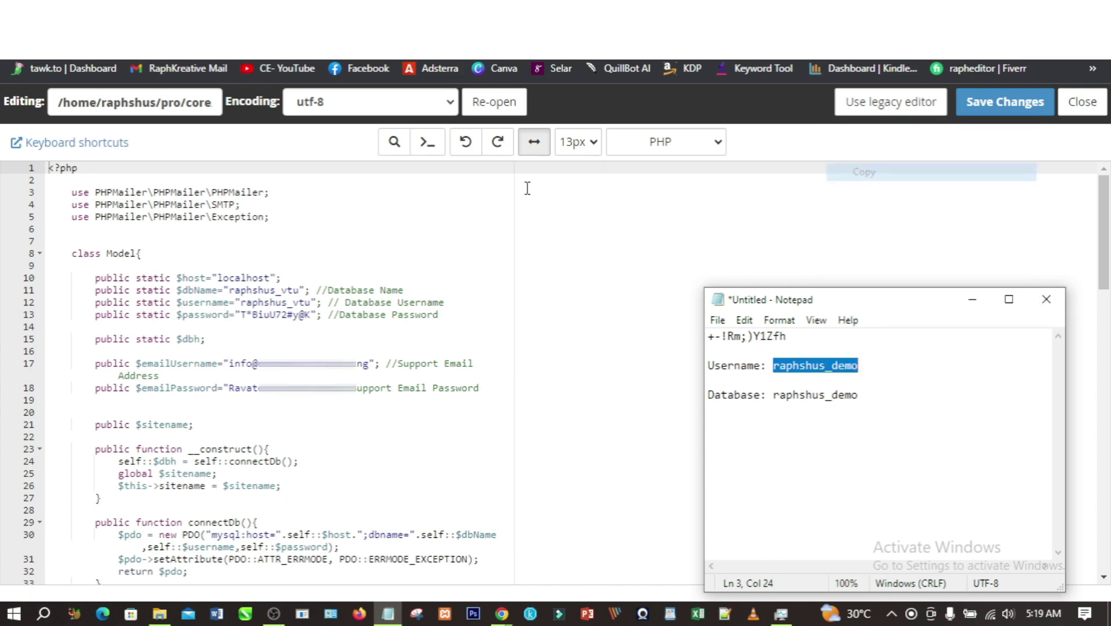
drag(229, 290, 299, 290)
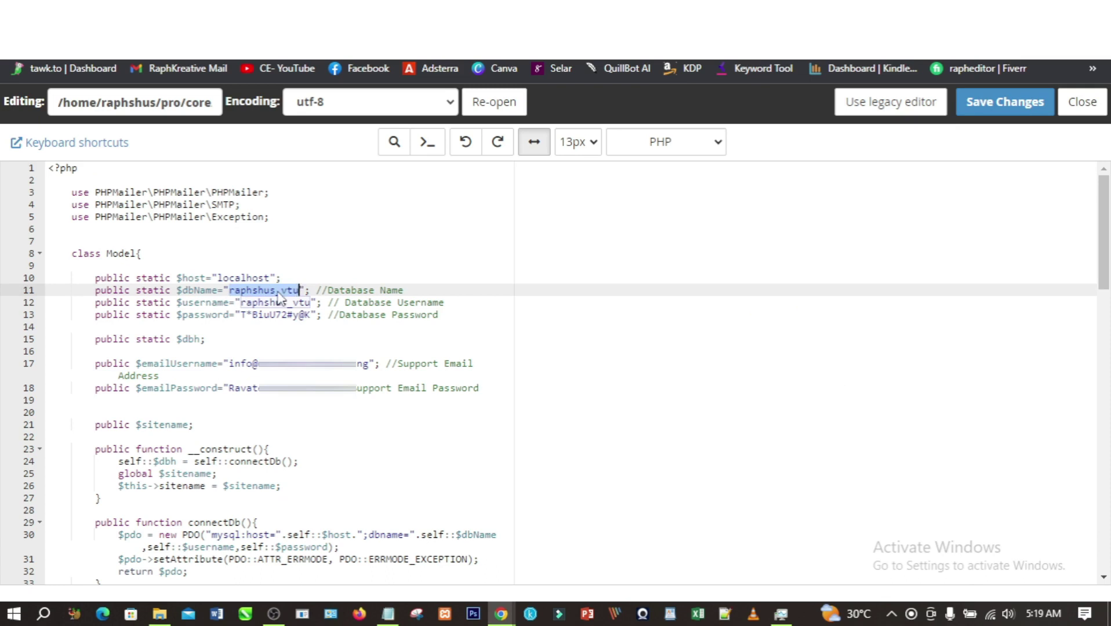
key(ctrl+v)
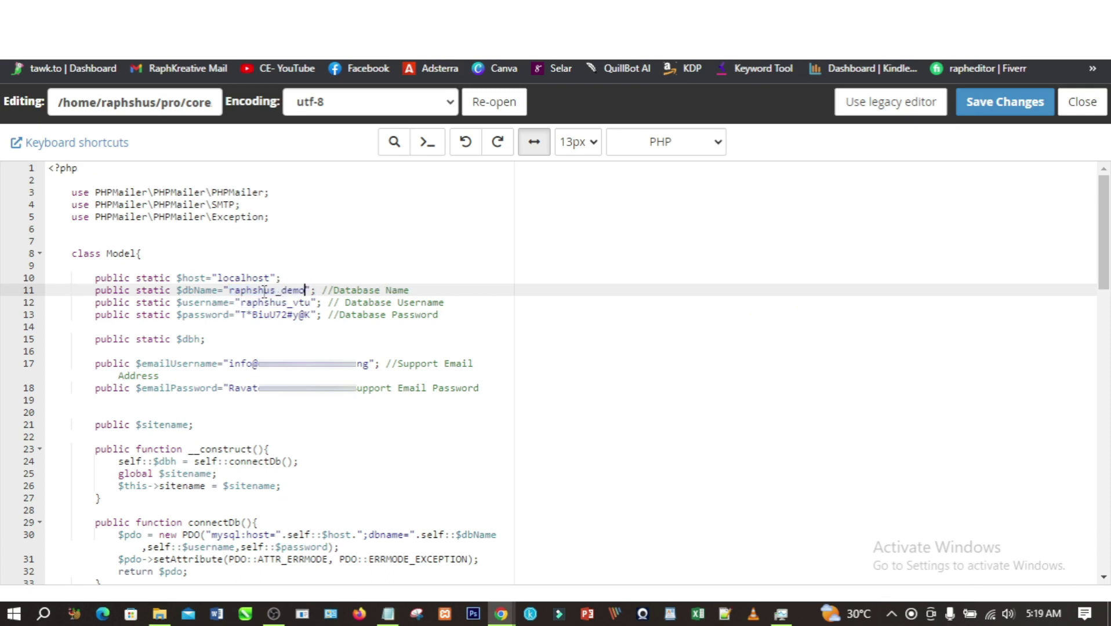
drag(241, 302, 312, 302)
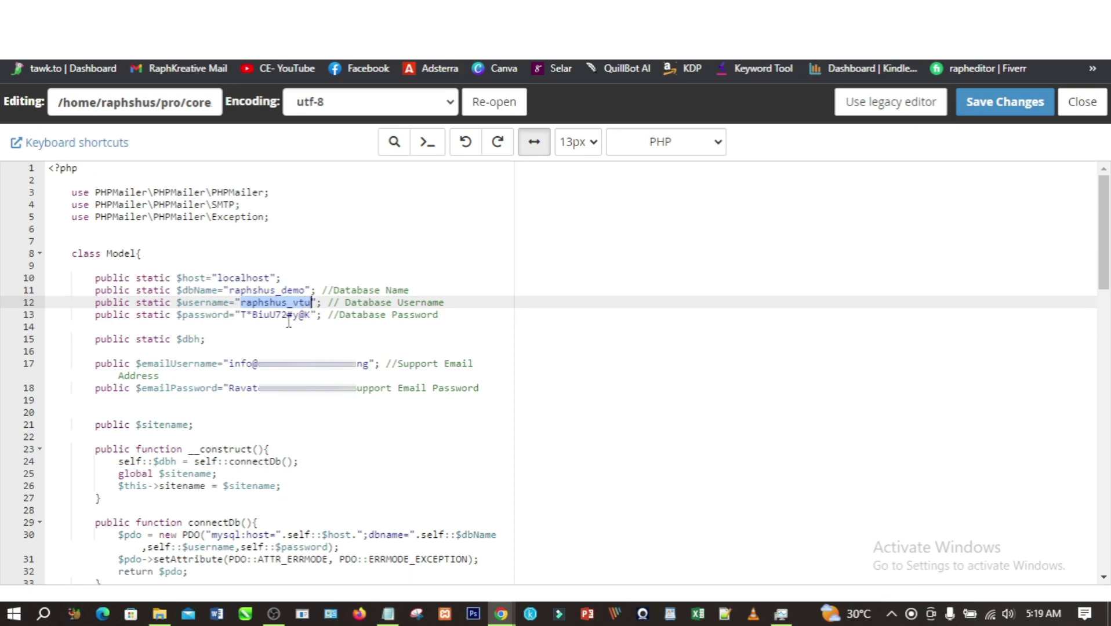
key(ctrl+v)
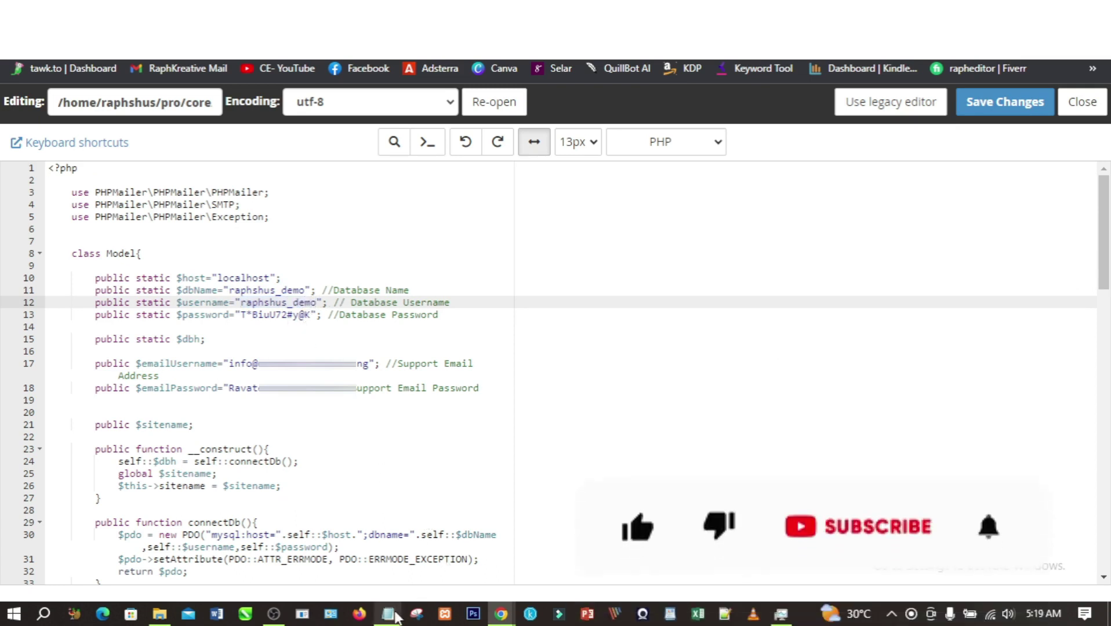
- Replace the line 13 password with the new database password and save Model.php
click(387, 613)
drag(786, 337, 710, 338)
right_click(710, 338)
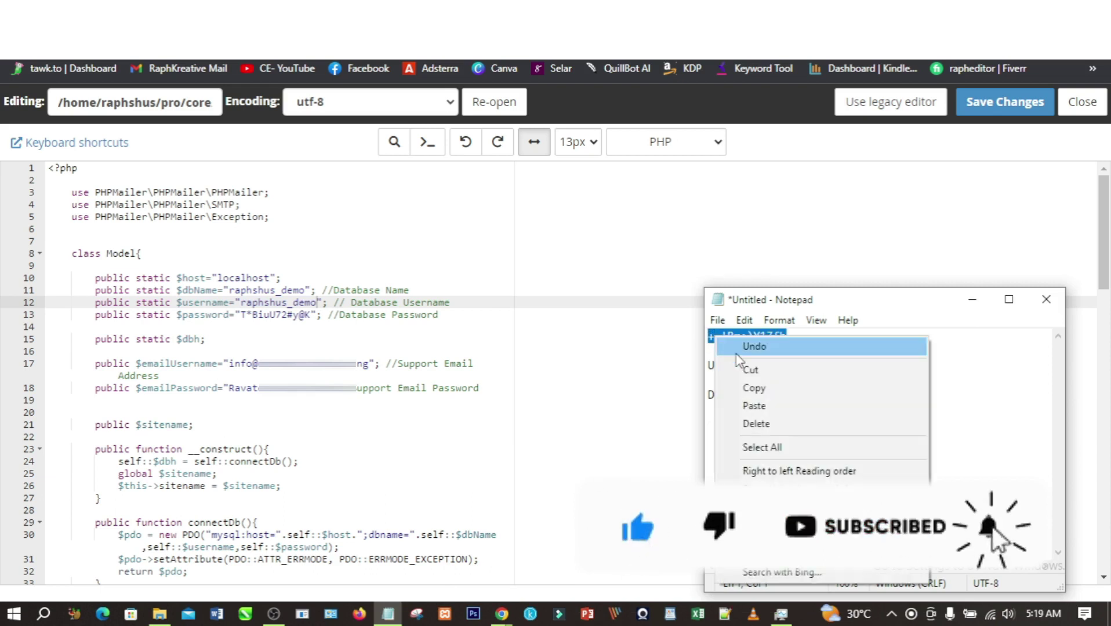
click(753, 386)
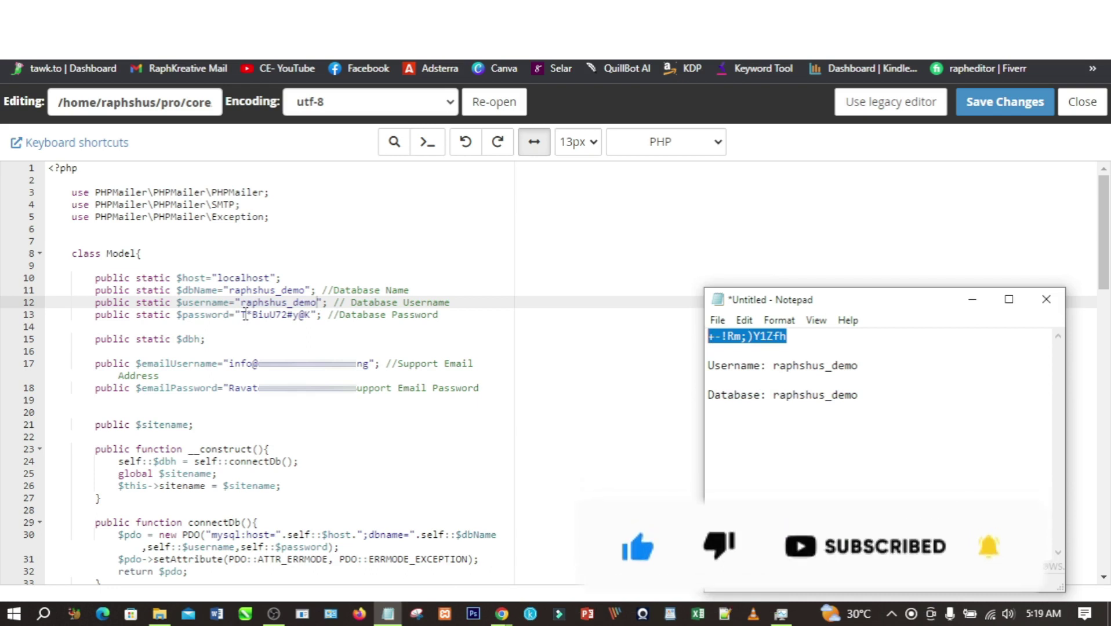
drag(242, 315, 306, 315)
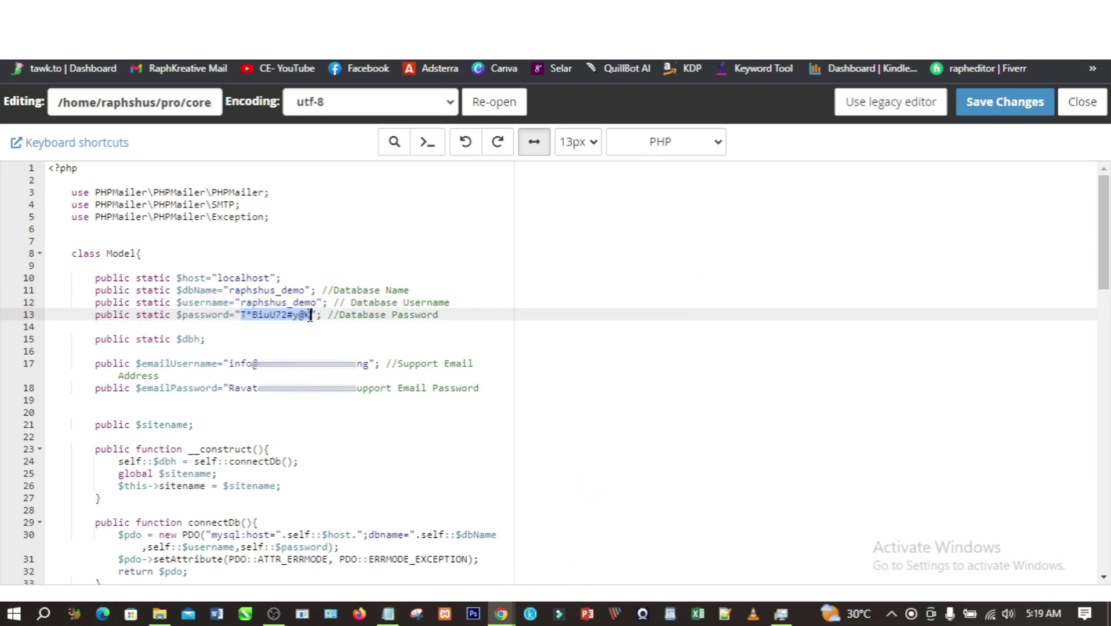
key(ctrl+v)
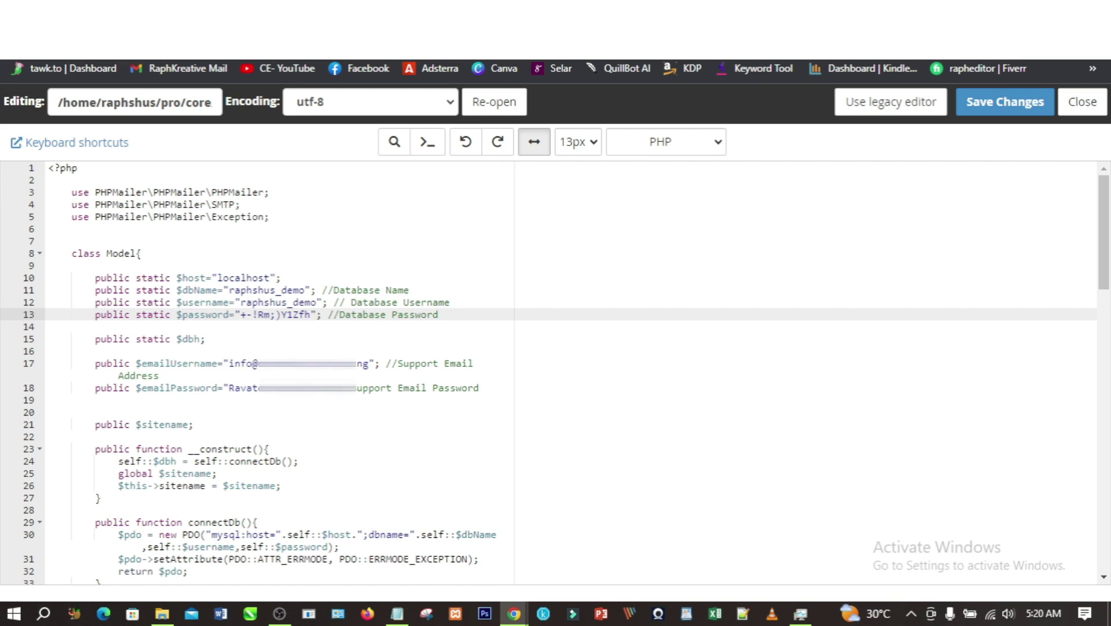
click(995, 105)
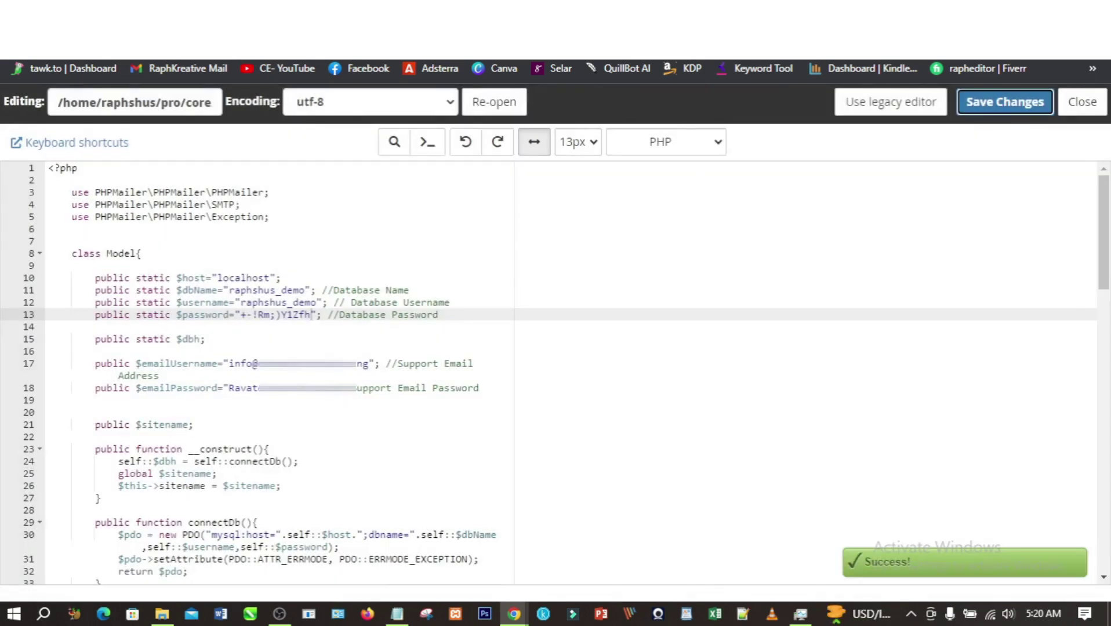
key(ctrl+Tab)
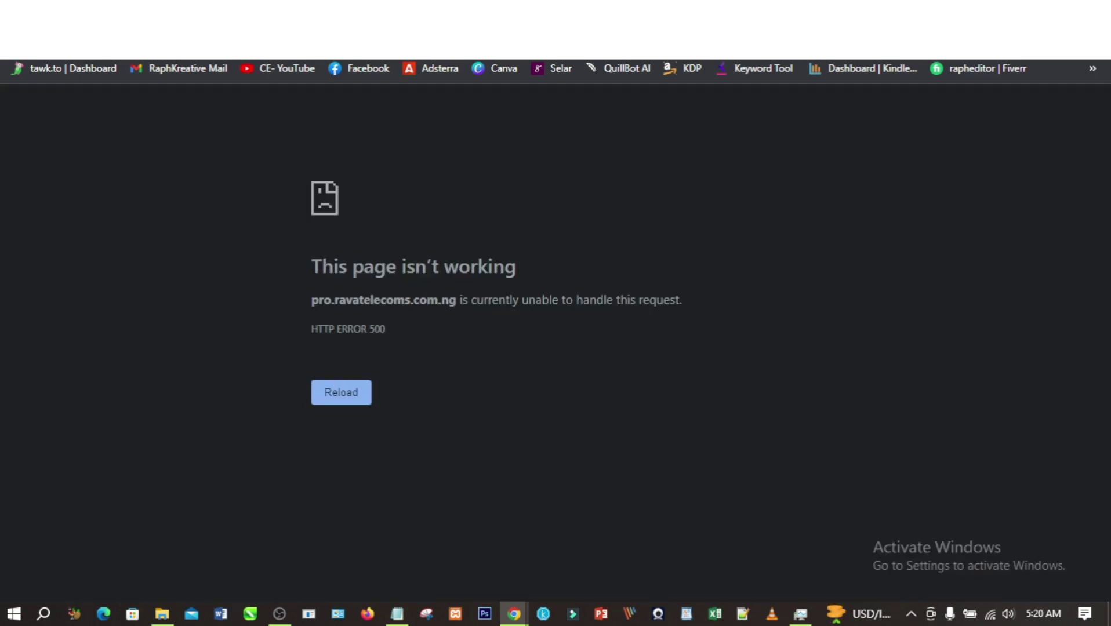
- Reload the TestVtu site so its home page loads, check the Login page, then go to /admin
key(ctrl+Tab)
key(F5)
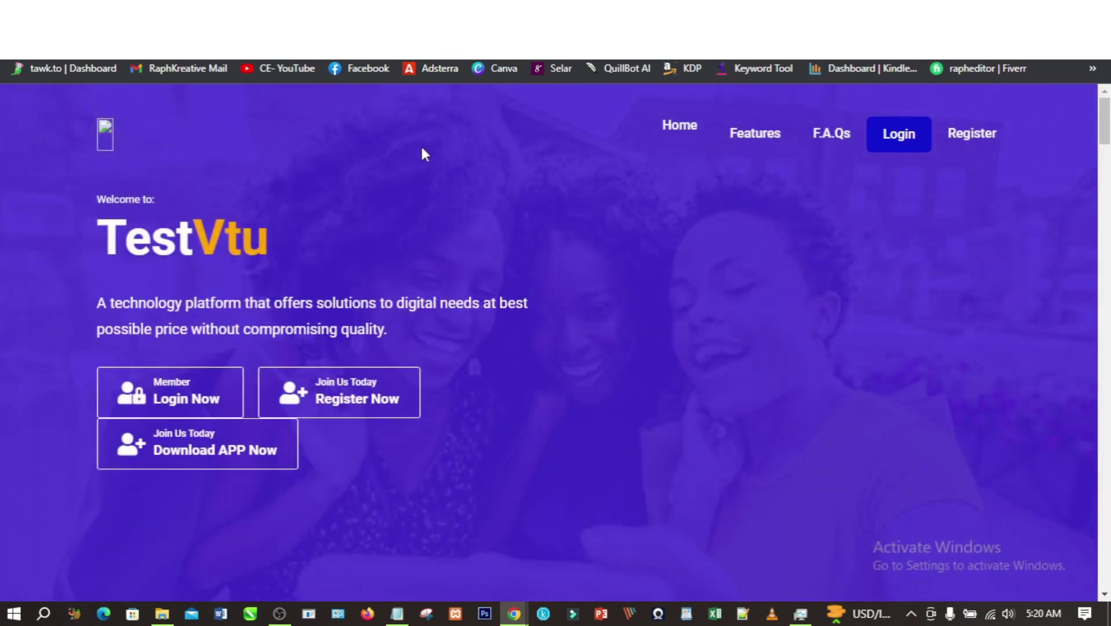
click(897, 139)
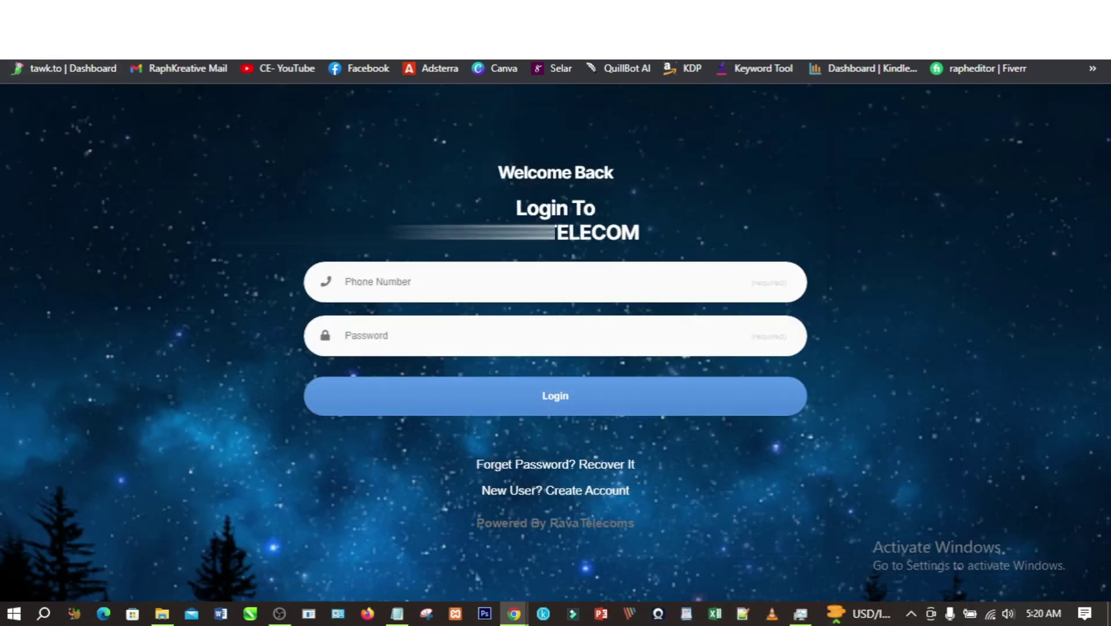
click(15, 43)
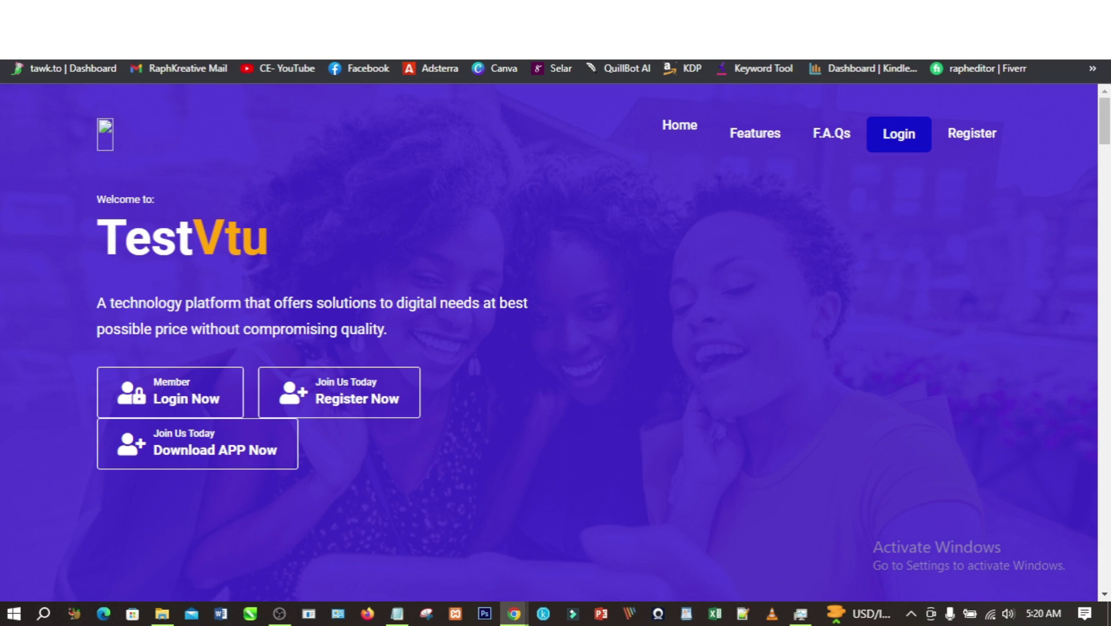
text(/)
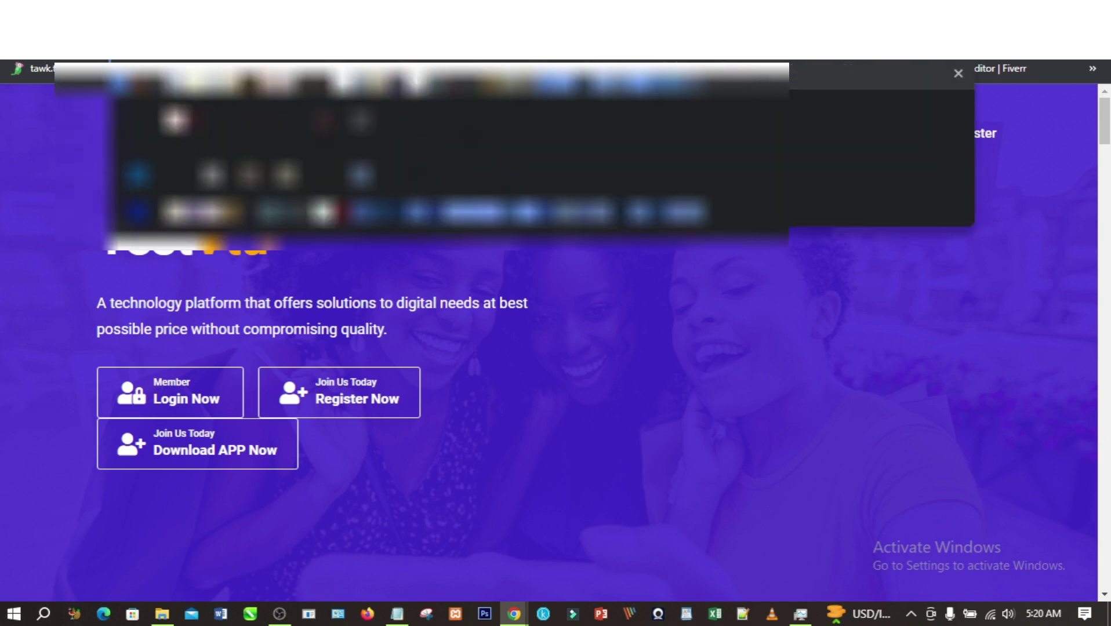
text(admin)
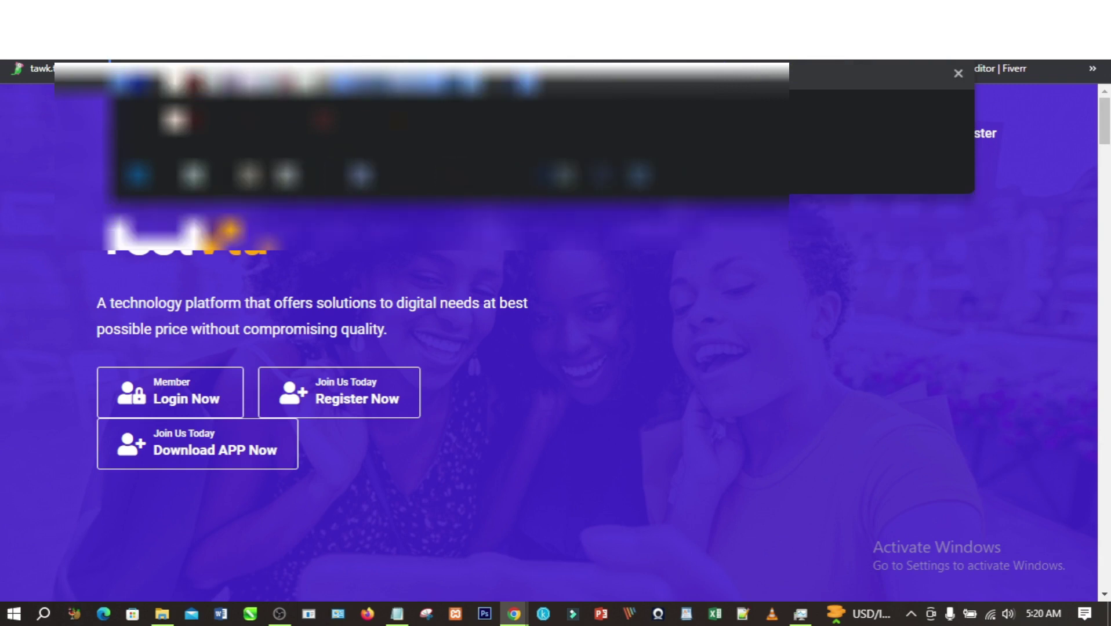
key(Return)
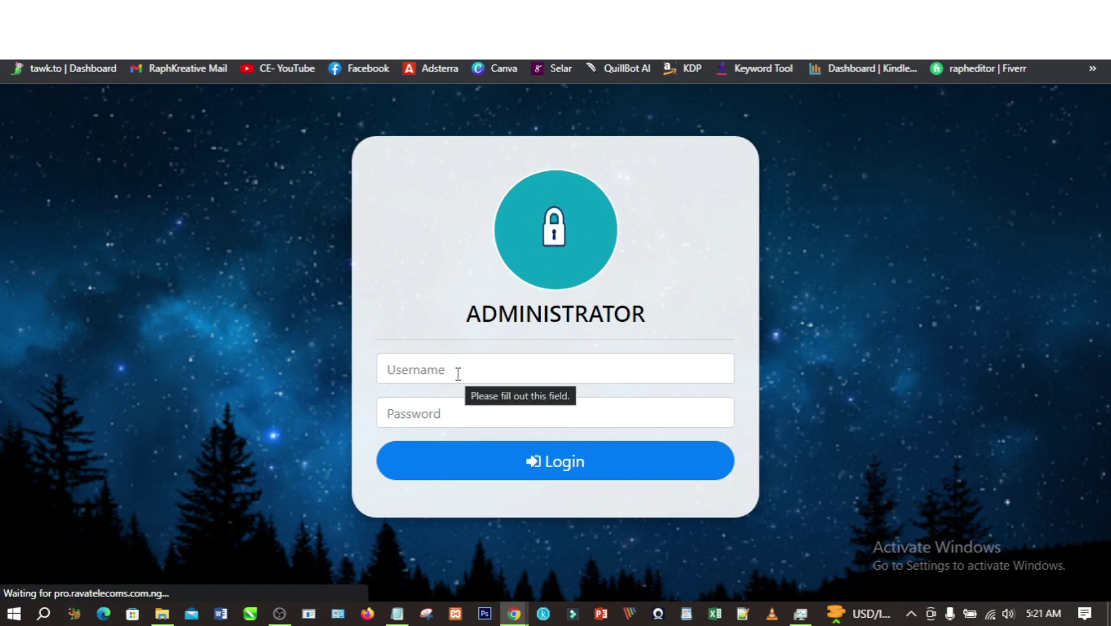
- Sign in to the TOPUPMATE admin panel with the saved administrator login
click(461, 374)
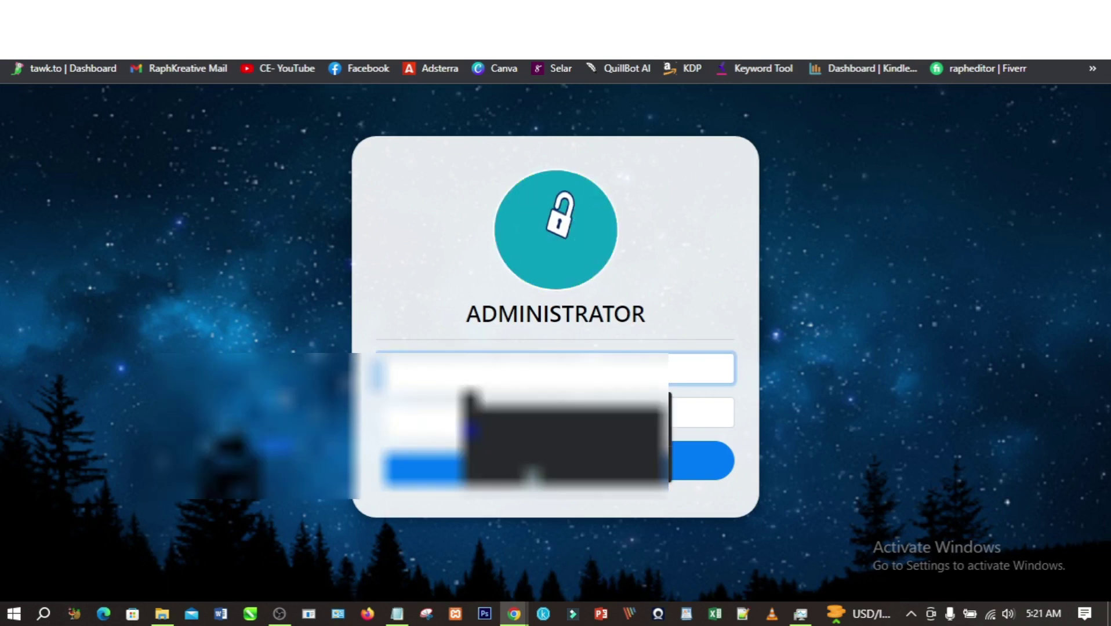
text(admi)
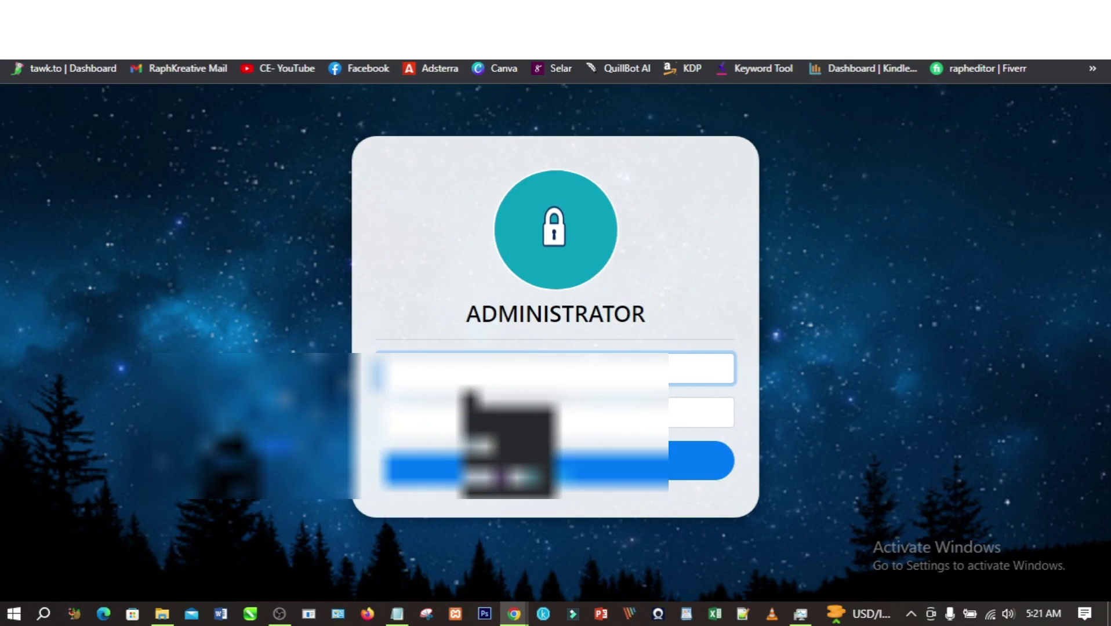
click(467, 425)
click(513, 471)
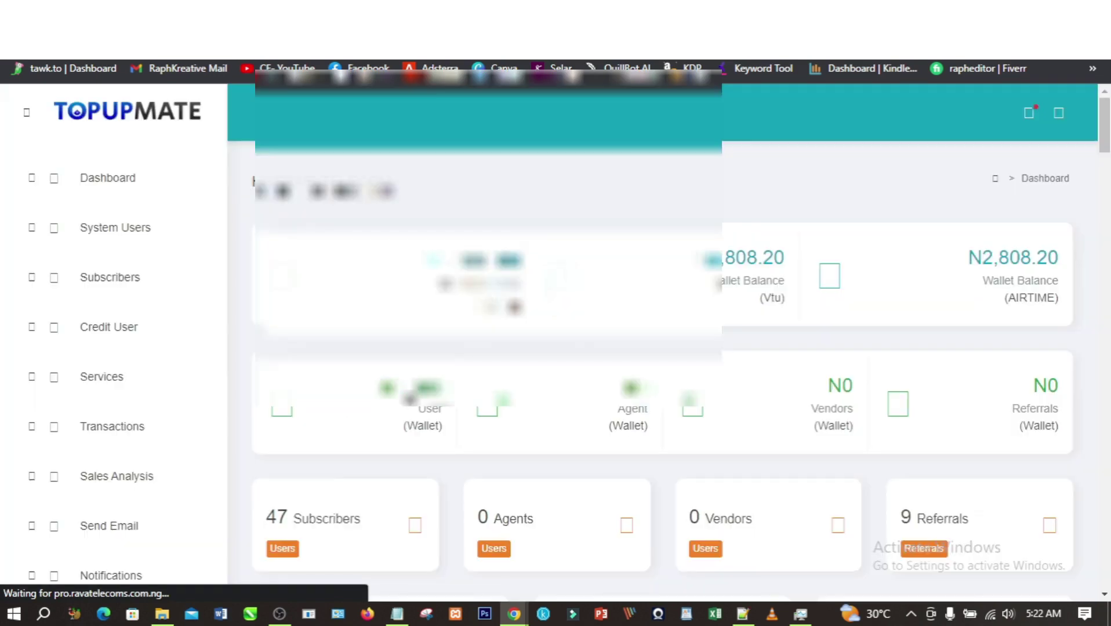
- Browse the admin dashboard and open the All Services page
scroll(566, 342, down, 1)
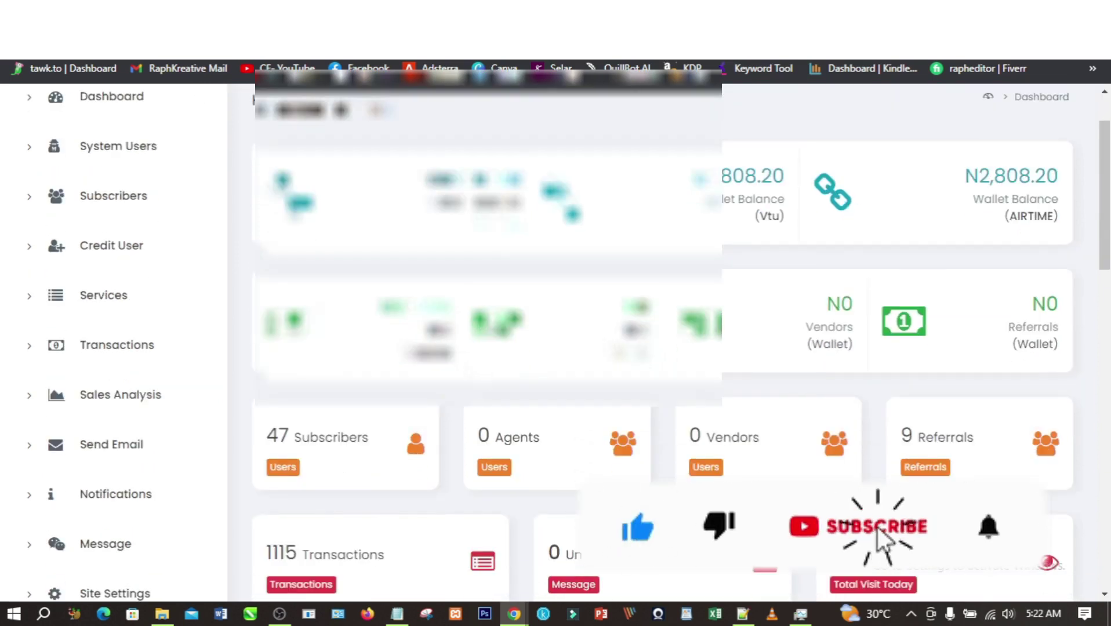
scroll(661, 342, down, 5)
scroll(661, 342, up, 5)
scroll(256, 301, up, 1)
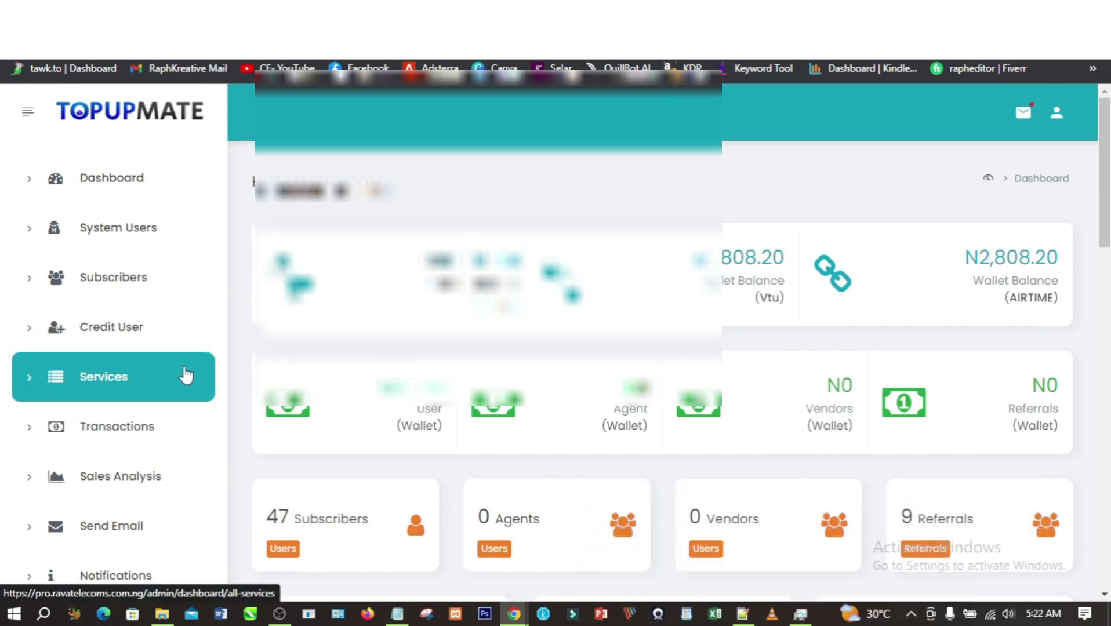
scroll(193, 375, down, 5)
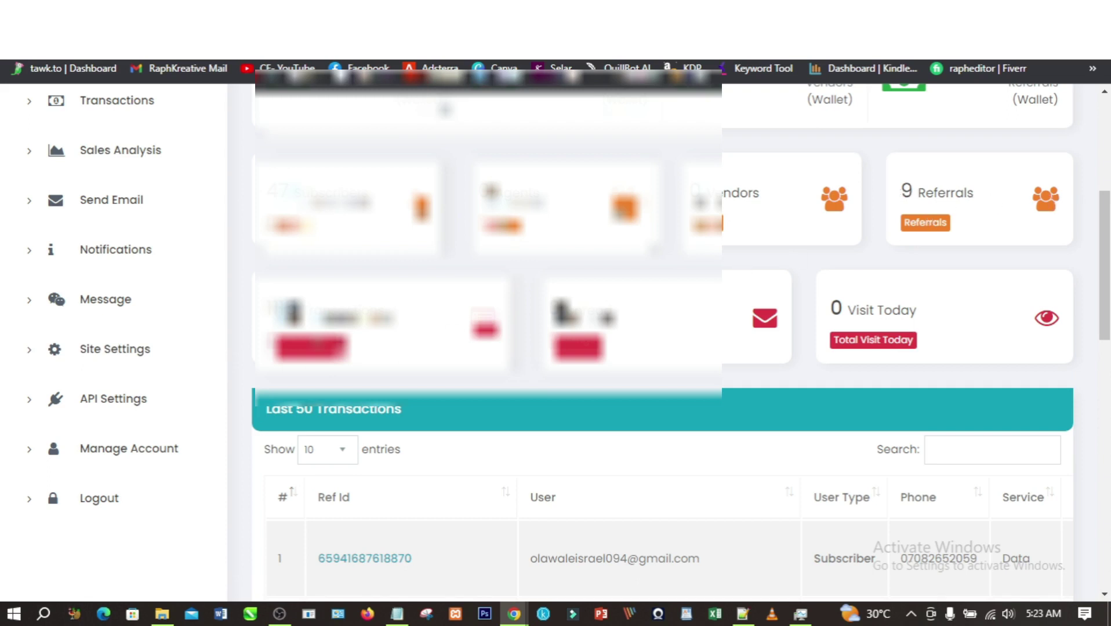
scroll(210, 361, up, 1)
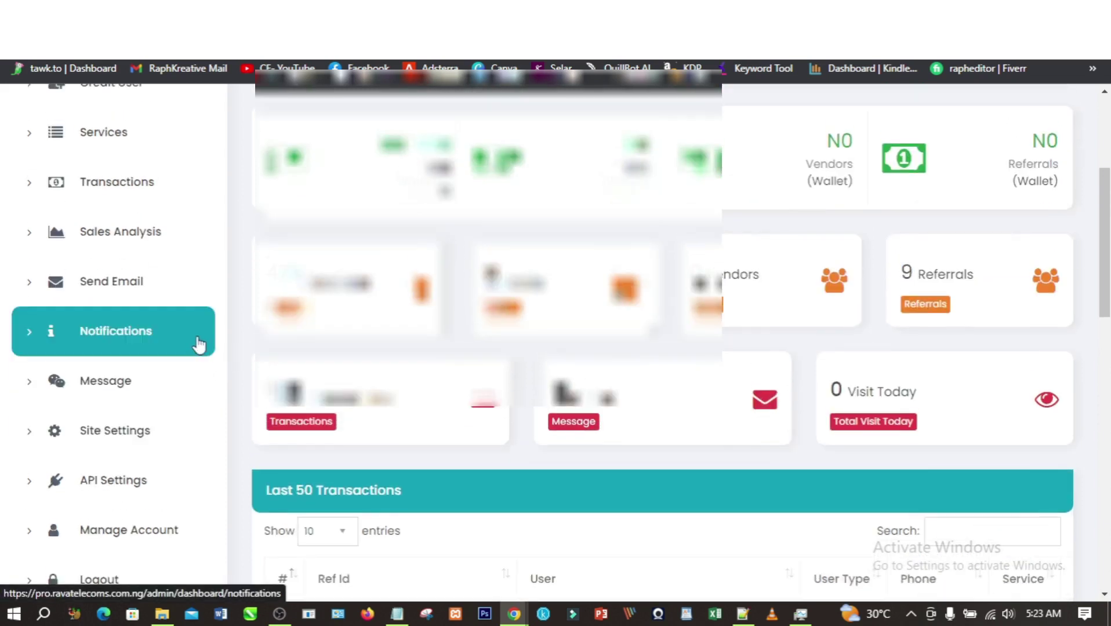
scroll(168, 302, up, 1)
click(119, 222)
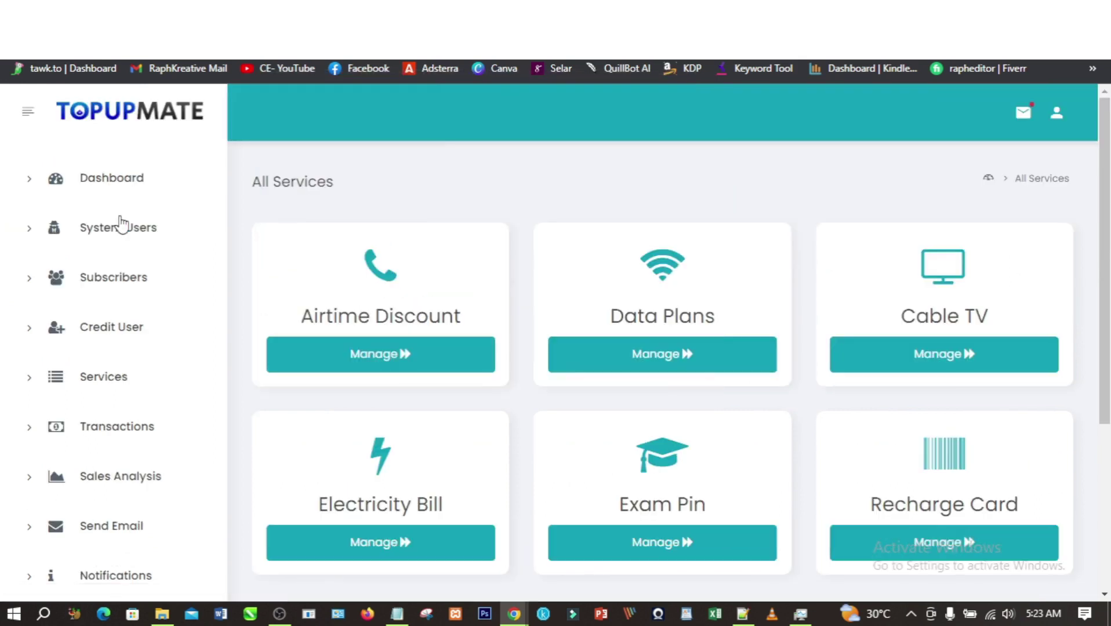
- Open Data Plans management and the edit form for the 500MB MTN SME plan
click(672, 355)
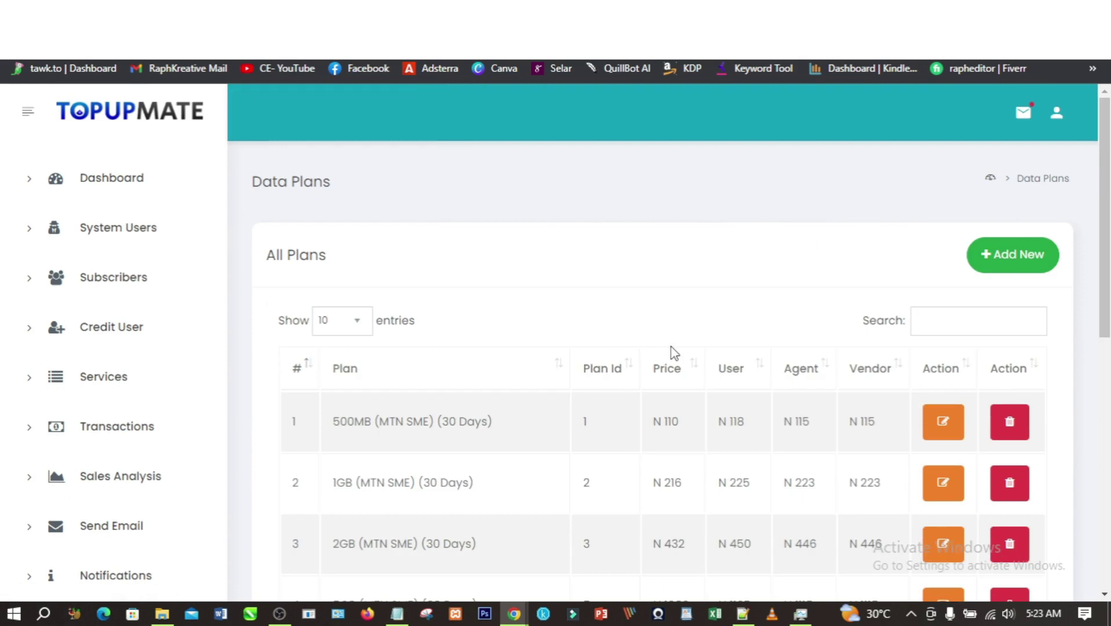
scroll(677, 351, down, 1)
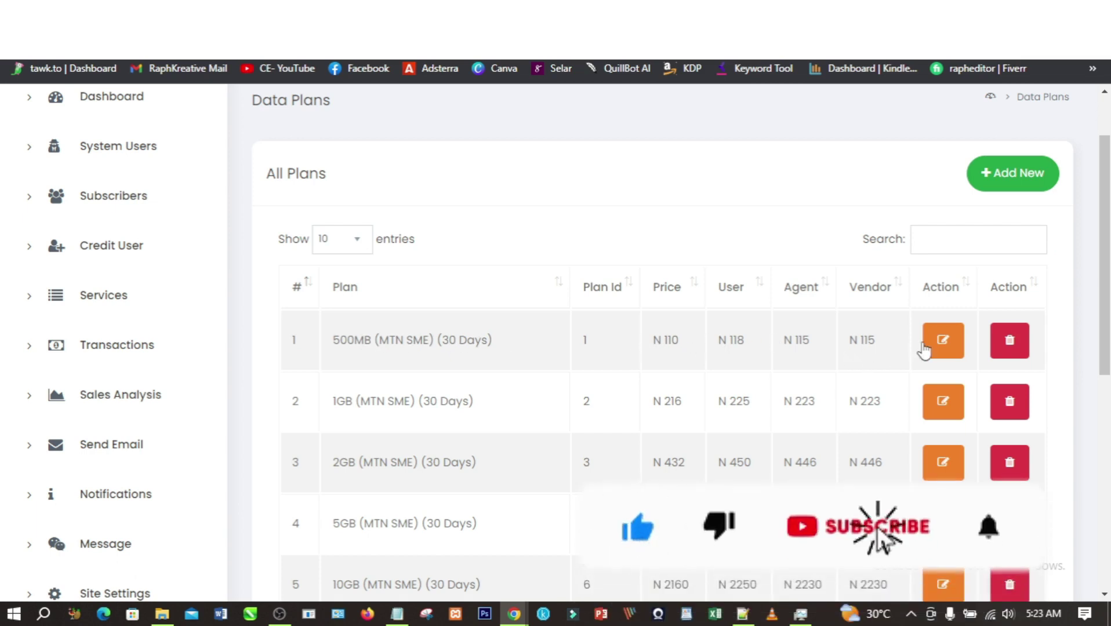
click(939, 342)
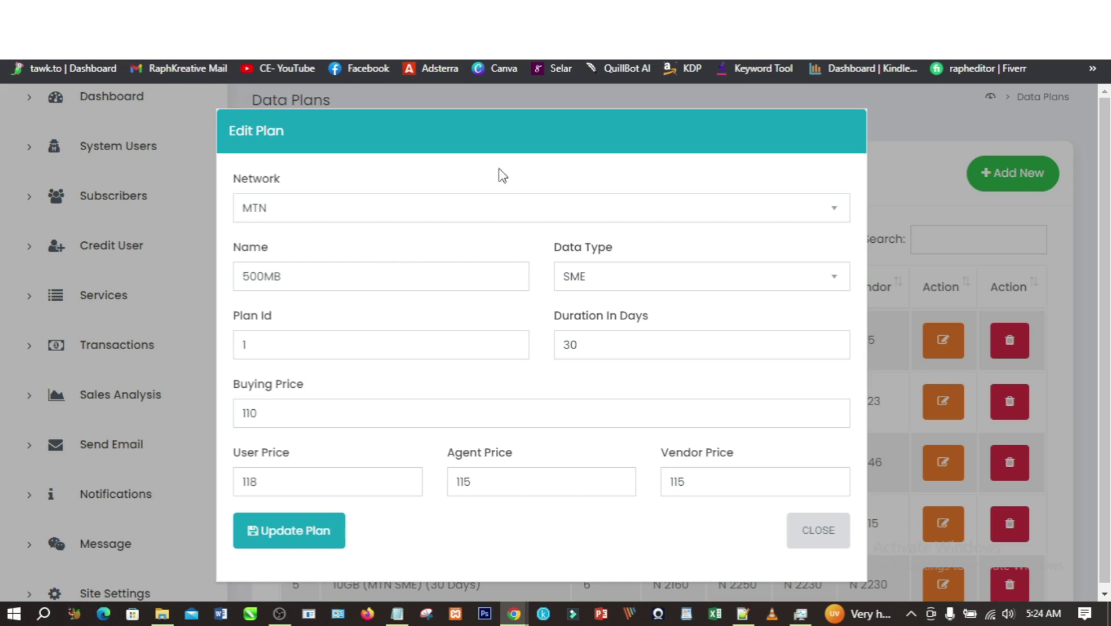
key(ctrl+Tab)
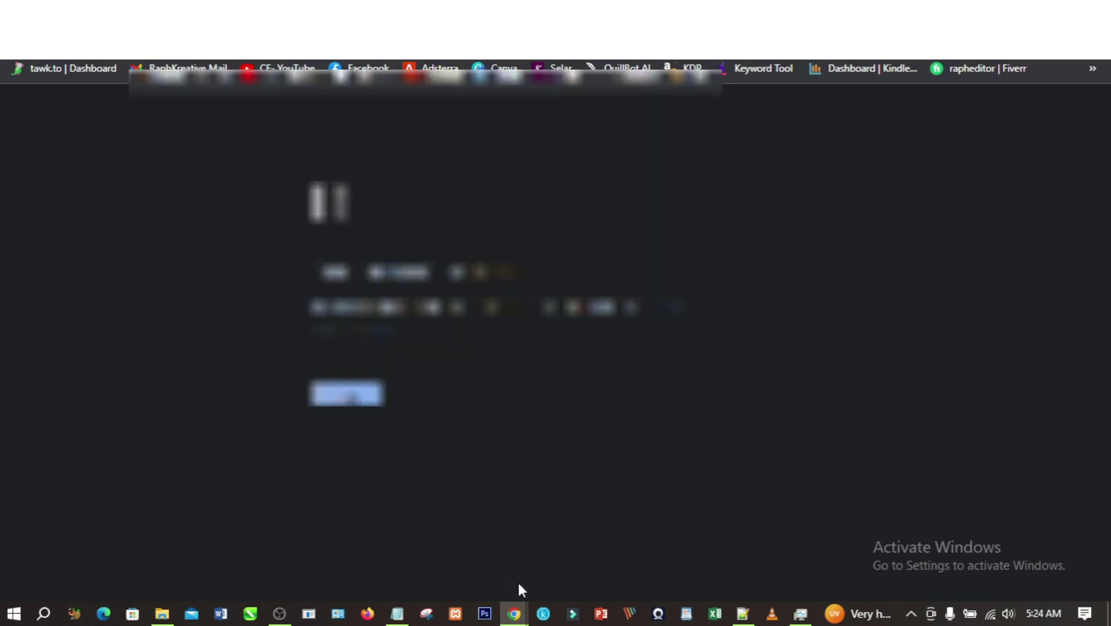
- Open a new browser tab and go to the N3TDATA site
mouse_move(513, 614)
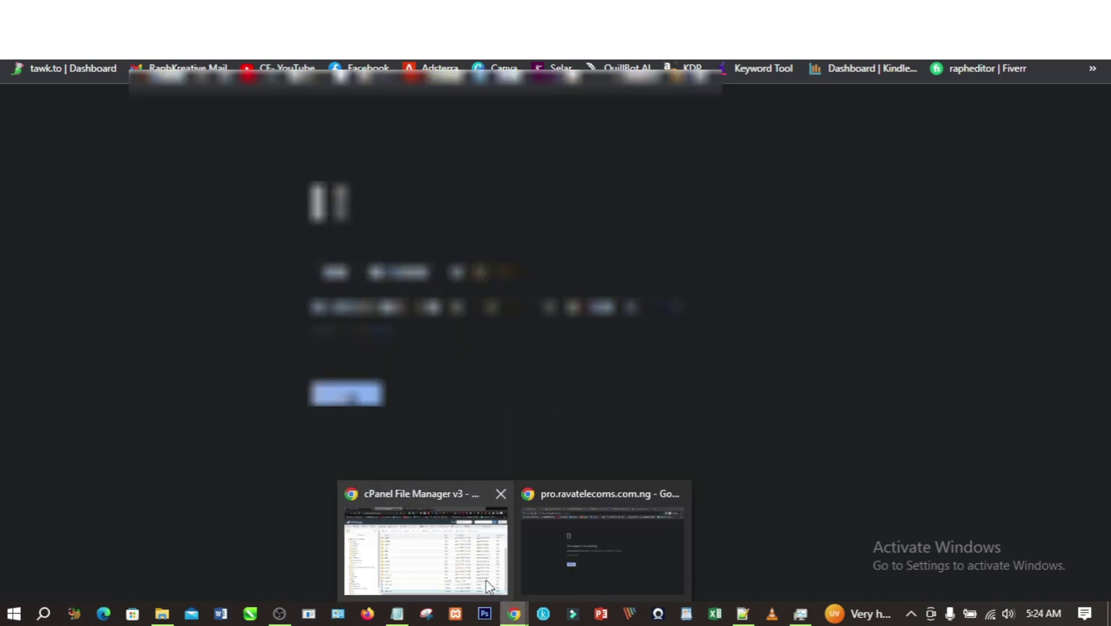
click(478, 496)
key(ctrl+Tab)
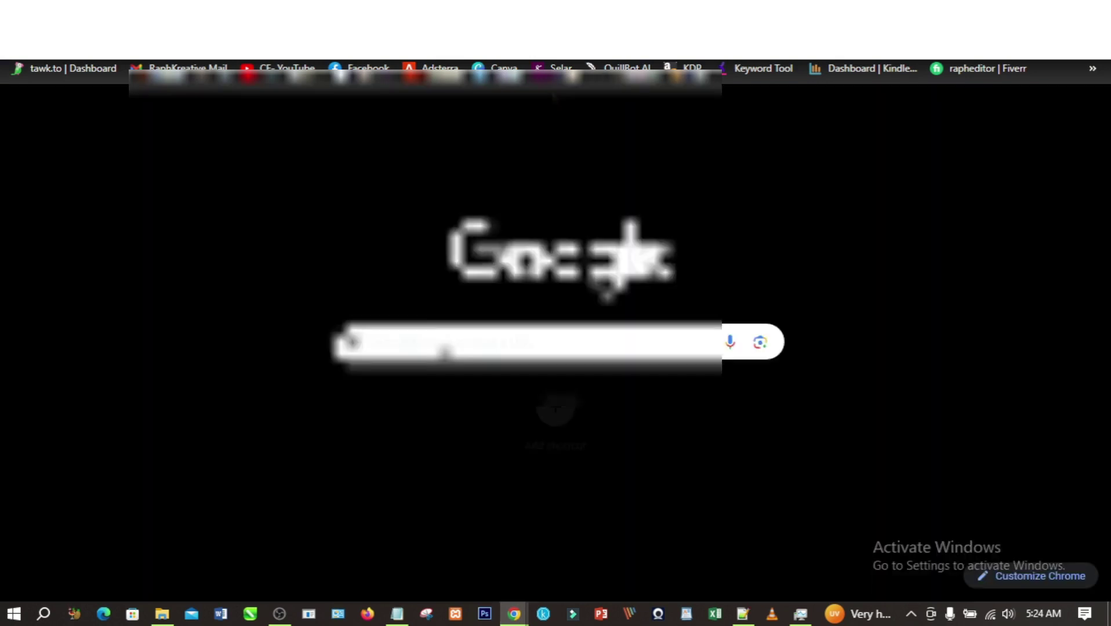
text(n)
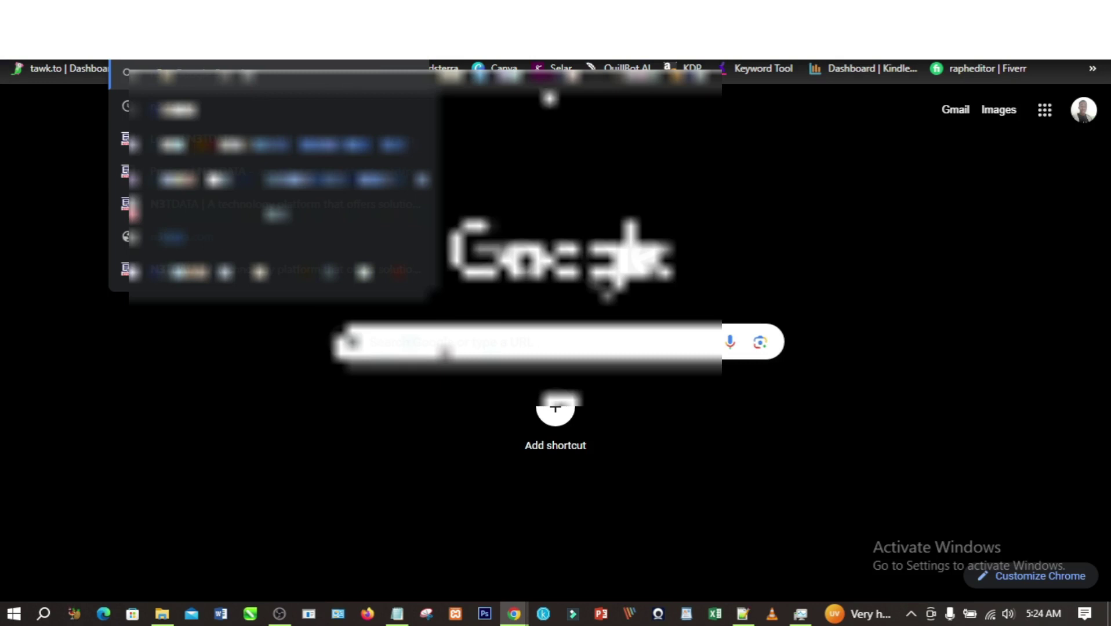
click(317, 145)
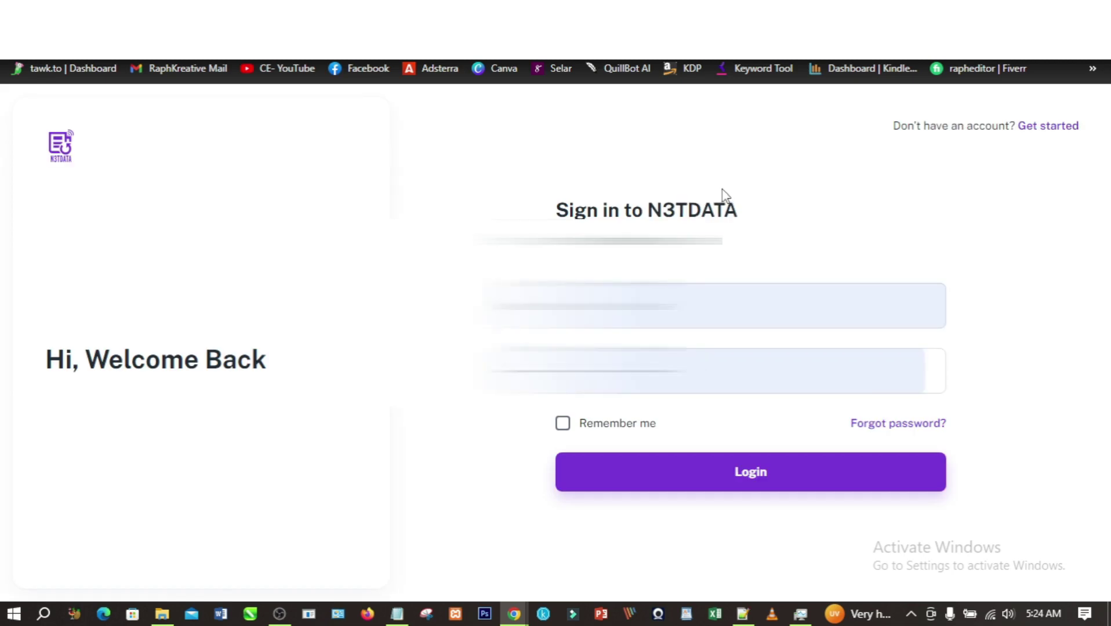
- Log in to N3TDATA and dismiss the Moniepoint notice to reach the dashboard
click(718, 471)
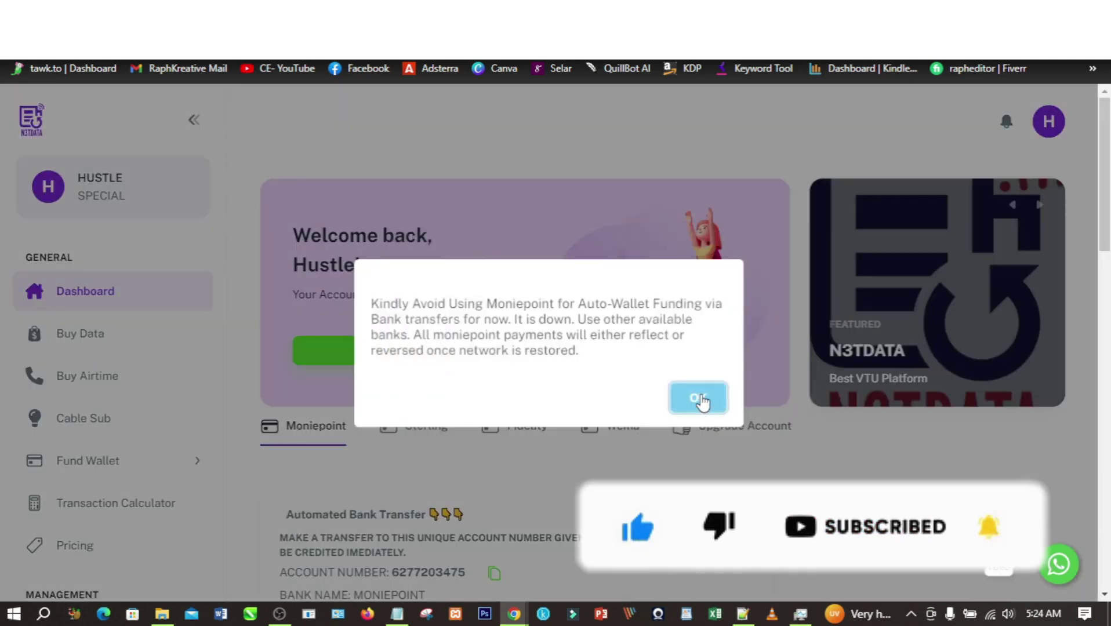
click(700, 399)
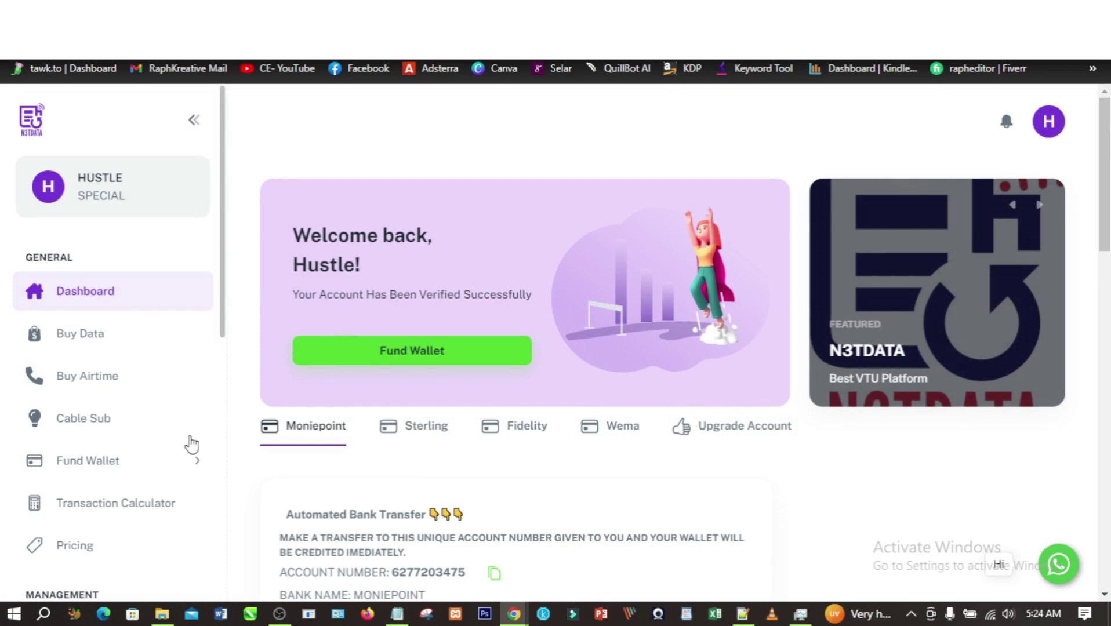
scroll(107, 285, down, 1)
scroll(106, 282, up, 1)
scroll(107, 264, down, 5)
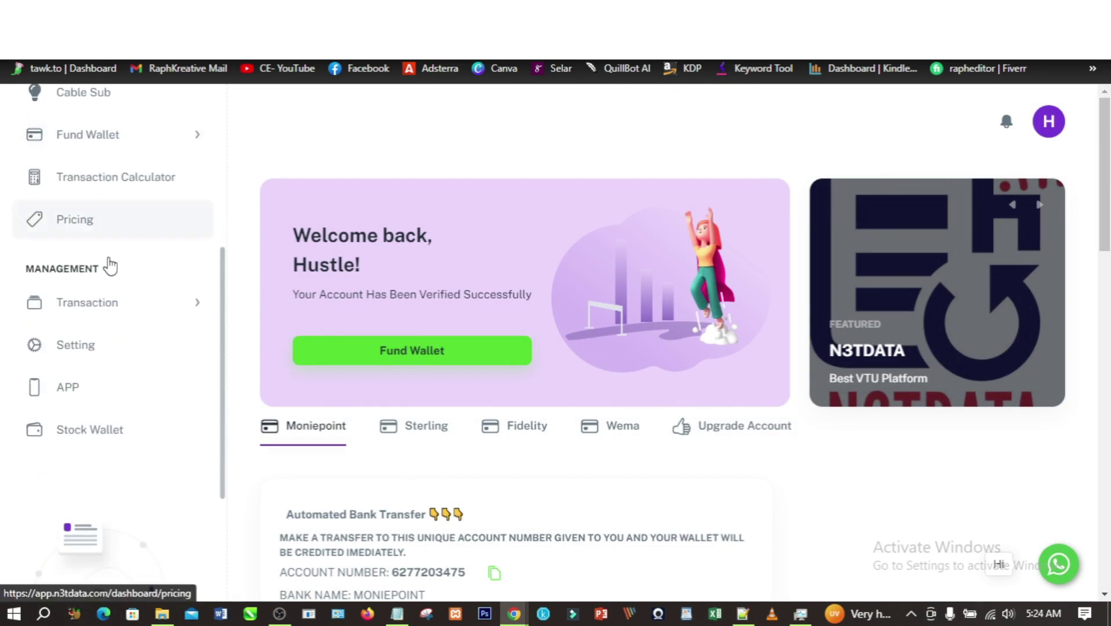
scroll(129, 476, down, 4)
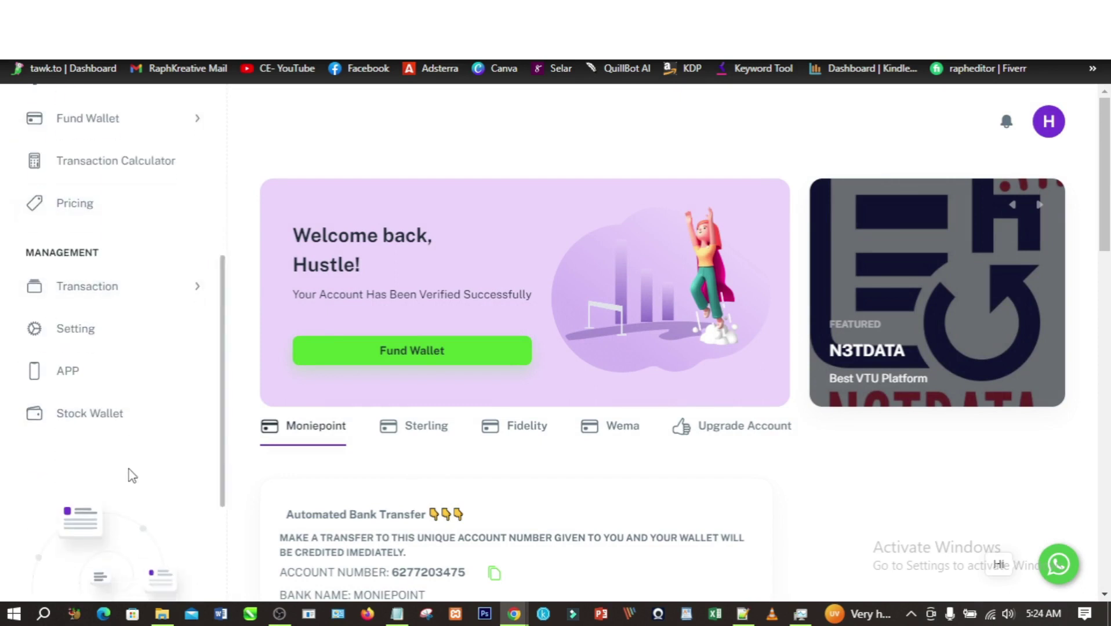
click(117, 559)
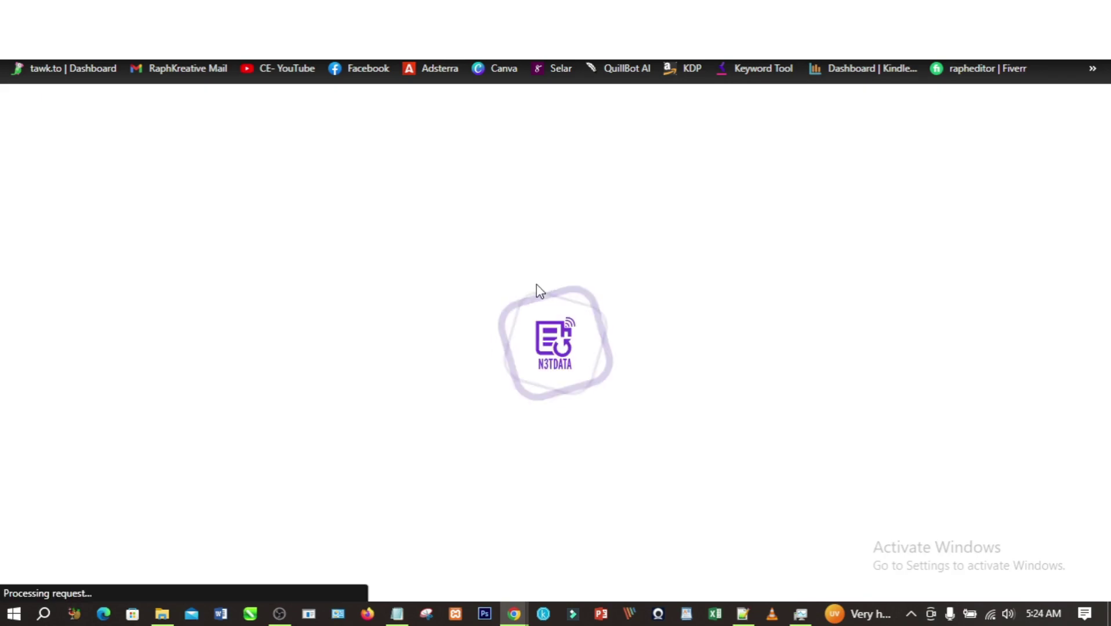
- Read the API documentation's Authentication section on base64 username:password tokens, then open a new tab
scroll(536, 298, down, 4)
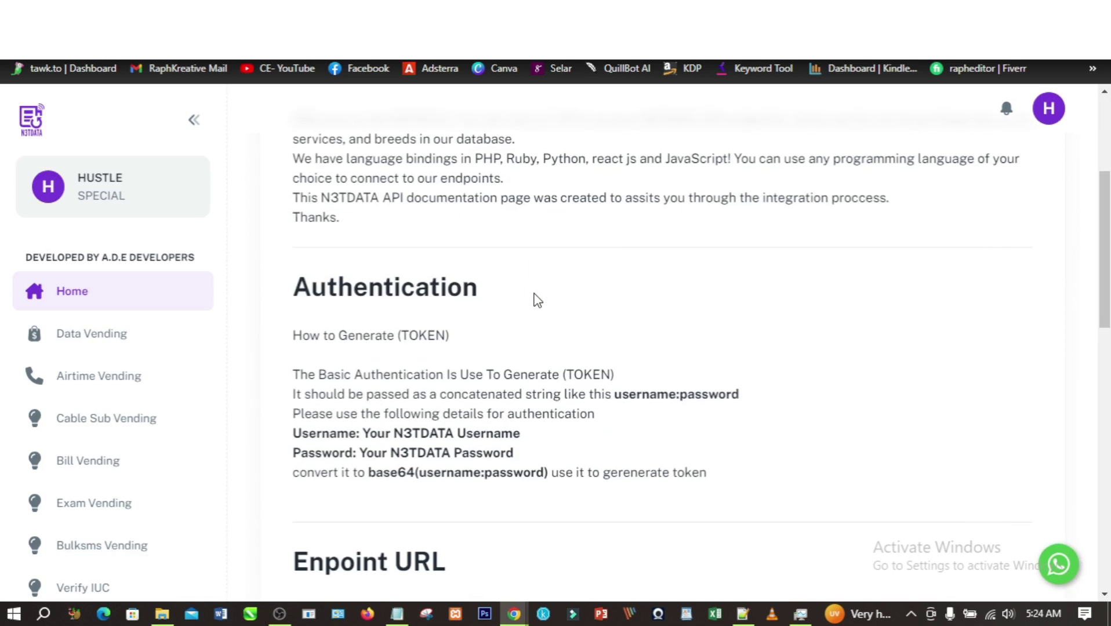
scroll(537, 299, up, 1)
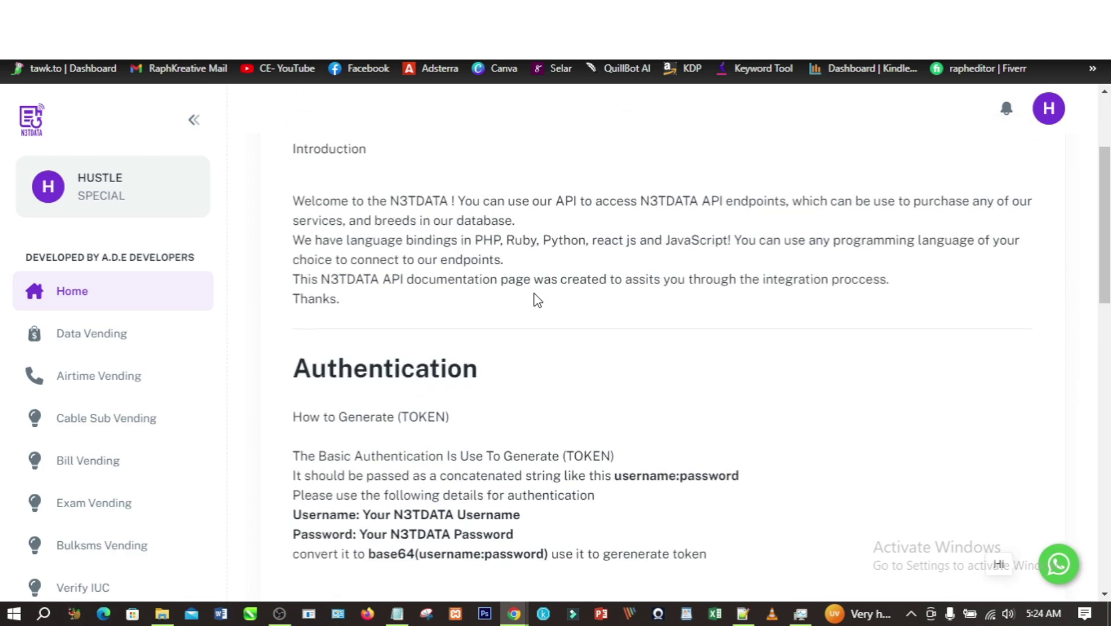
scroll(488, 386, down, 1)
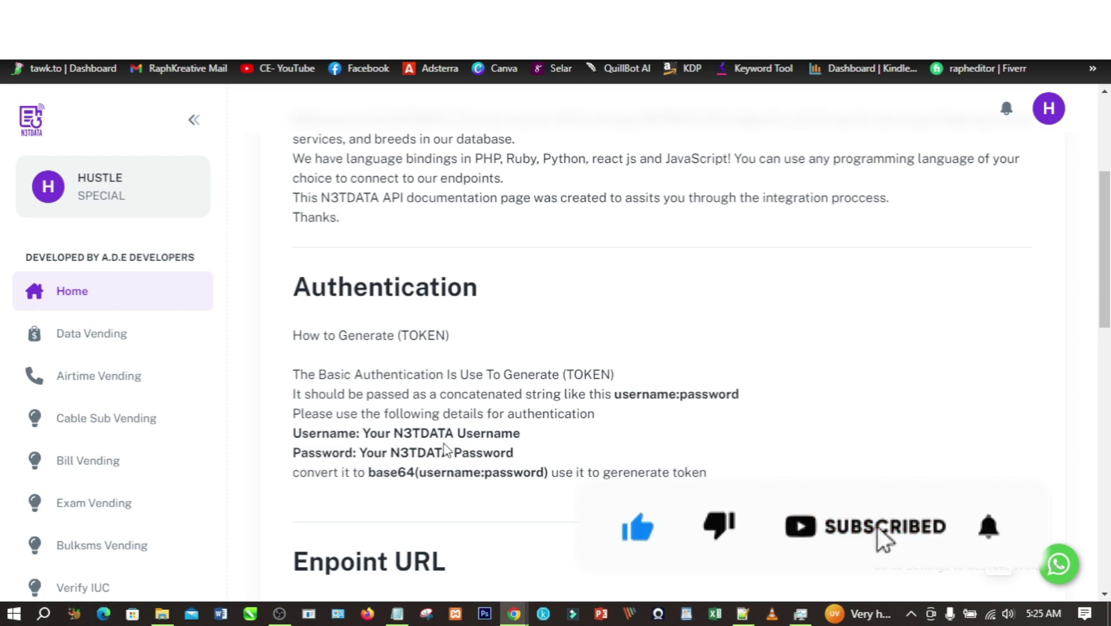
scroll(446, 450, down, 3)
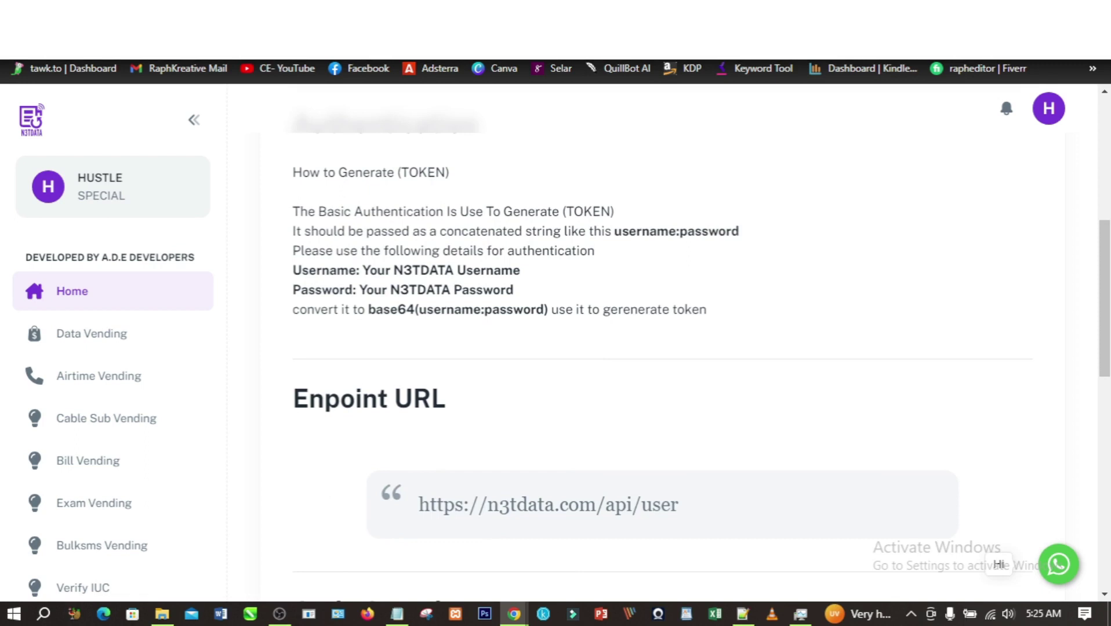
key(ctrl+t)
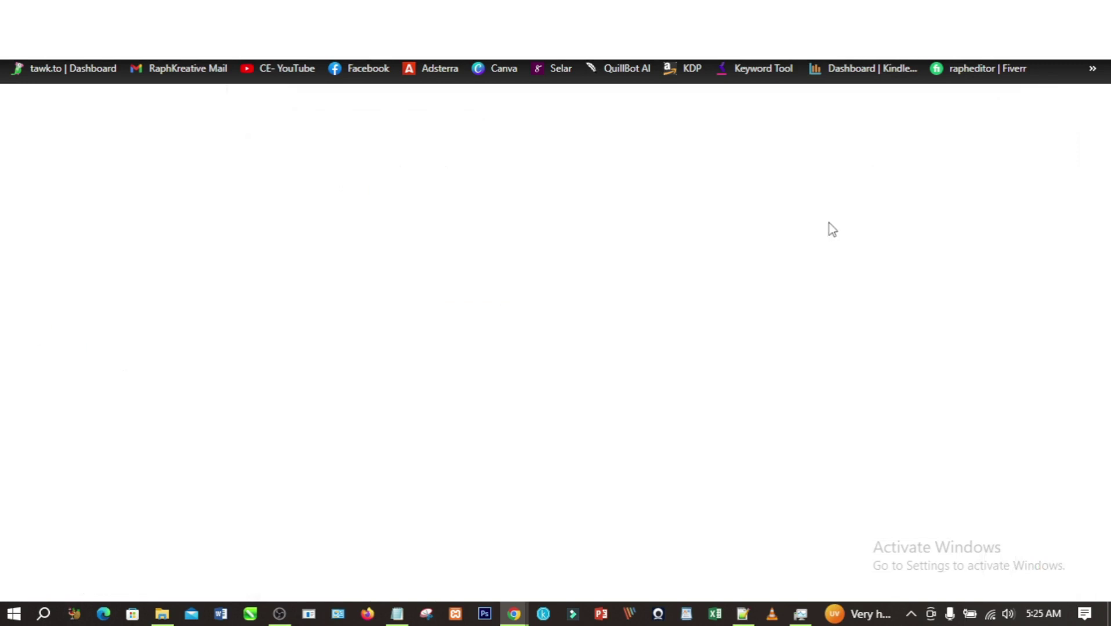
- Encode 'username:password' on the Base64 Encode and Decode site and select the dXNlcm5hbWU6cGFzc3dvcmQ= result
text(base)
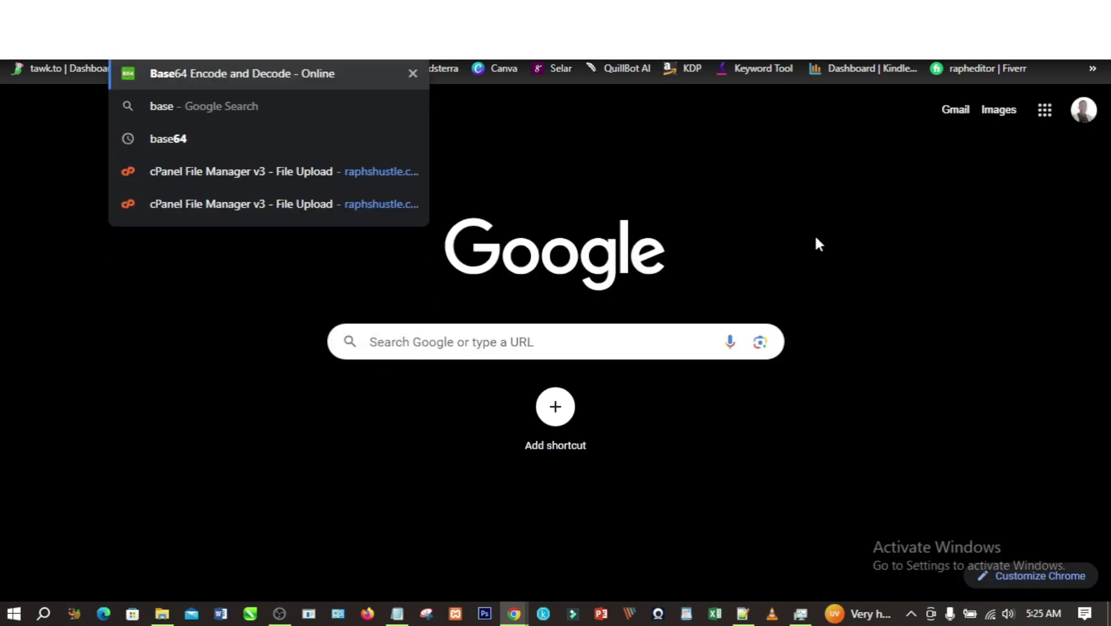
key(Return)
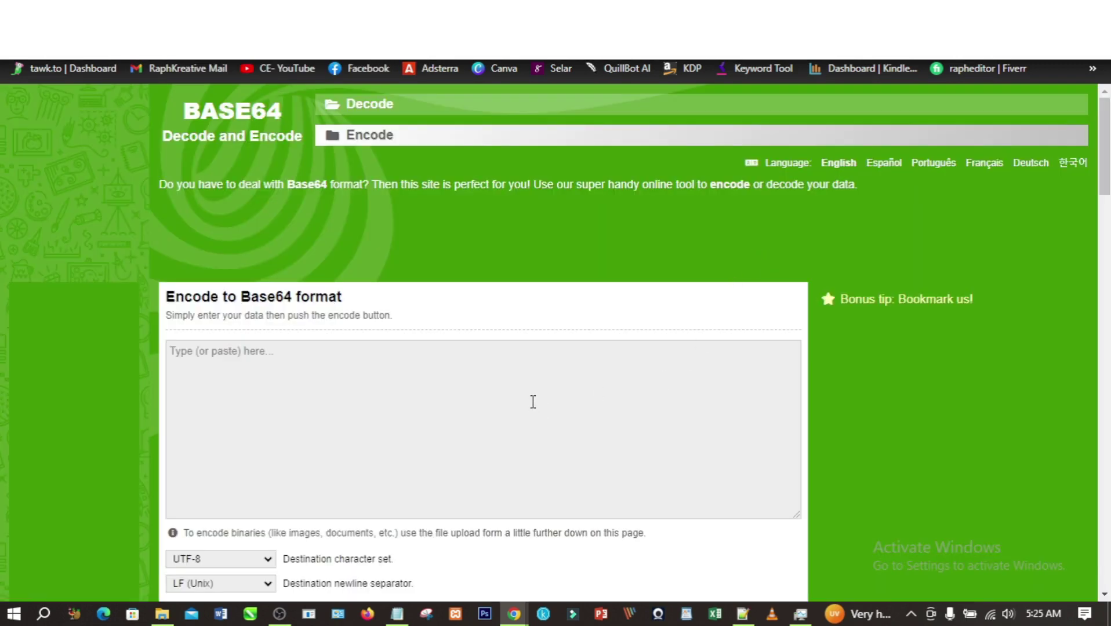
scroll(533, 402, down, 4)
scroll(531, 398, up, 4)
click(383, 409)
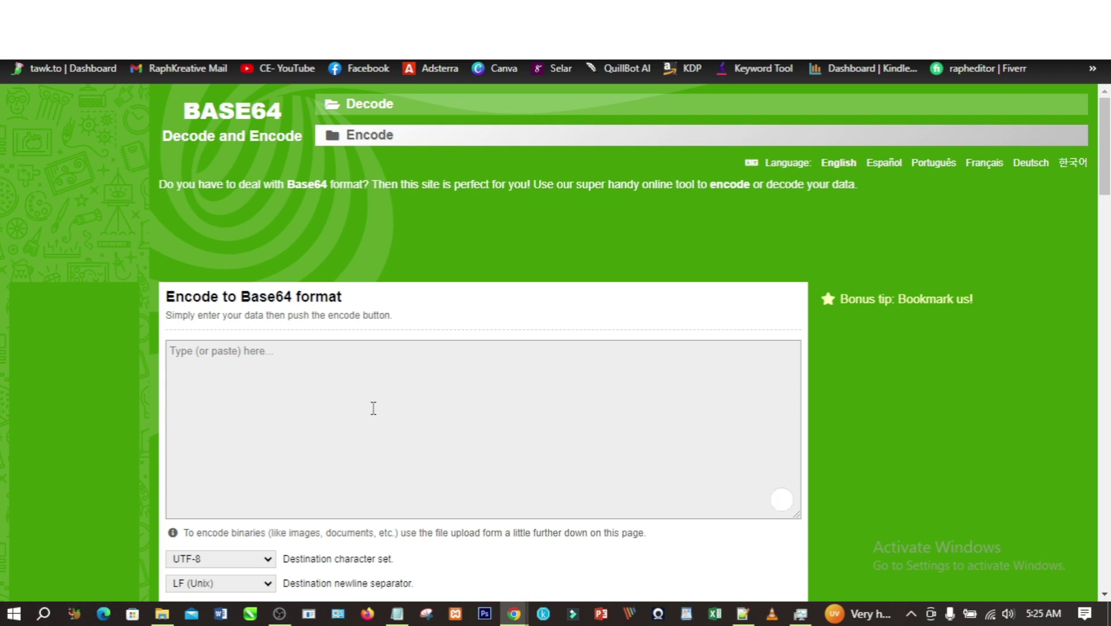
text(username:password)
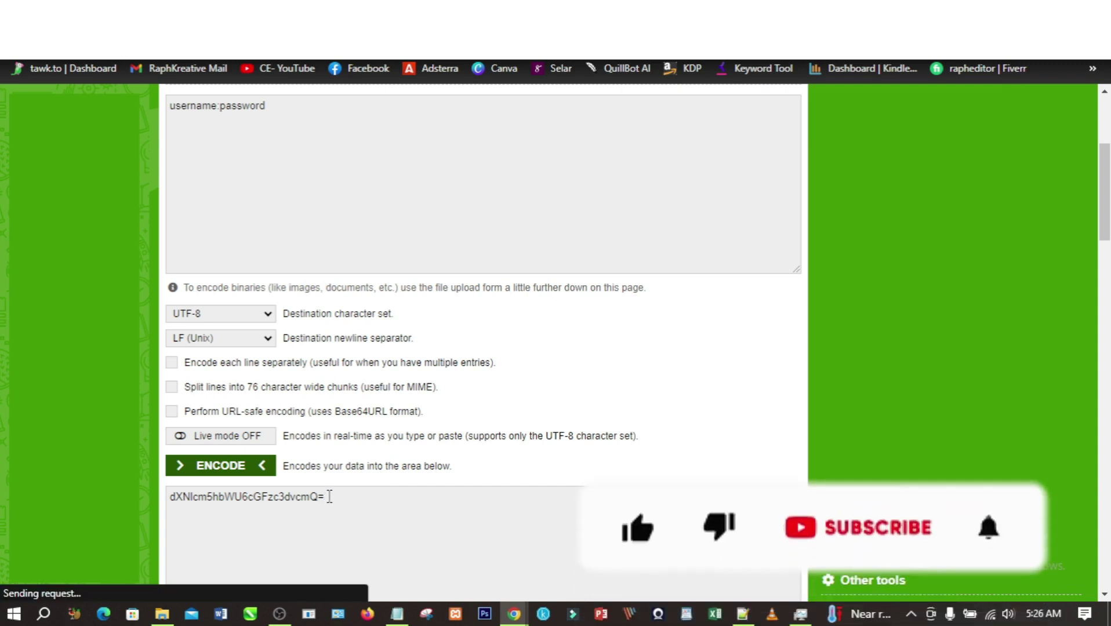
drag(329, 497, 169, 491)
key(ctrl+c)
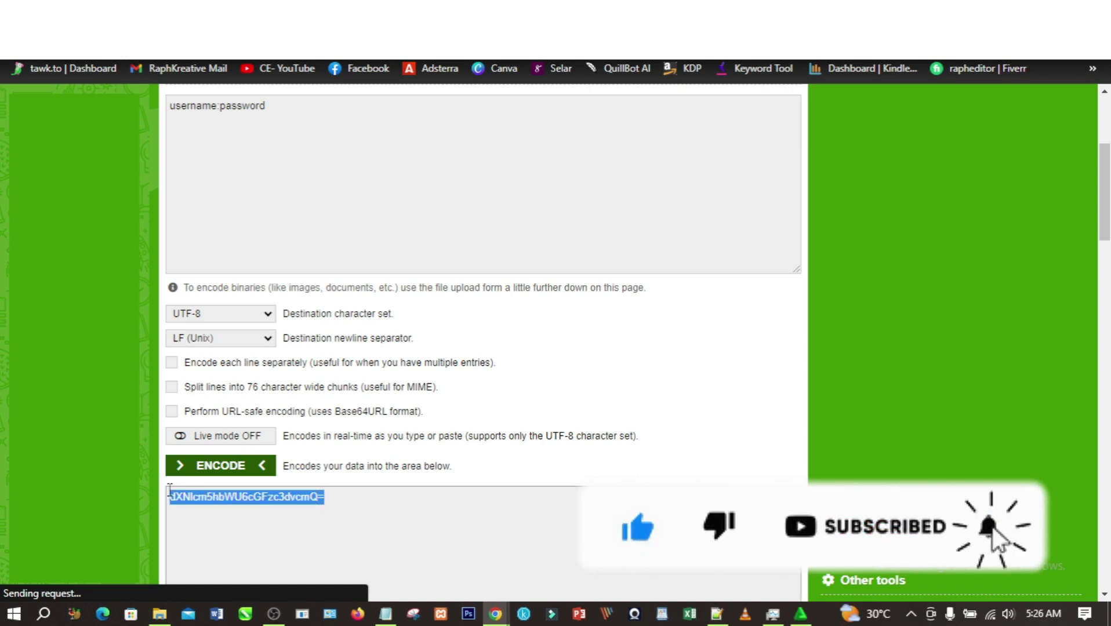
- Copy the encoded token, reload the admin site and bring up the data API key settings
right_click(180, 495)
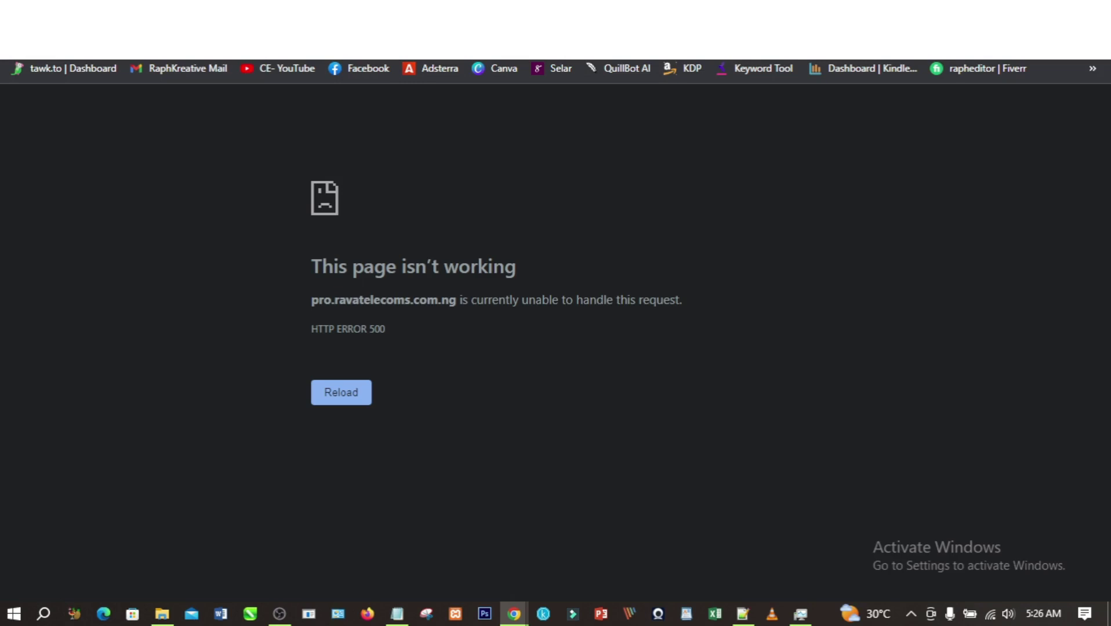
key(F5)
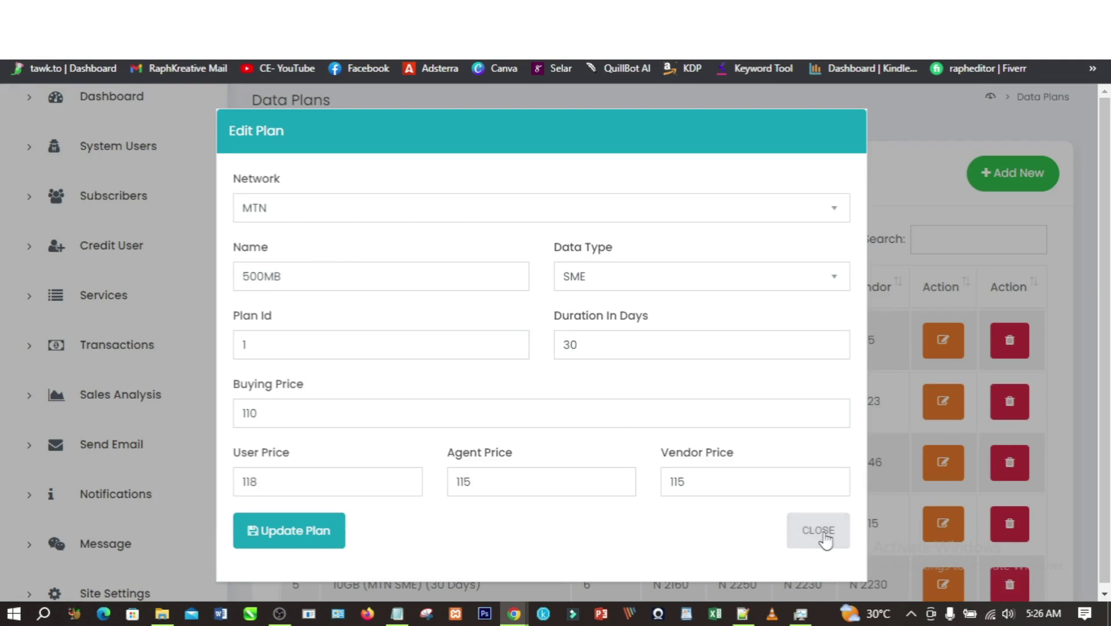
click(818, 531)
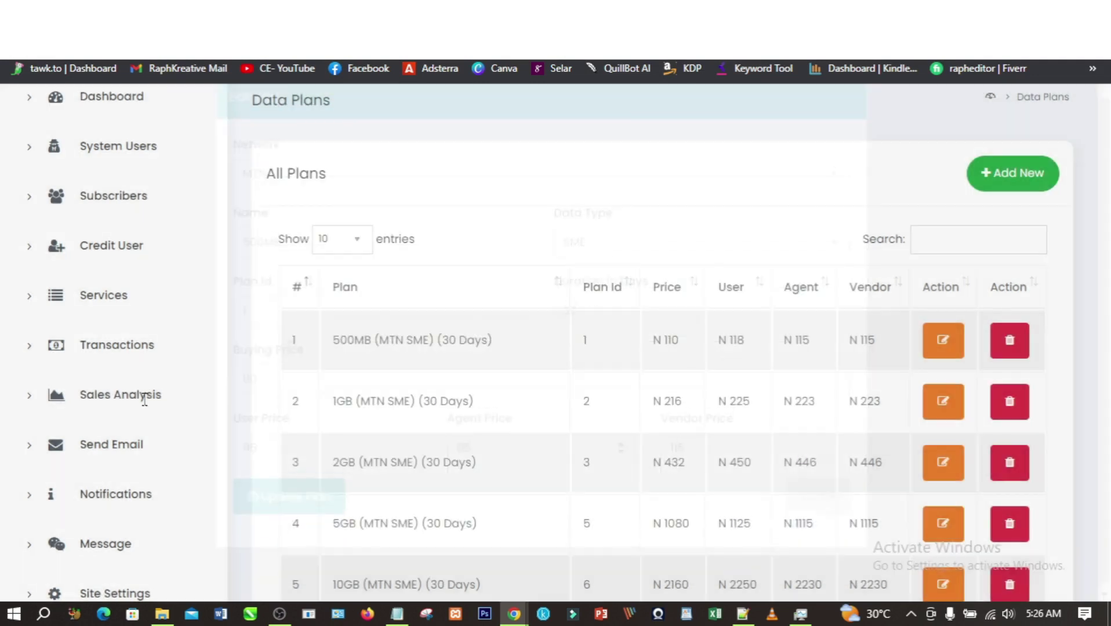
scroll(116, 471, down, 4)
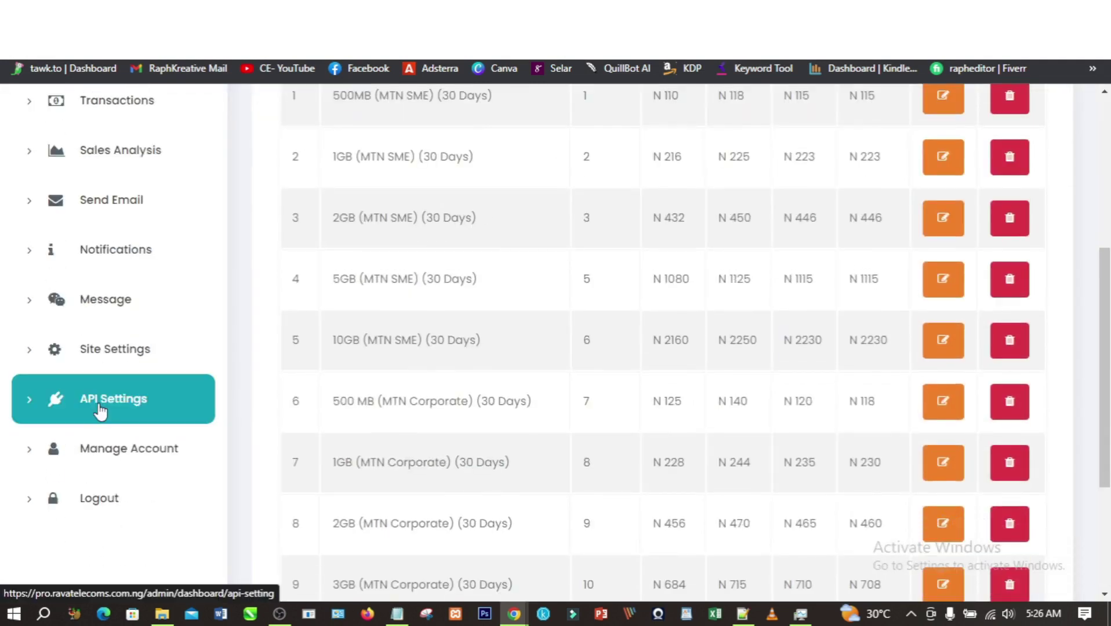
click(100, 408)
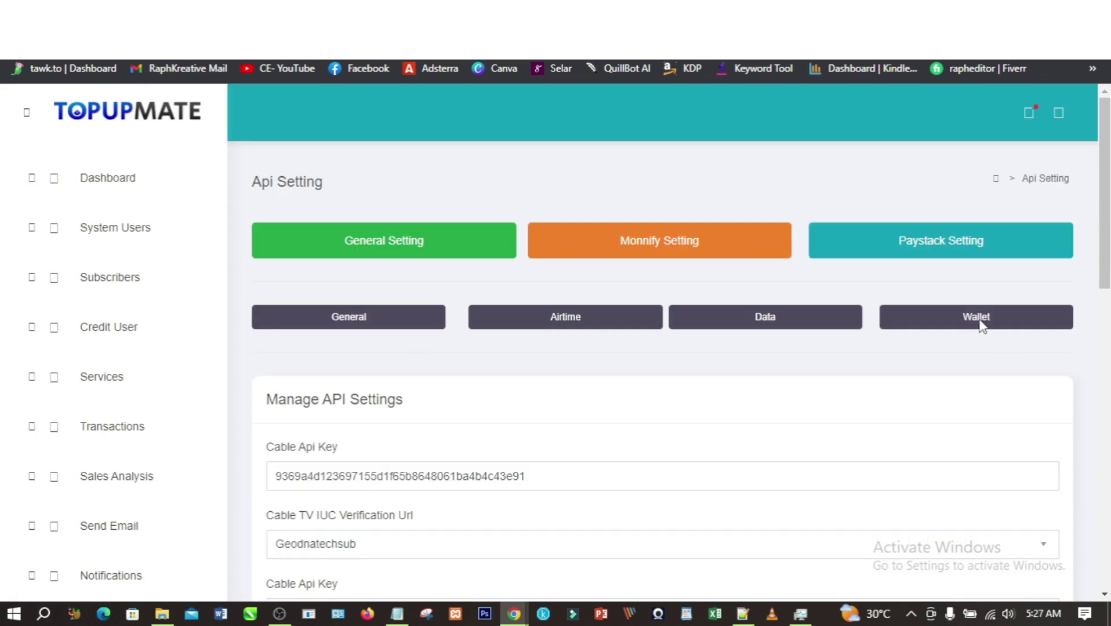
click(774, 332)
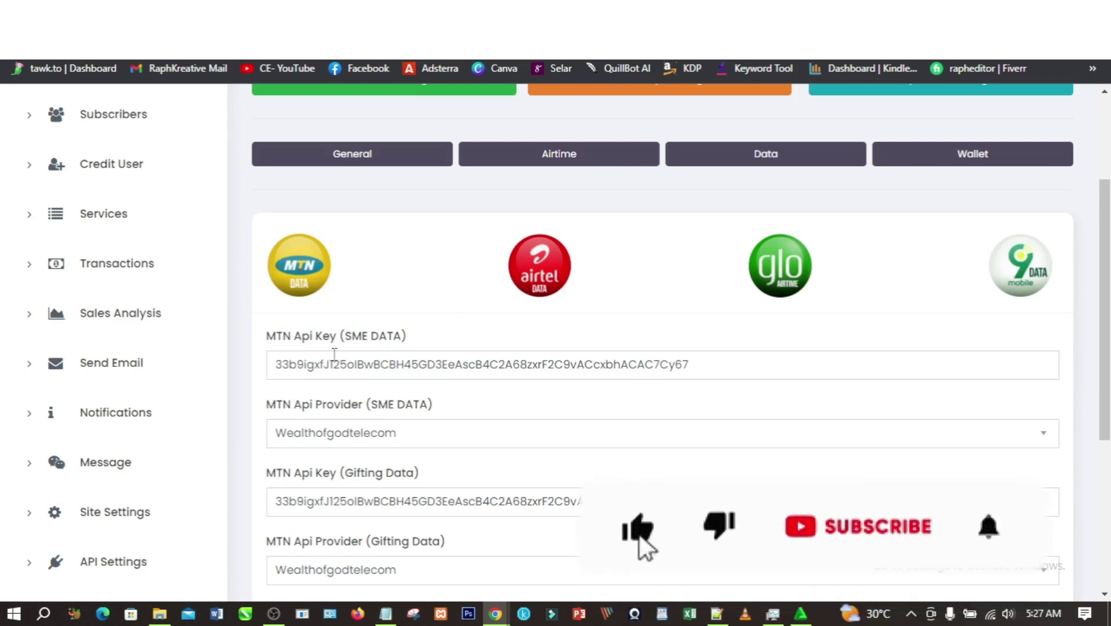
- Replace the MTN SME Data API key with the base64 token and save, keeping Wealthofgodtelecom as provider
click(454, 363)
key(ctrl+a)
key(ctrl+v)
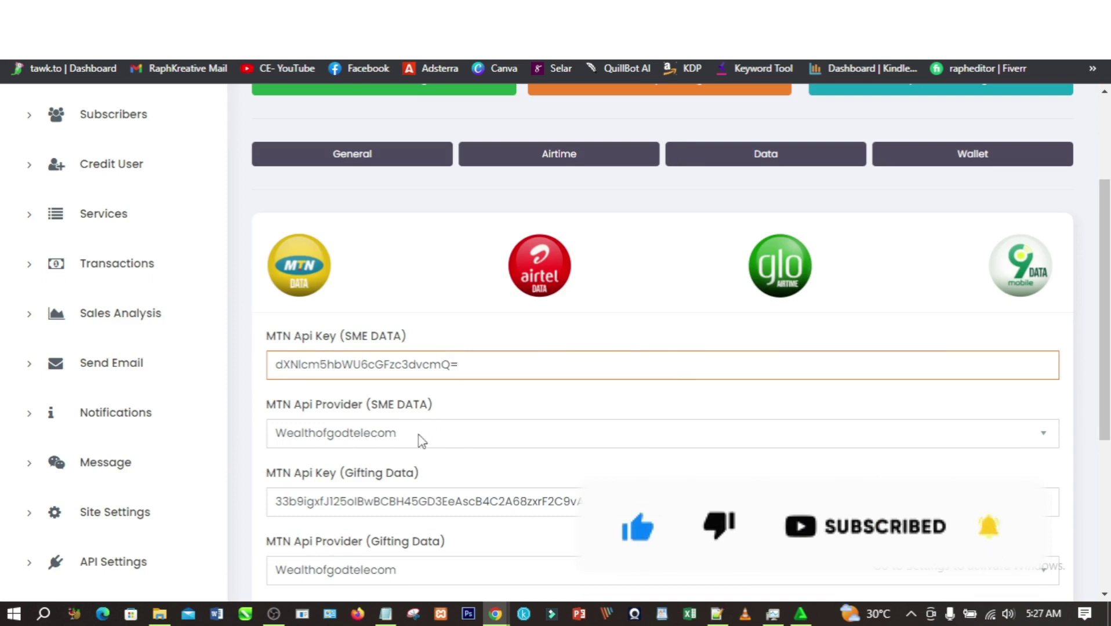
click(416, 439)
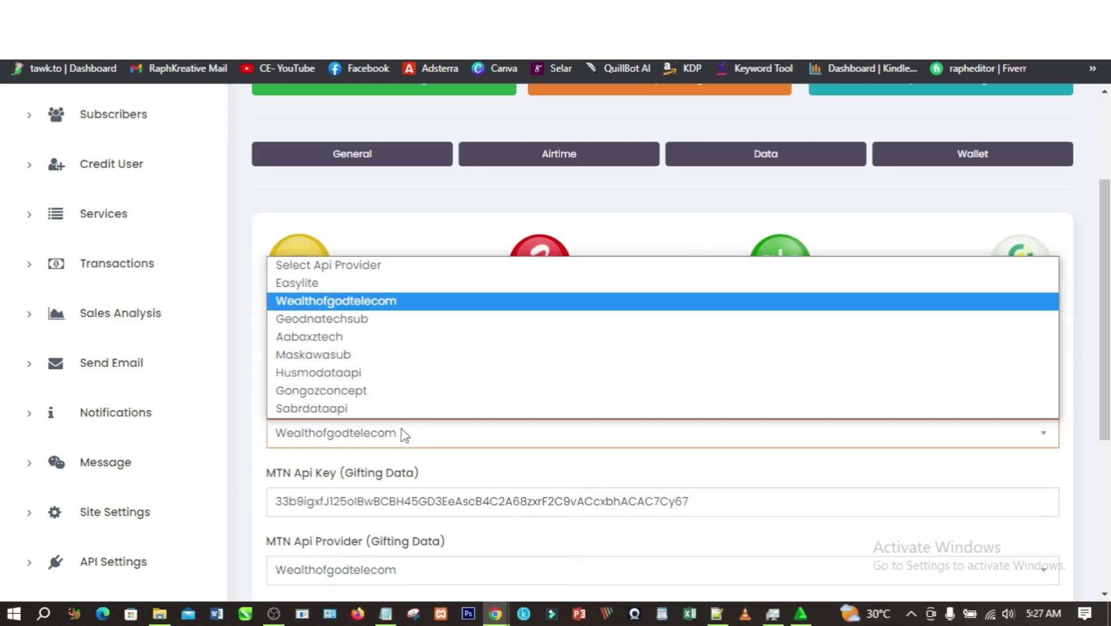
key(Down)
key(Down)
key(Down)
key(Down)
key(Down)
key(Down)
key(Escape)
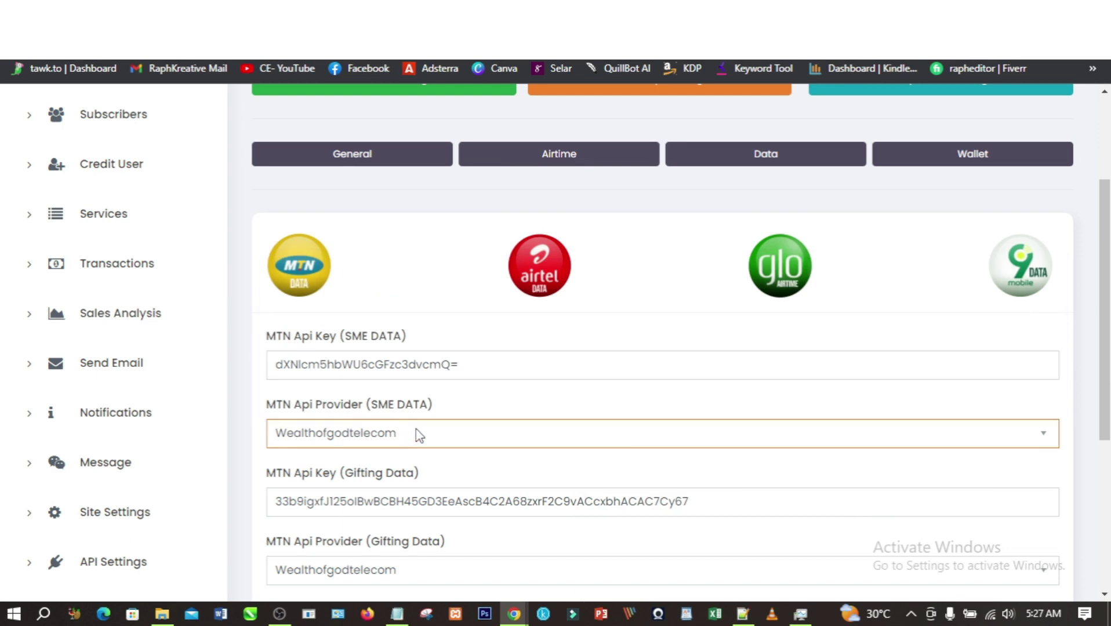
scroll(429, 435, down, 5)
click(346, 475)
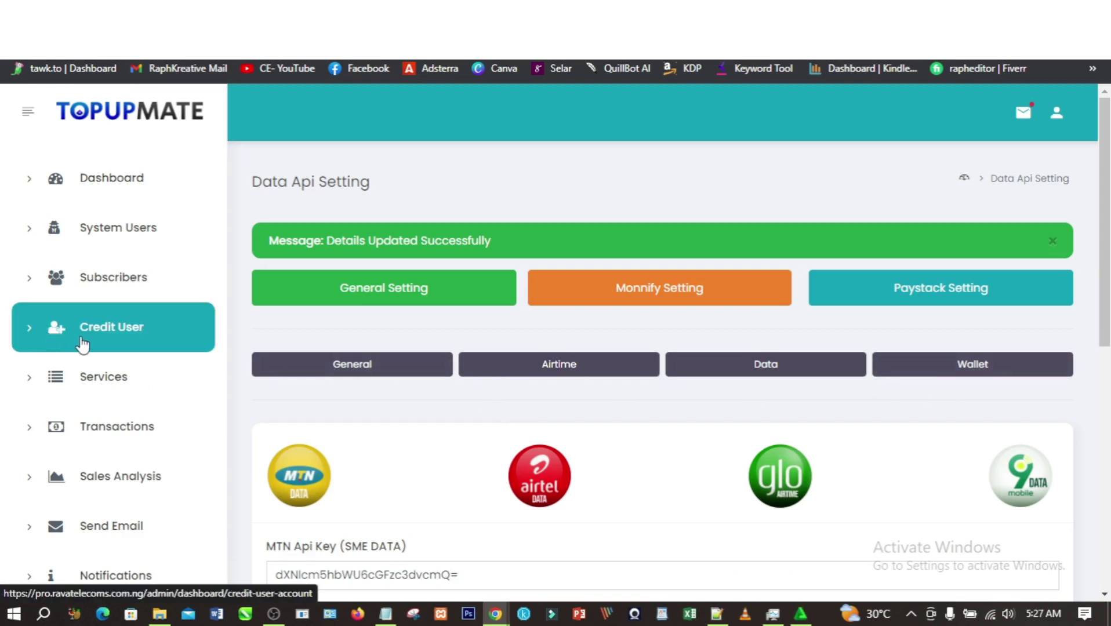
click(985, 370)
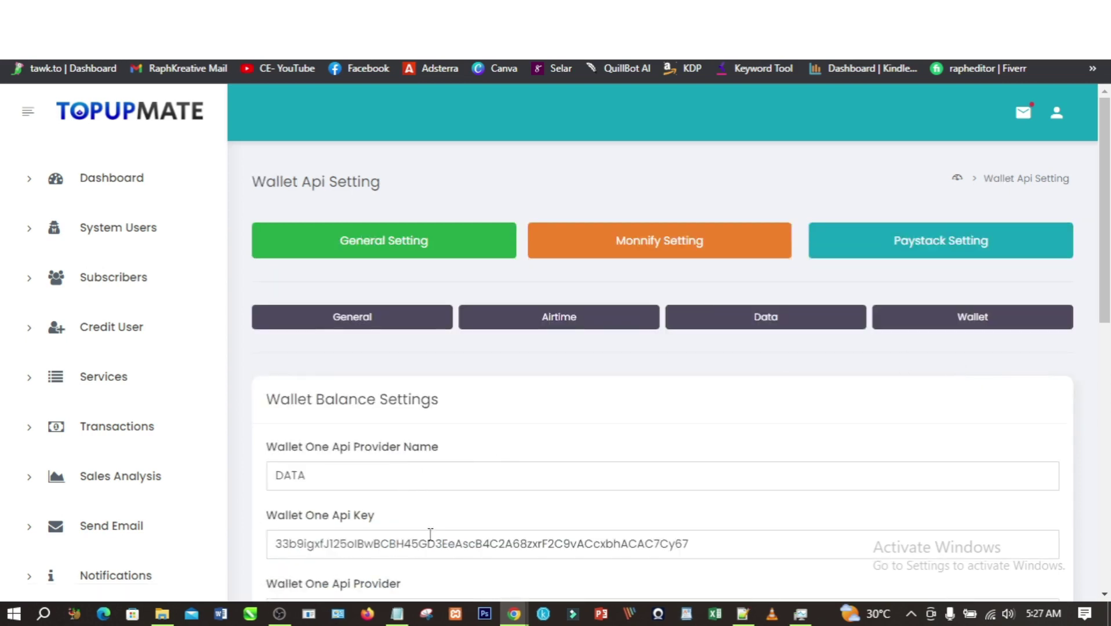
- Set the Wallet One API key to the base64 token, rename the provider to N3TDATA, and save
click(439, 544)
key(ctrl+a)
key(ctrl+v)
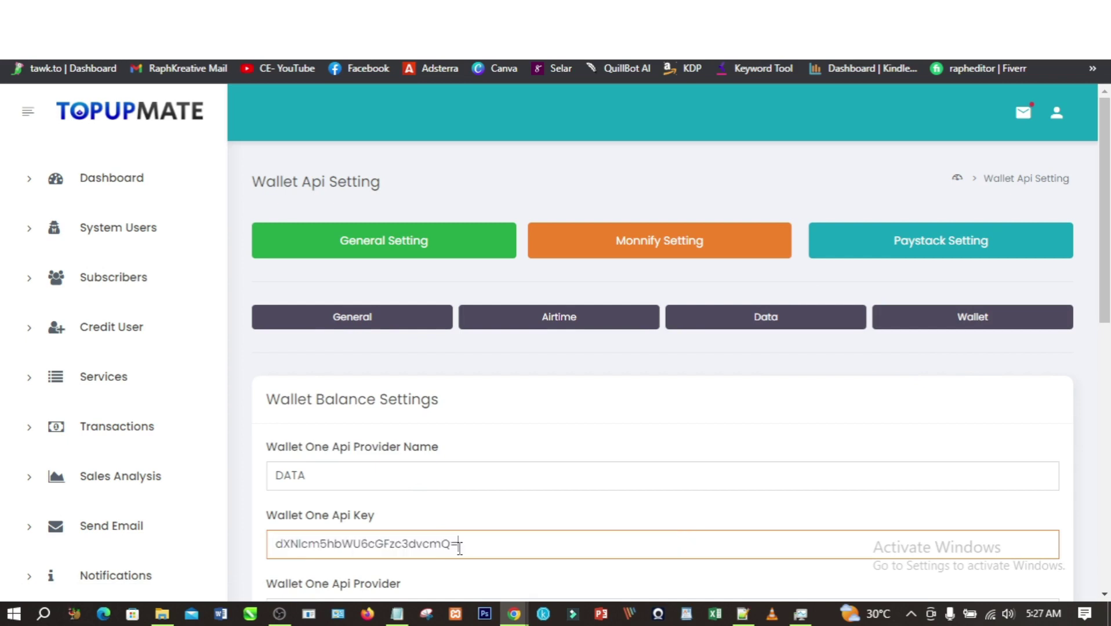
click(316, 474)
key(ctrl+a)
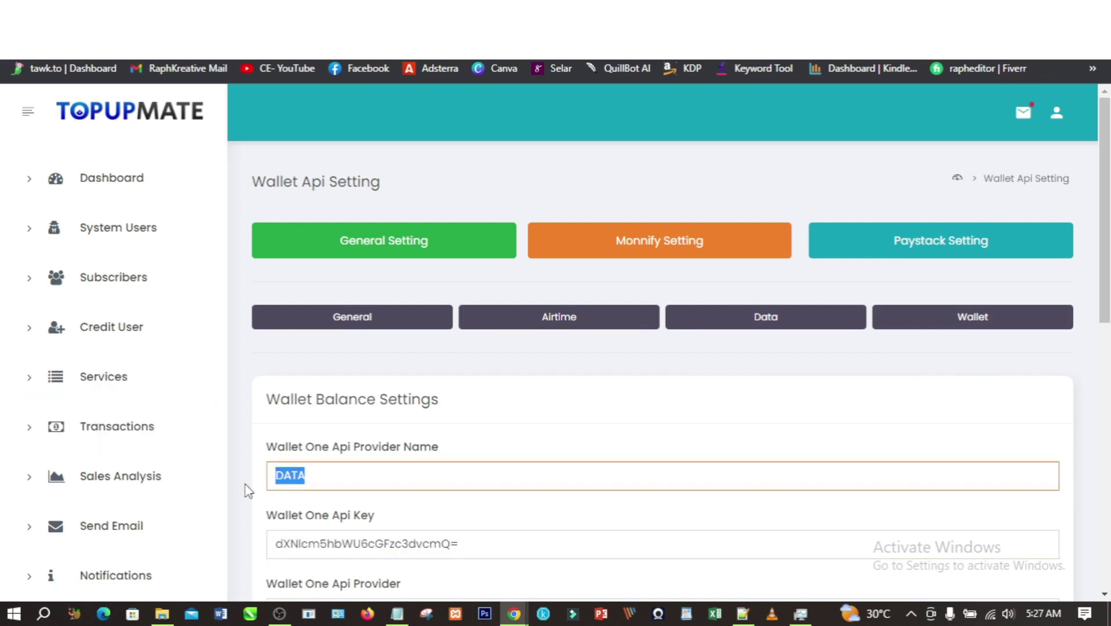
text(N3T)
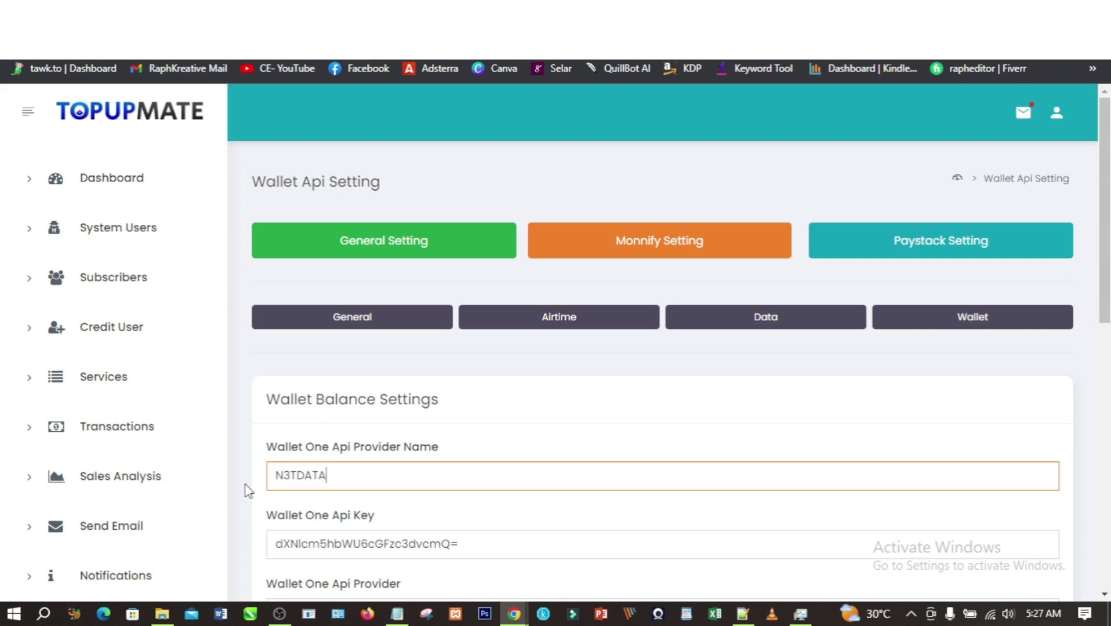
scroll(248, 491, down, 10)
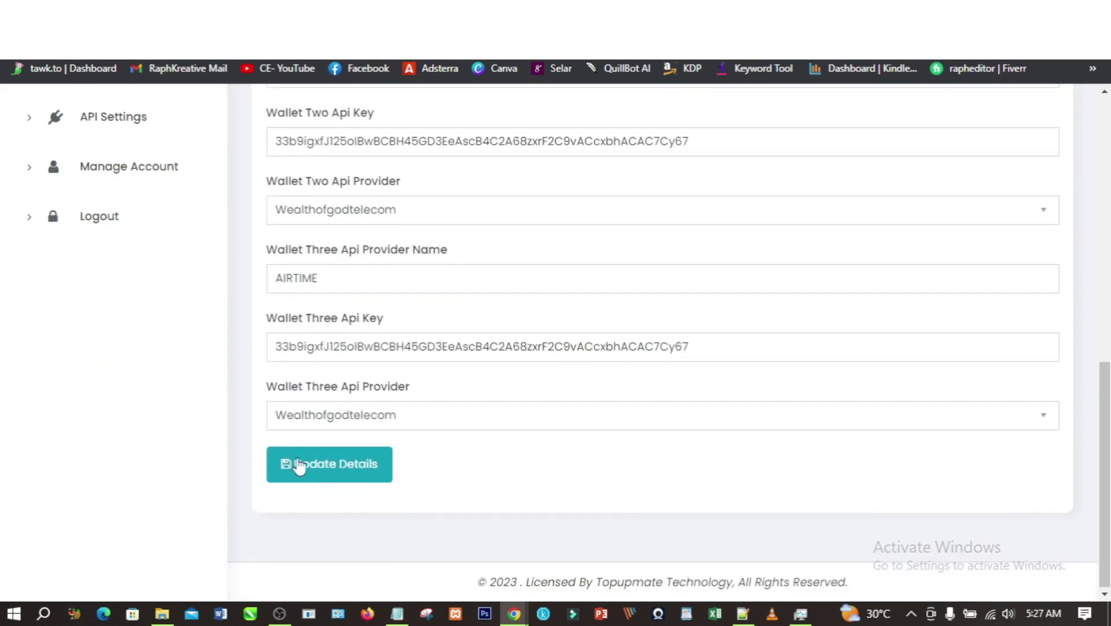
click(315, 464)
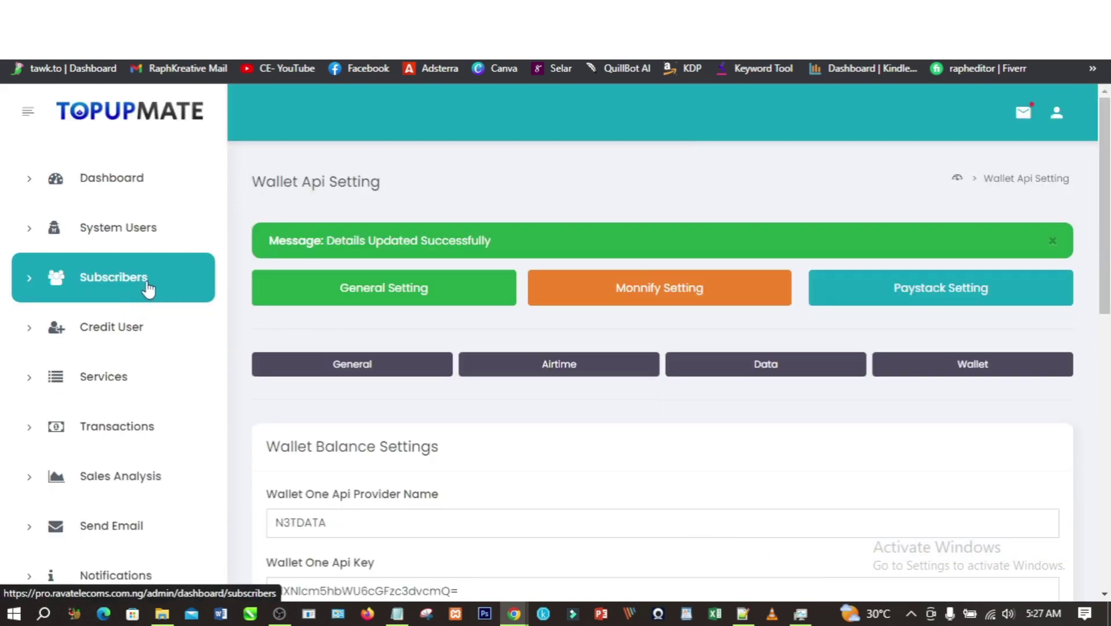
- Open the 500MB MTN plan for editing under Services > Data Plans, then return to the N3TDATA dashboard
click(120, 374)
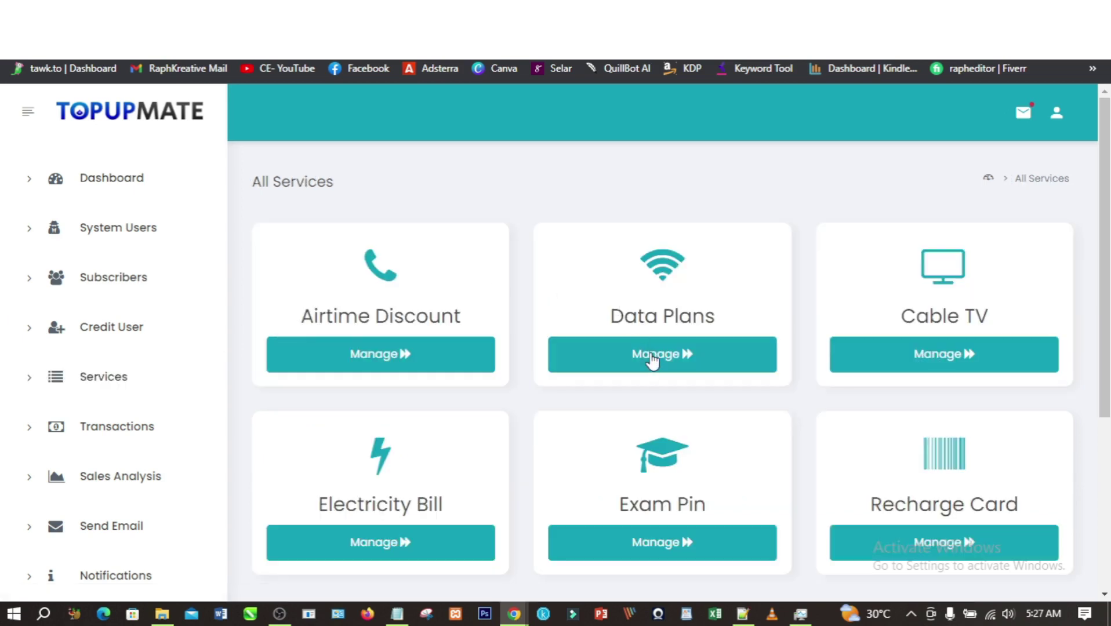
click(653, 356)
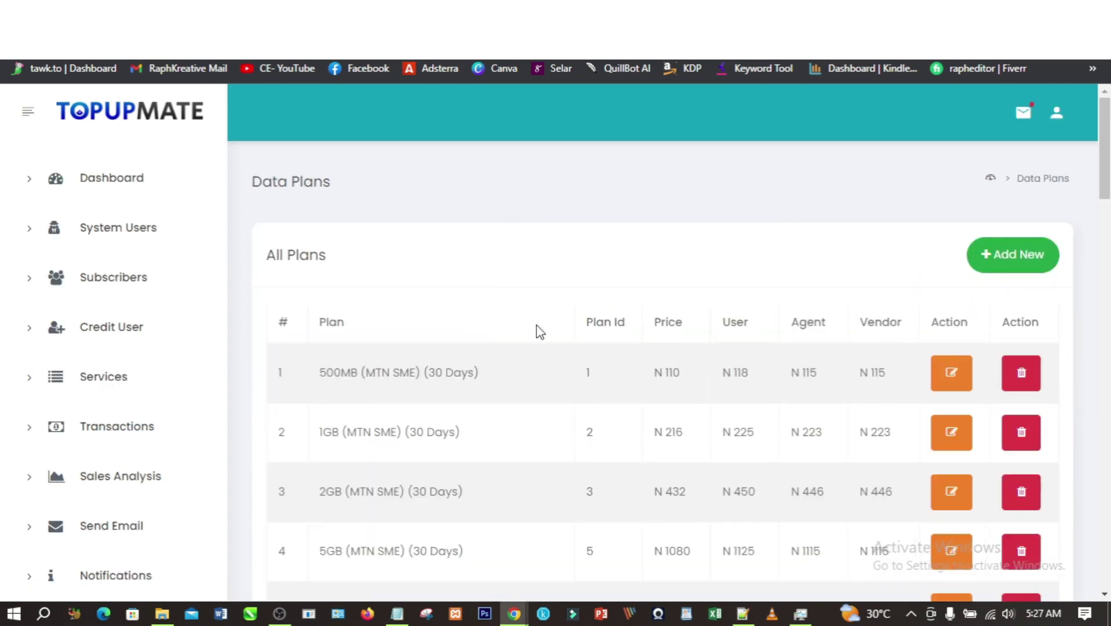
click(944, 424)
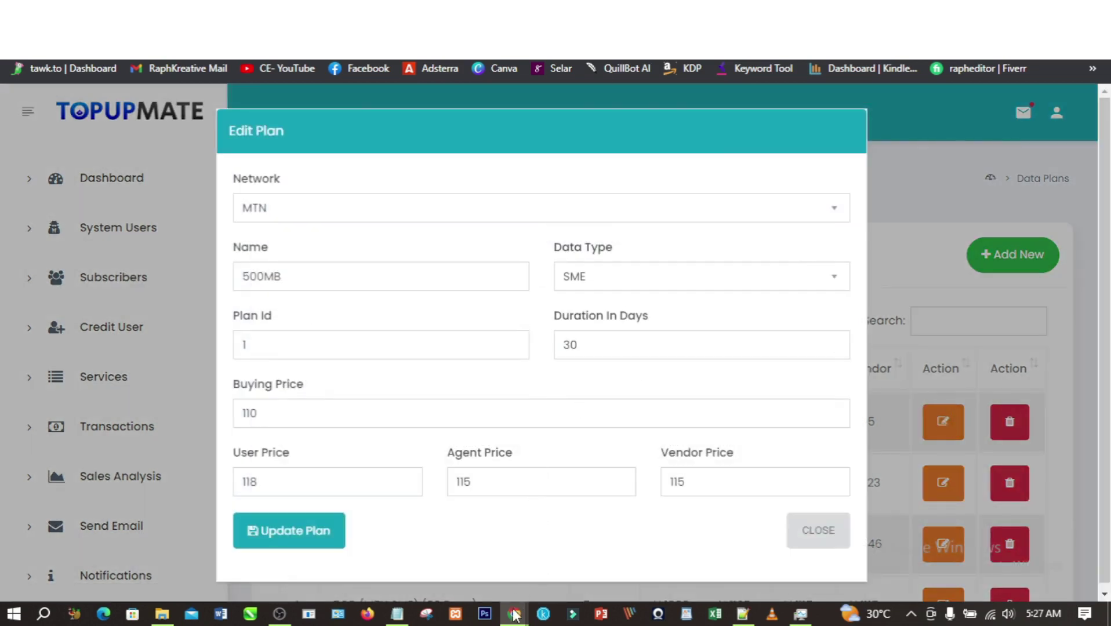
mouse_move(514, 614)
click(470, 585)
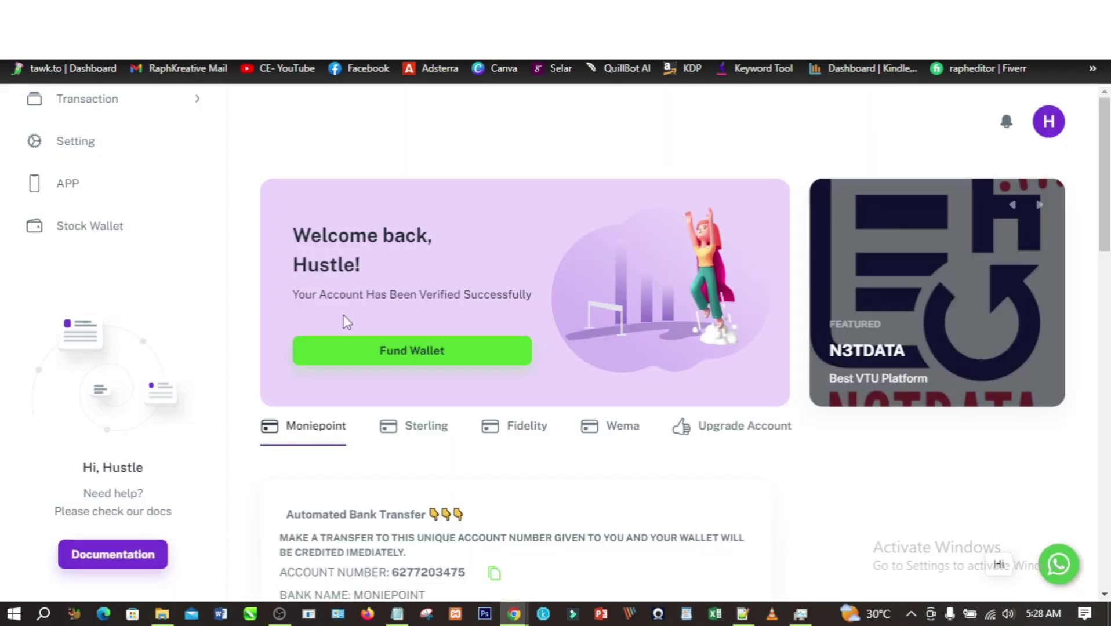
scroll(157, 270, up, 4)
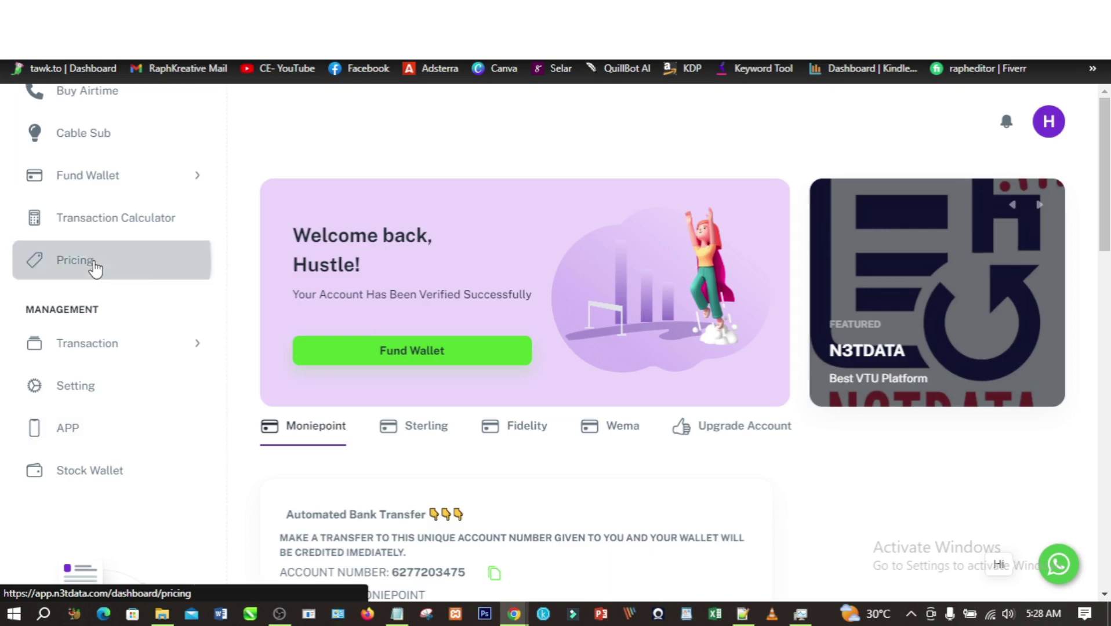
- Look up the MTN 500MB SME price (₦108.00) on N3TDATA's Pricing page, comparing it with Topupmate's plan editor
click(94, 263)
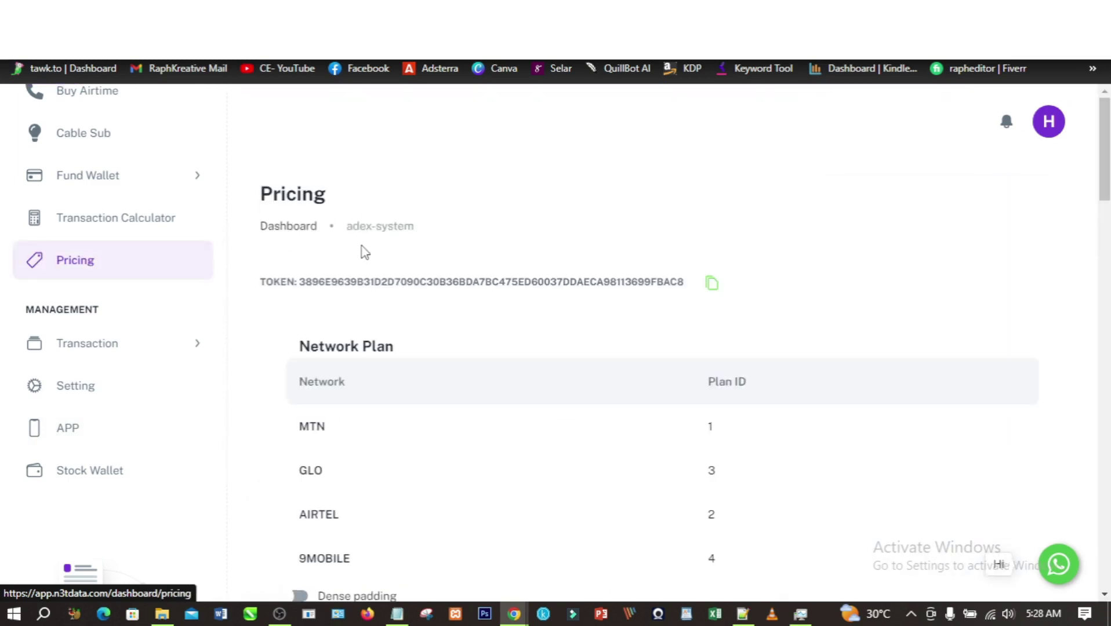
scroll(364, 252, down, 5)
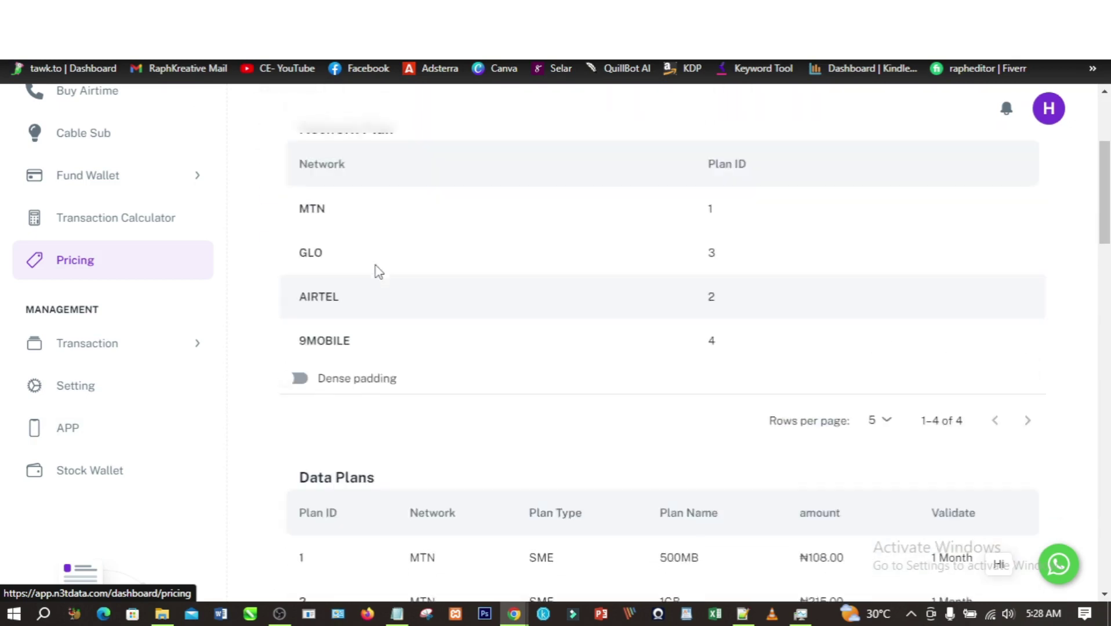
scroll(365, 270, up, 2)
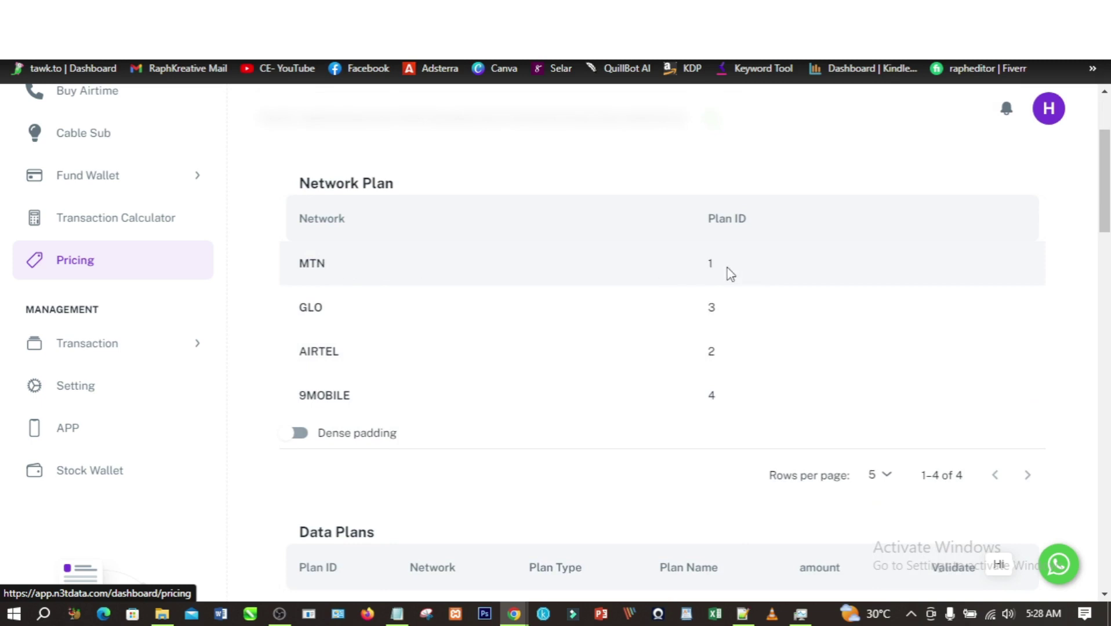
mouse_move(513, 614)
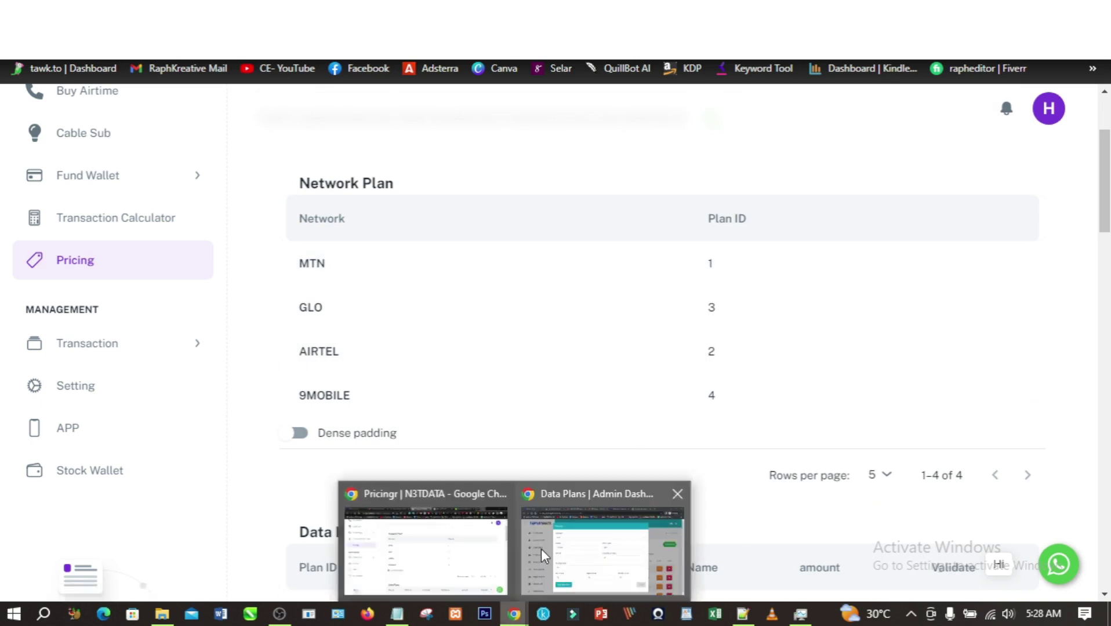
click(531, 552)
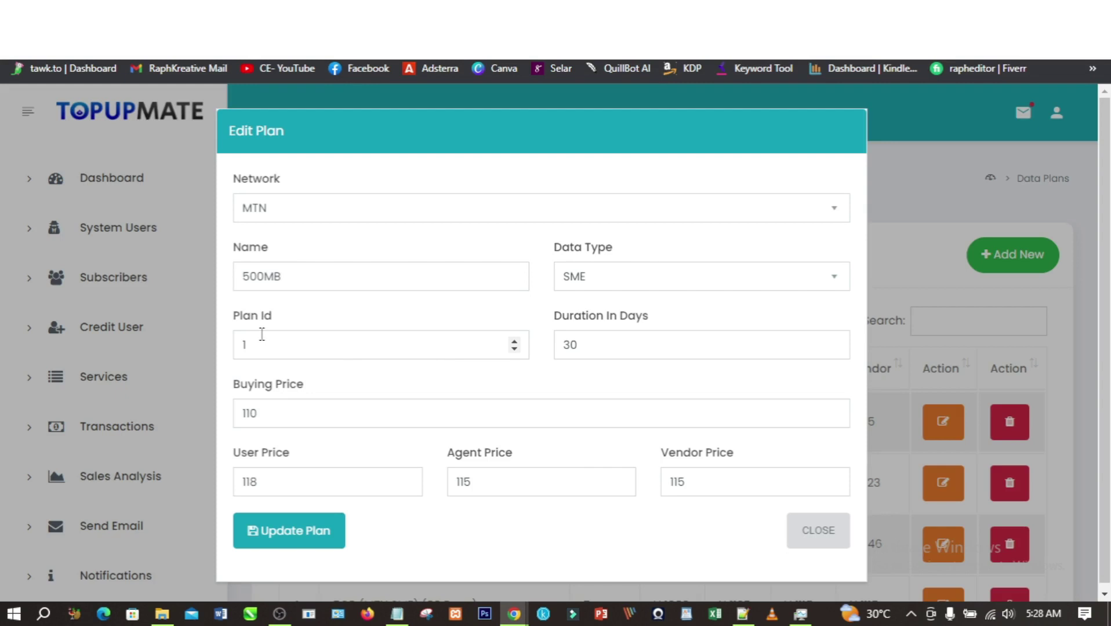
mouse_move(514, 614)
click(442, 558)
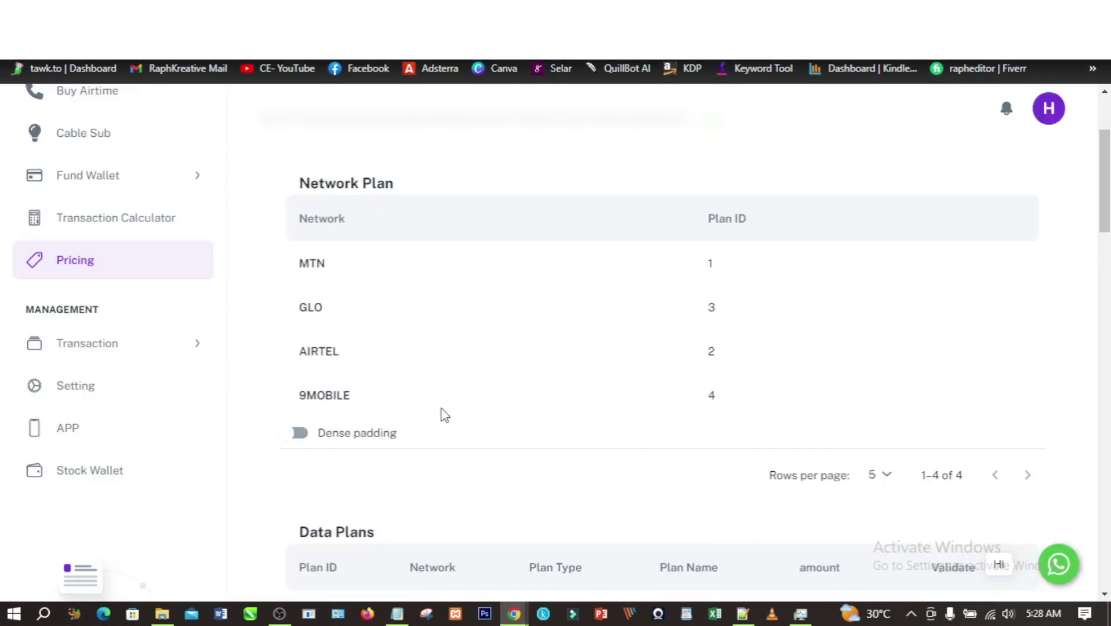
scroll(443, 372, down, 3)
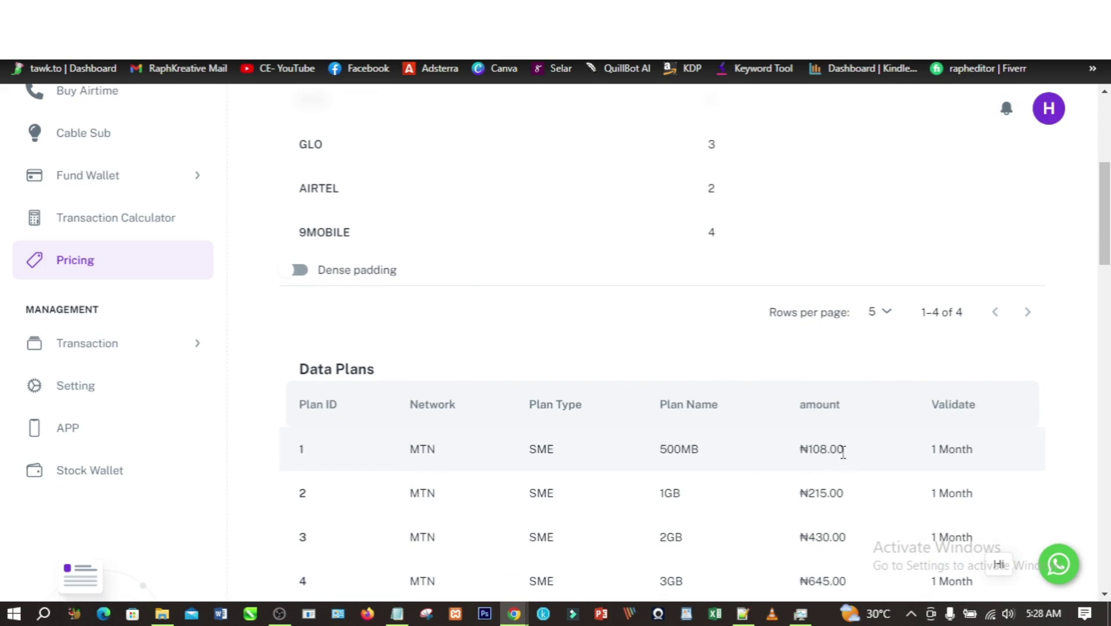
- In the Edit Plan form, change buying price 110 to 108, user to 150, agent to 135, vendor 115 to 130, and update
mouse_move(514, 614)
click(574, 574)
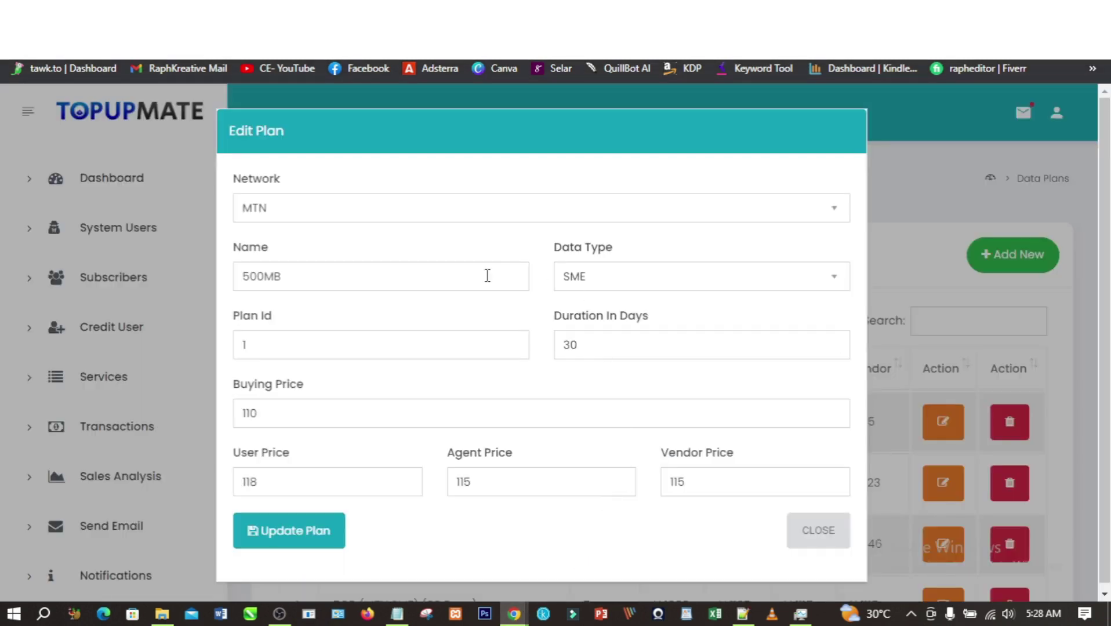
double_click(245, 413)
text(10)
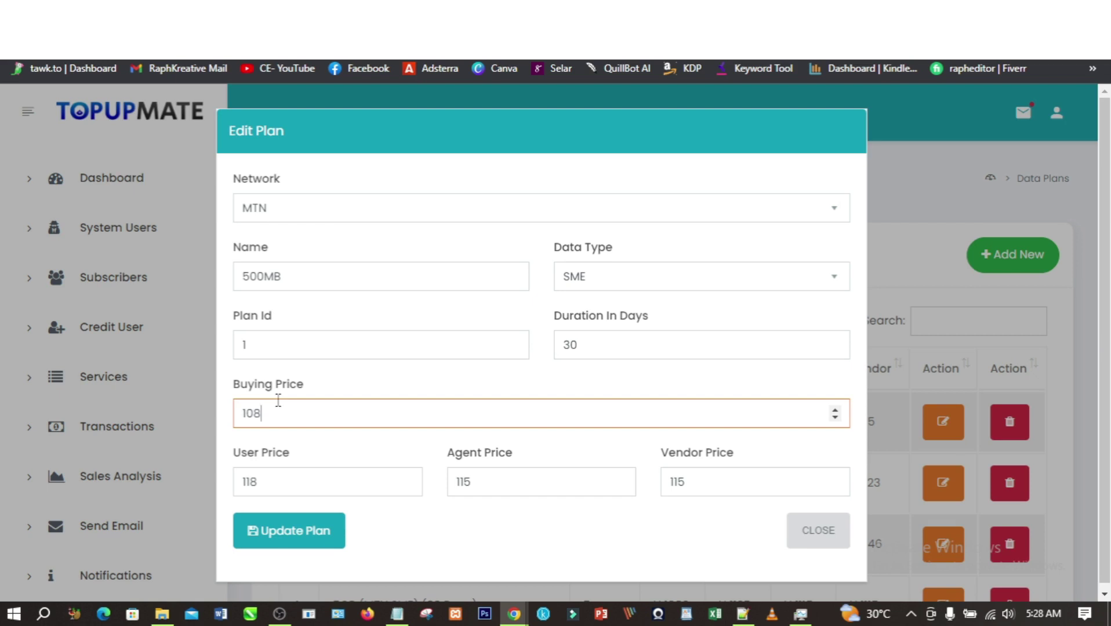
click(281, 480)
key(BackSpace)
key(BackSpace)
text(50)
click(503, 480)
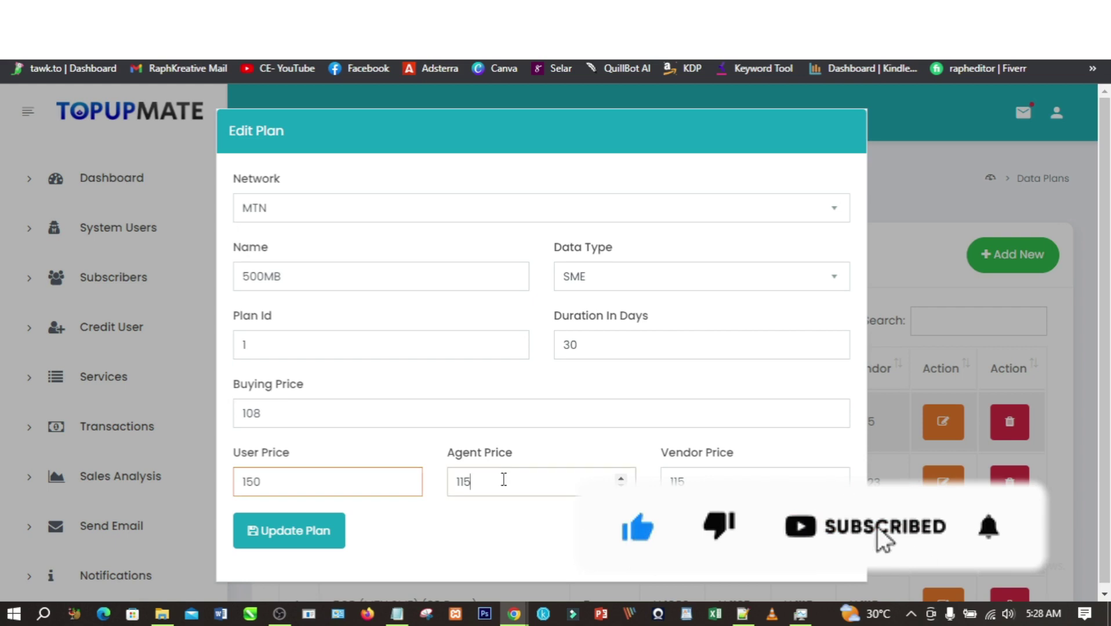
key(BackSpace)
key(BackSpace)
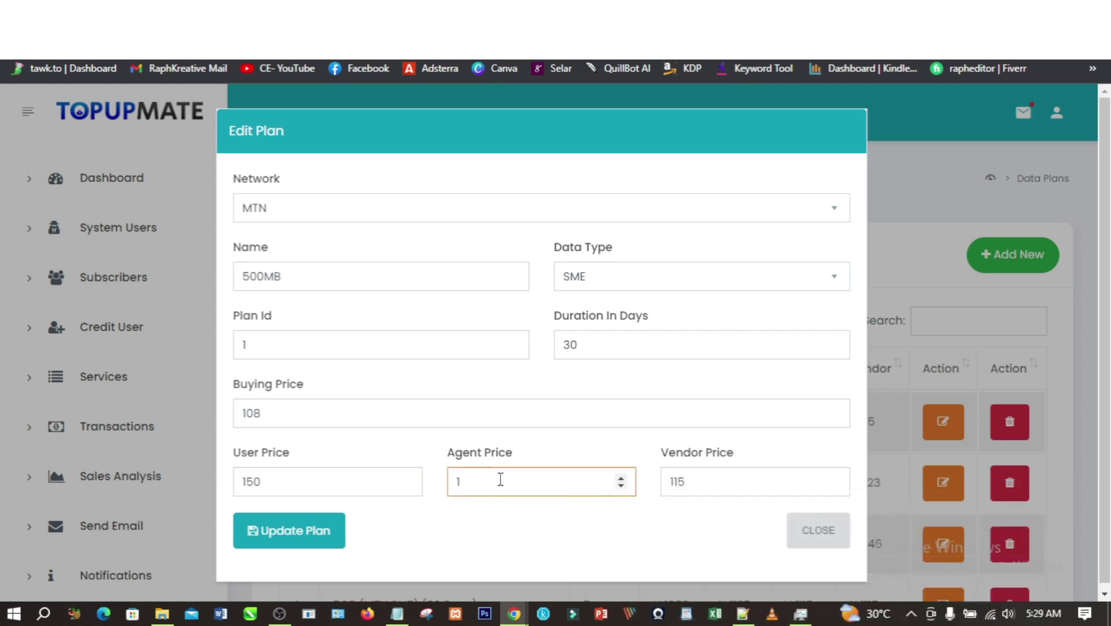
text(35)
drag(702, 479, 665, 475)
text(130)
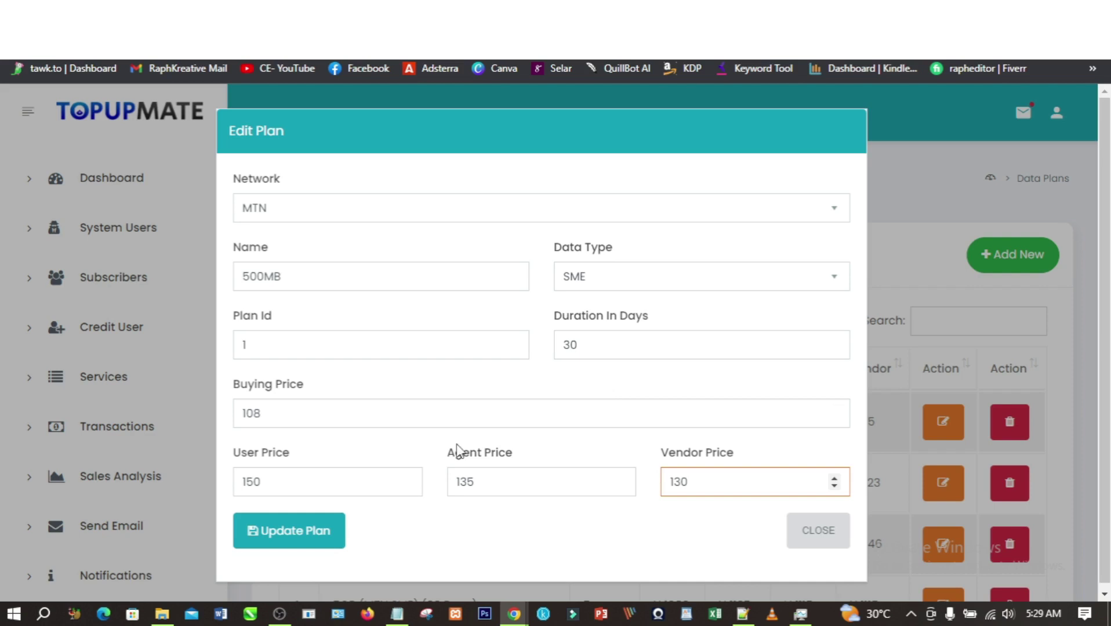
click(293, 528)
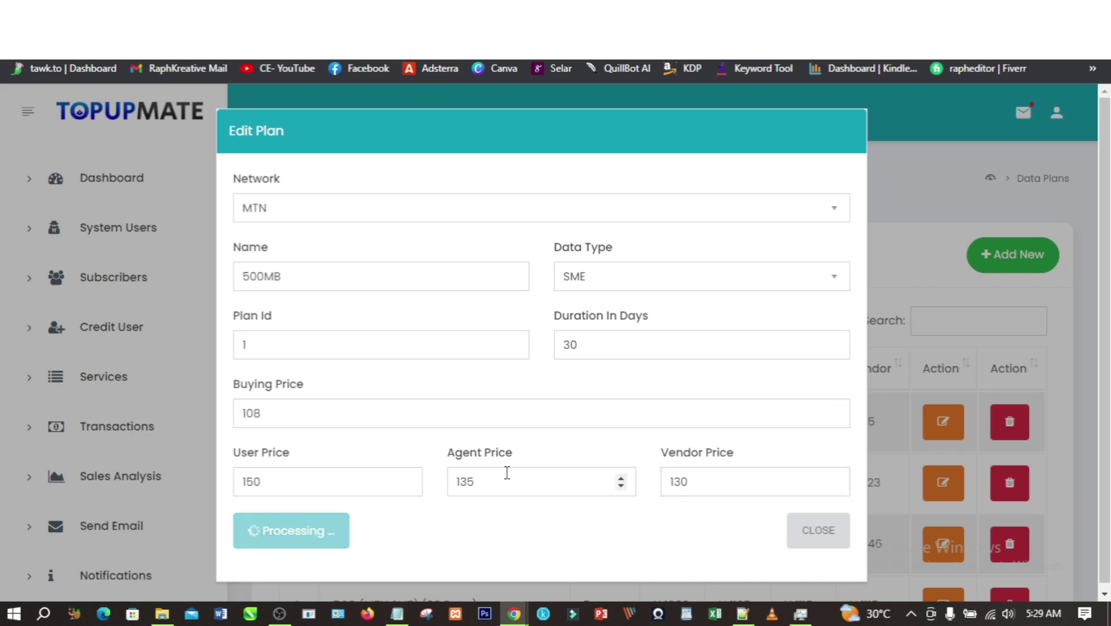
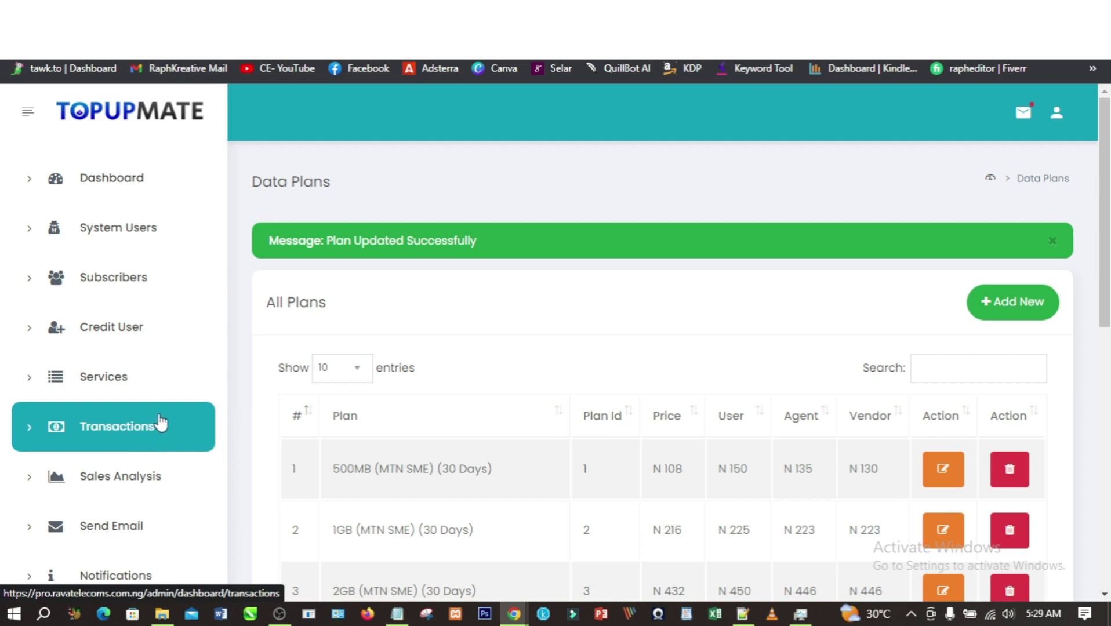
- Review Sales Analysis: today's airtime, data and cable TV transactions, sales and profit are all zero
click(119, 474)
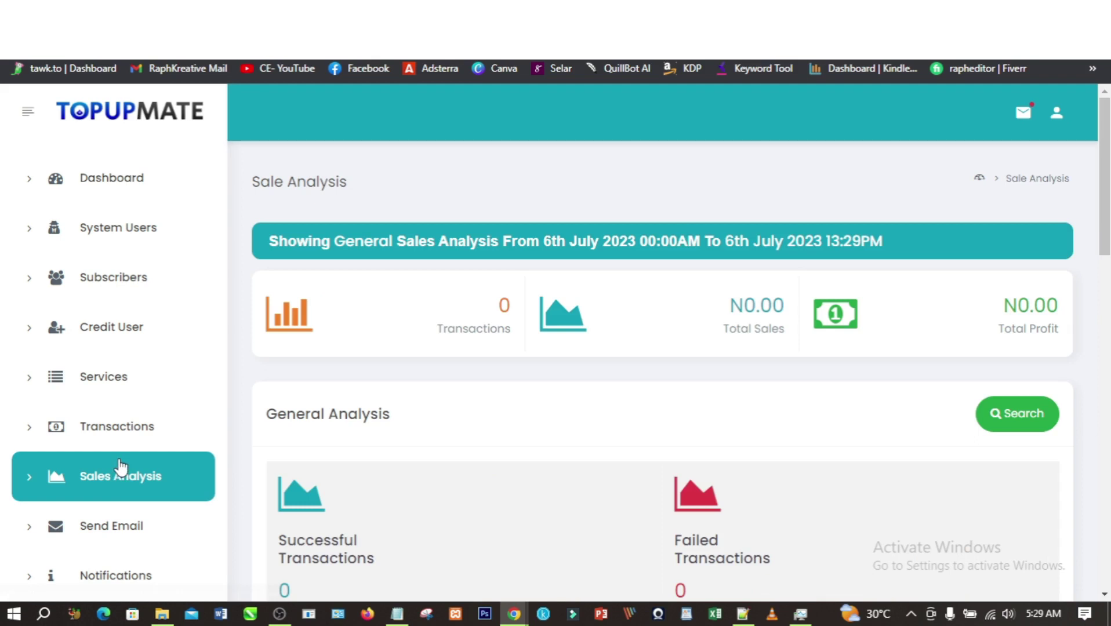
scroll(441, 327, down, 1)
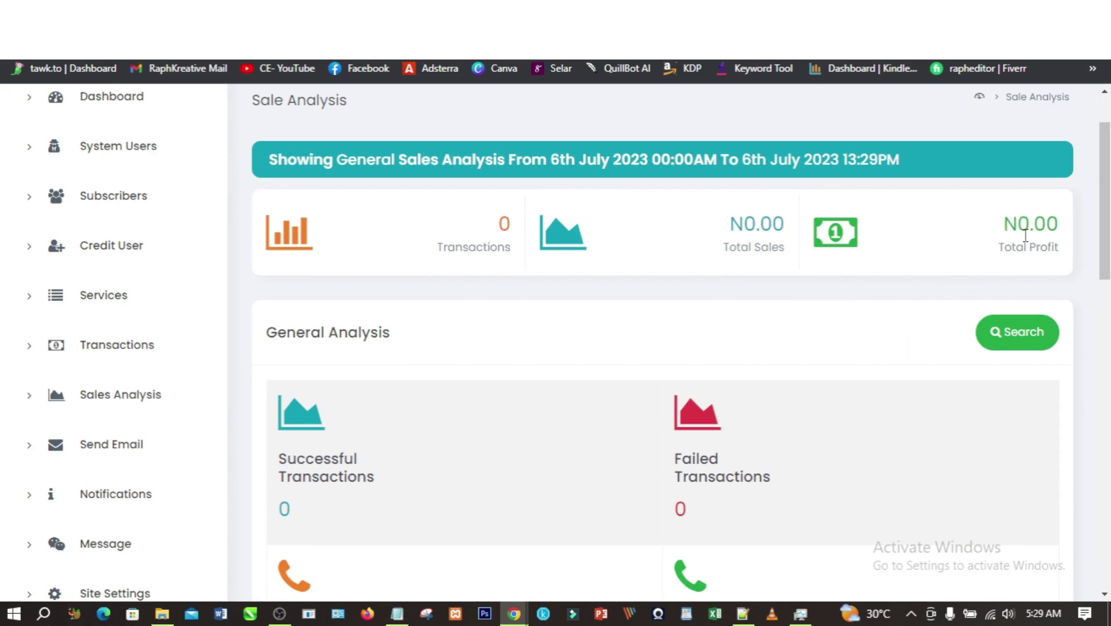
scroll(657, 361, down, 3)
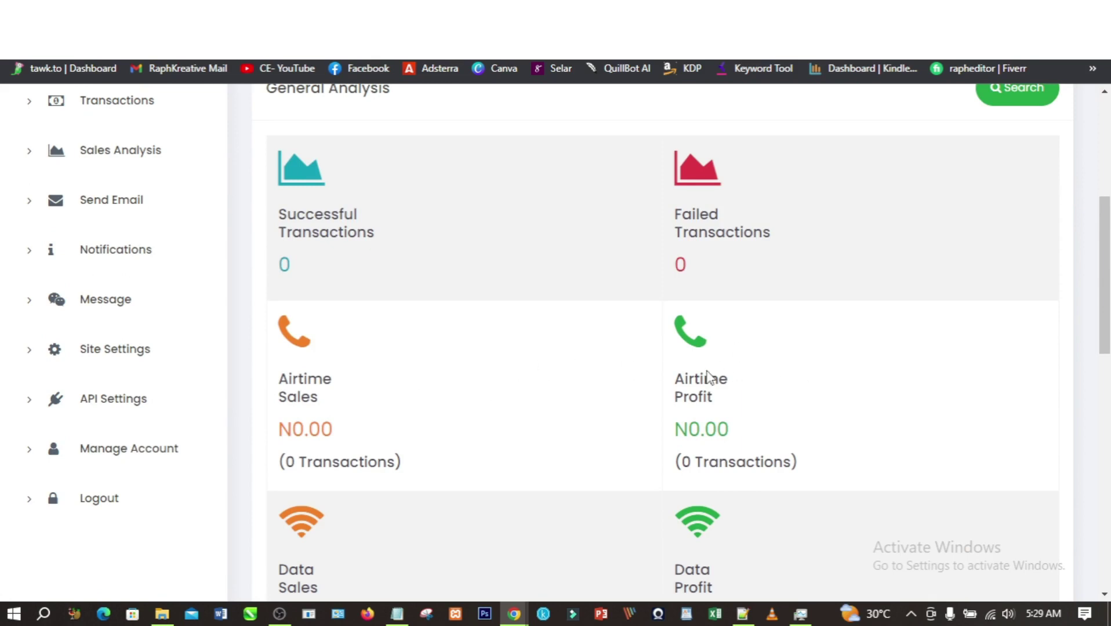
scroll(753, 398, down, 2)
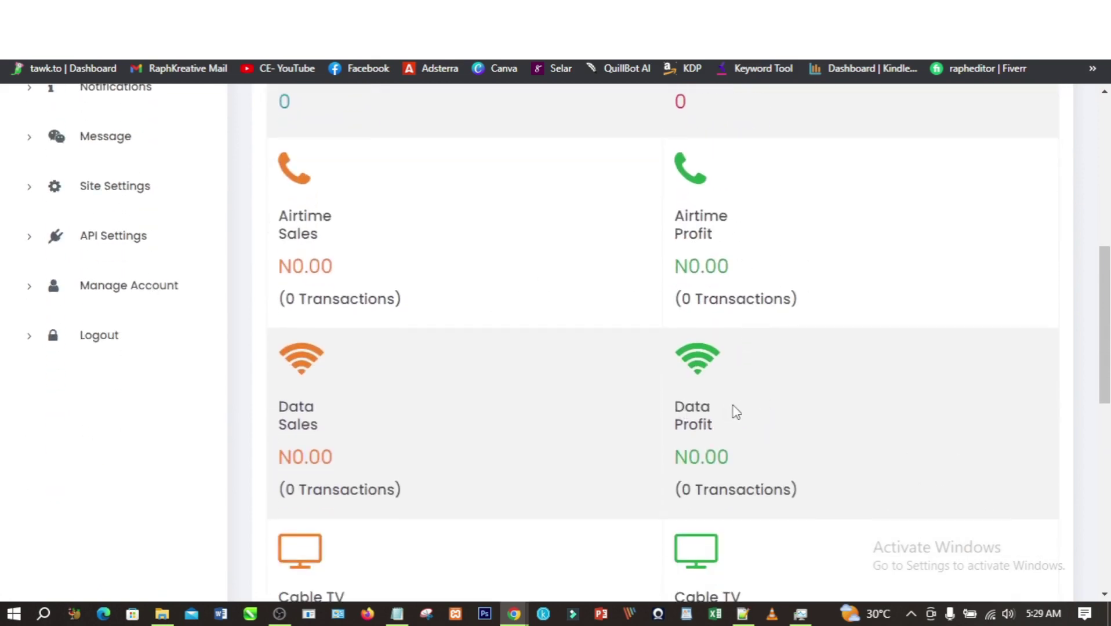
scroll(733, 435, down, 2)
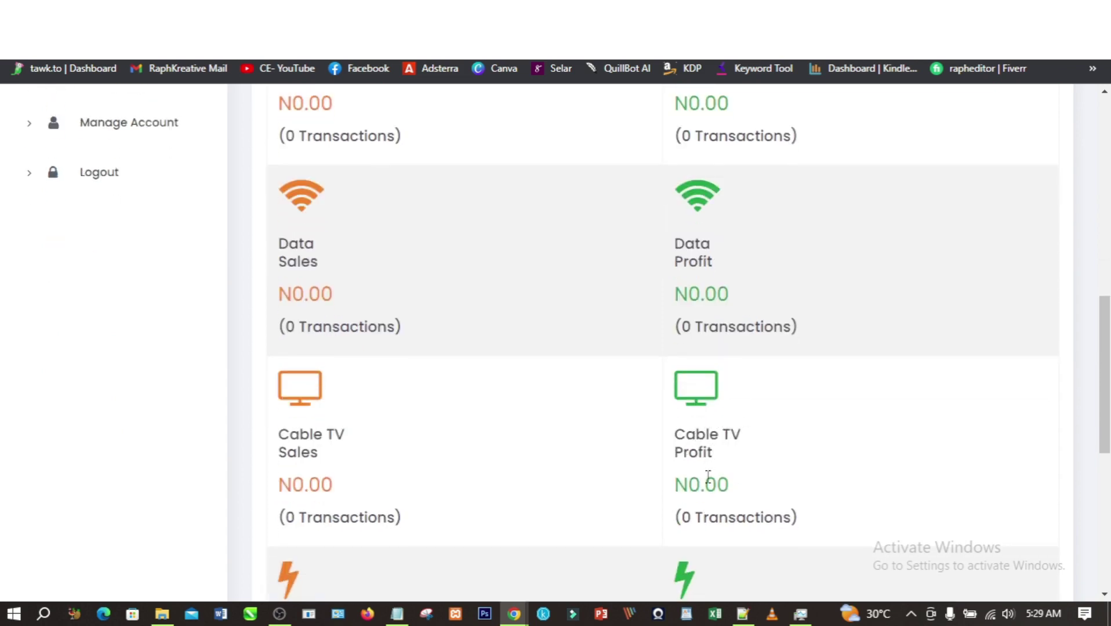
scroll(708, 476, up, 2)
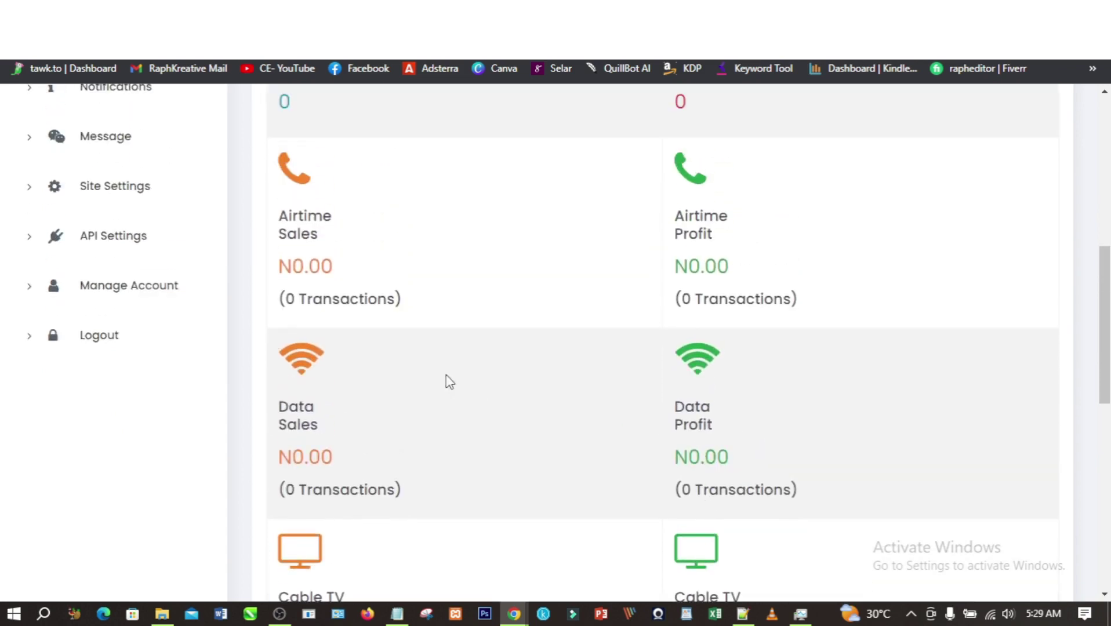
click(171, 296)
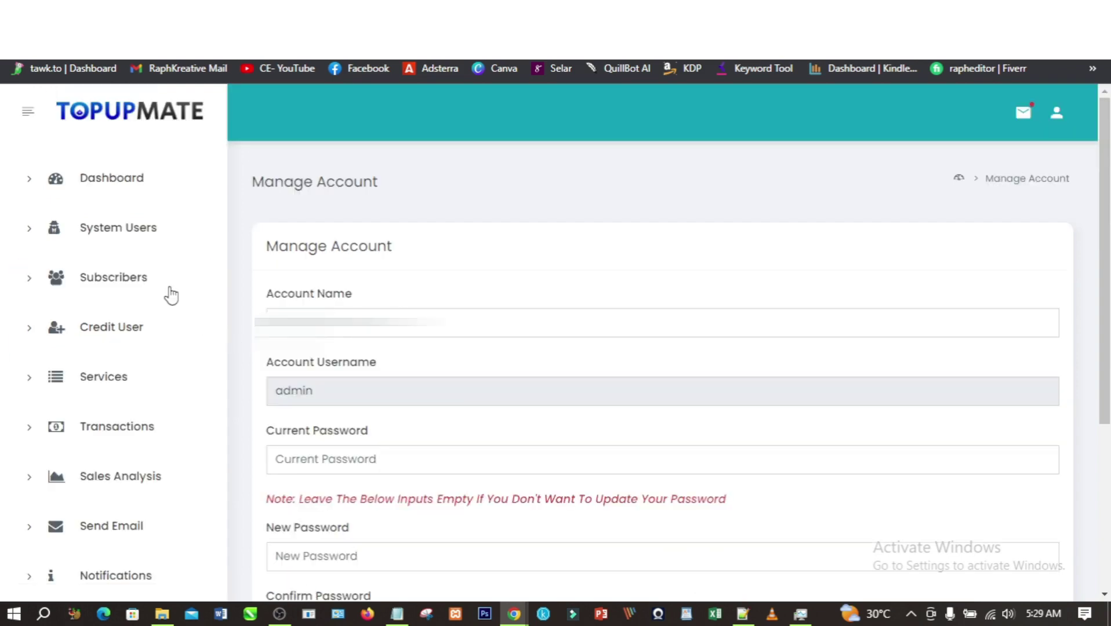
- Change the admin Account Name to DataVending
drag(447, 323, 251, 323)
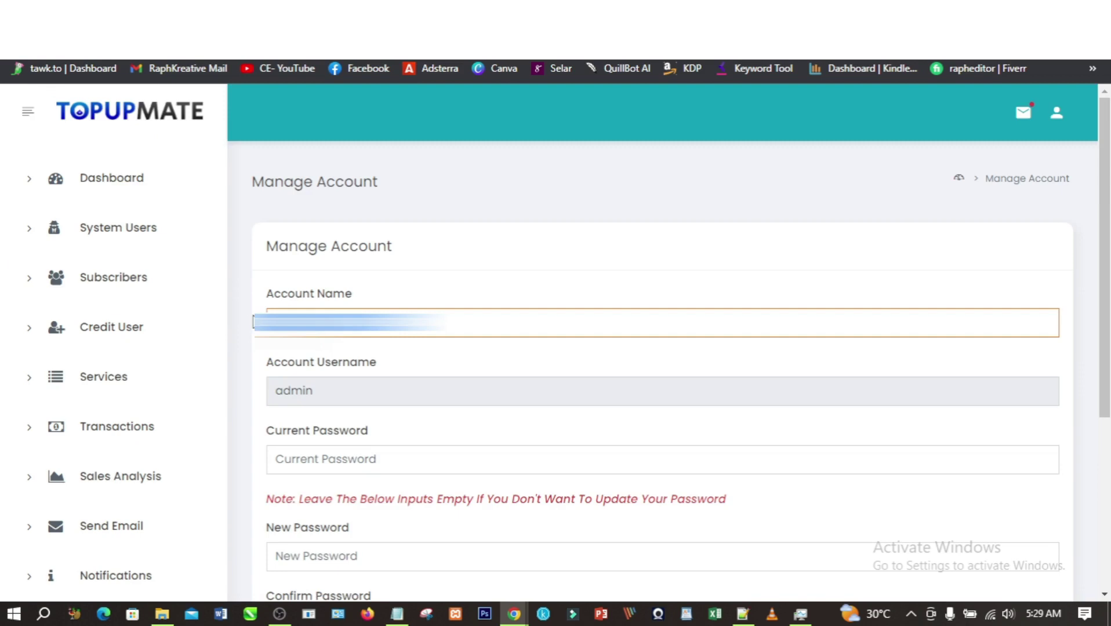
text(Da)
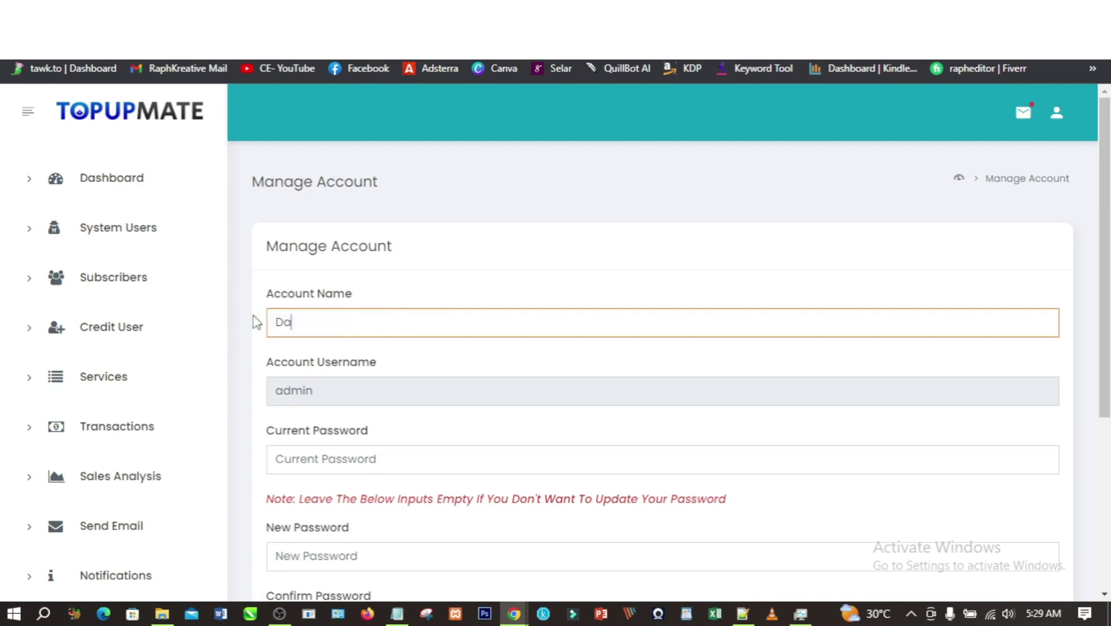
text(taVending)
click(415, 357)
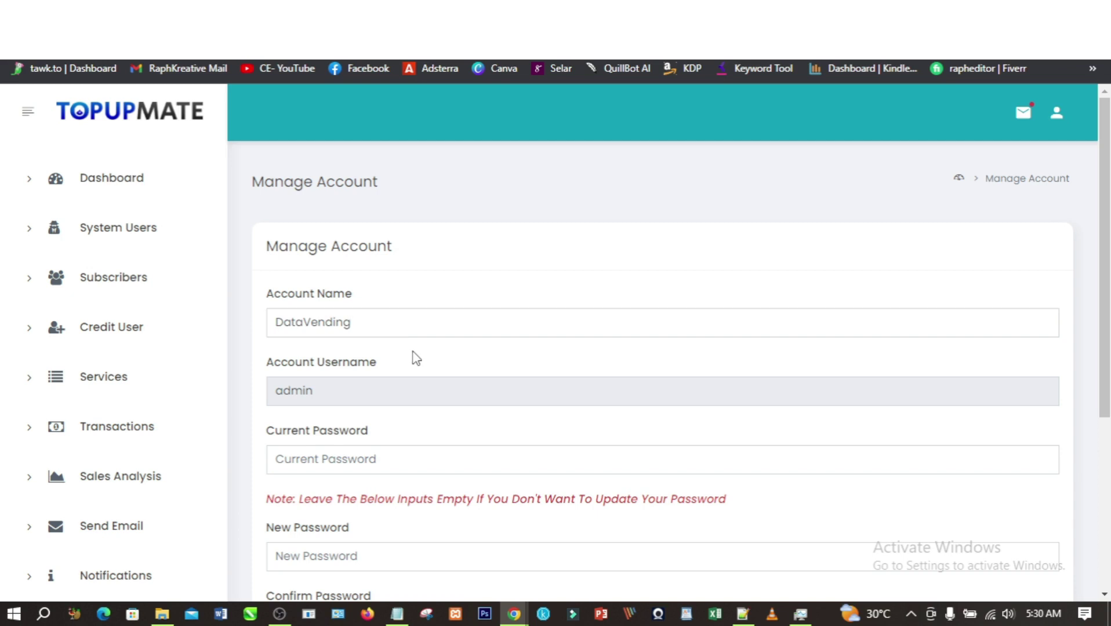
scroll(415, 357, down, 1)
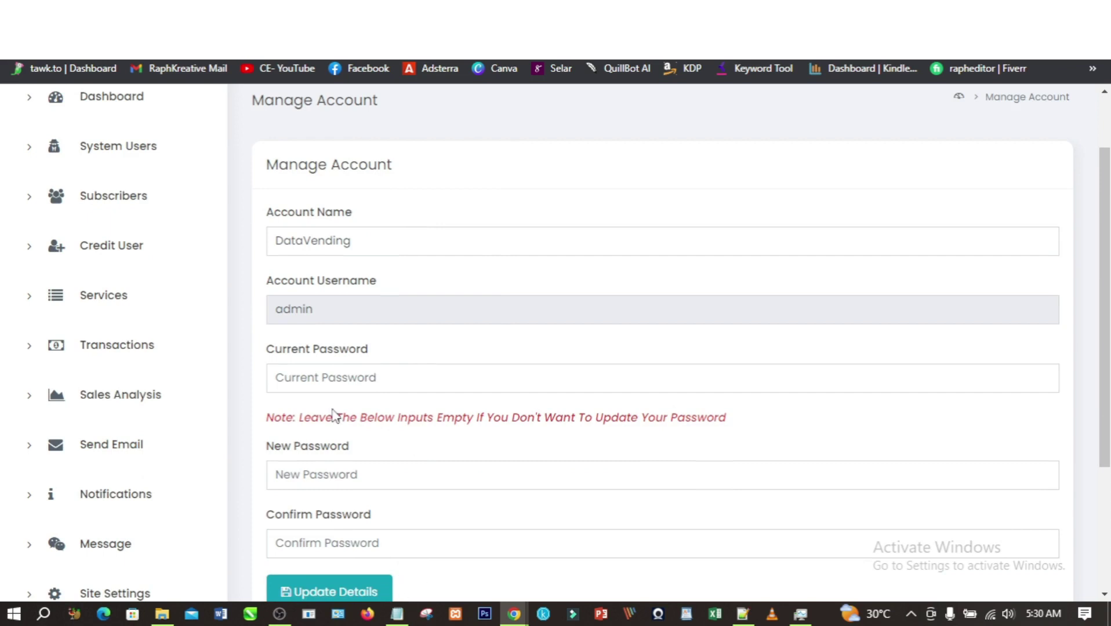
- Enter the current password, set and confirm a new password, and save the account details
click(365, 380)
key(ctrl+v)
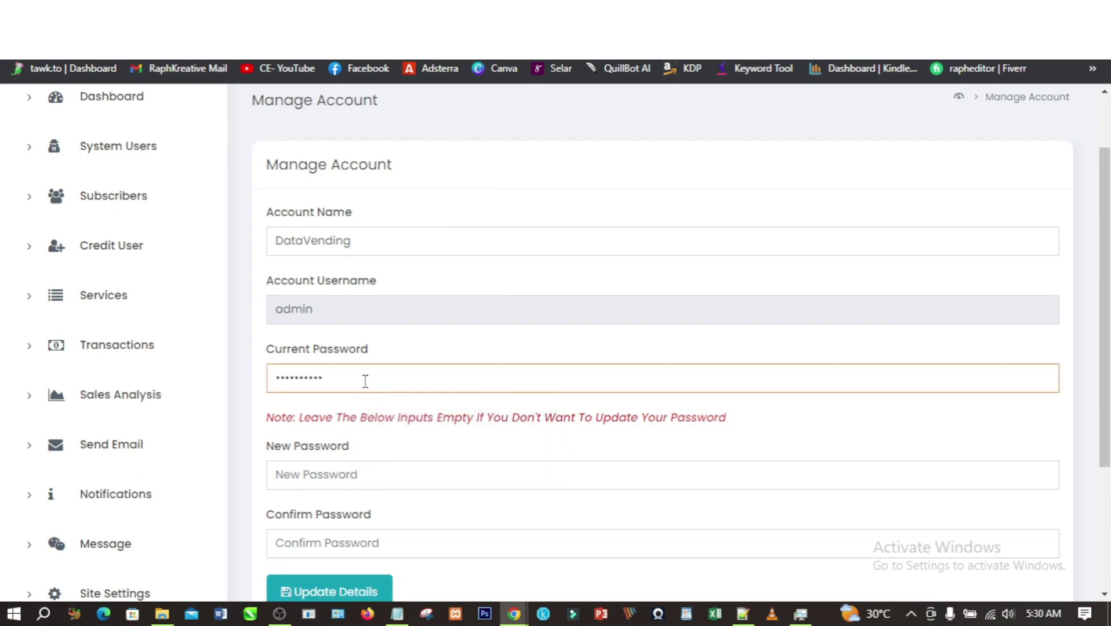
click(470, 479)
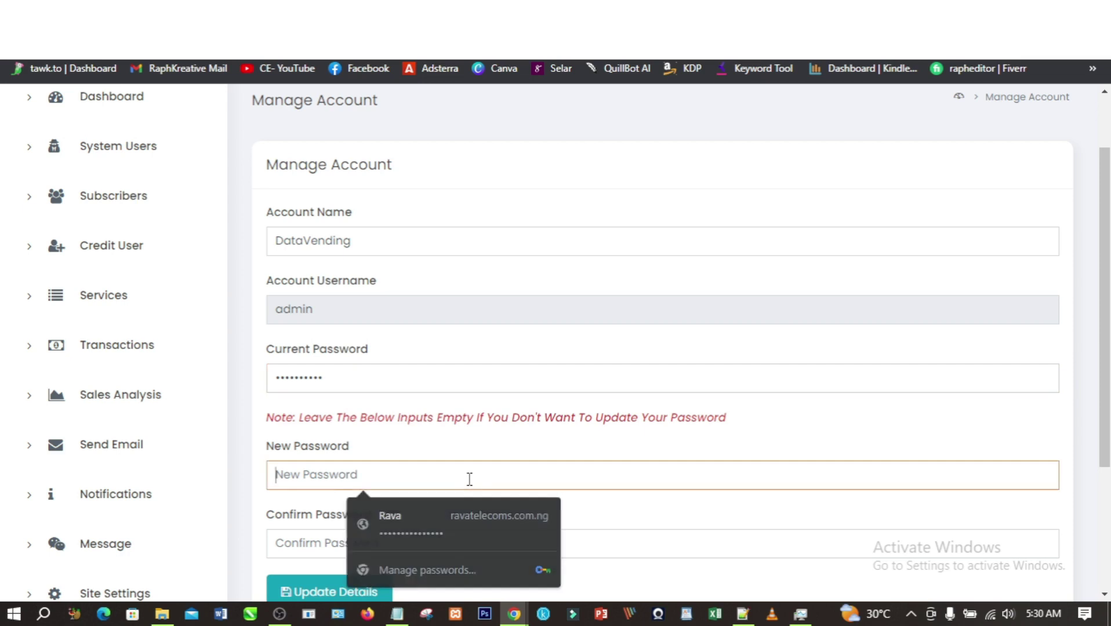
text(••)
key(BackSpace)
key(BackSpace)
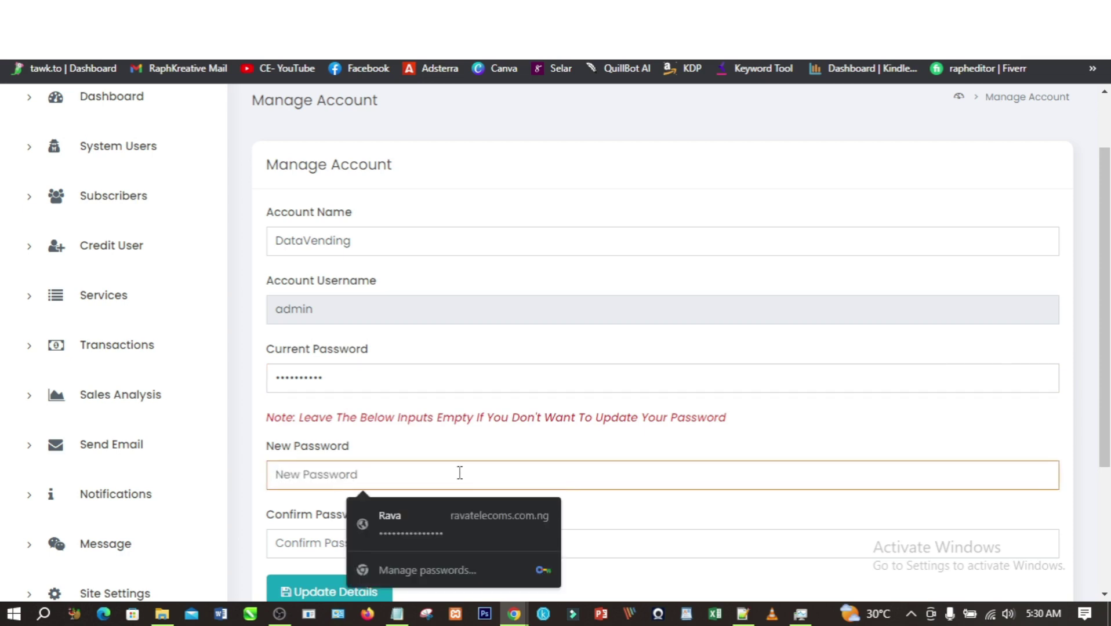
text(•••)
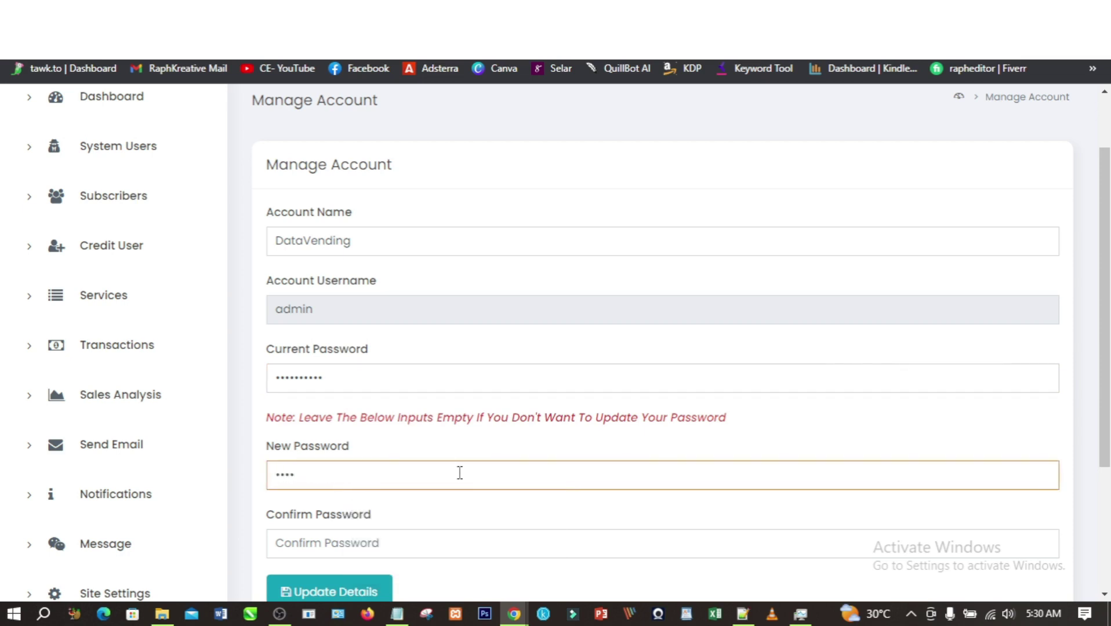
click(424, 550)
text(••••)
scroll(428, 539, down, 2)
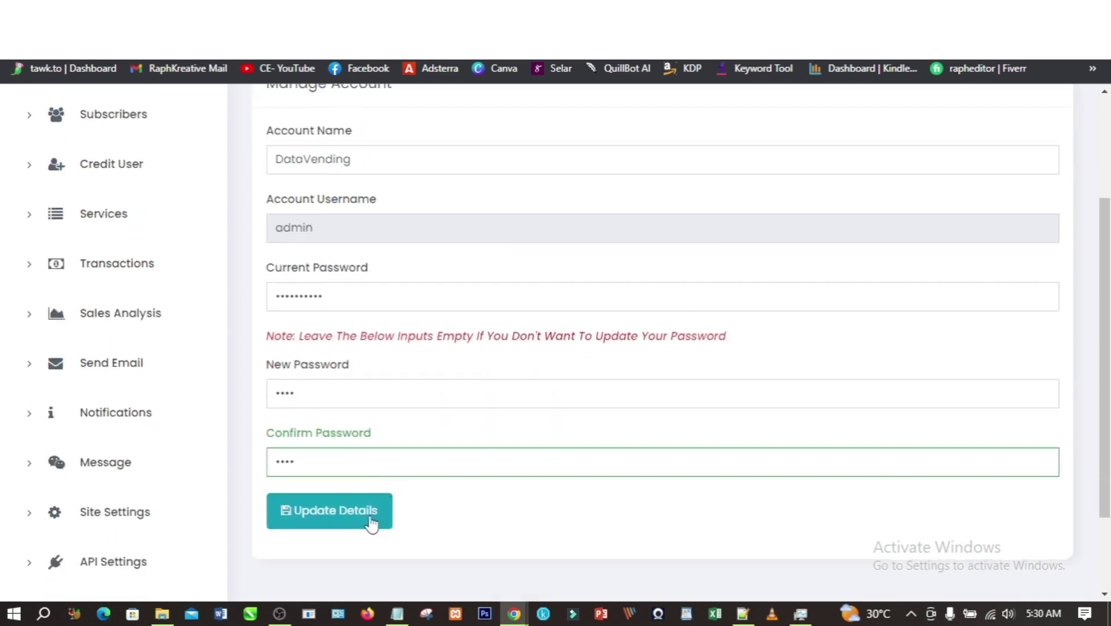
click(351, 504)
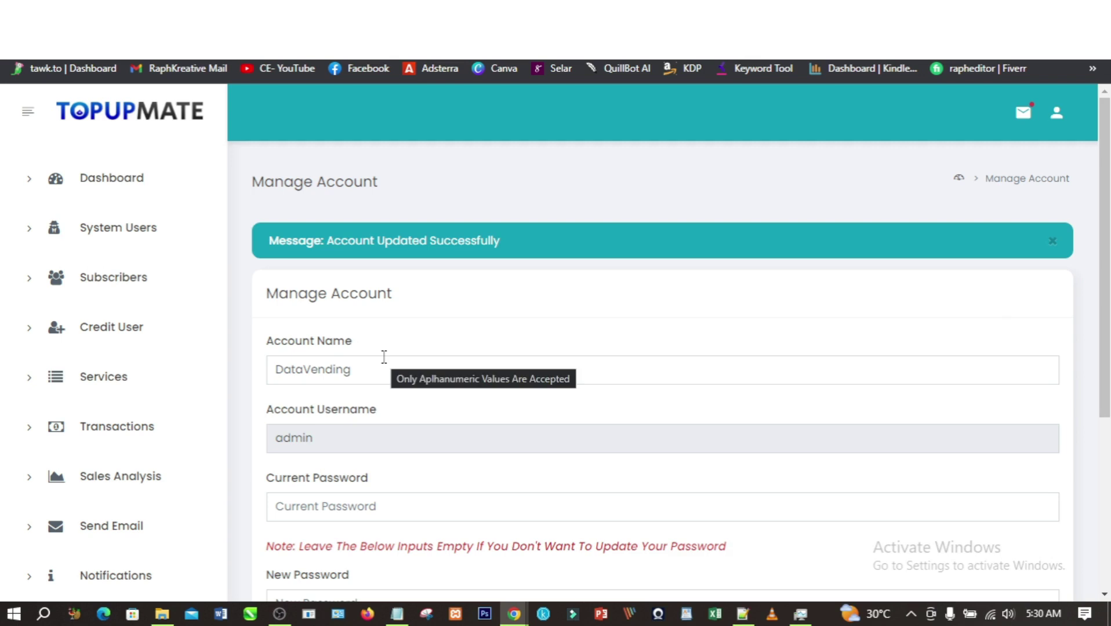
click(99, 286)
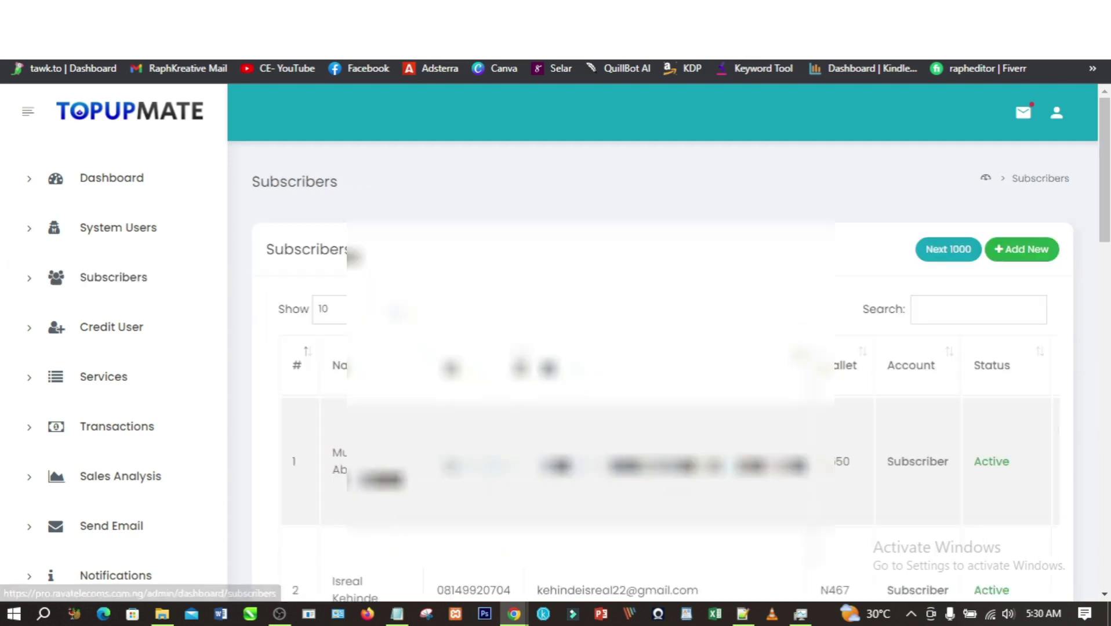
- Scroll the subscribers table to check wallet balances, Subscriber account type and Active status
scroll(666, 348, down, 5)
scroll(666, 348, down, 1)
scroll(667, 348, up, 3)
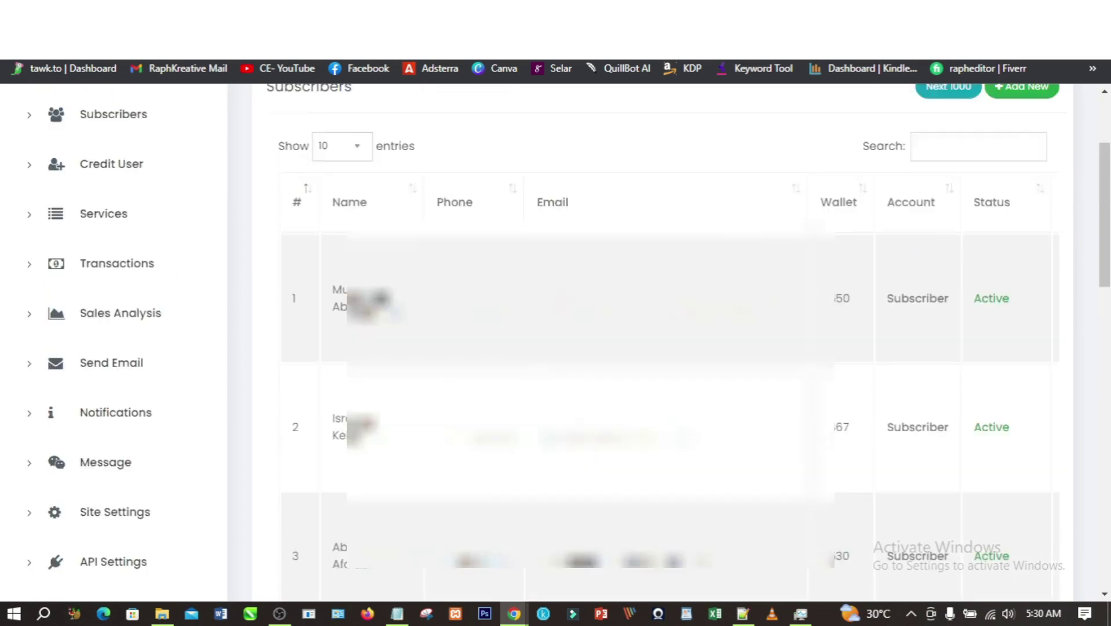
scroll(667, 348, down, 5)
scroll(667, 348, up, 7)
scroll(667, 348, down, 7)
scroll(667, 348, up, 4)
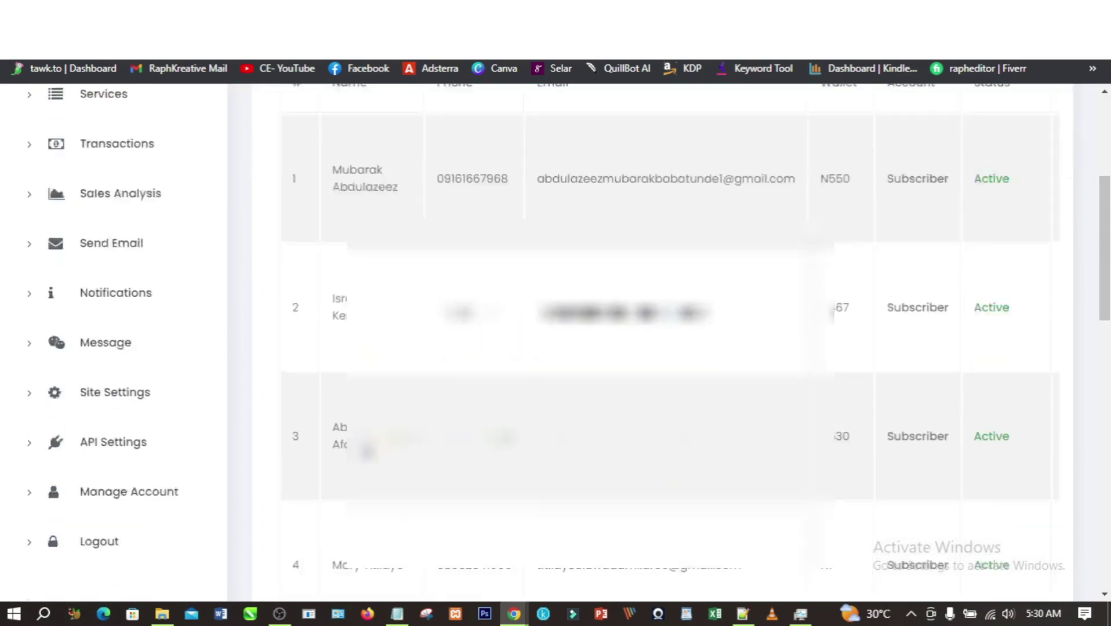
scroll(667, 347, down, 3)
scroll(667, 348, up, 4)
scroll(176, 359, down, 3)
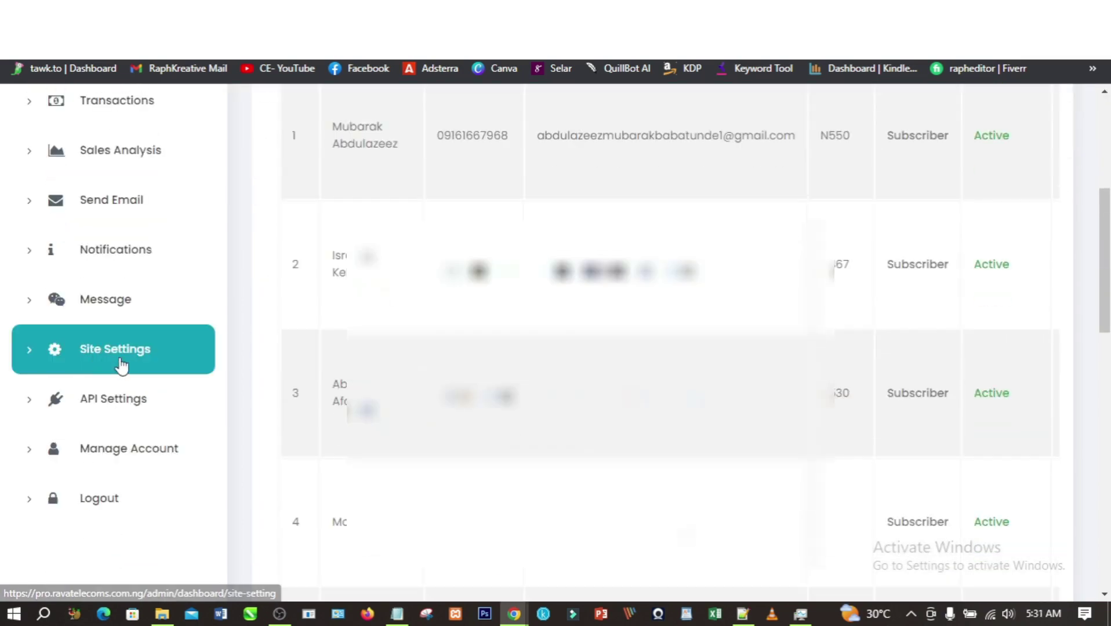
scroll(560, 339, up, 5)
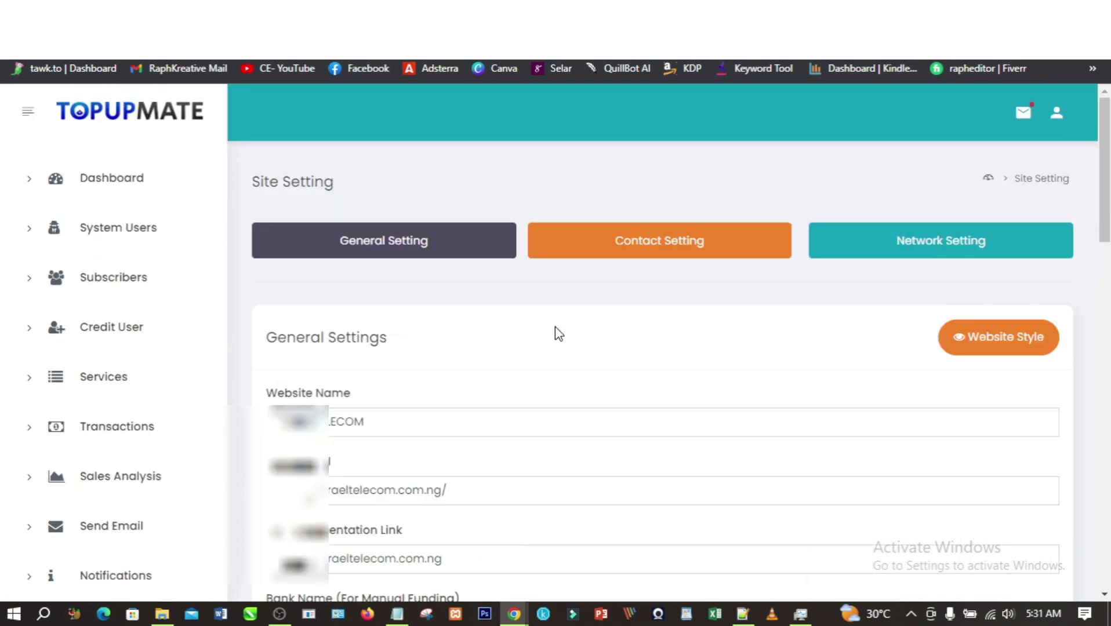
- Update the website name and URL, then copy the URL datavending.com.ng into Api Documentation Link
drag(372, 422, 278, 422)
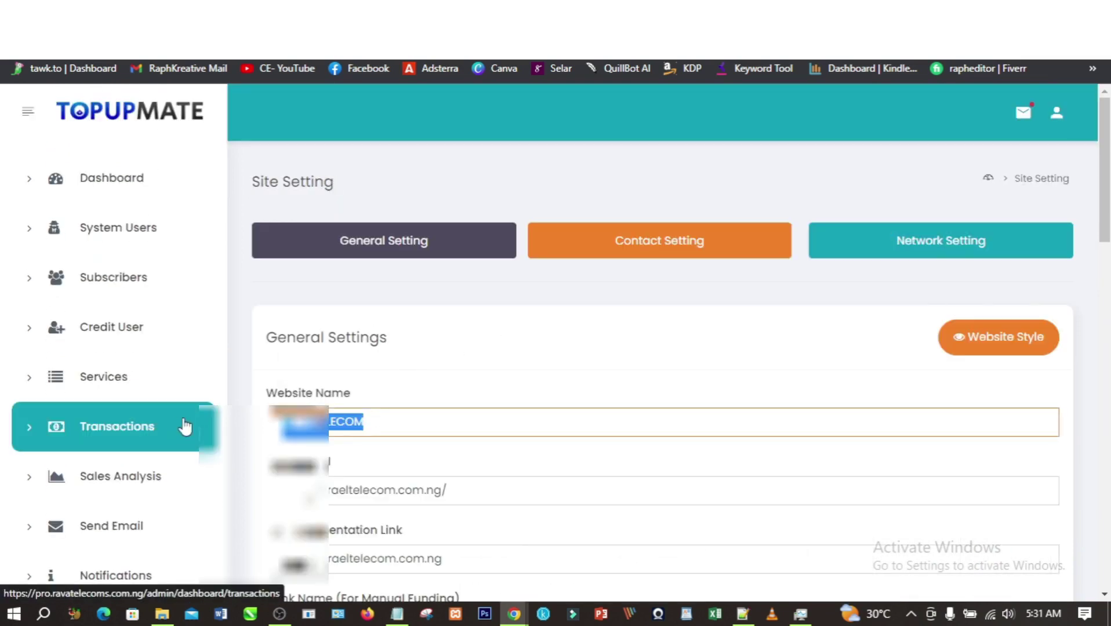
key(BackSpace)
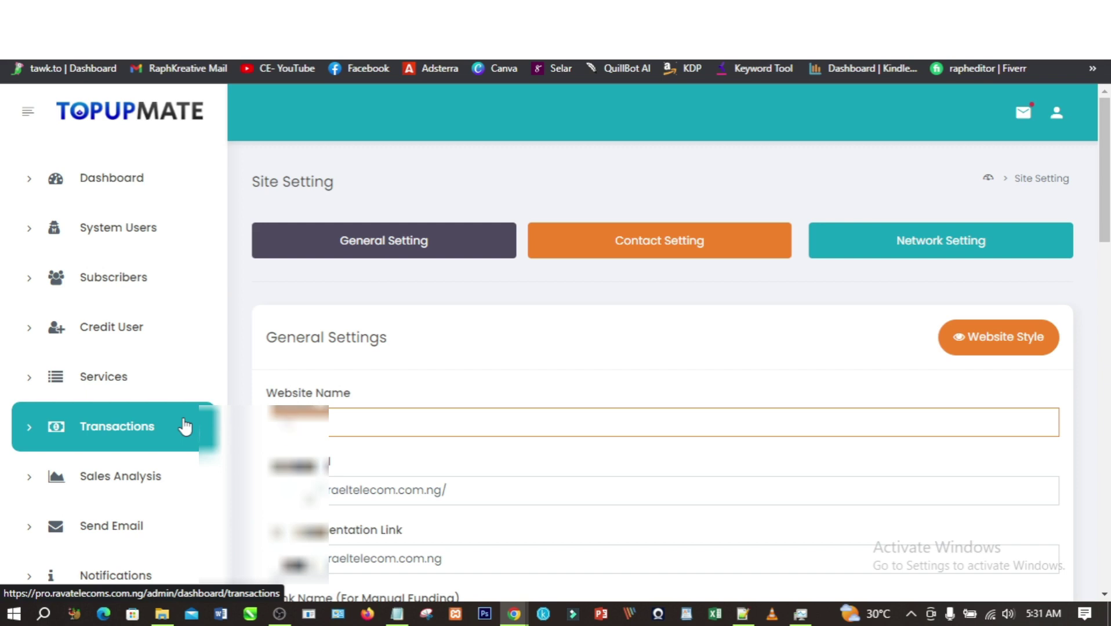
text(din)
scroll(186, 426, down, 1)
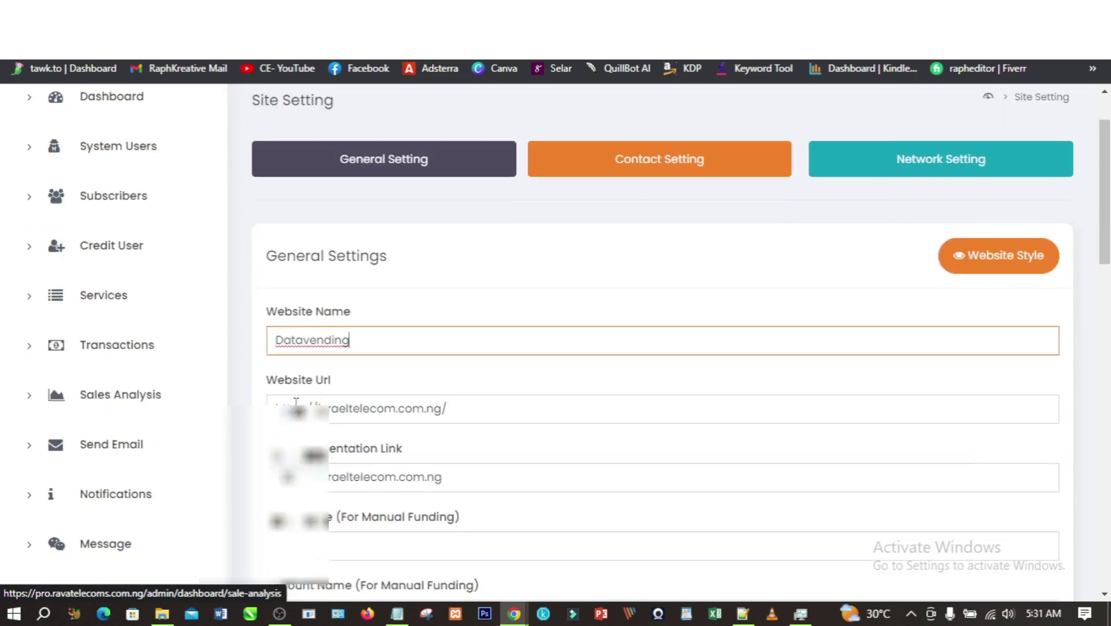
triple_click(458, 414)
text(http)
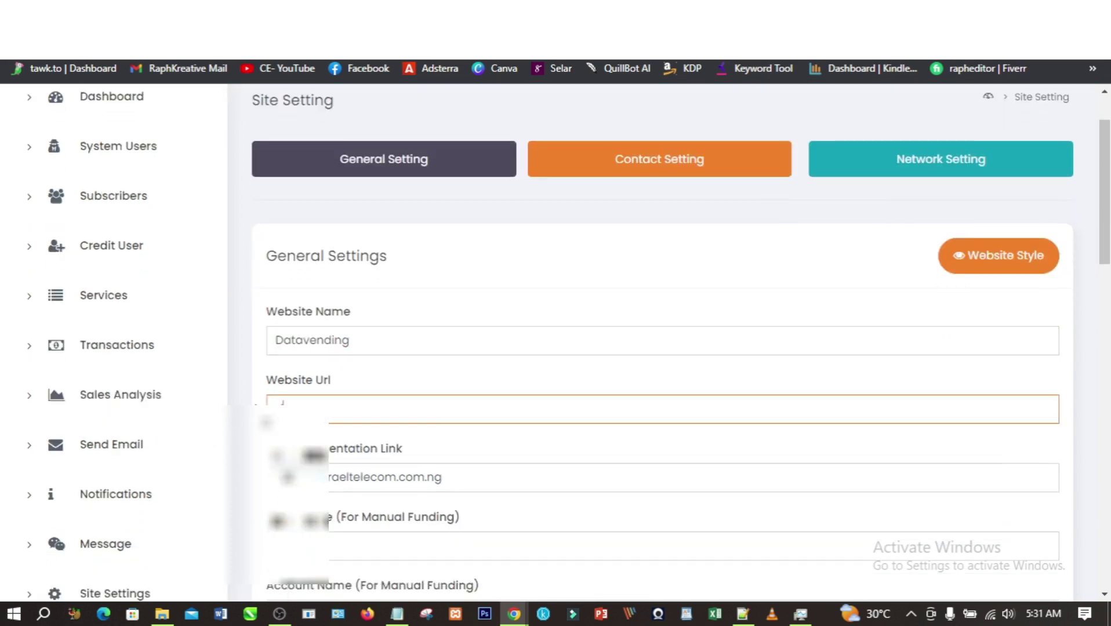
text(ven)
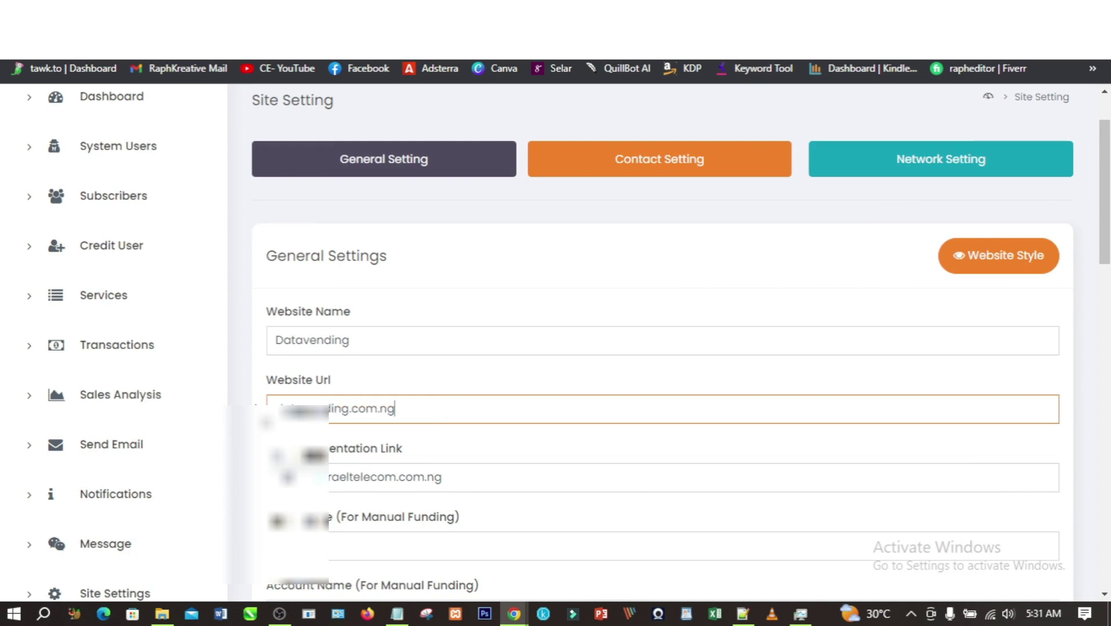
key(ctrl+a)
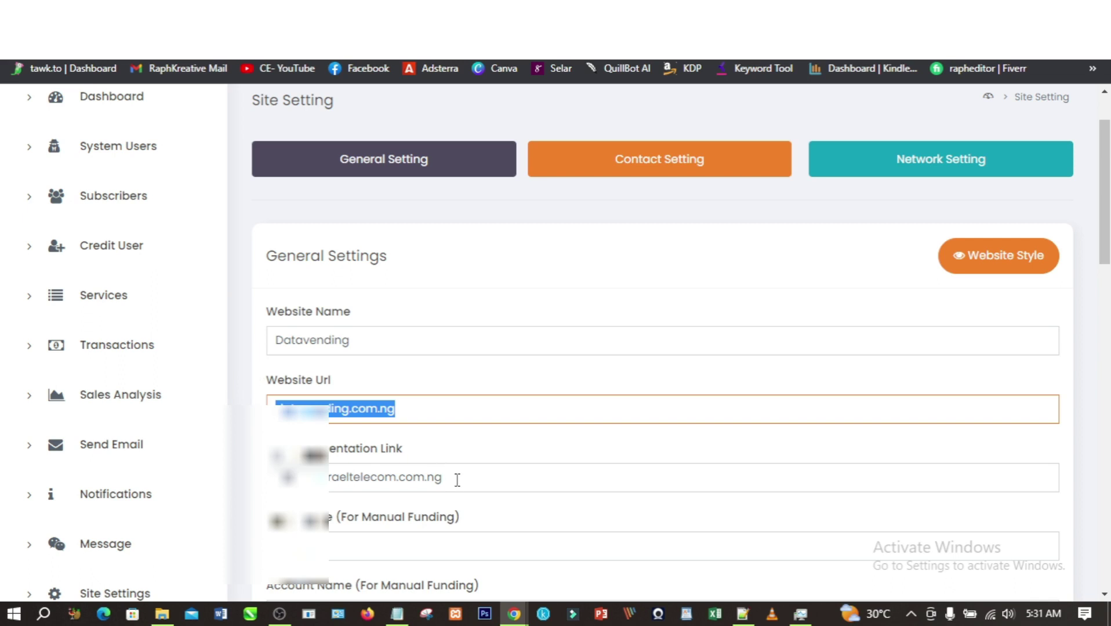
key(Tab)
key(ctrl+v)
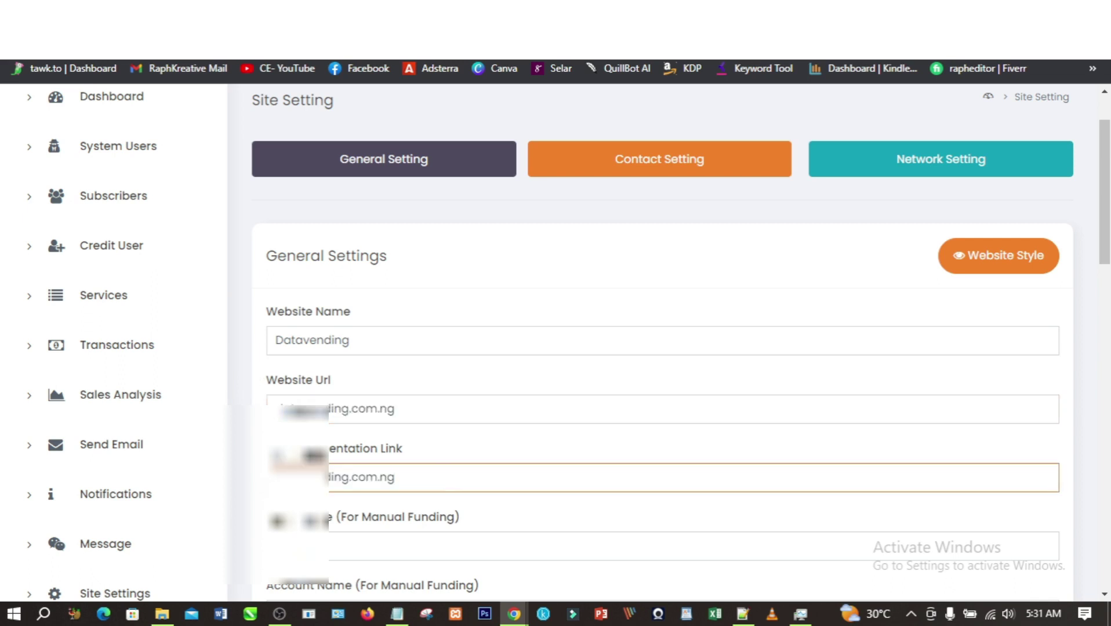
- Change manual funding to bank Opay with a new account name and account number
scroll(667, 348, down, 1)
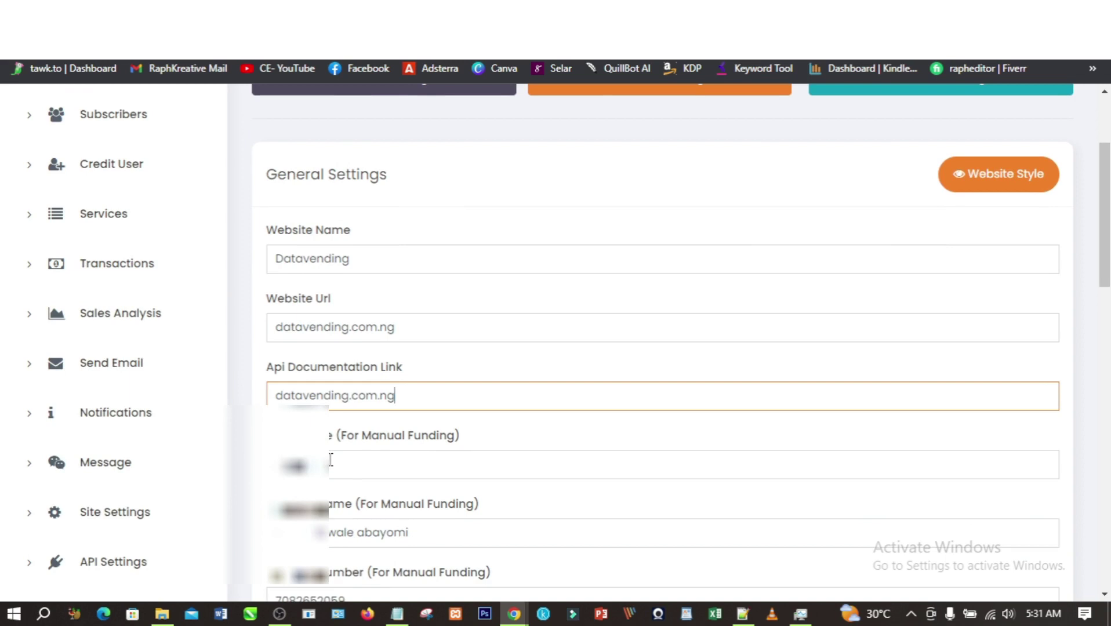
triple_click(374, 533)
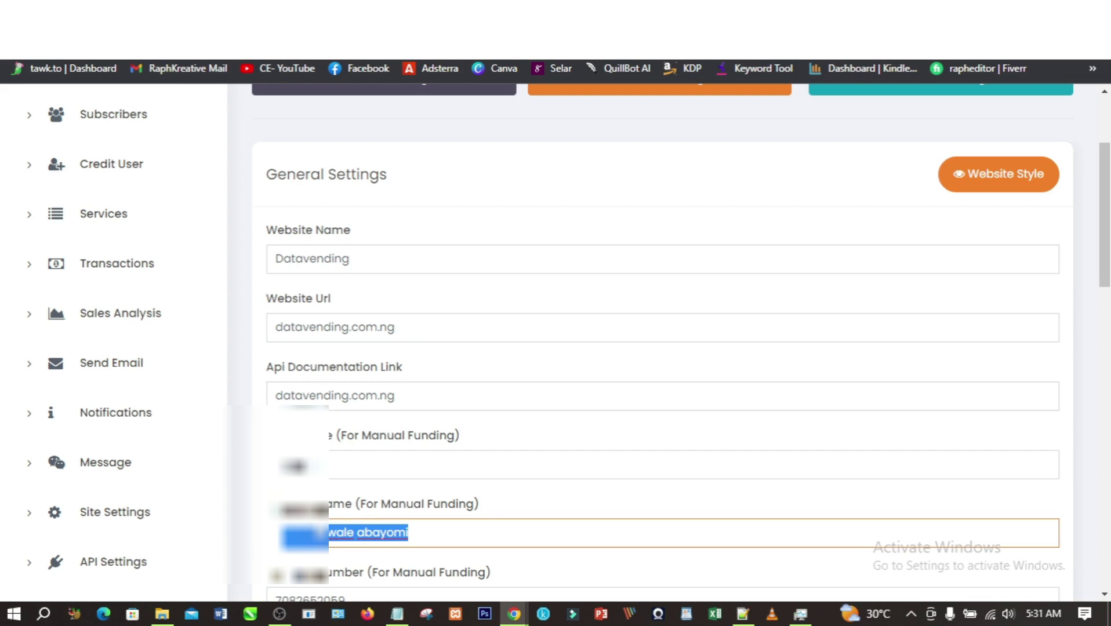
text(fffggggg)
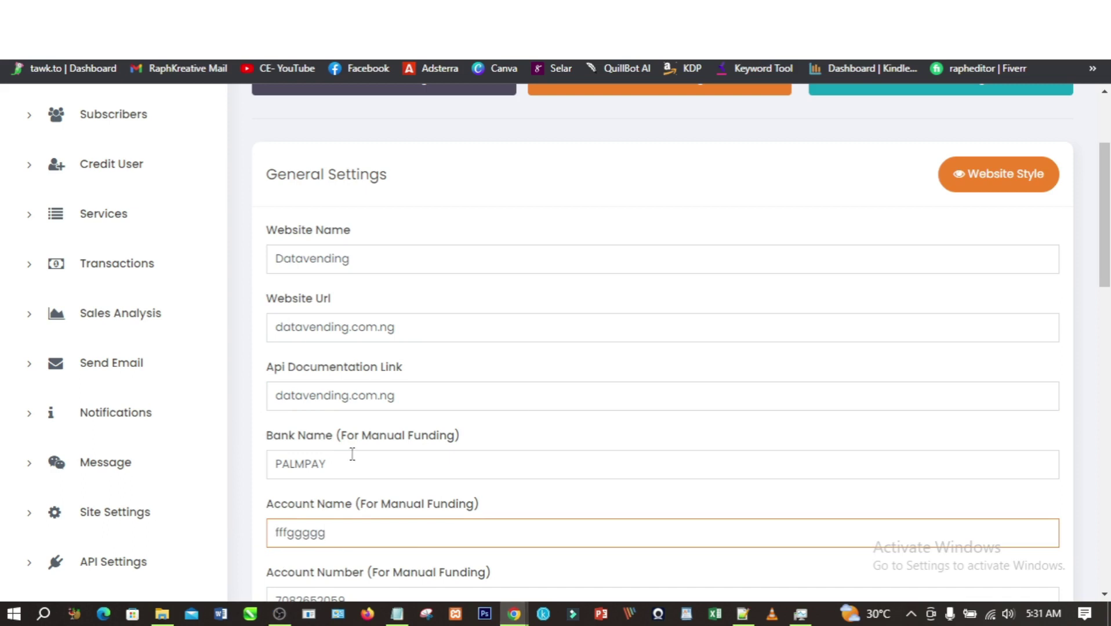
double_click(303, 452)
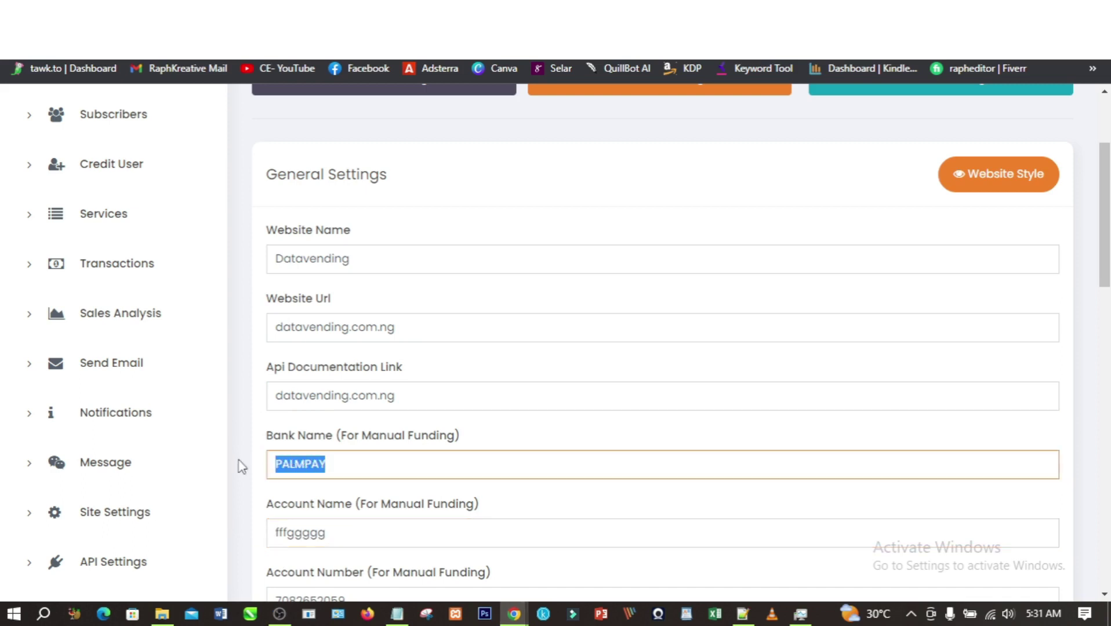
text(Opay)
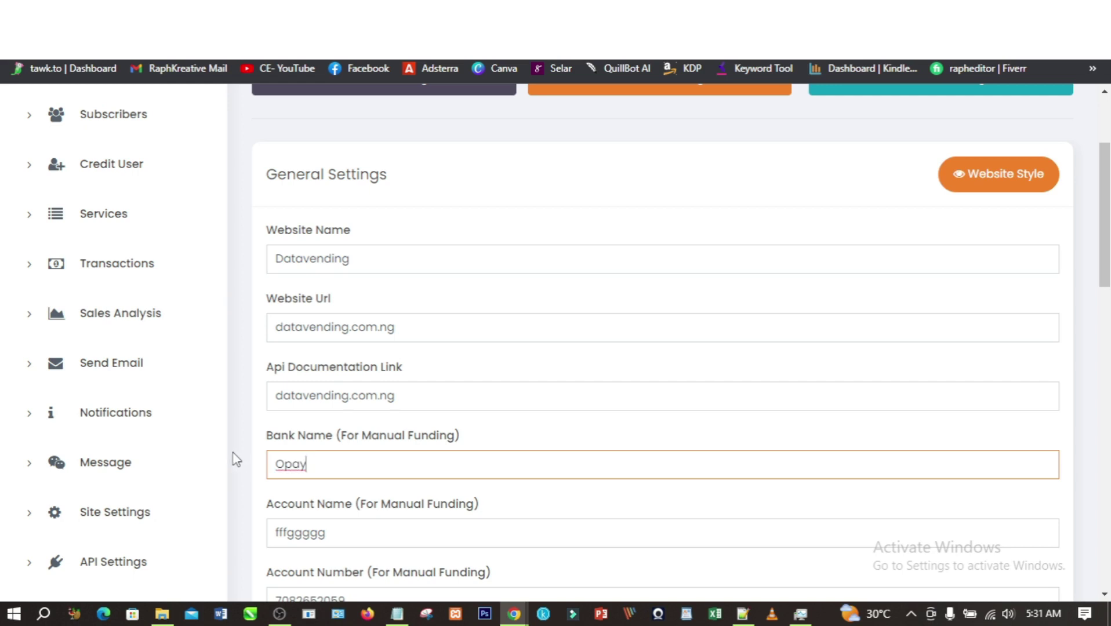
scroll(236, 463, down, 1)
drag(346, 519, 240, 533)
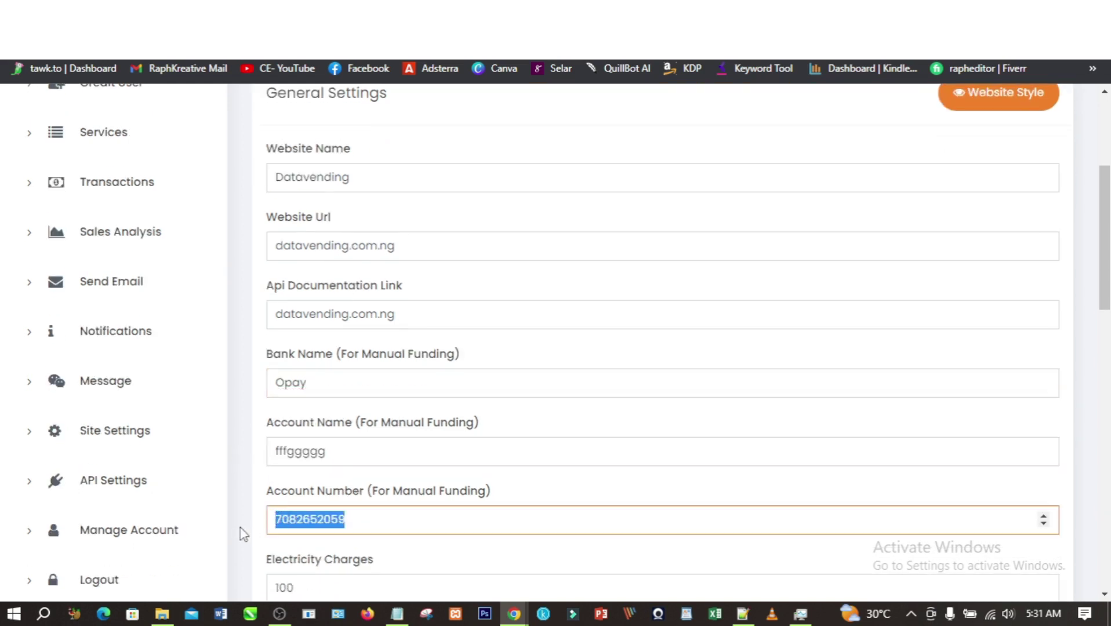
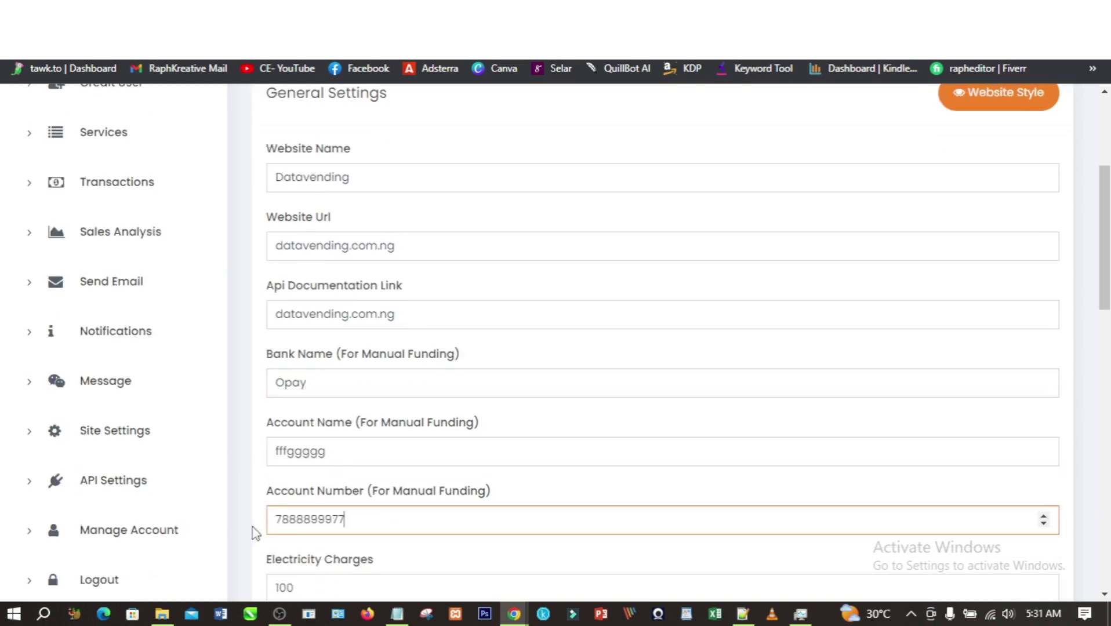
scroll(255, 525, down, 2)
scroll(339, 417, down, 2)
scroll(345, 435, up, 1)
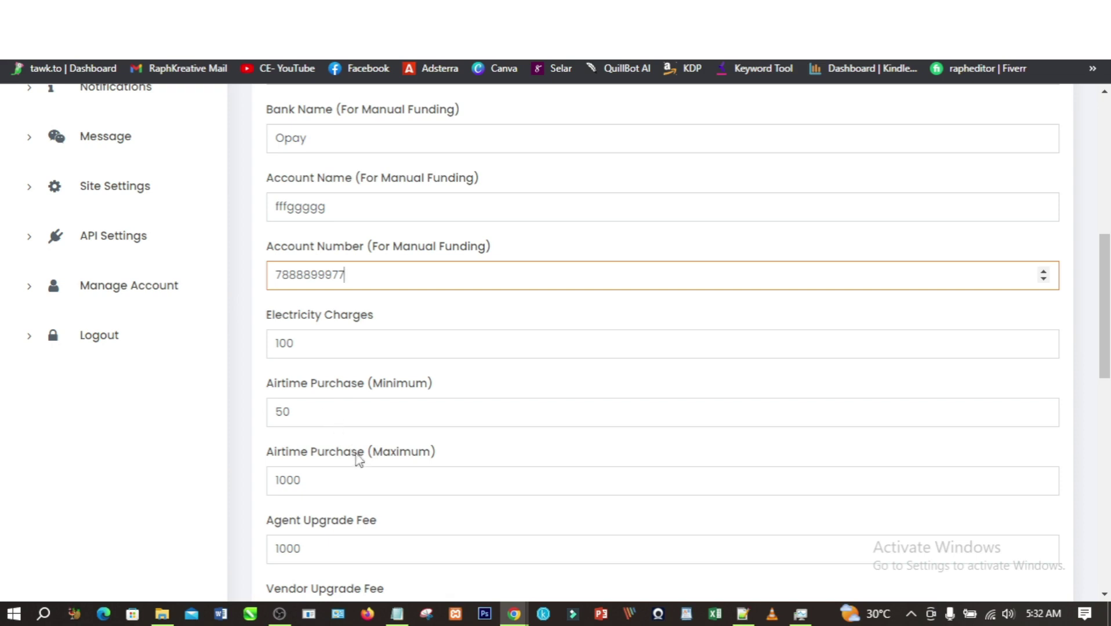
- Set Airtime Purchase (Maximum) to 500 and Vendor Upgrade Fee to 1500, and save the general settings
scroll(314, 483, down, 1)
scroll(315, 483, down, 1)
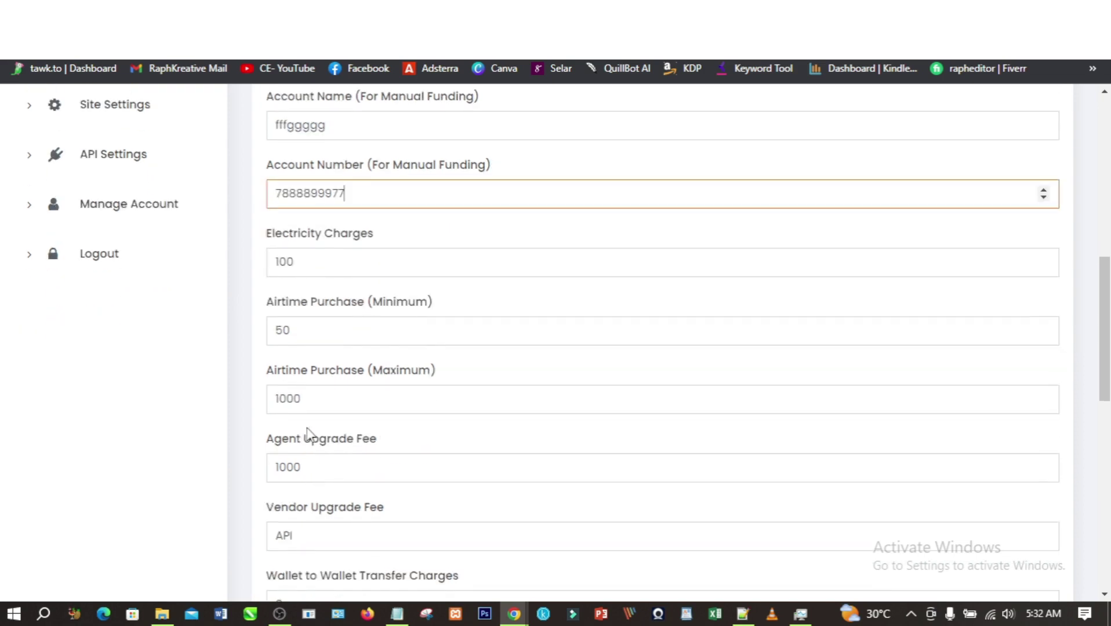
click(307, 398)
key(BackSpace)
key(BackSpace)
key(BackSpace)
key(BackSpace)
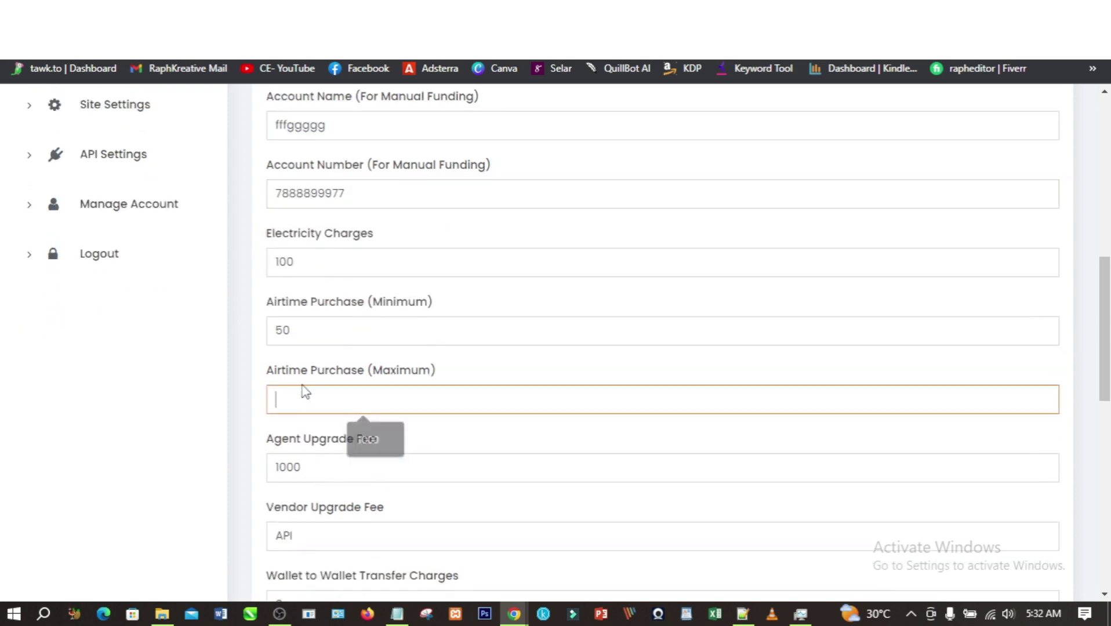
text(500)
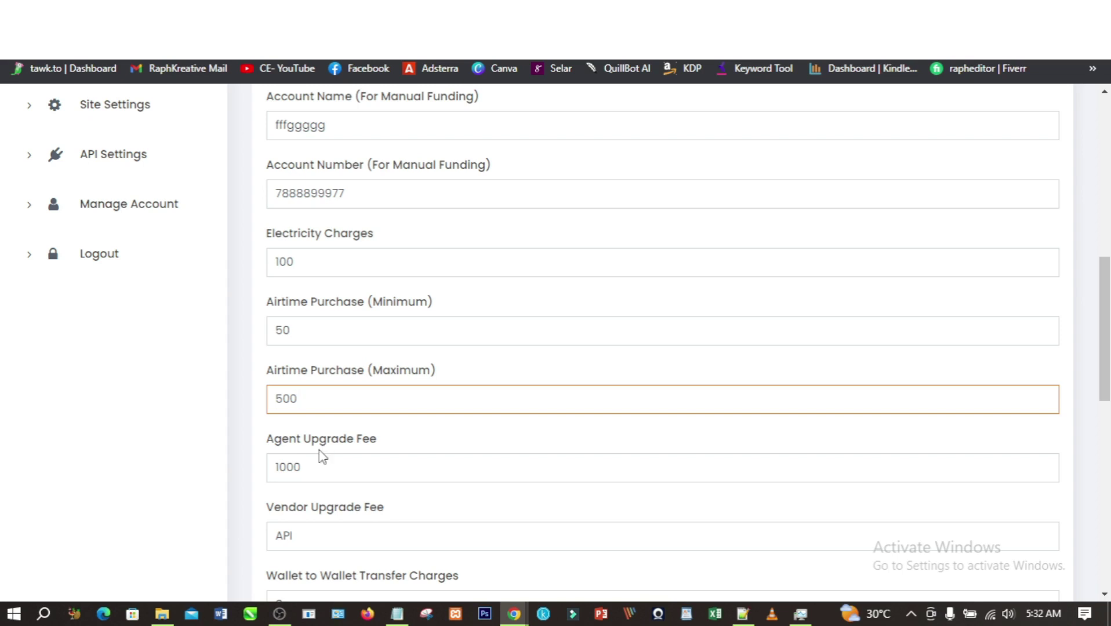
scroll(313, 454, down, 4)
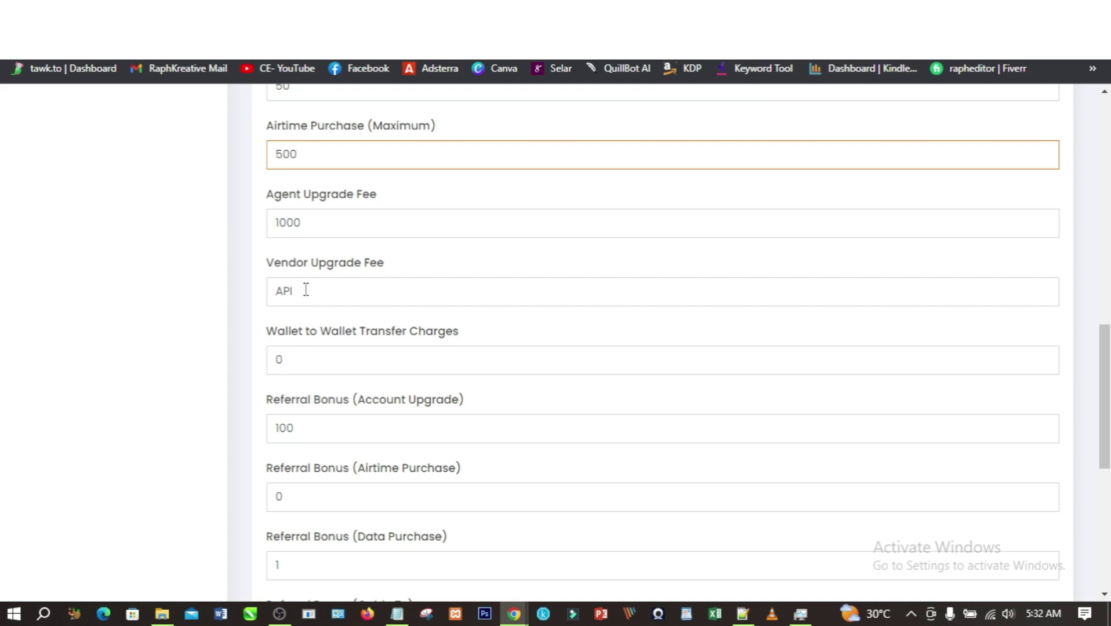
drag(300, 290, 272, 296)
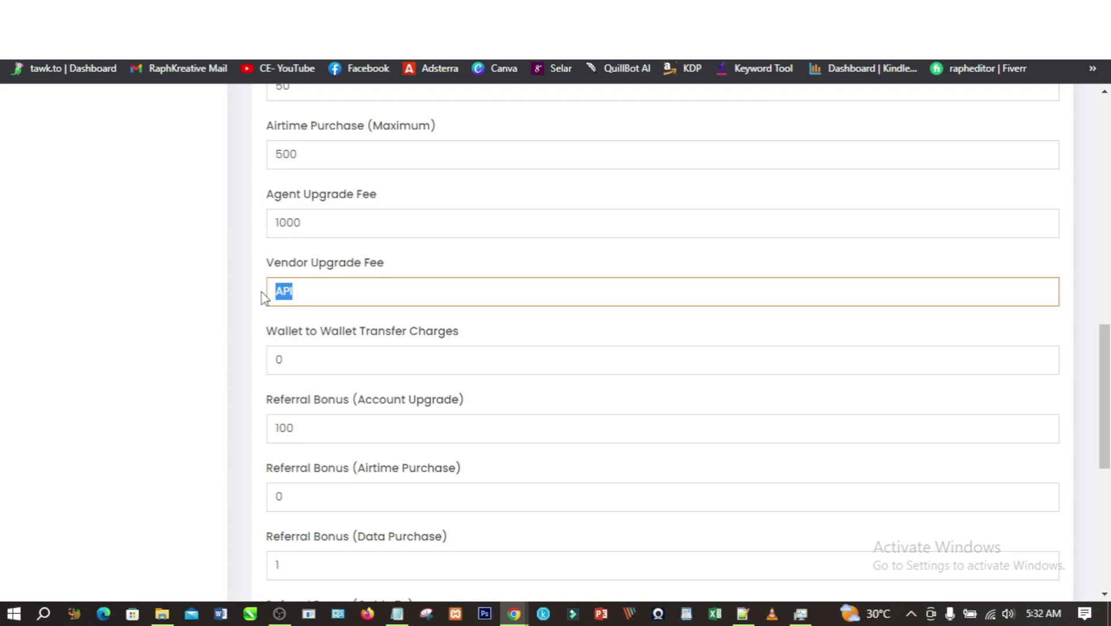
text(1500)
scroll(317, 350, down, 7)
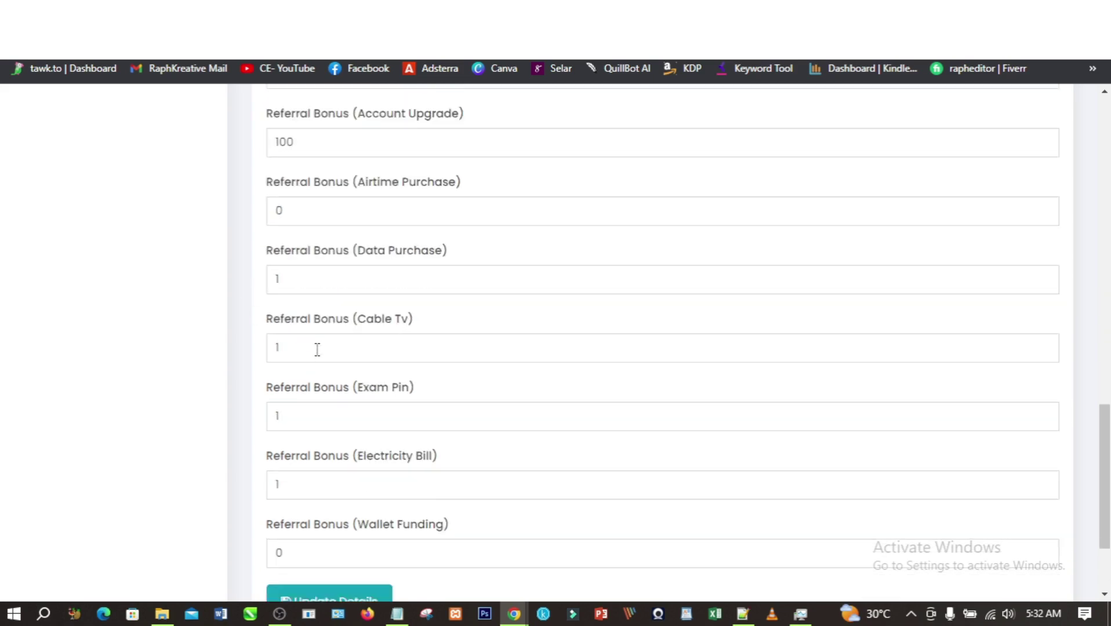
click(335, 487)
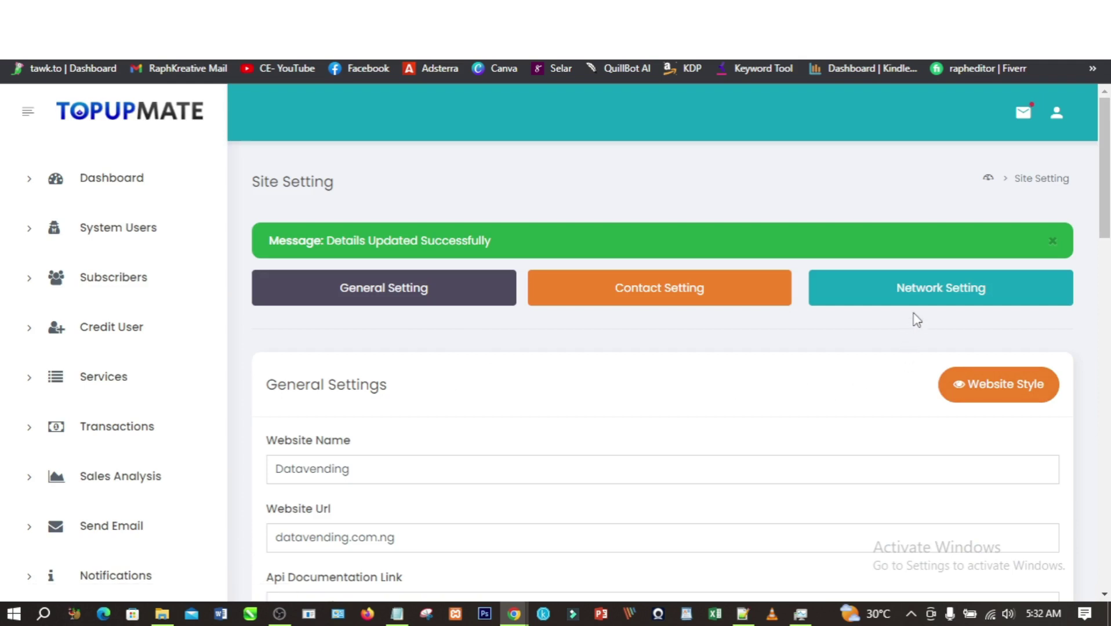
- Open Network Setting and review the MTN network statuses and network IDs
click(931, 296)
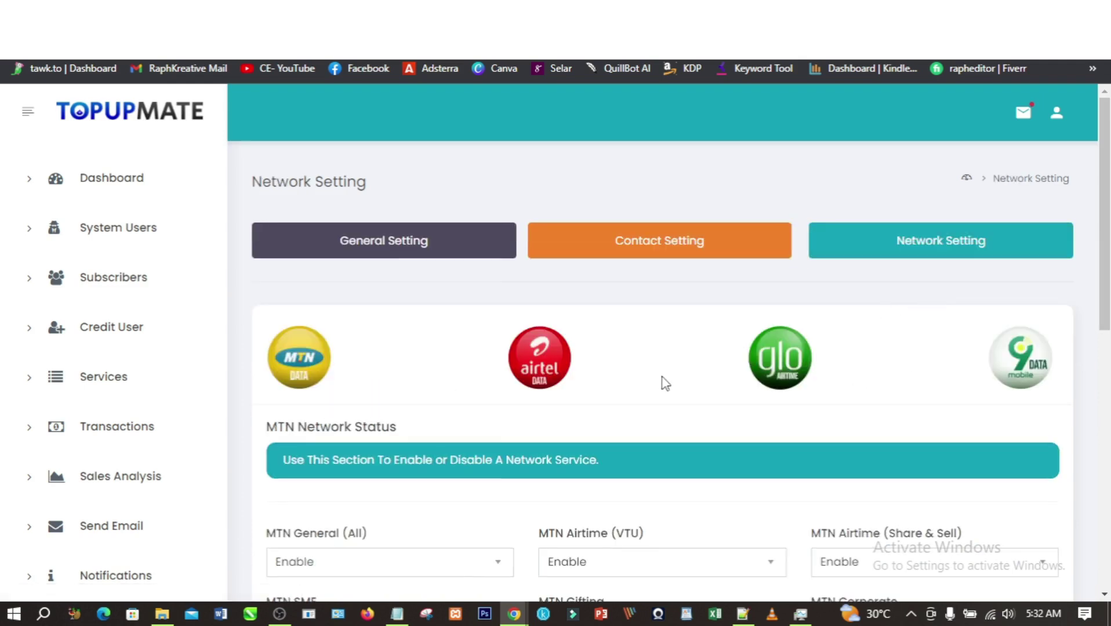
scroll(659, 386, down, 3)
scroll(659, 386, down, 7)
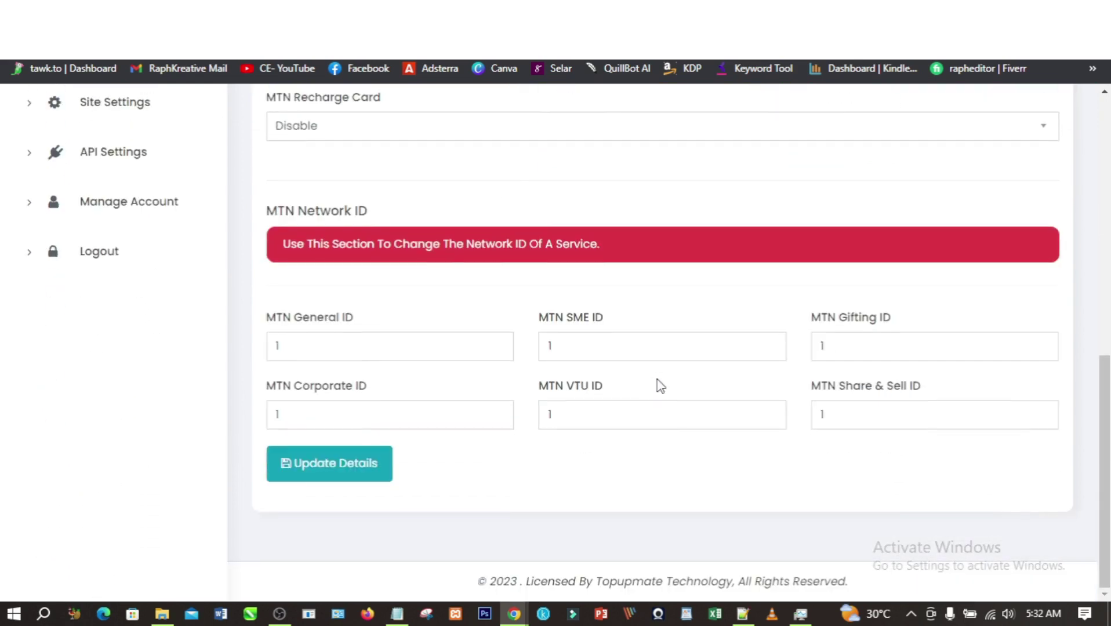
scroll(659, 386, up, 10)
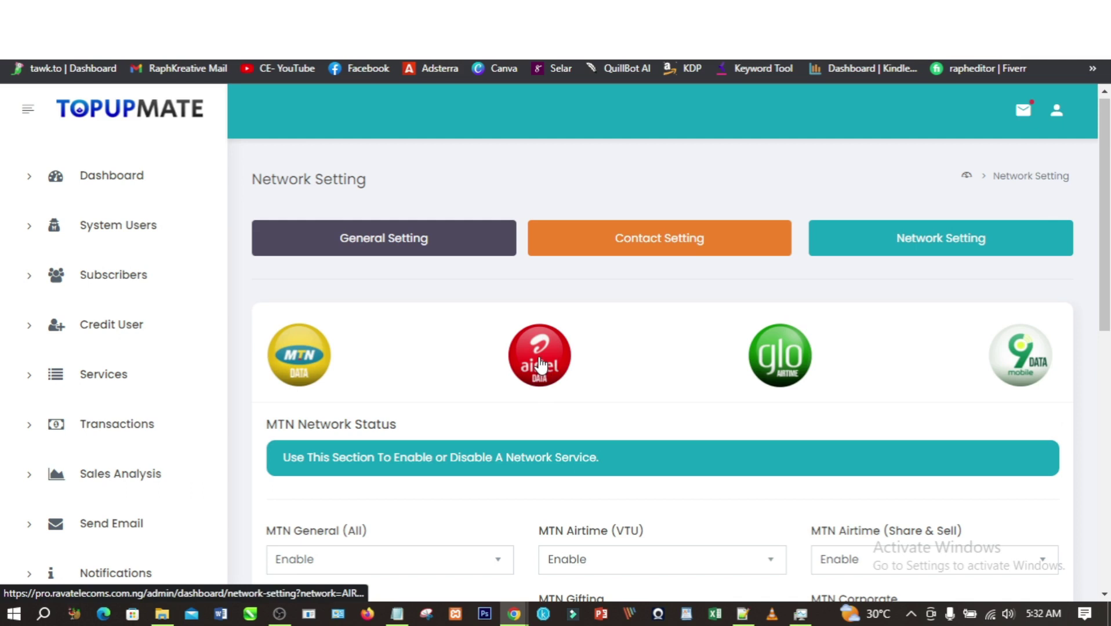
scroll(522, 367, down, 10)
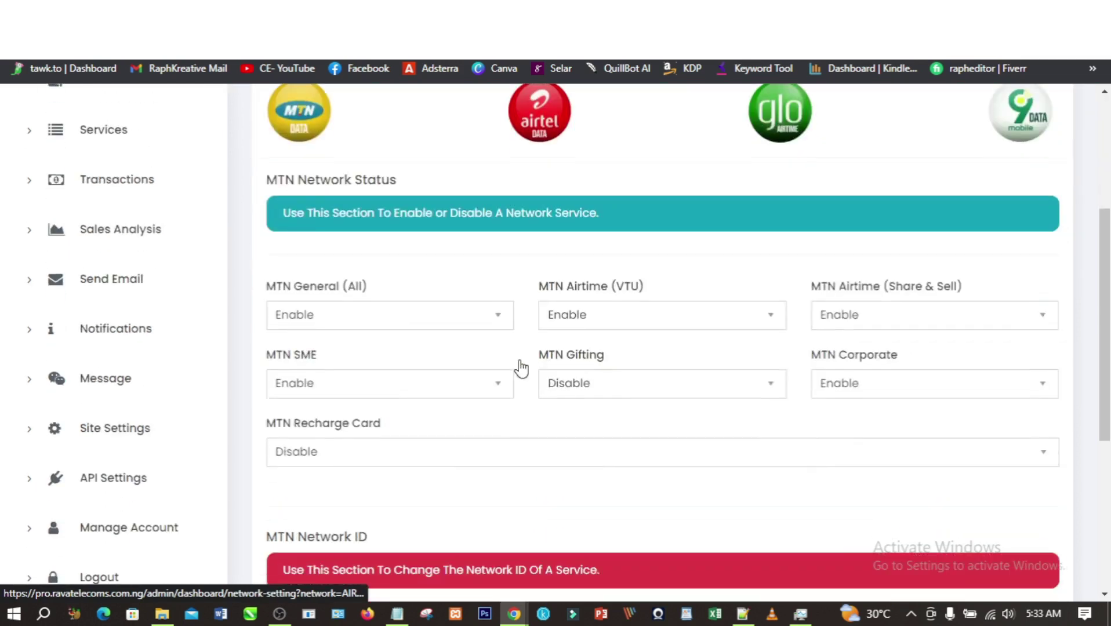
scroll(590, 313, up, 10)
- Enable the AIRTEL SME and Recharge Card services
click(535, 207)
scroll(471, 400, down, 5)
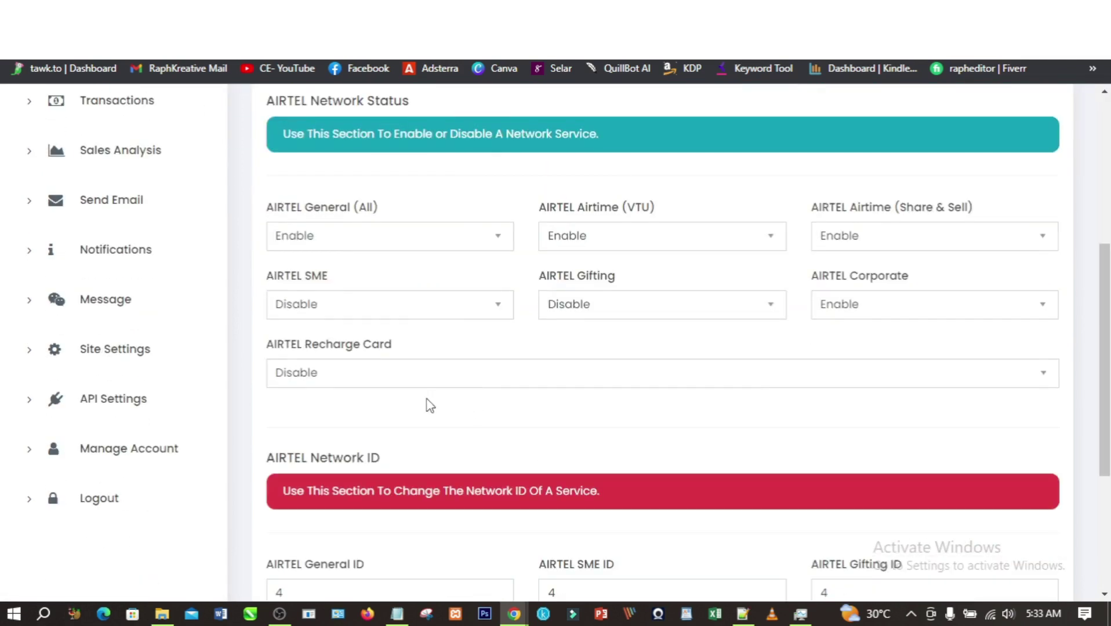
scroll(433, 458, down, 4)
scroll(475, 394, up, 5)
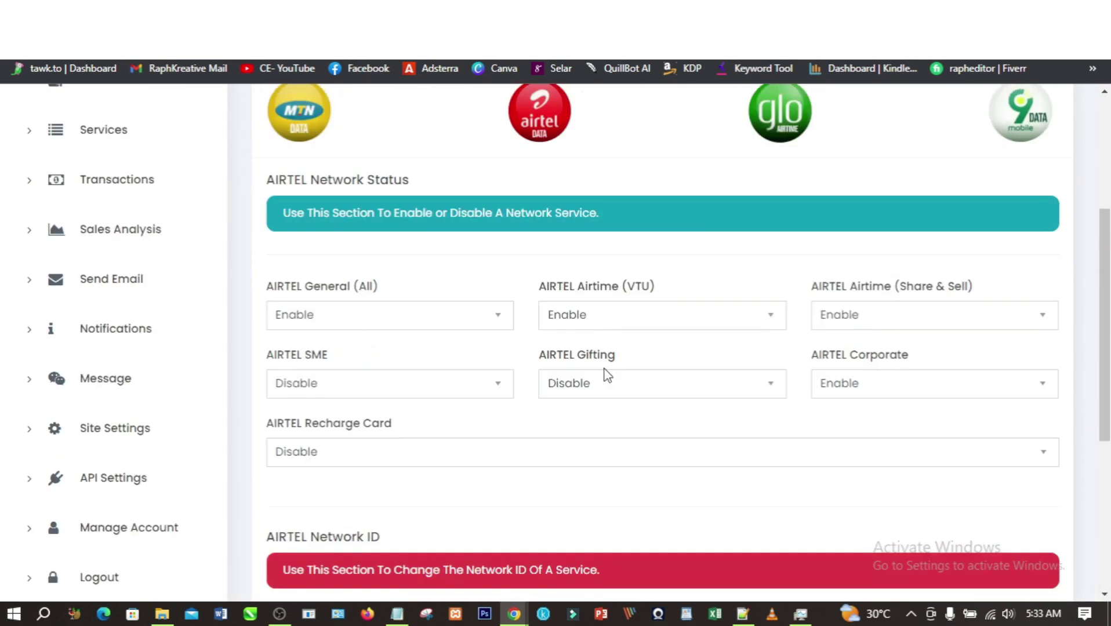
click(351, 387)
click(349, 407)
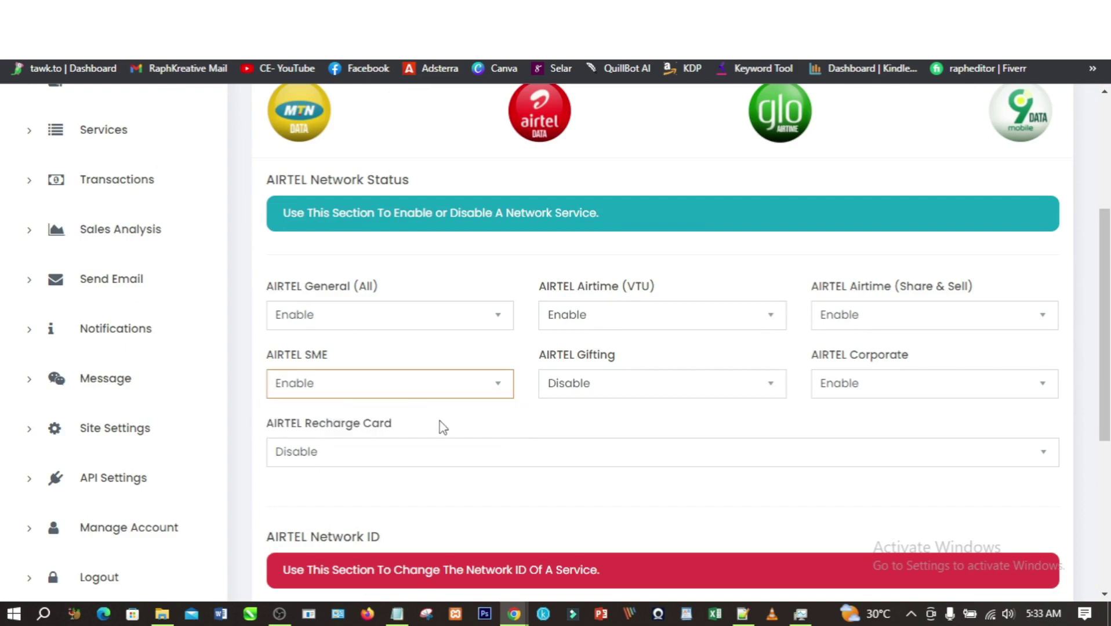
click(429, 452)
click(365, 476)
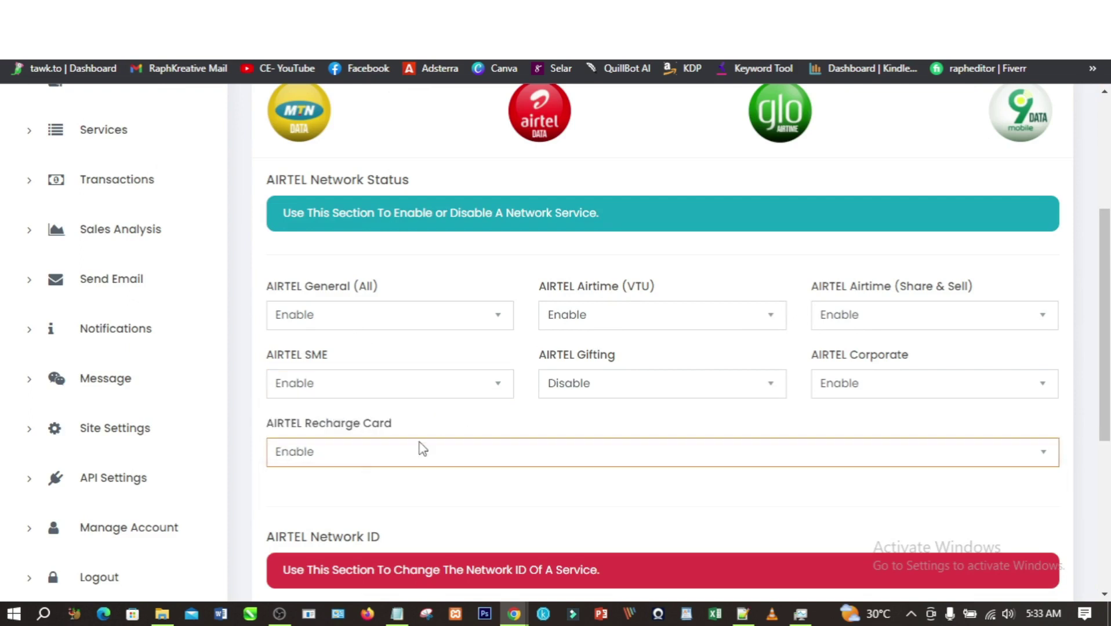
- Enable AIRTEL Gifting, keep Corporate enabled, and save the Airtel network settings
click(660, 383)
click(606, 411)
click(852, 387)
click(845, 411)
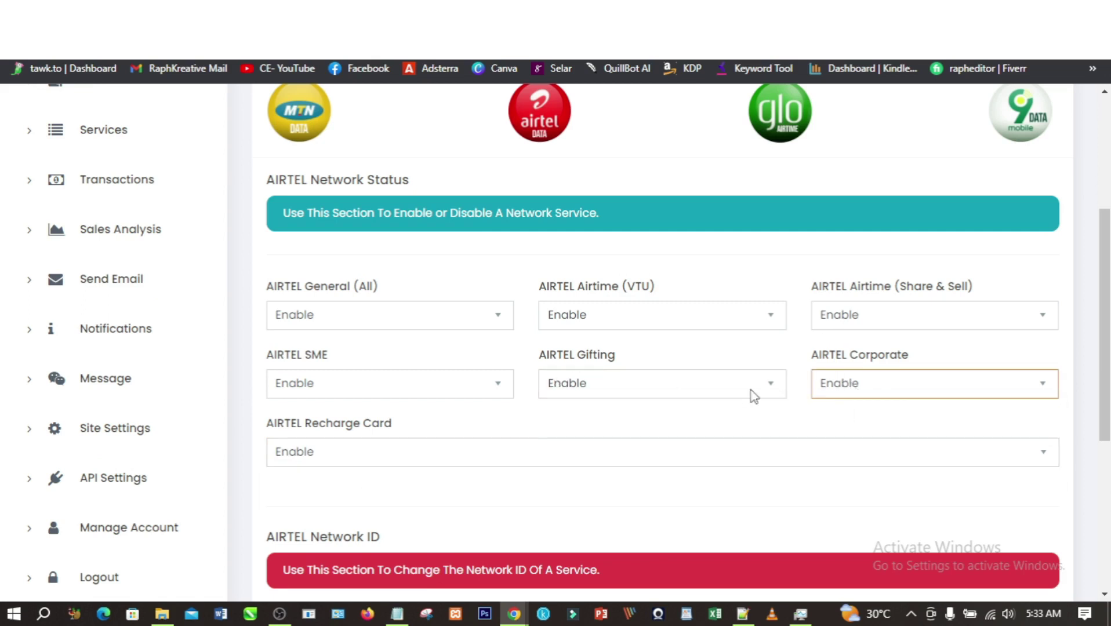
scroll(668, 422, down, 1)
scroll(668, 422, down, 3)
click(355, 467)
- Switch to the 'Pricing | N3TDATA' Chrome window
scroll(504, 354, down, 10)
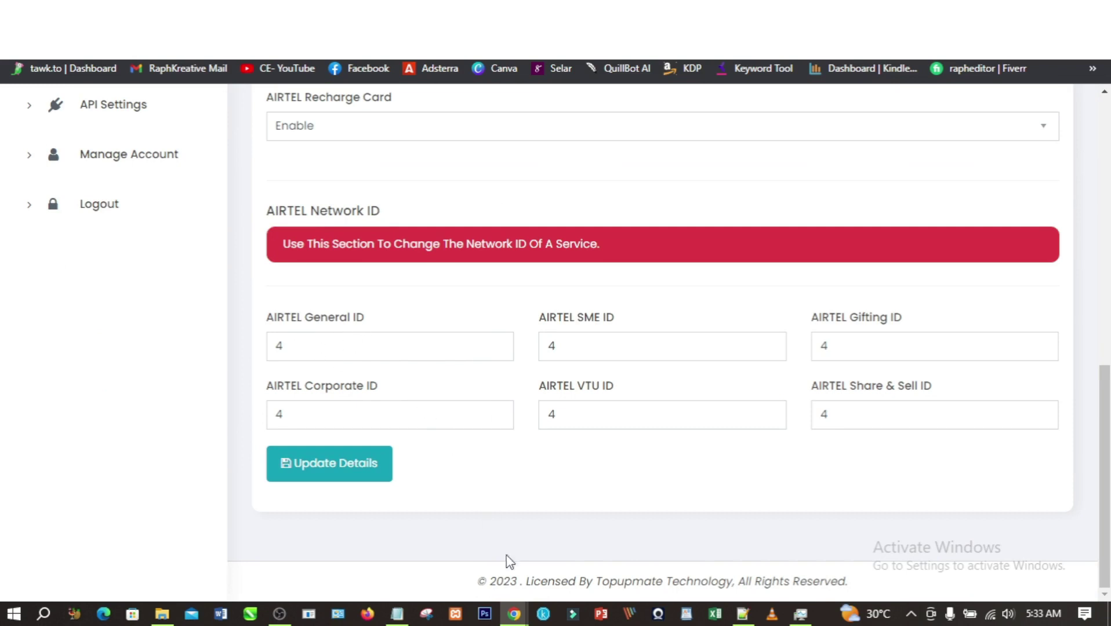
mouse_move(514, 613)
click(479, 569)
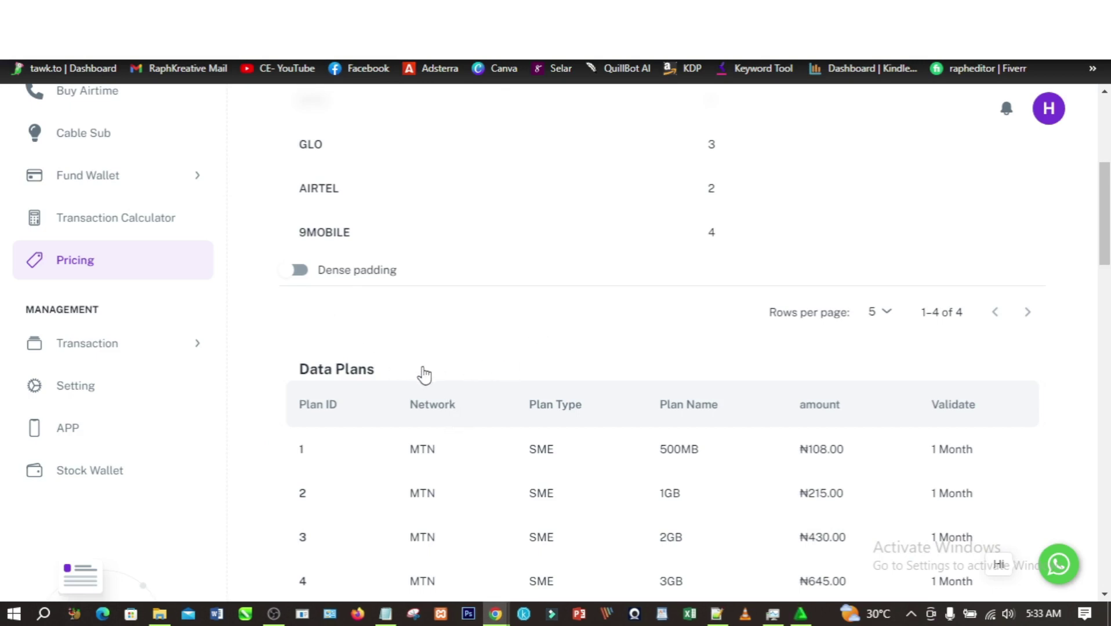
scroll(412, 367, down, 5)
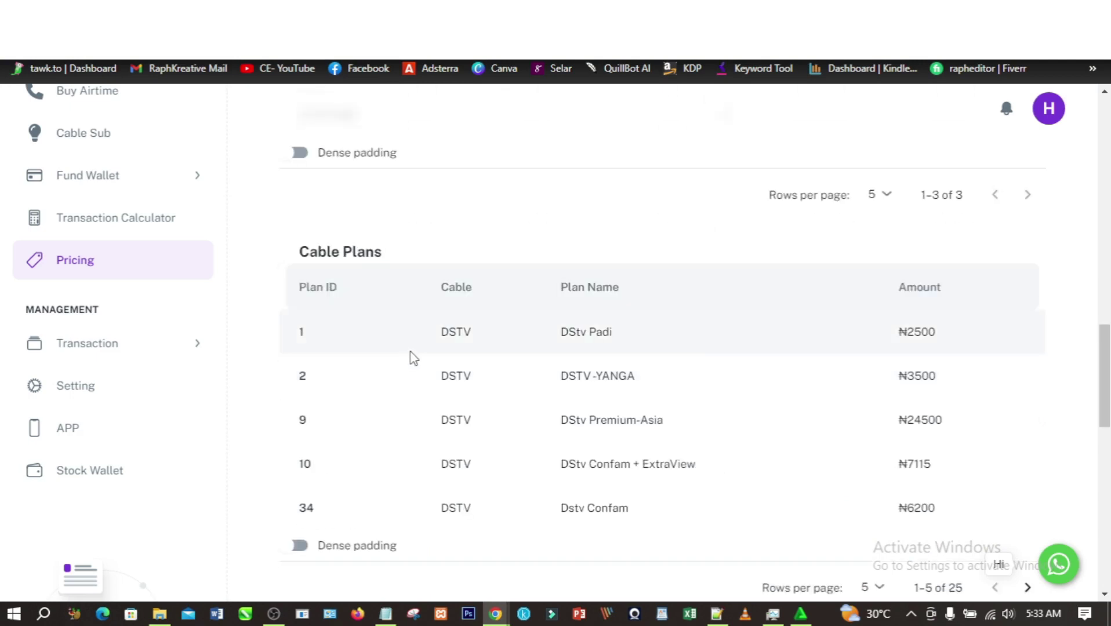
scroll(412, 358, down, 1)
scroll(413, 351, down, 12)
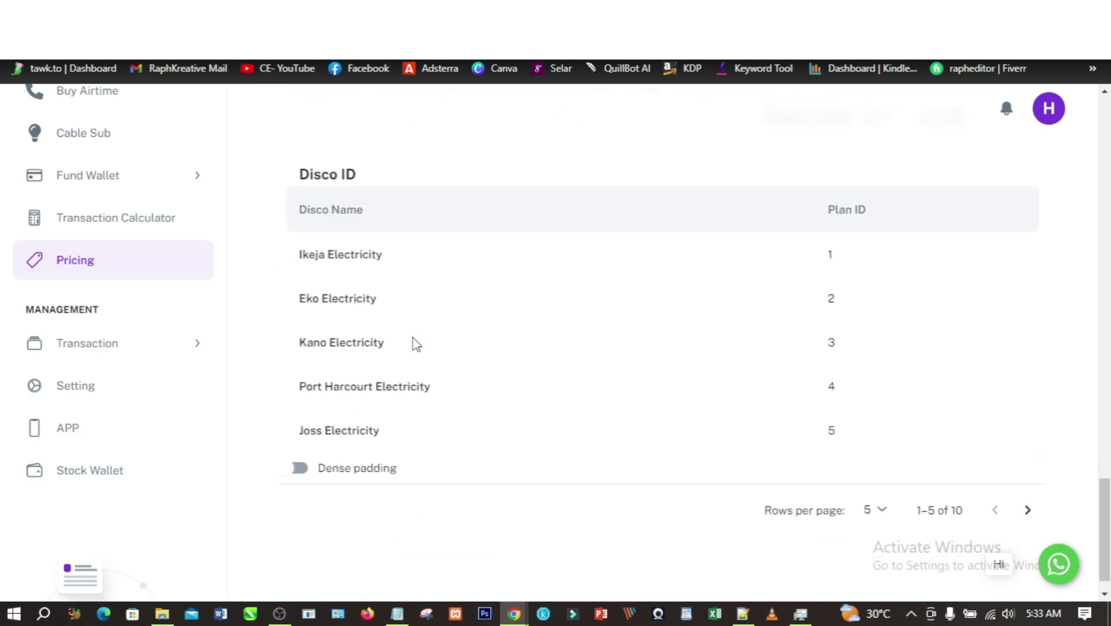
scroll(413, 348, up, 6)
scroll(419, 343, up, 10)
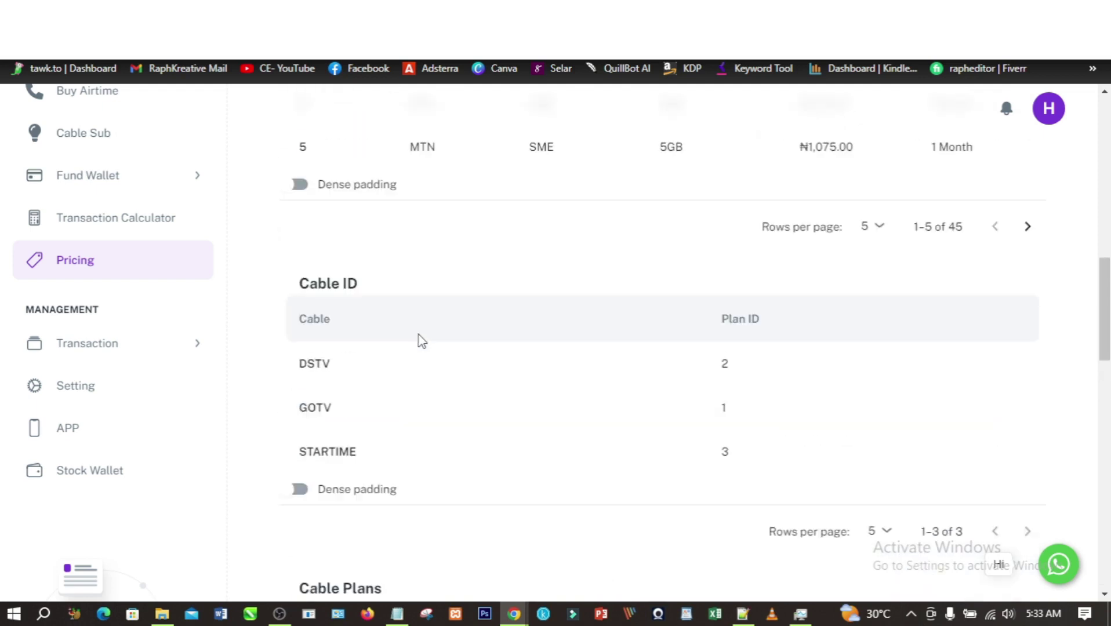
scroll(435, 342, up, 10)
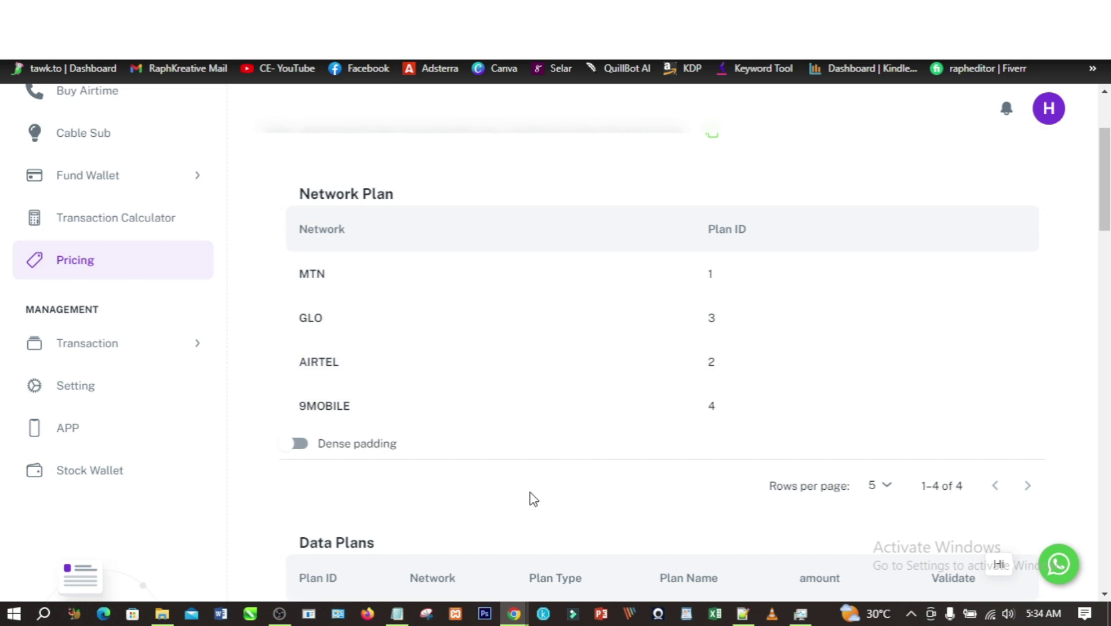
mouse_move(520, 618)
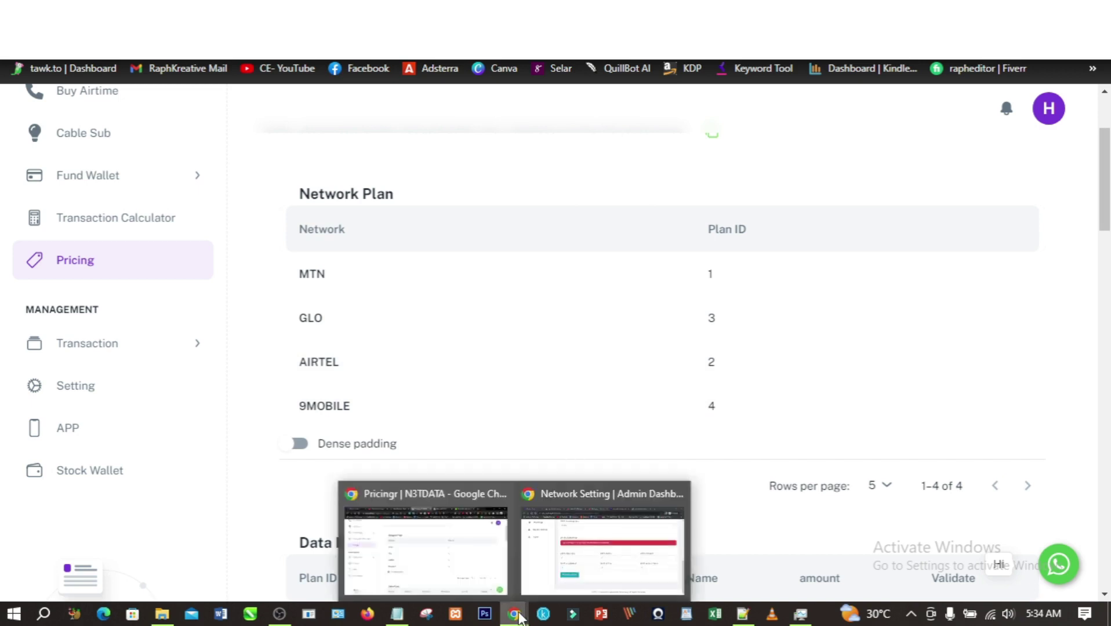
click(573, 579)
- Set the AIRTEL General, Corporate, SME, VTU, Gifting and Share & Sell IDs to 2 and save
double_click(270, 342)
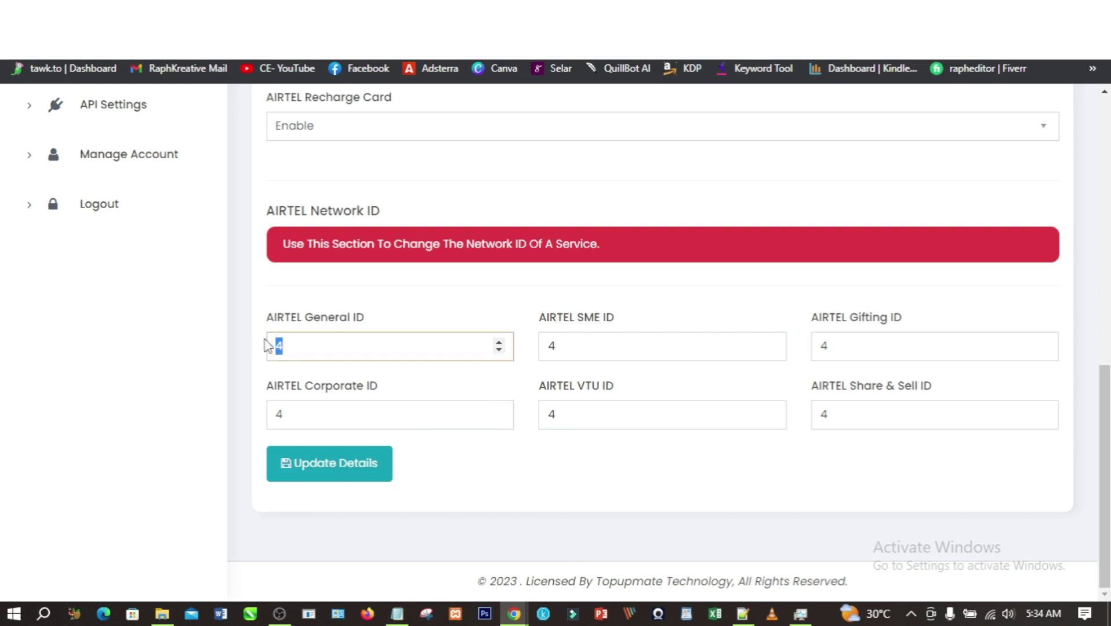
text(2)
double_click(302, 416)
text(2)
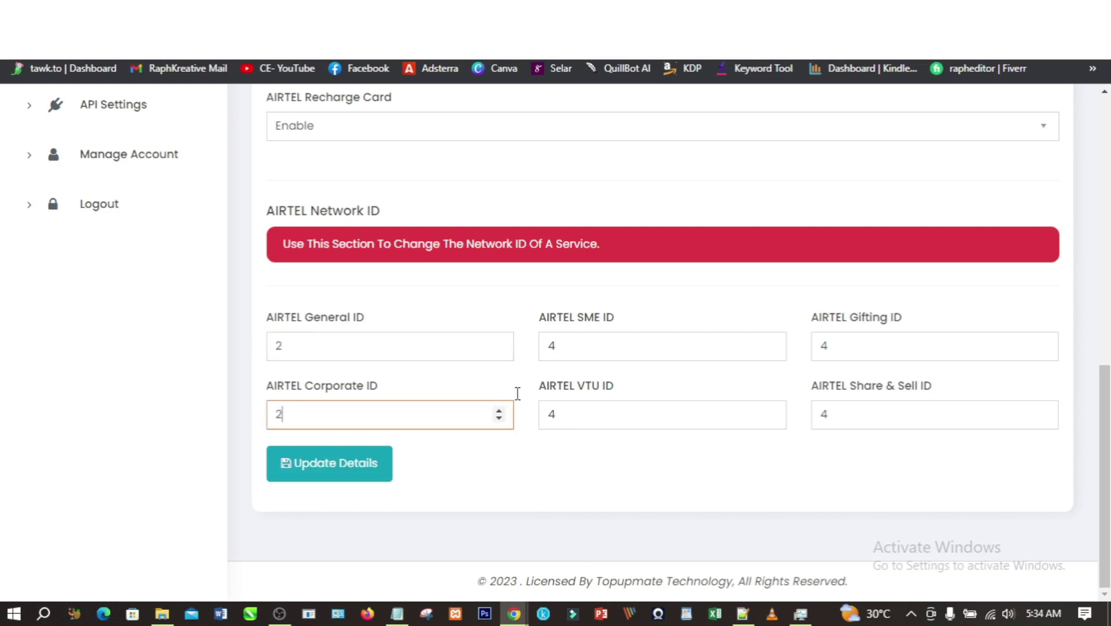
double_click(579, 346)
text(2)
double_click(597, 413)
text(2)
double_click(865, 348)
text(2)
double_click(836, 417)
text(2)
click(476, 461)
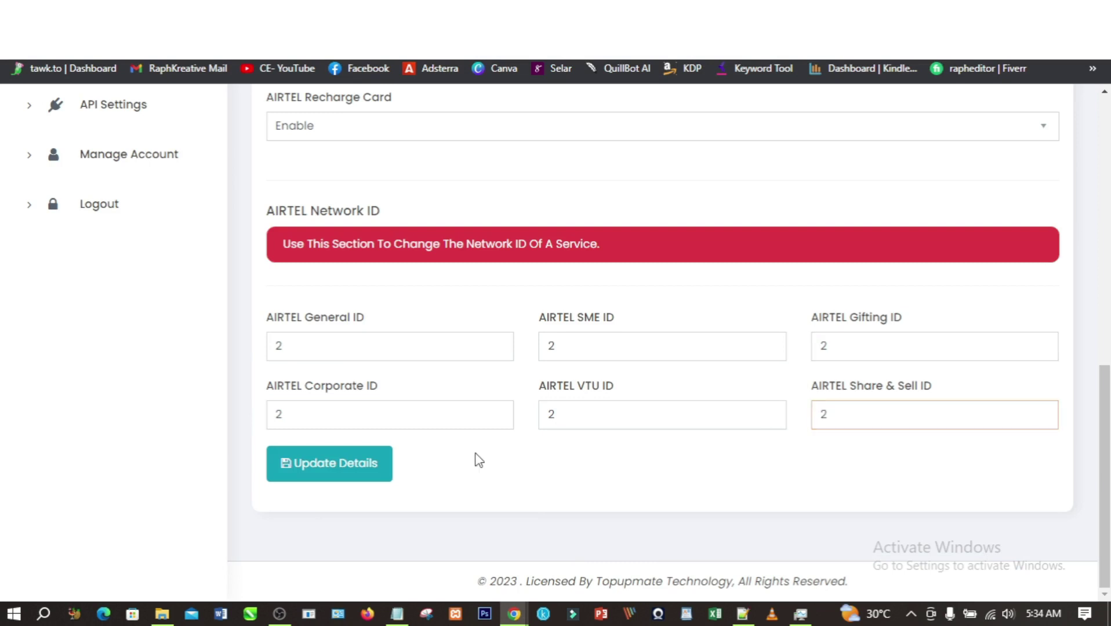
click(371, 482)
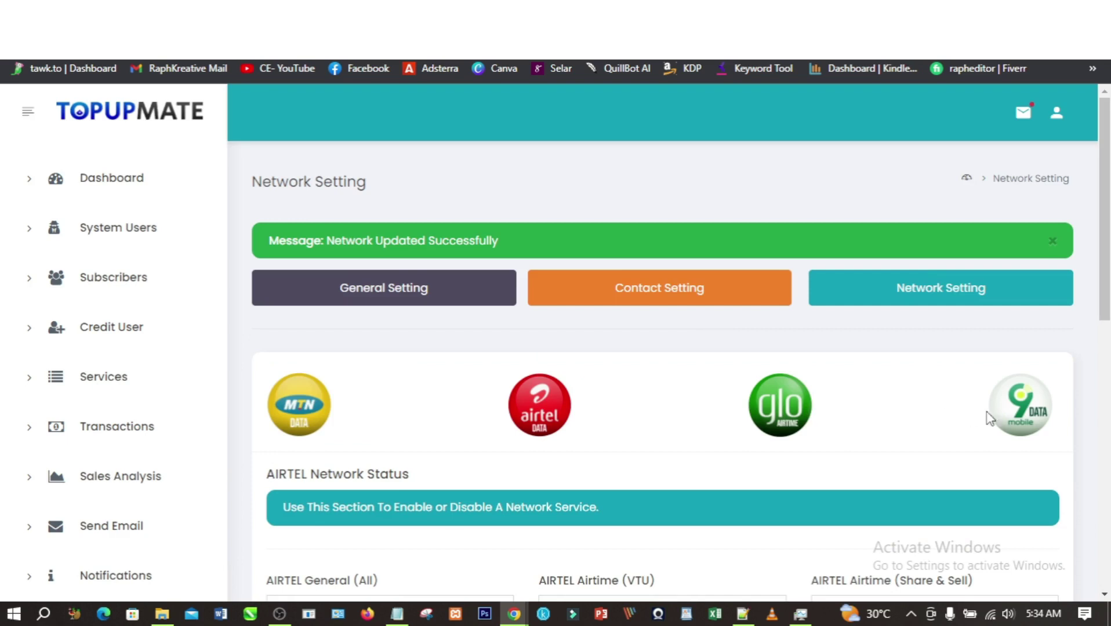
- Set all six 9MOBILE network IDs to 4 and save
click(994, 413)
scroll(559, 390, down, 10)
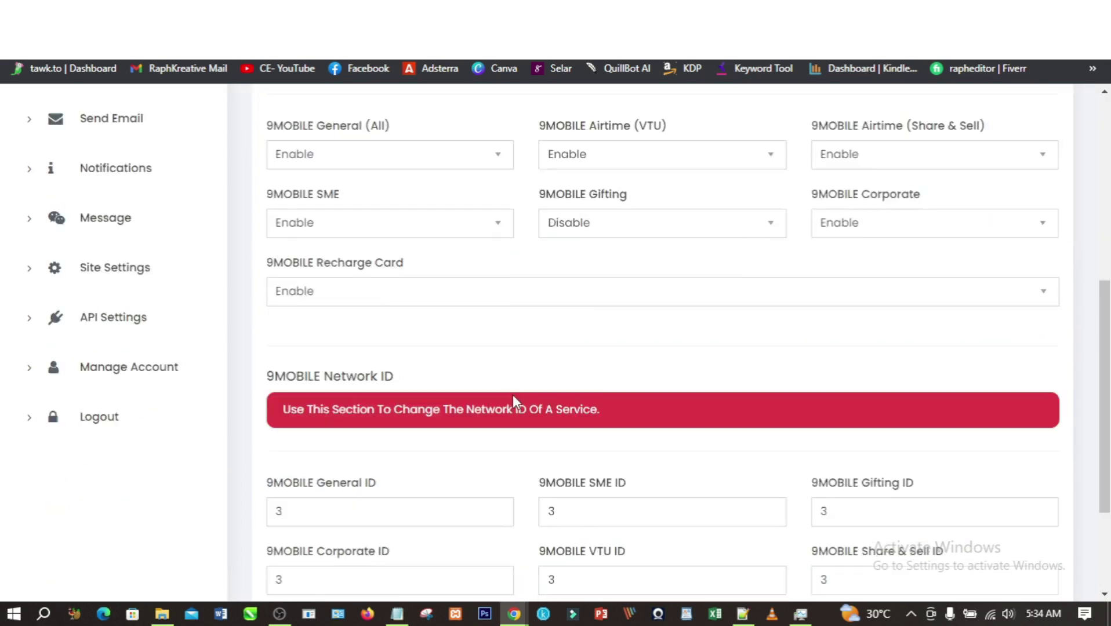
click(313, 349)
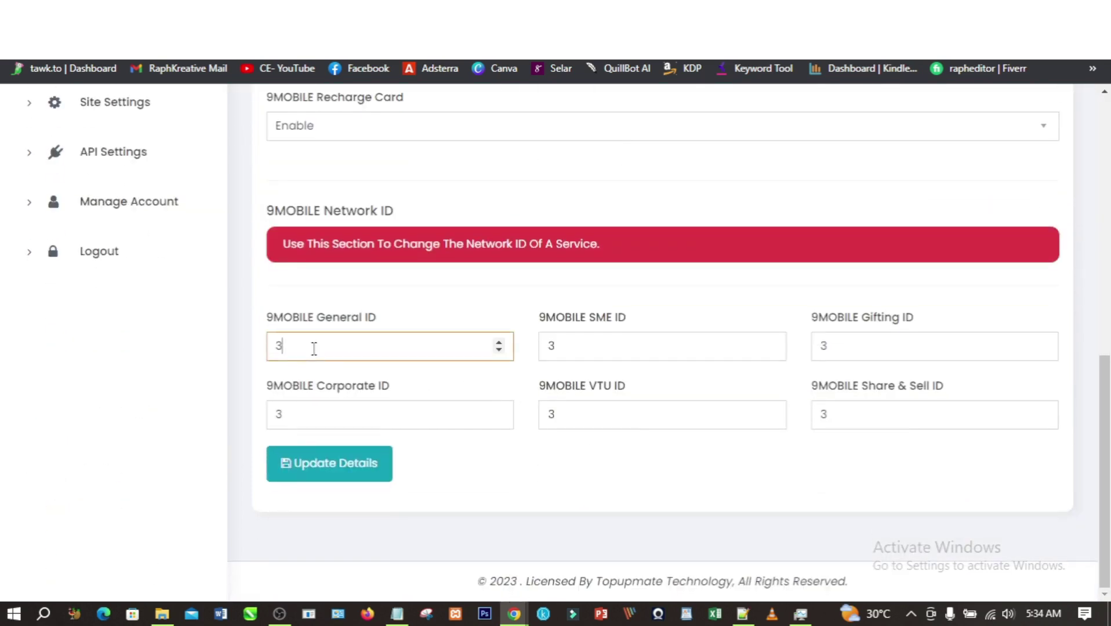
drag(317, 356, 226, 363)
text(4)
double_click(300, 407)
text(4)
double_click(570, 350)
text(4)
double_click(560, 414)
text(4)
double_click(819, 347)
text(4)
double_click(835, 422)
text(4)
click(377, 470)
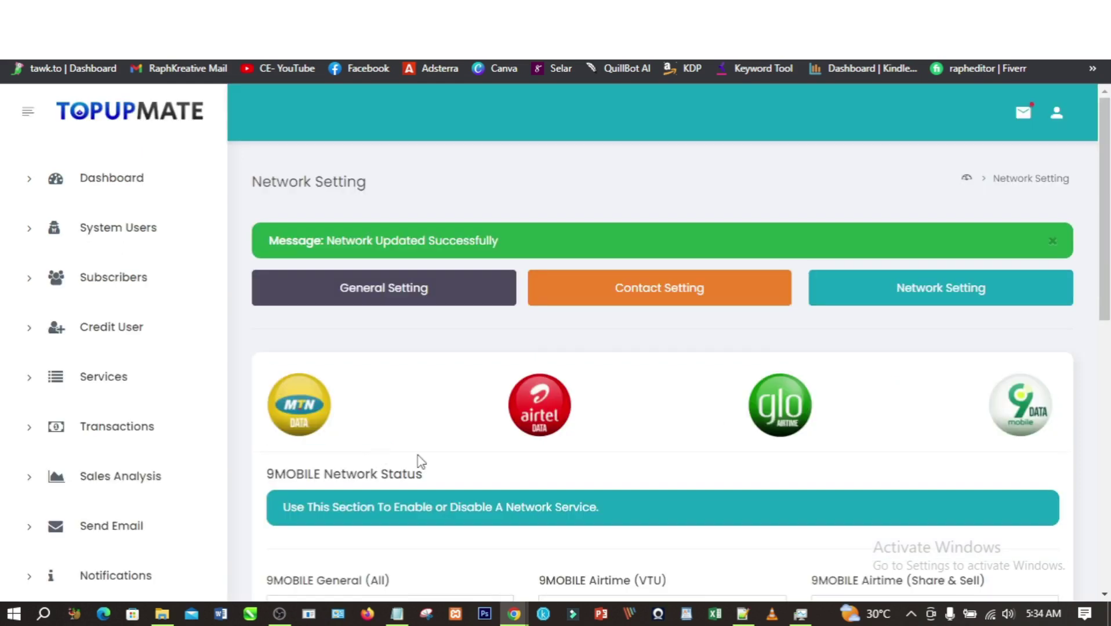
- Set the GLO General, Corporate and SME network IDs to 3
click(764, 426)
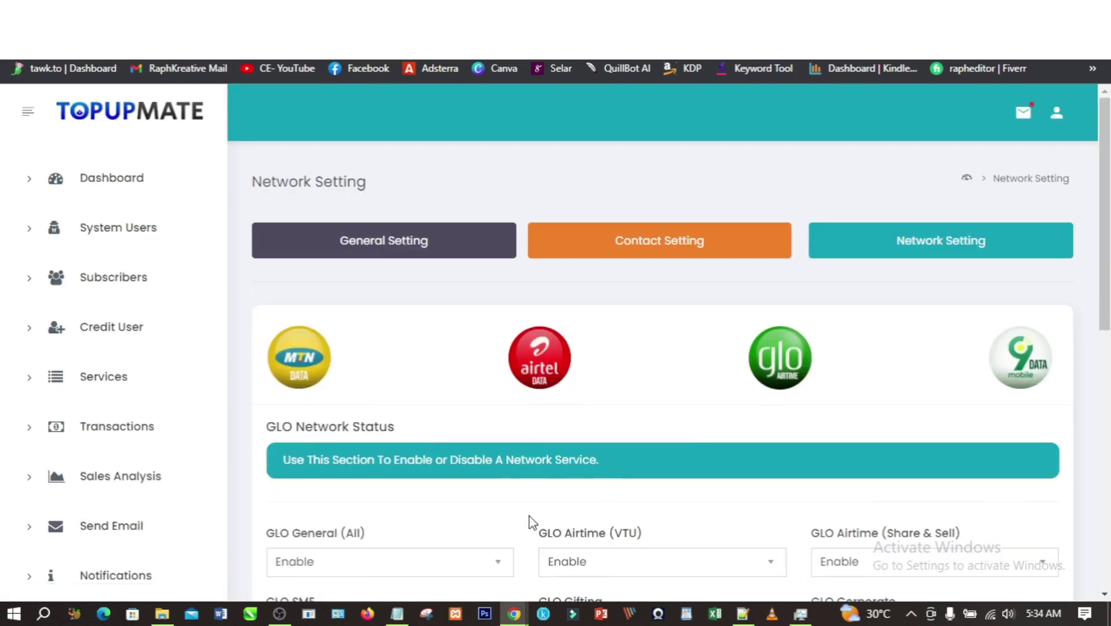
scroll(539, 516, down, 7)
double_click(279, 512)
text(3)
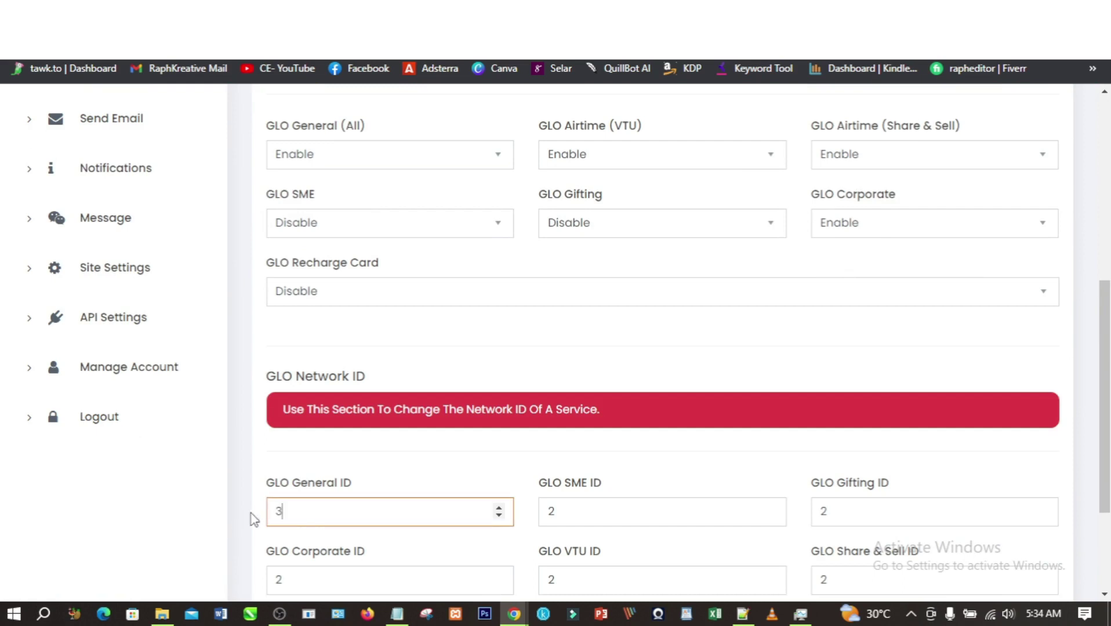
scroll(337, 525, down, 3)
double_click(285, 417)
text(3)
double_click(548, 349)
text(3)
- Set the GLO VTU, Gifting and Share & Sell IDs to 3 and save
double_click(572, 415)
text(3)
double_click(862, 347)
text(3)
double_click(838, 415)
text(3)
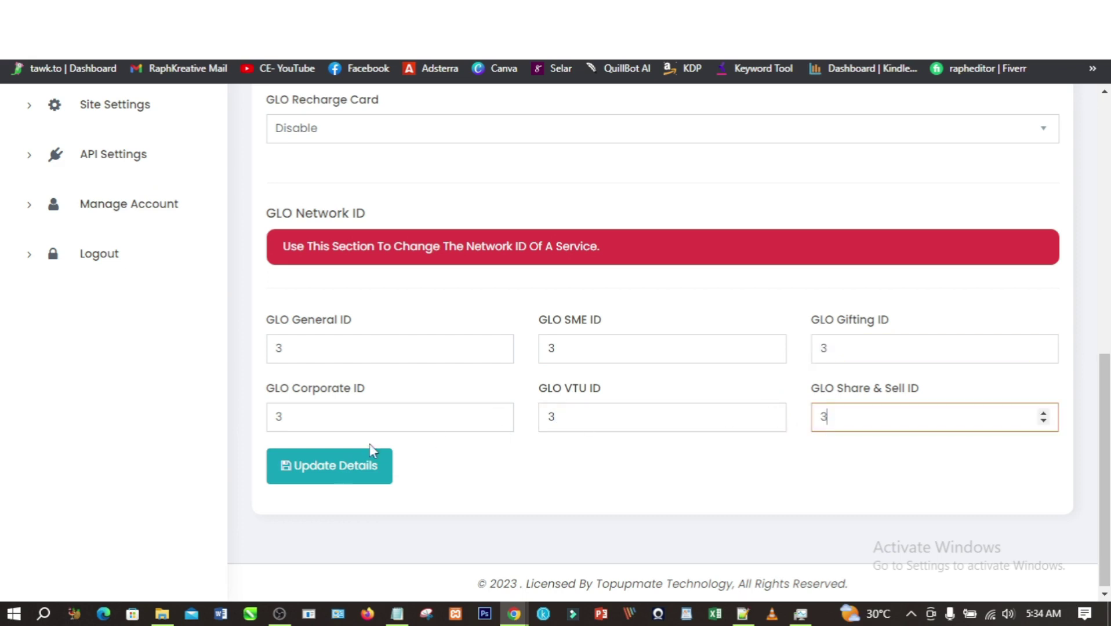
click(340, 474)
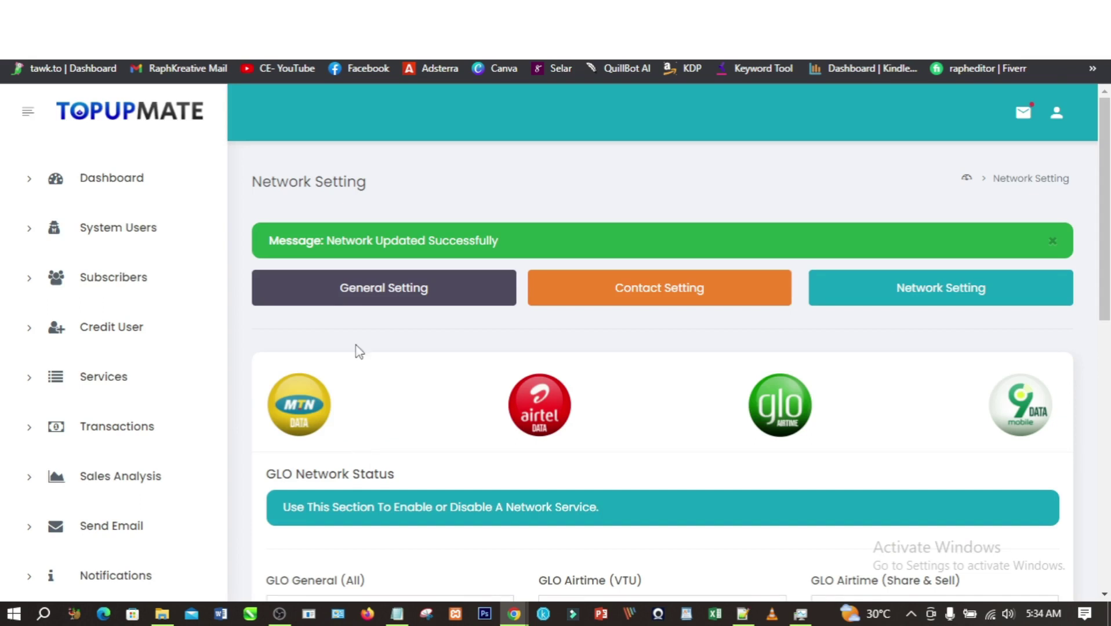
click(382, 297)
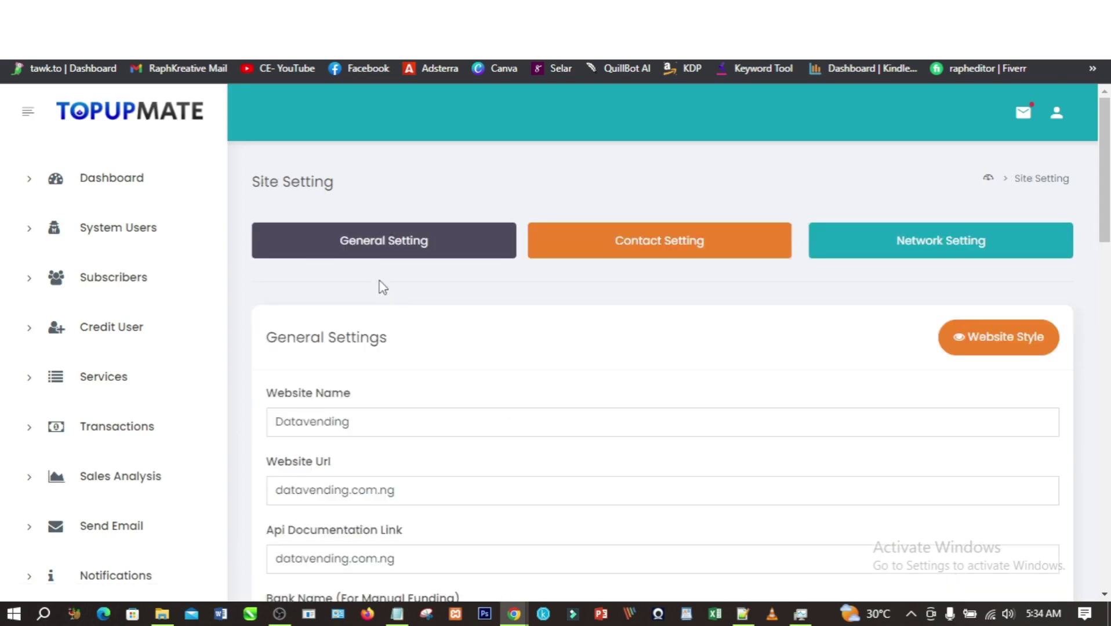
- Under Website Style, select login Design 3 and home page Home 3, then update the details
click(987, 340)
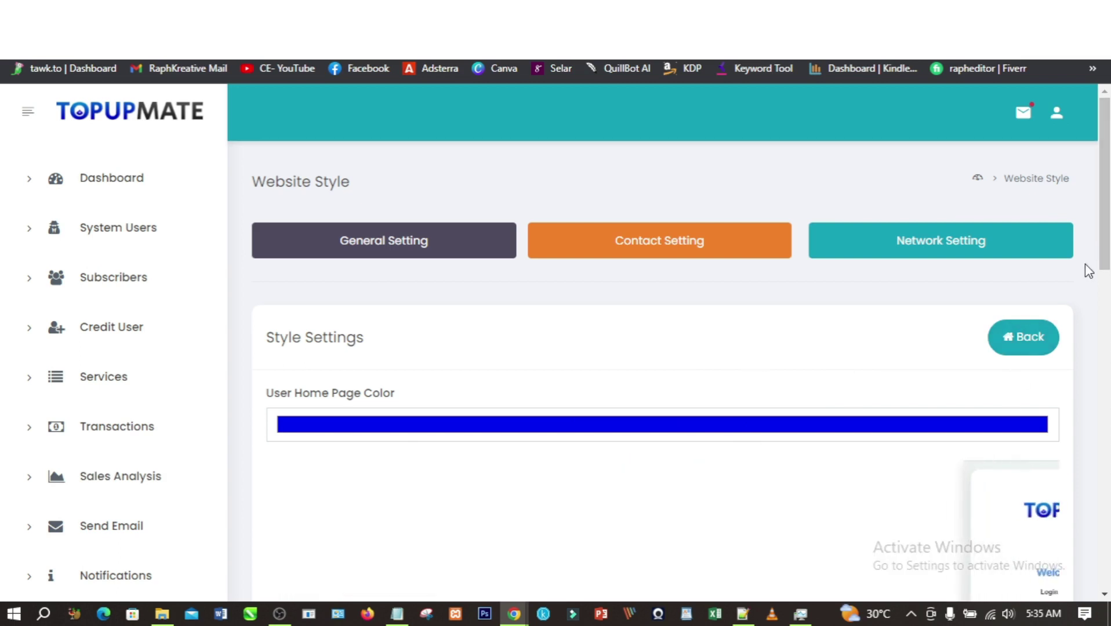
drag(1108, 258, 1107, 318)
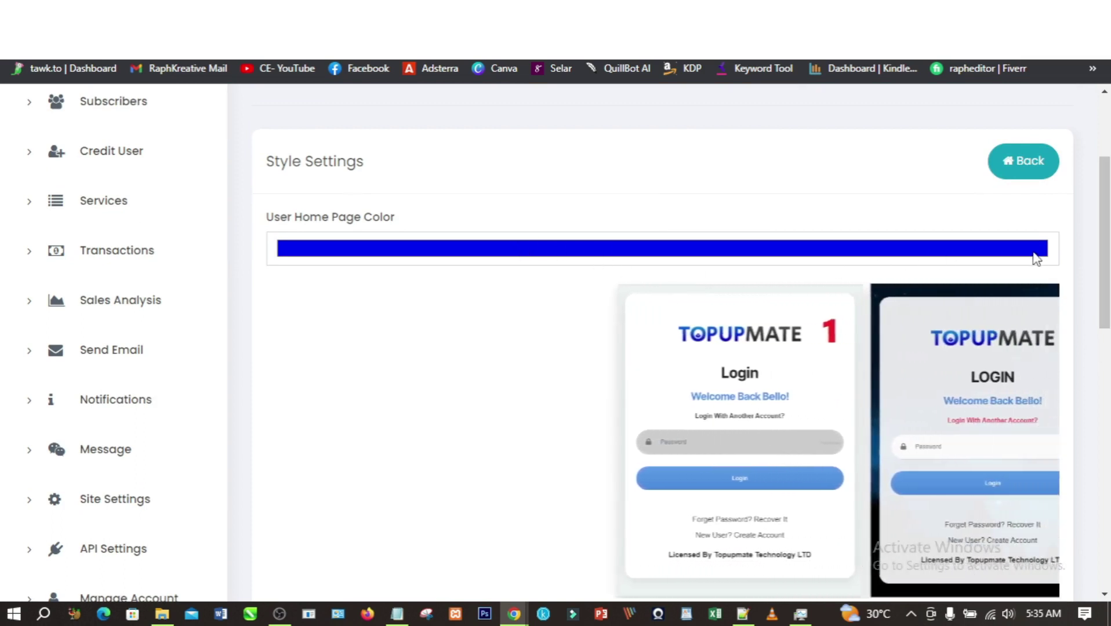
drag(1104, 287, 1105, 365)
click(320, 419)
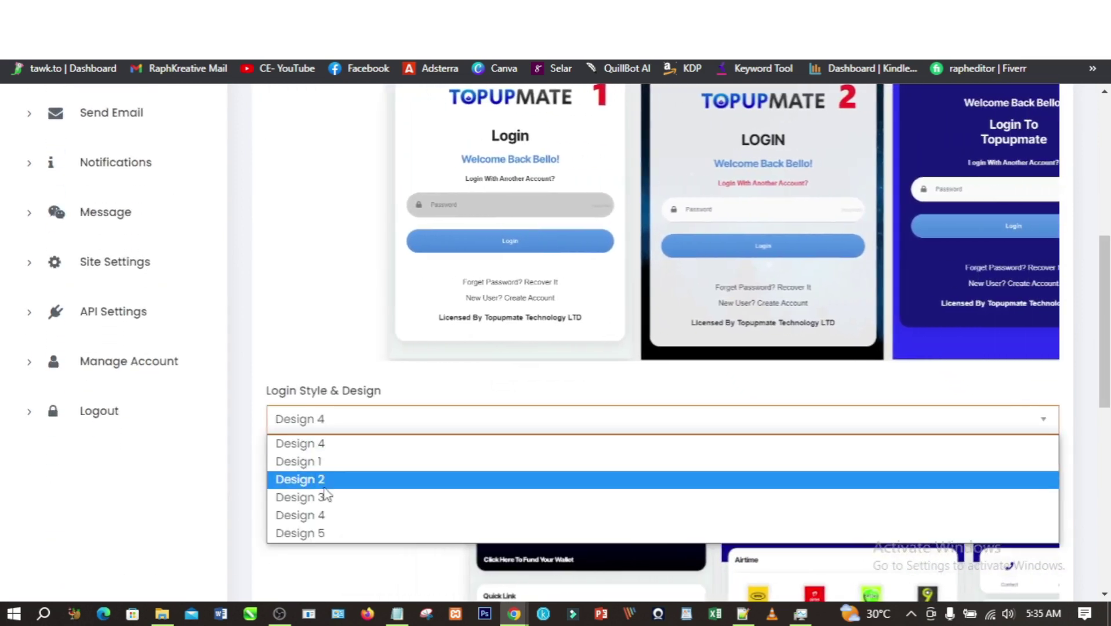
click(322, 497)
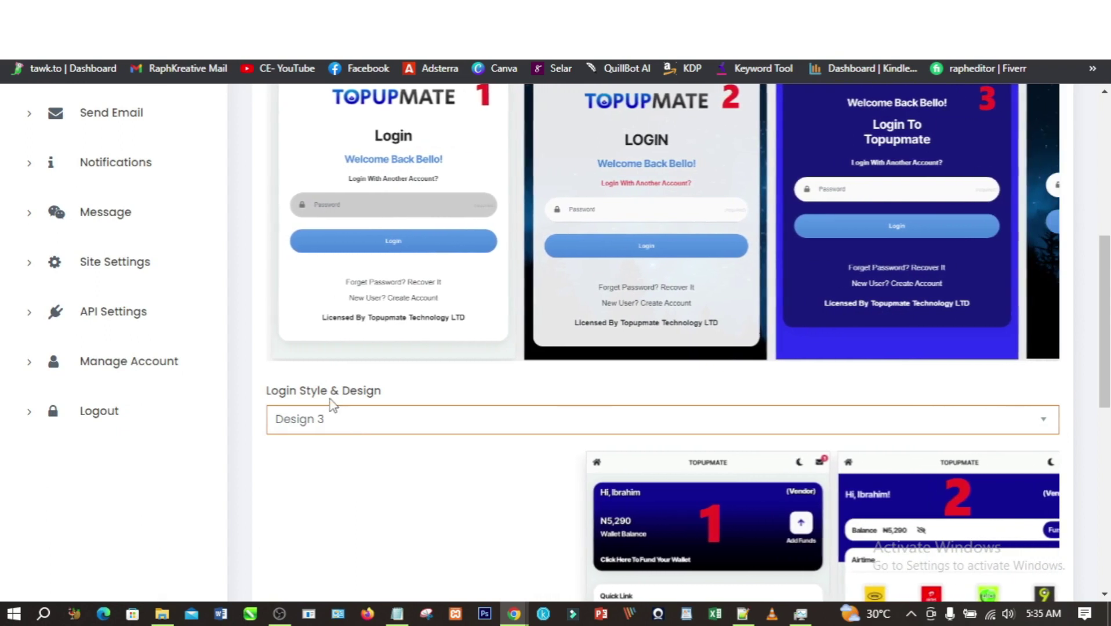
drag(1098, 351, 1082, 481)
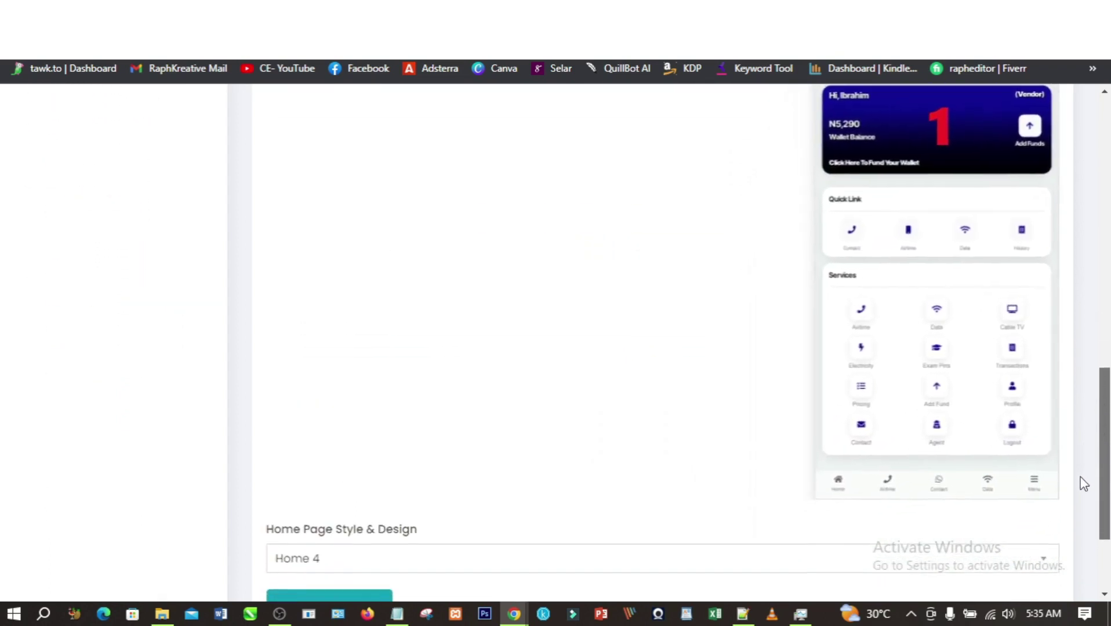
click(464, 556)
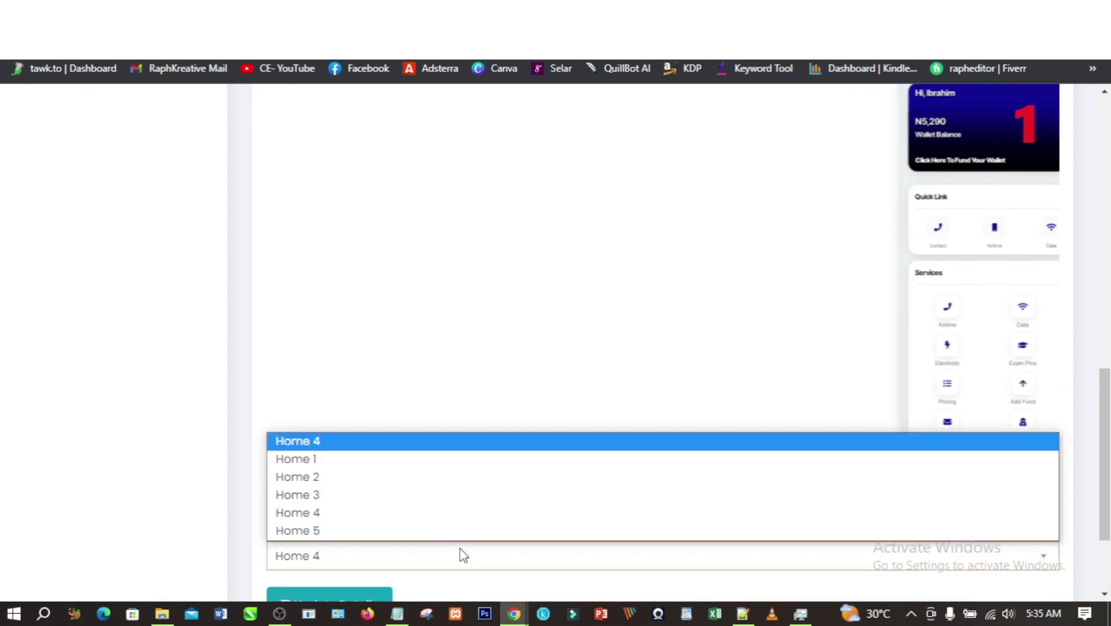
click(331, 496)
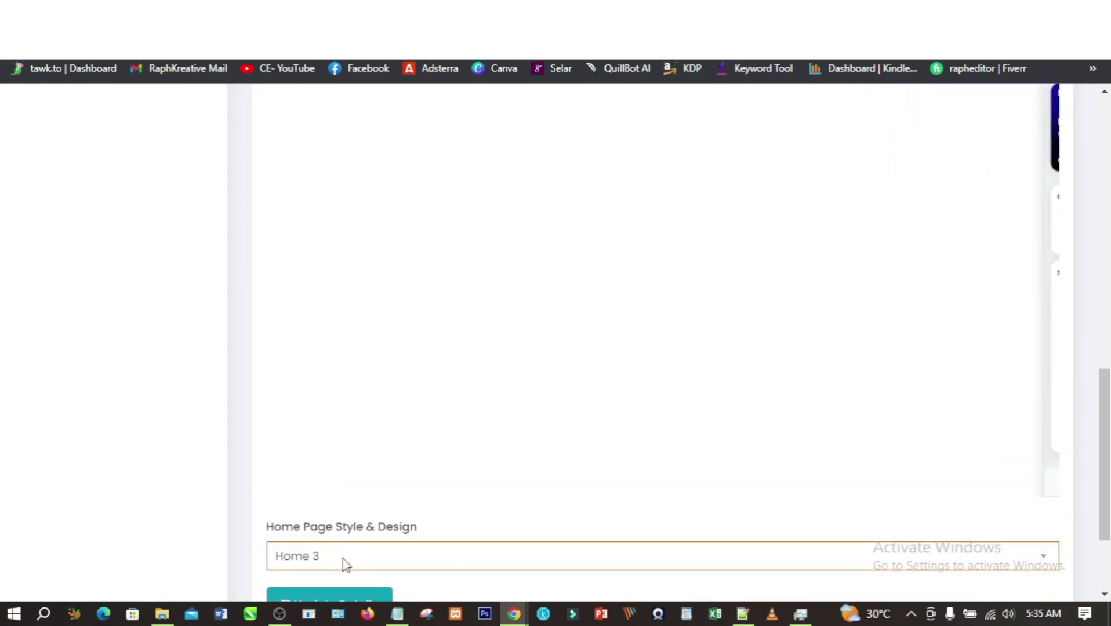
click(339, 594)
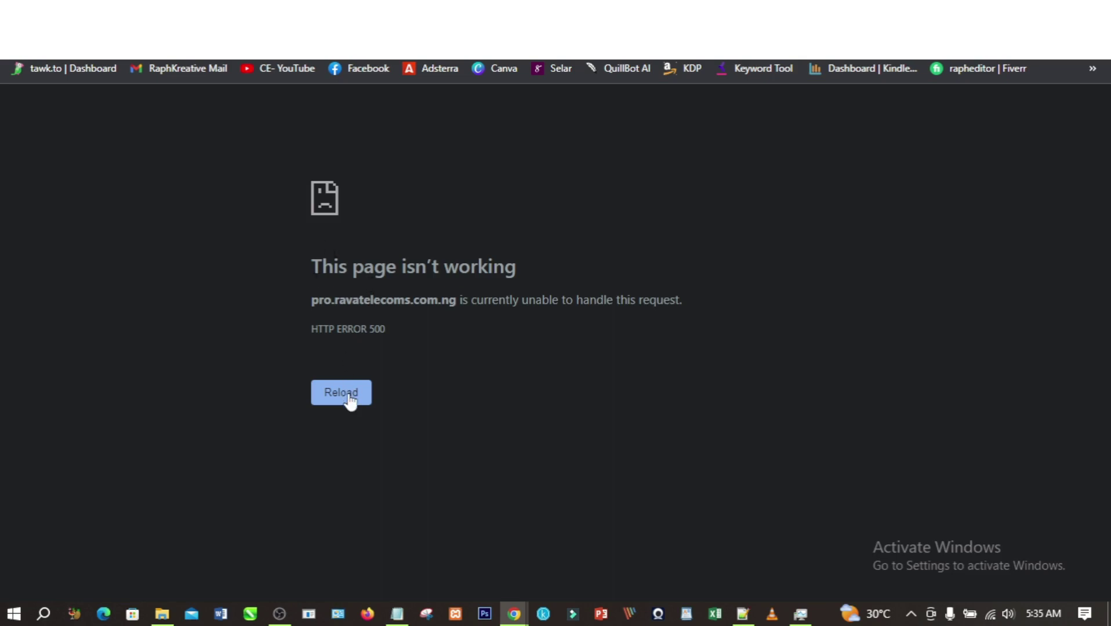
- Reload the failed page so the DATAVENDING user login page comes up
click(350, 399)
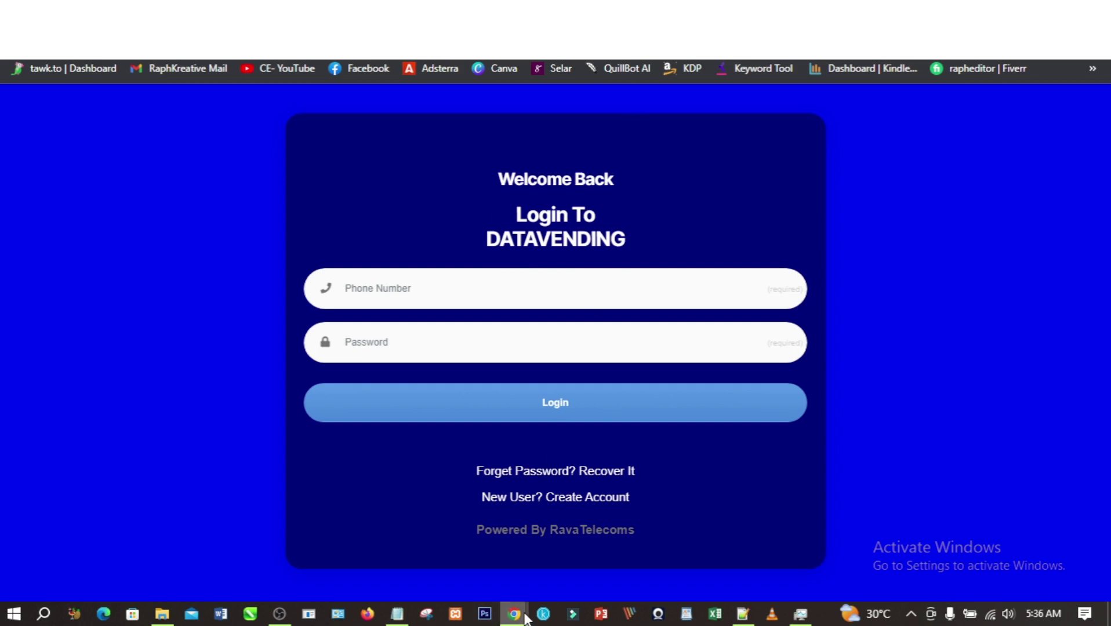
mouse_move(518, 619)
- Go to the new-user Create Account registration page from the login screen
click(591, 508)
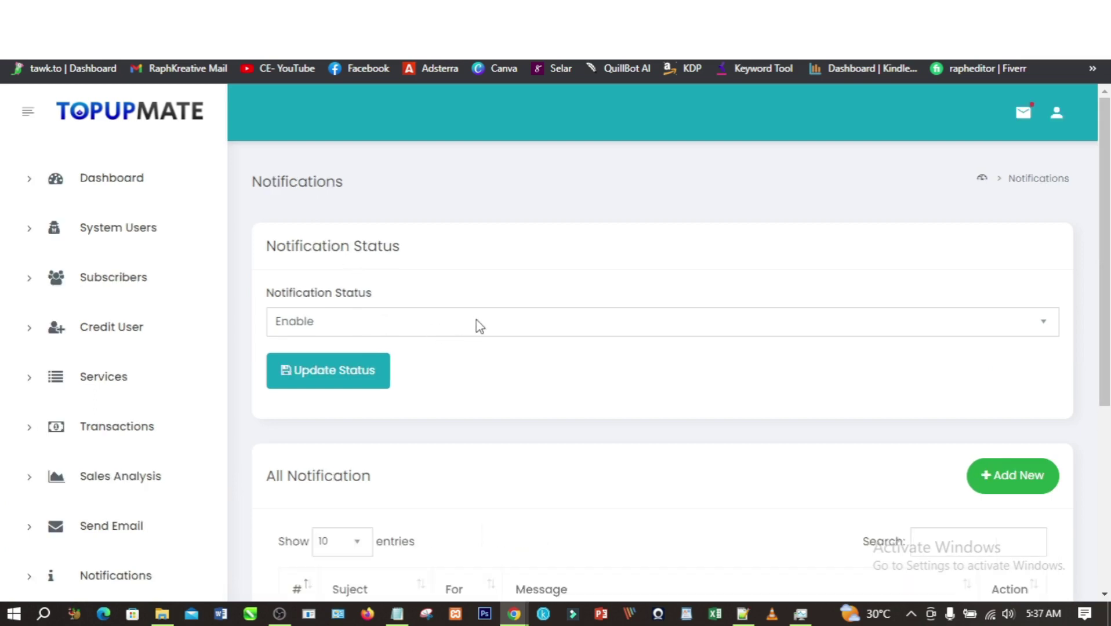
- Start a new notification with subject Welcome for General users
scroll(1106, 478, down, 3)
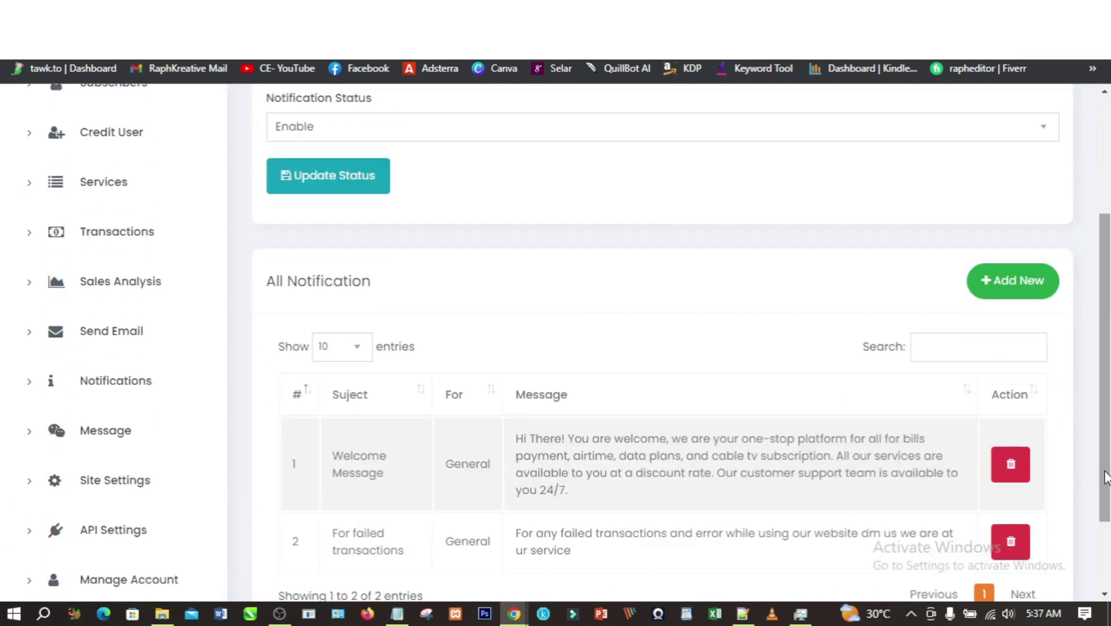
scroll(1106, 446, down, 2)
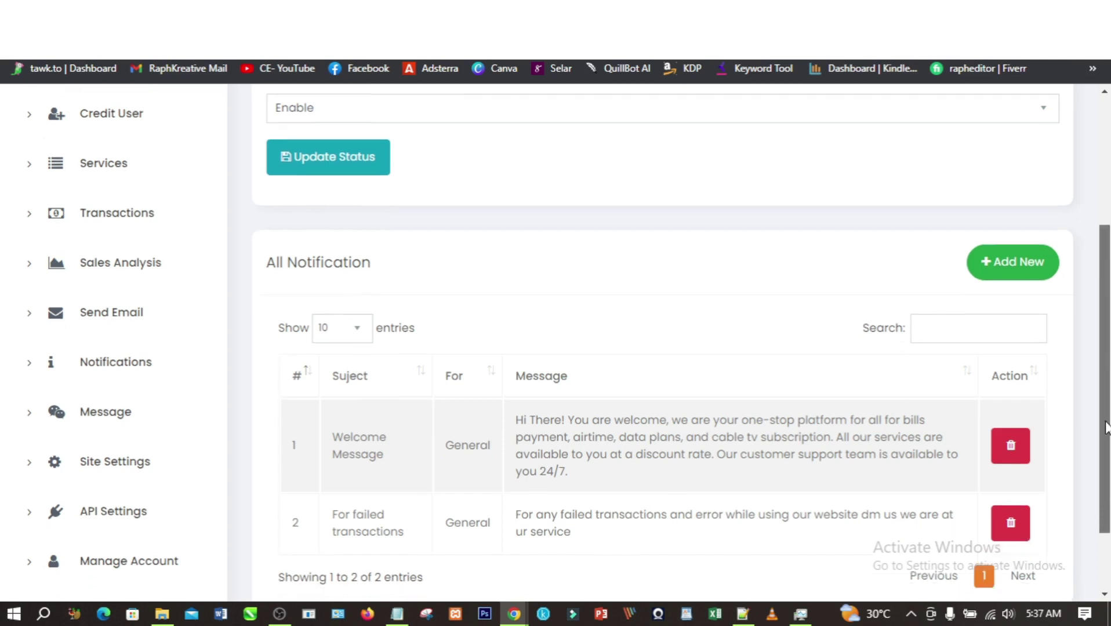
scroll(1106, 446, up, 2)
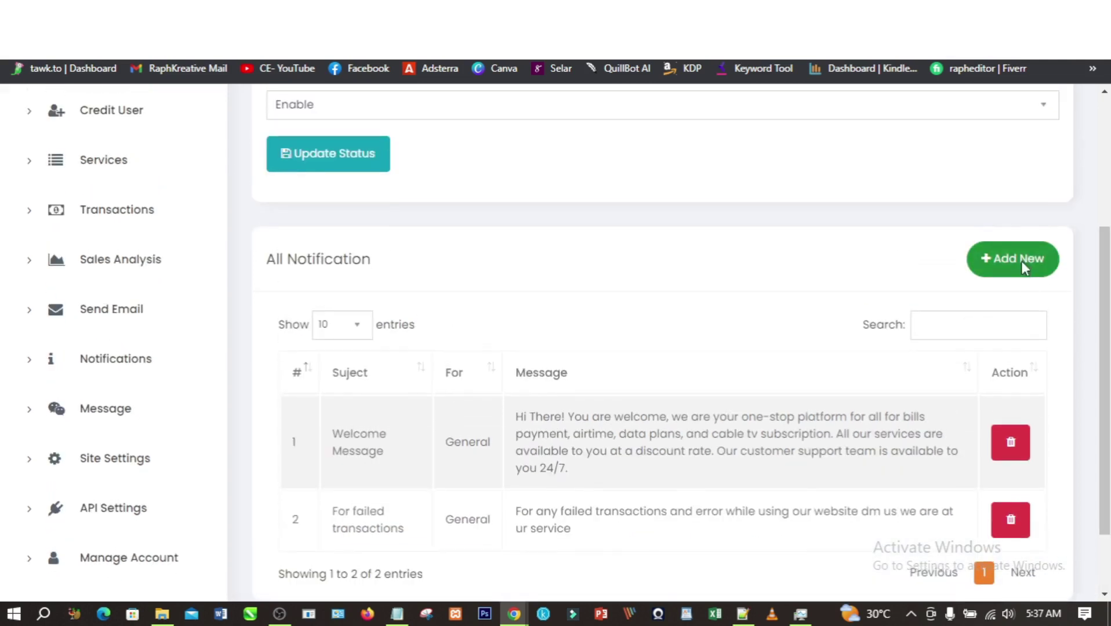
click(1021, 262)
click(426, 209)
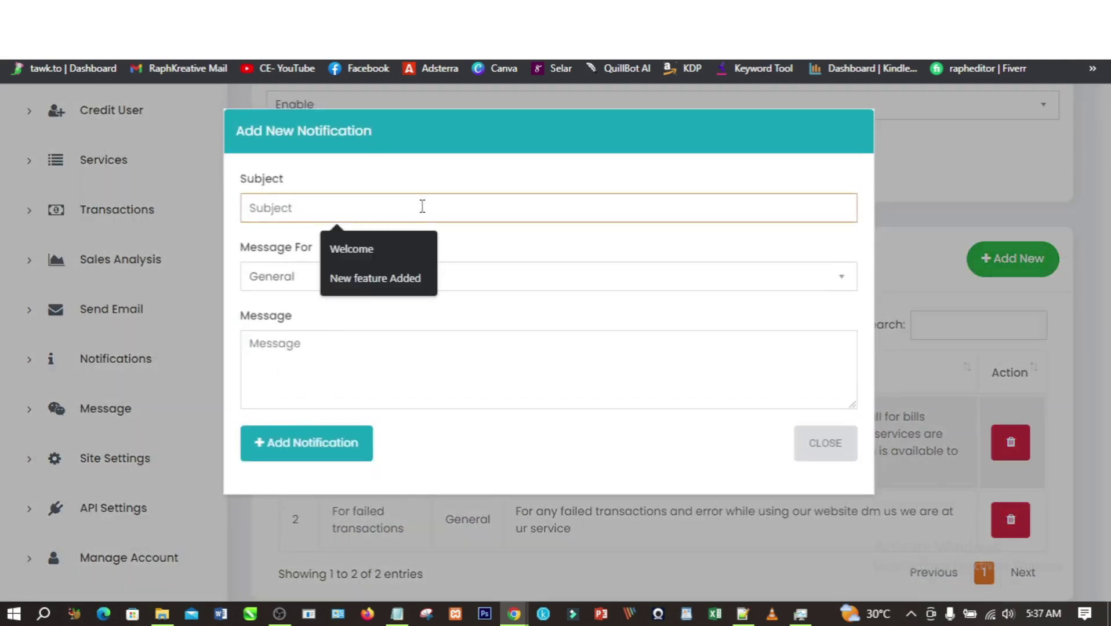
click(370, 249)
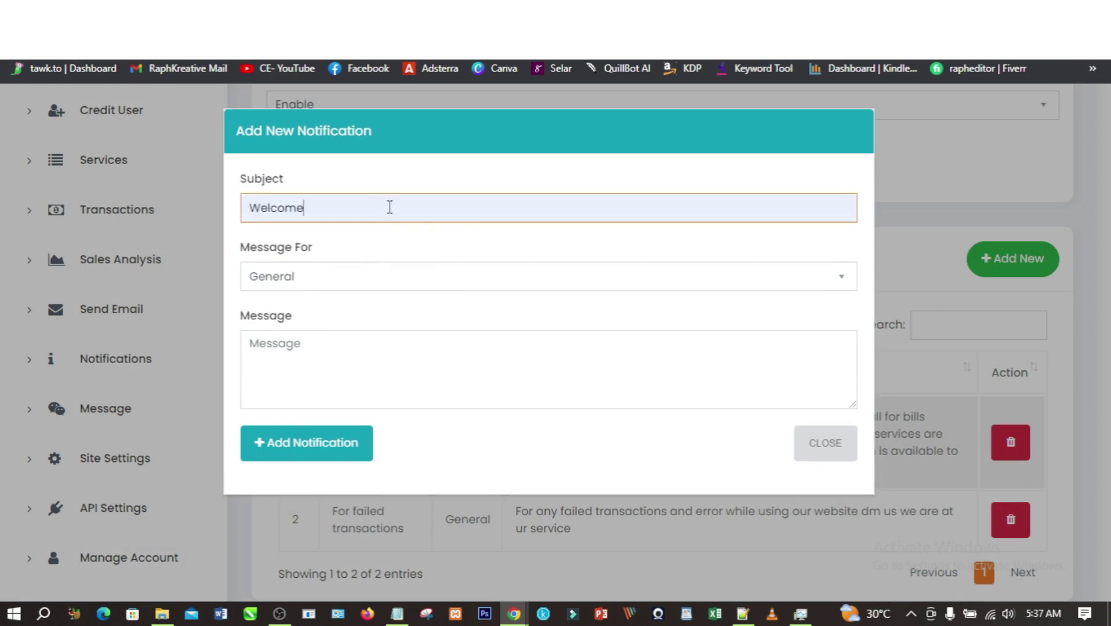
click(348, 286)
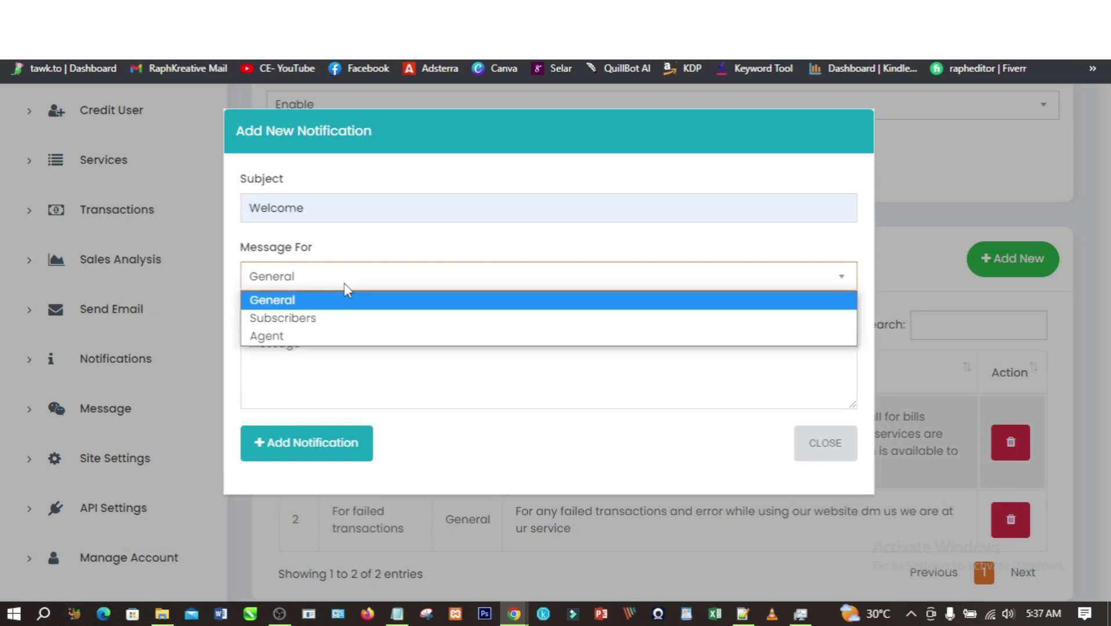
click(340, 286)
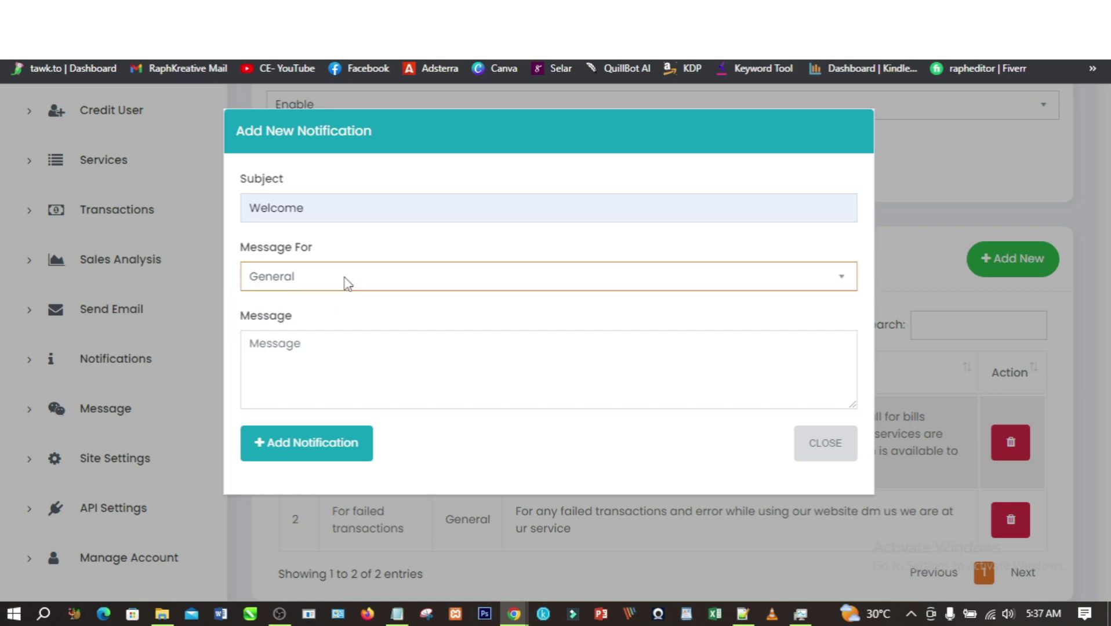
- Write the message 'welcome to datavending services' and add the notification
click(334, 372)
text(rrjktkrk)
key(ctrl+a)
text(welcome to datavending s)
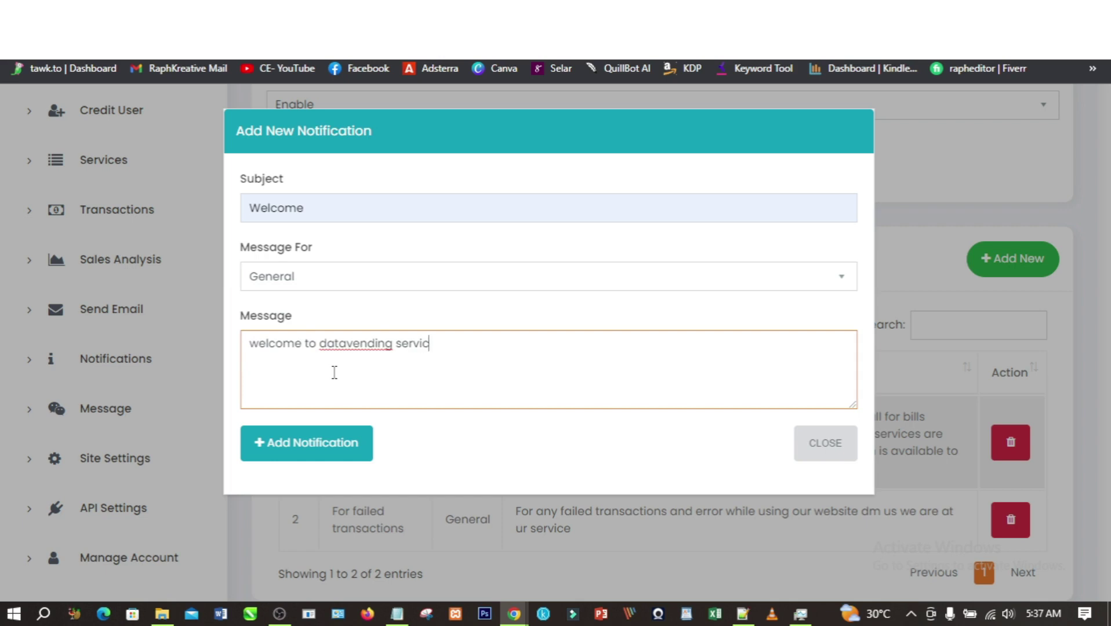
click(310, 446)
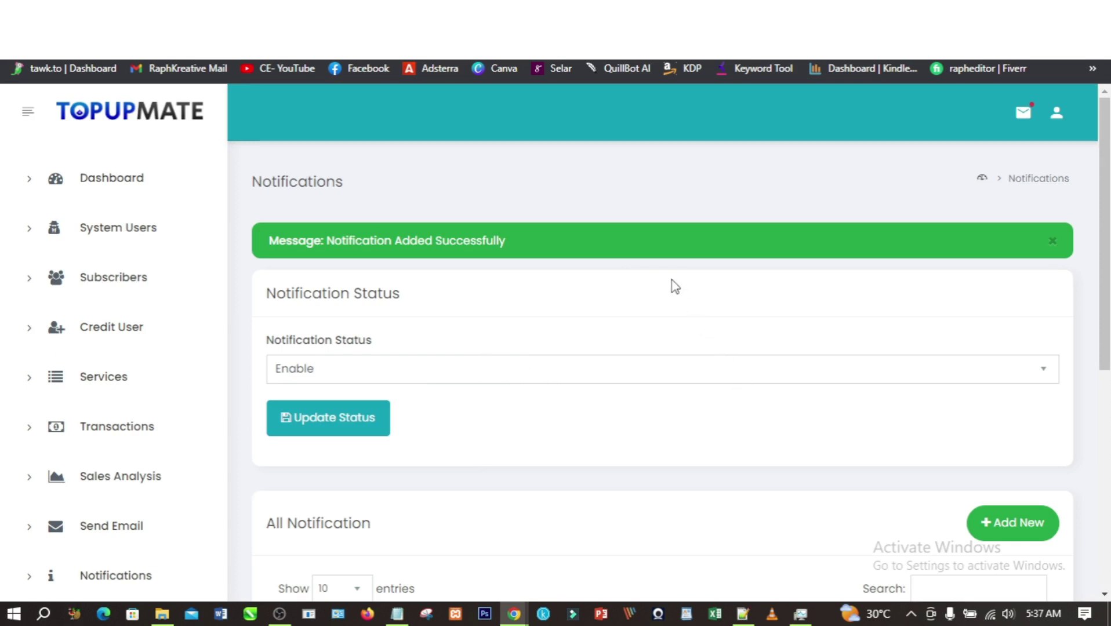
click(753, 13)
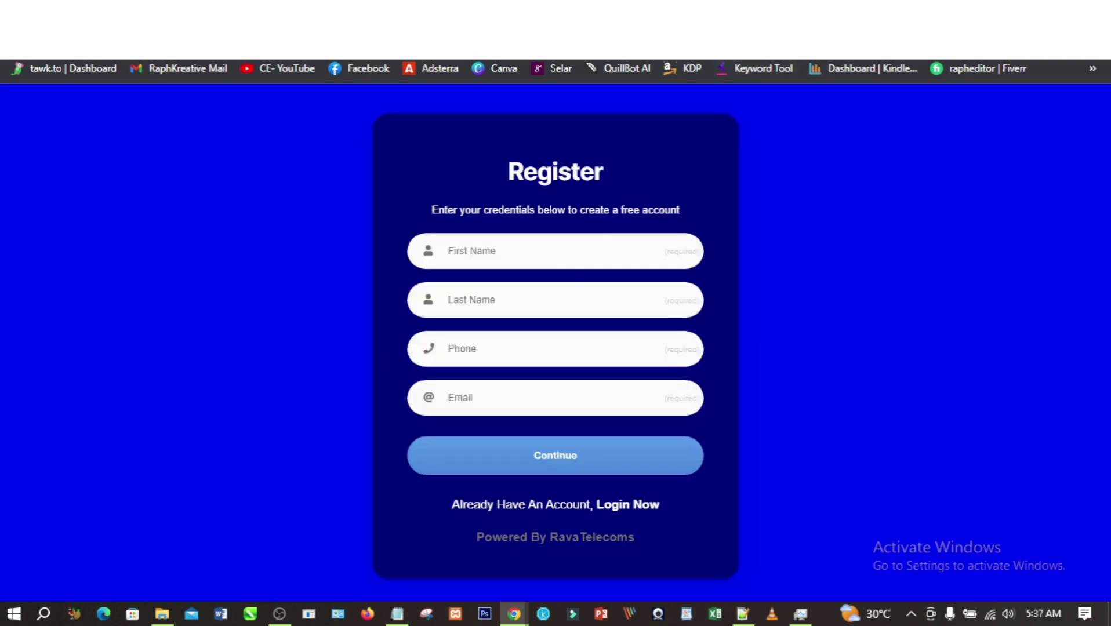
- Fill in the new user's first and last name, phone and e-mail, then continue
click(557, 248)
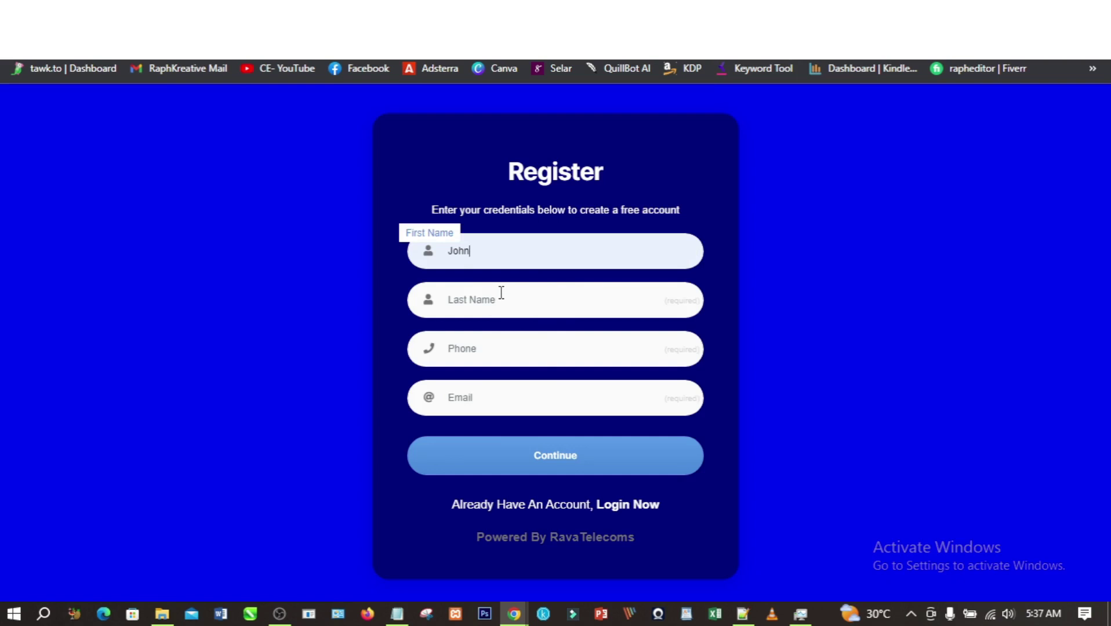
click(502, 293)
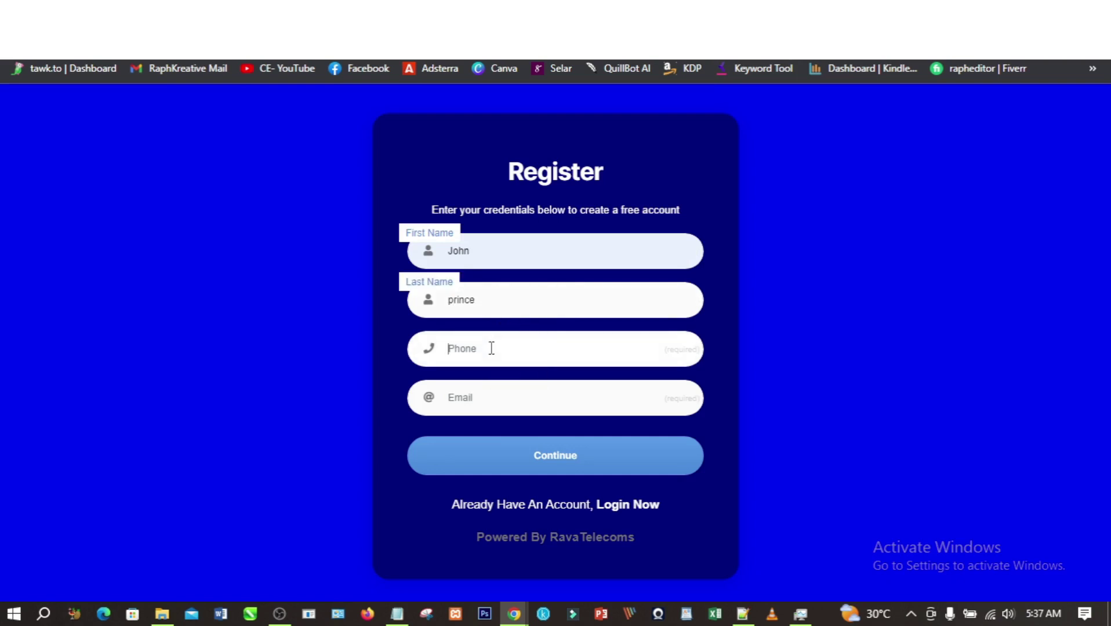
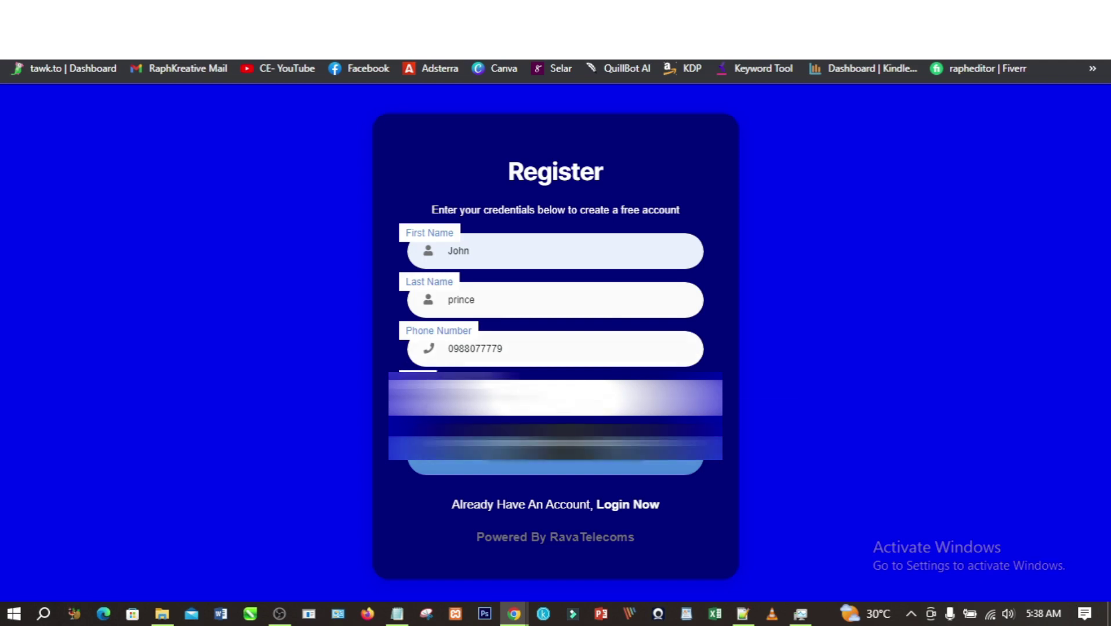
click(556, 468)
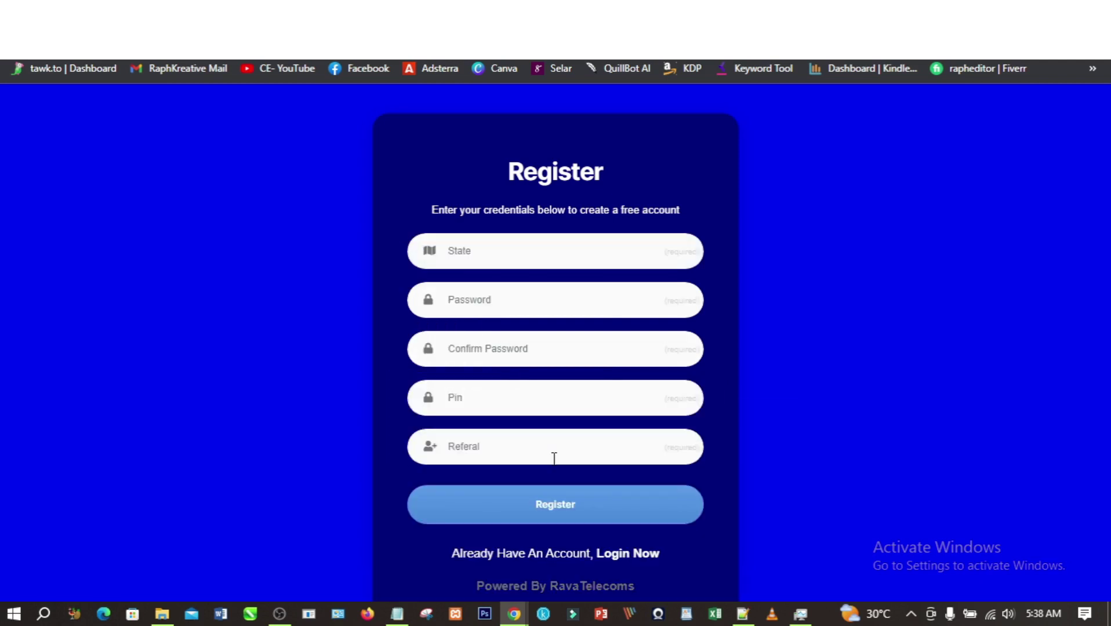
- Pick Lagos as the state, enter the password, its confirmation and a PIN, and register
click(485, 252)
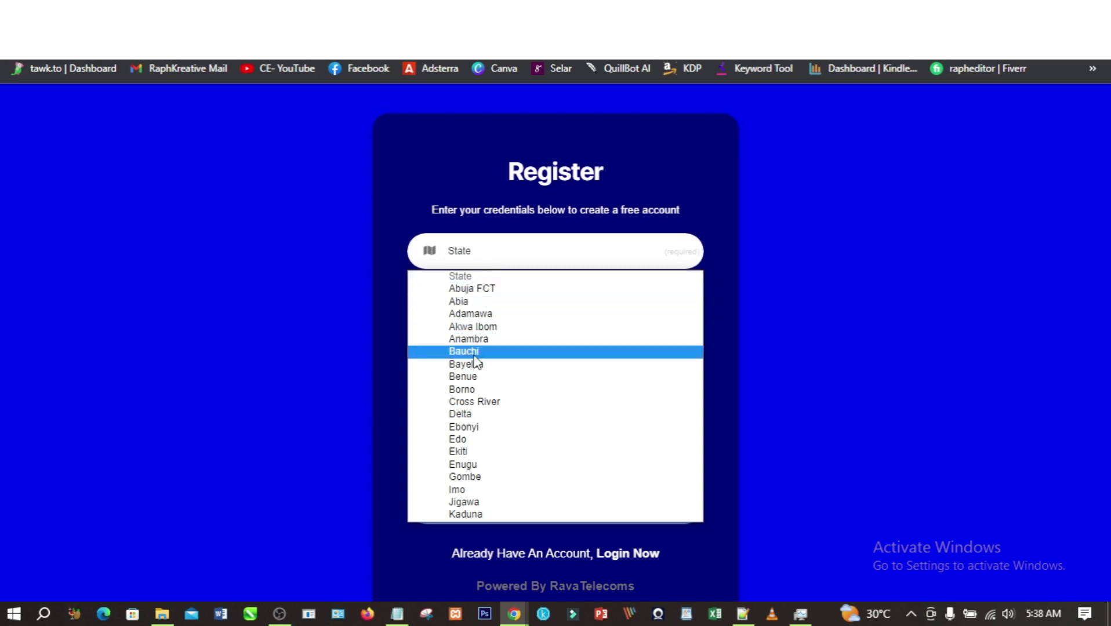
scroll(468, 328, down, 4)
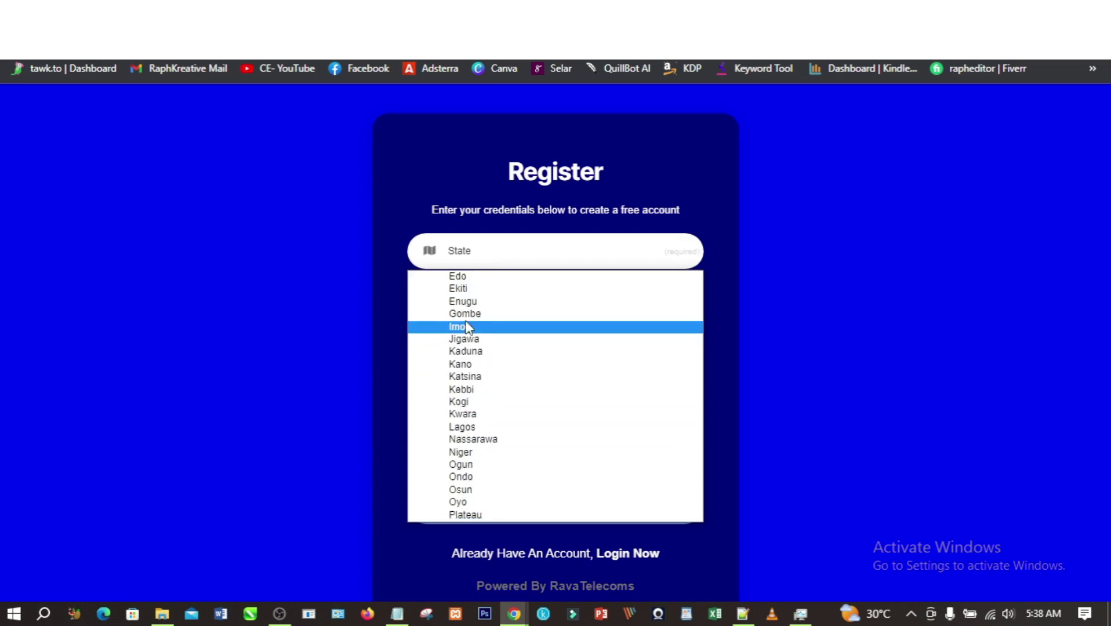
click(462, 427)
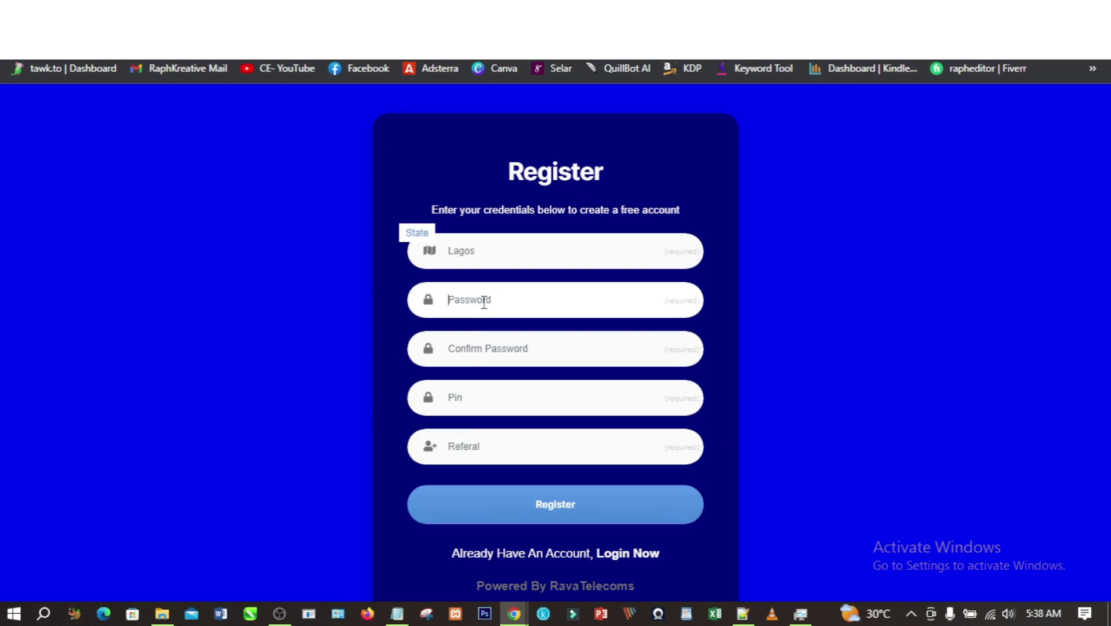
text(1)
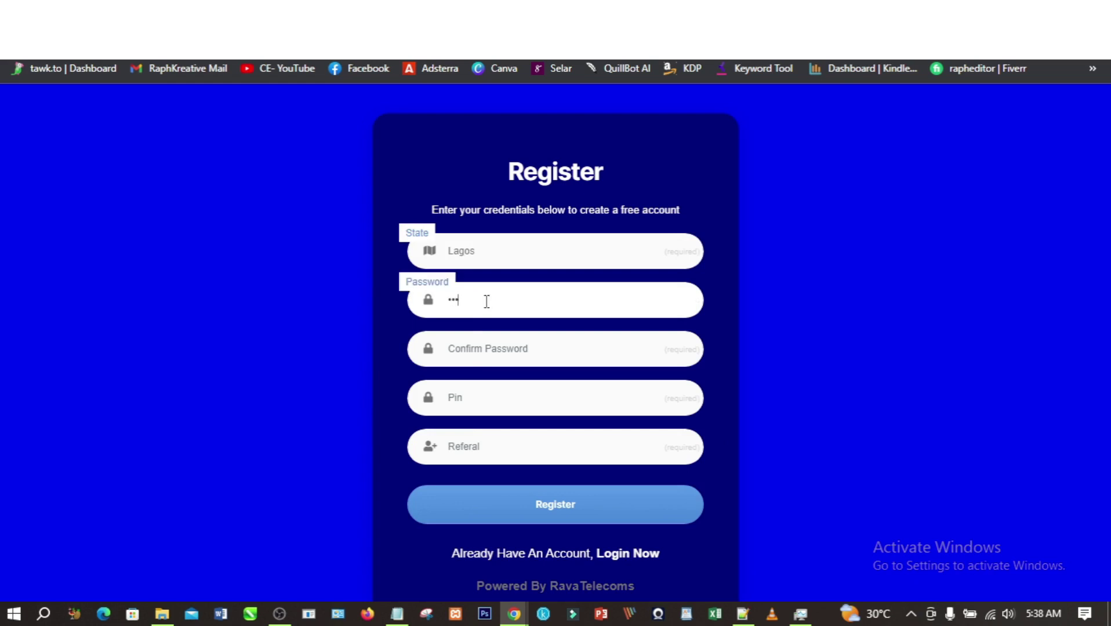
click(526, 356)
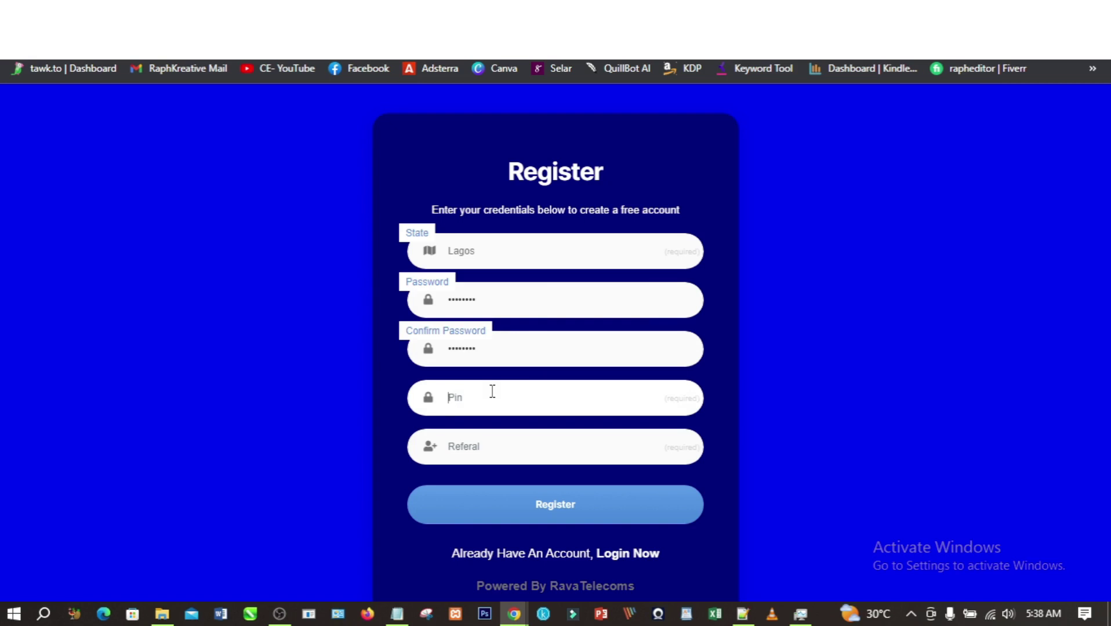
click(546, 505)
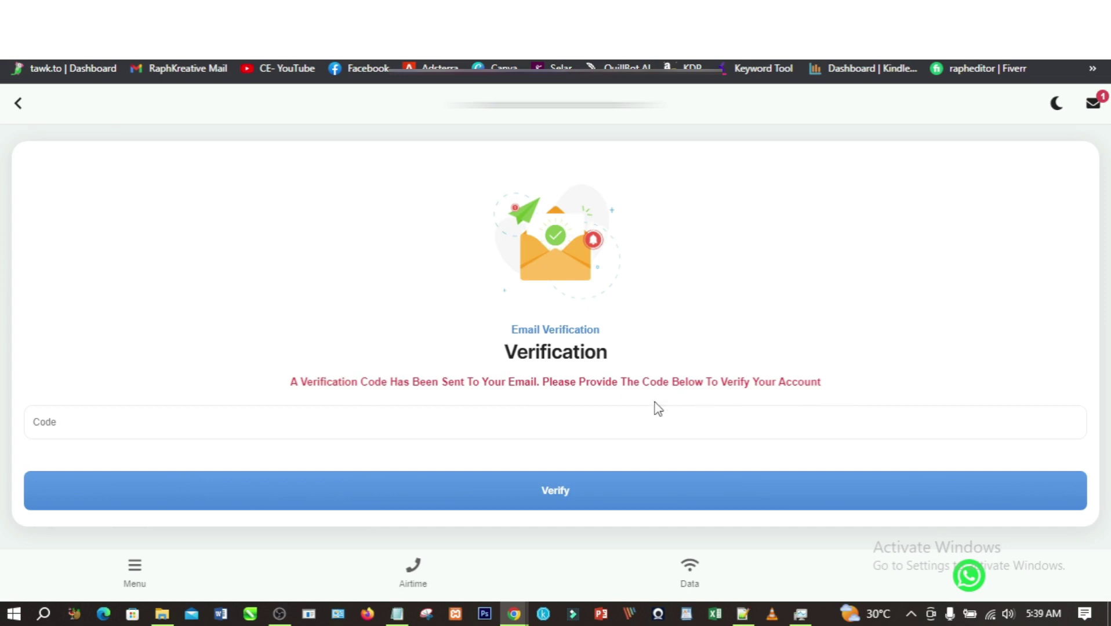
- Copy the verification code from the Welcome (Inanstech) email in Gmail's Spam folder
mouse_move(514, 614)
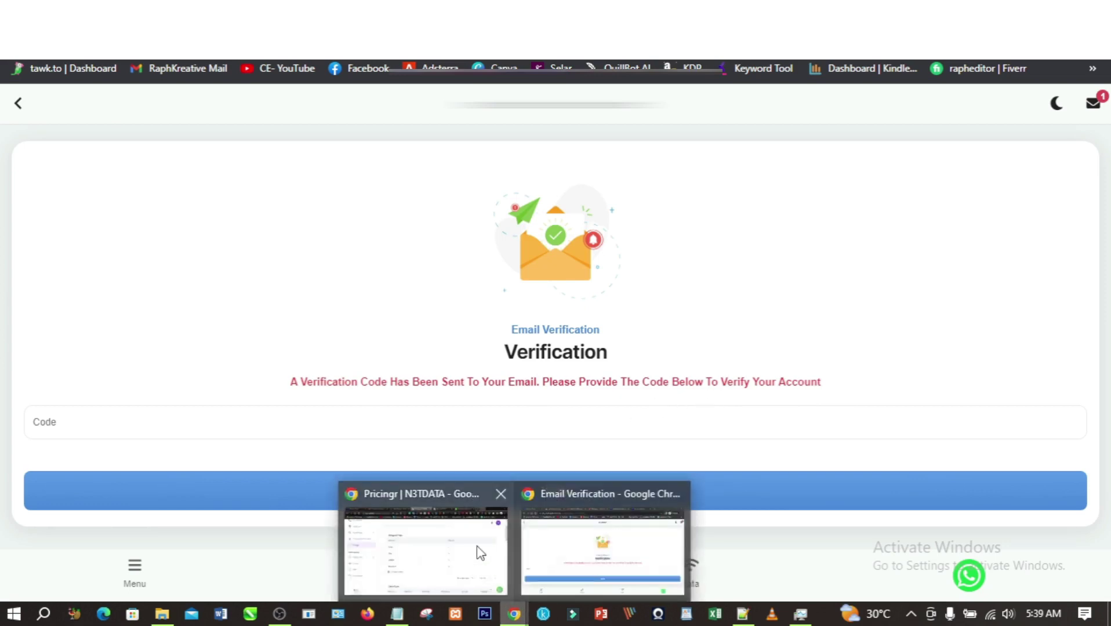
click(480, 553)
click(780, 14)
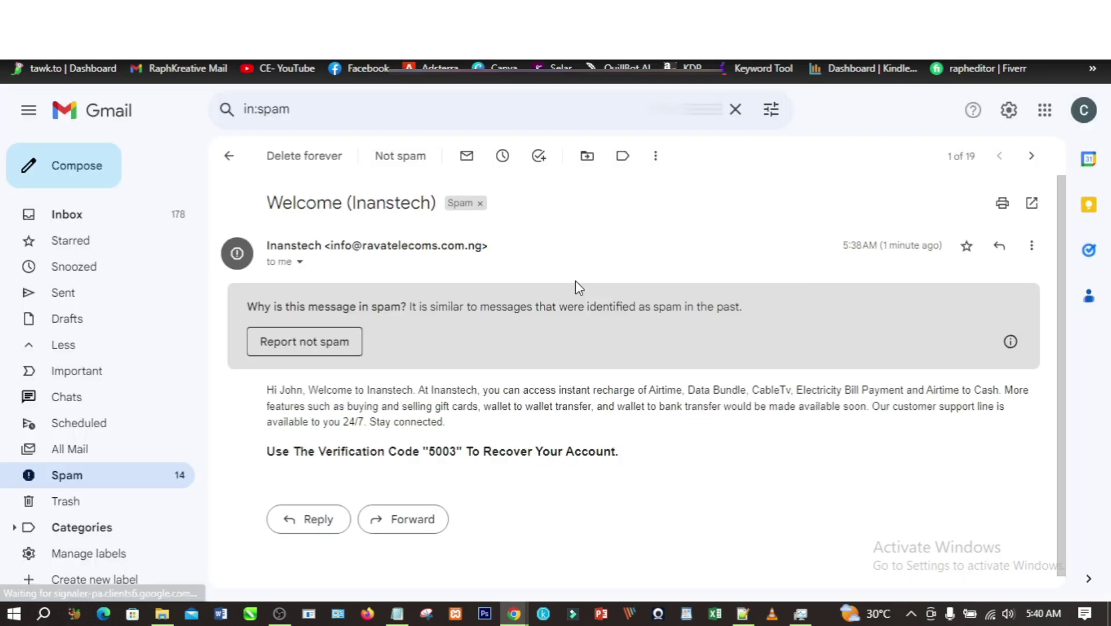
scroll(446, 395, down, 1)
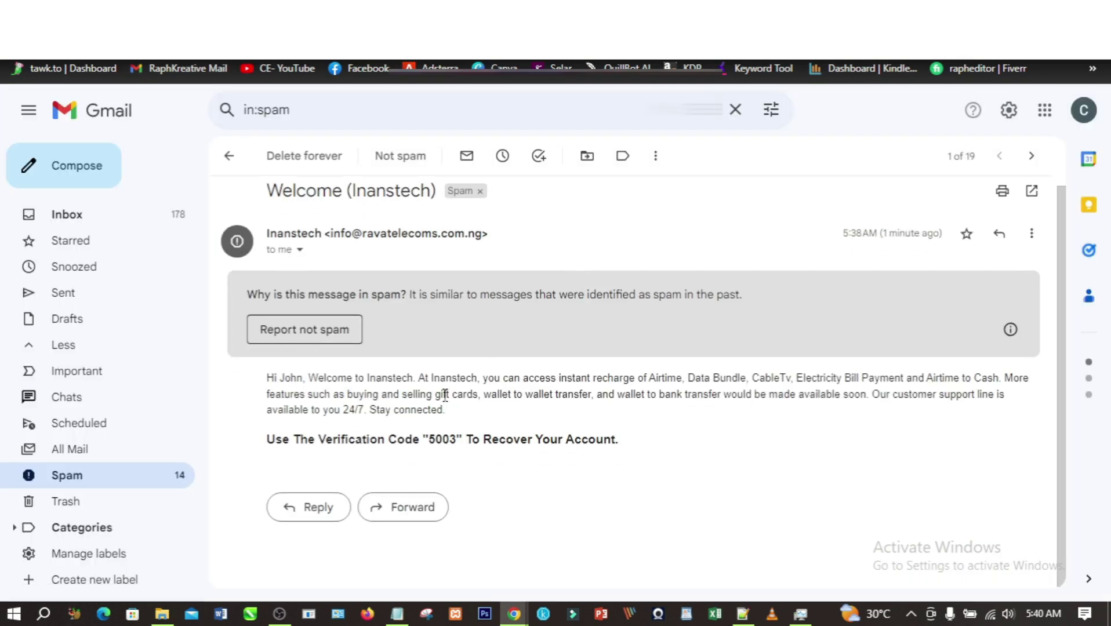
drag(456, 442, 432, 436)
right_click(446, 442)
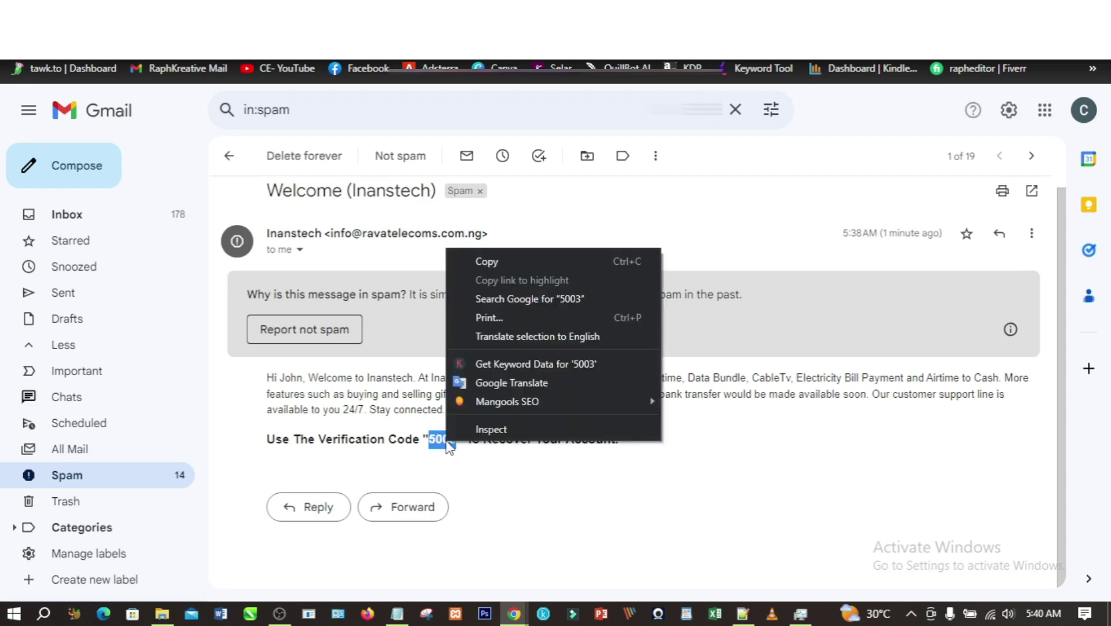
click(488, 263)
mouse_move(514, 613)
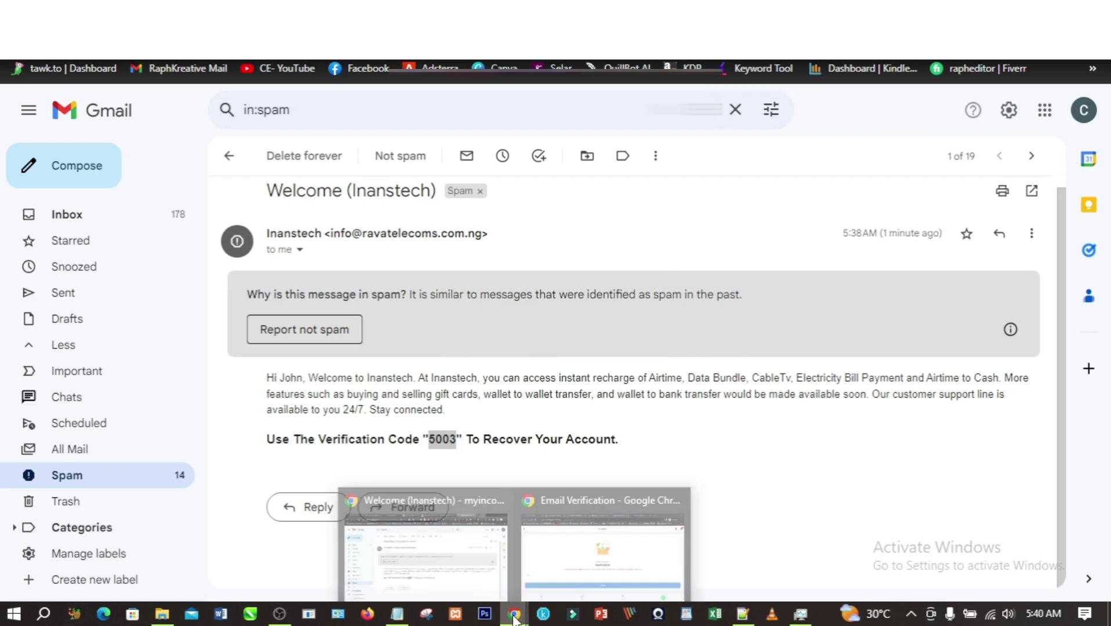
click(549, 572)
- Paste the emailed code into the Code field, verify it, and close the success alert
click(453, 421)
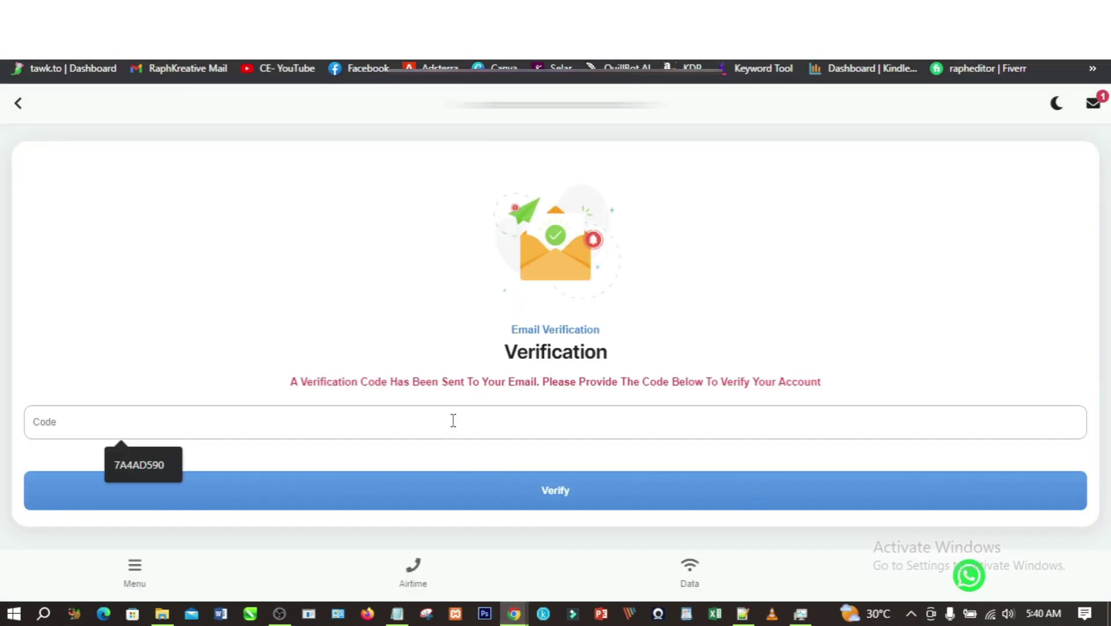
key(ctrl+v)
click(527, 490)
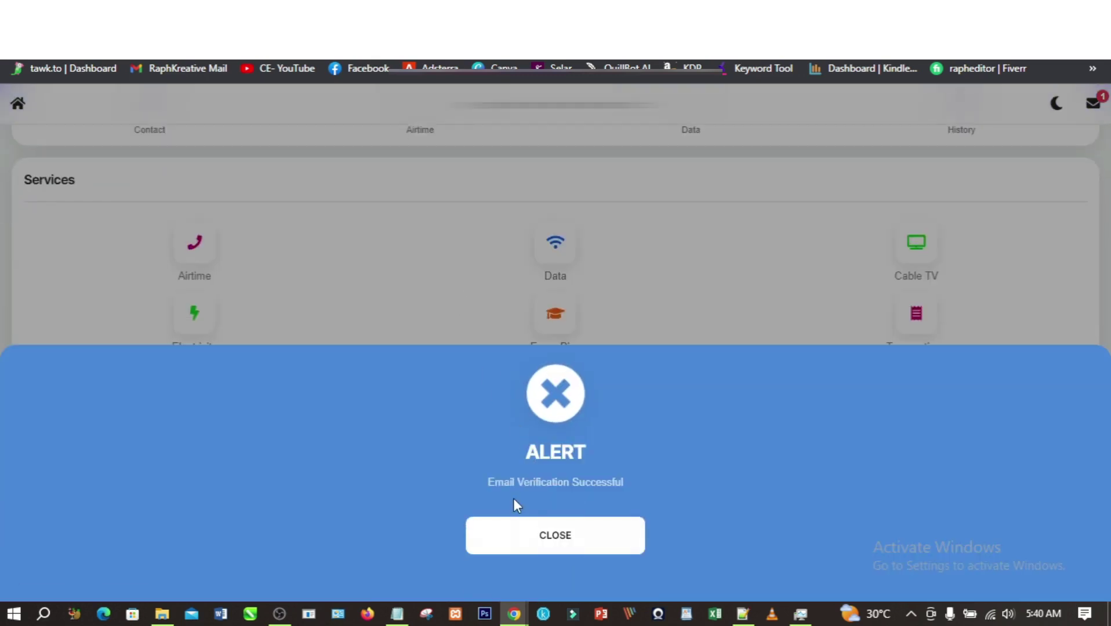
click(558, 539)
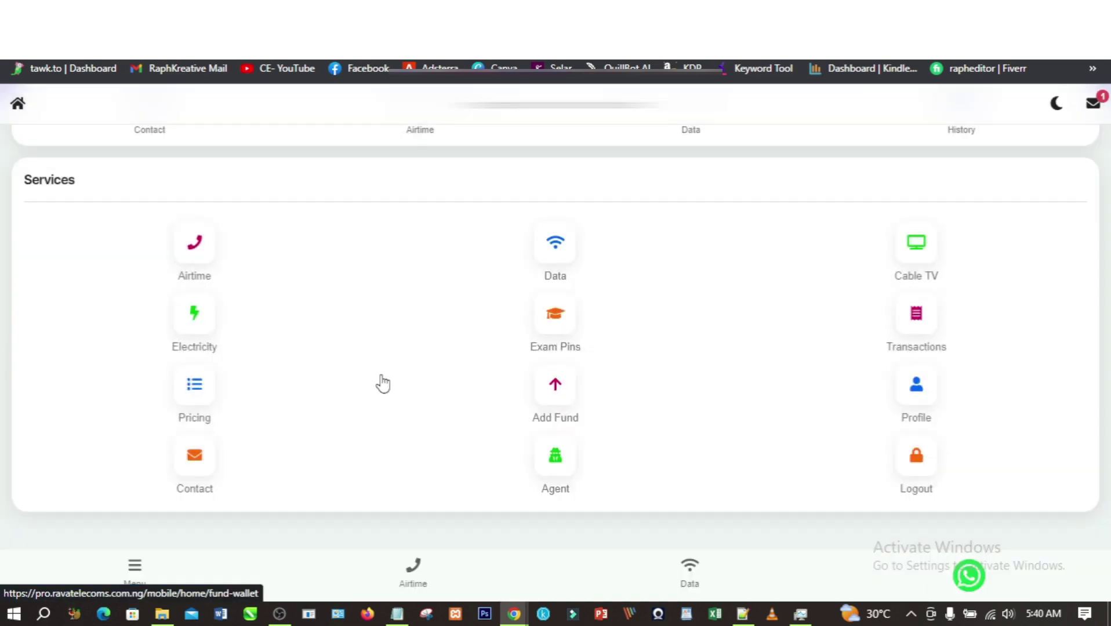
- On the Data page, choose MTN, SME type and the 500MB (N150) 30-day plan
click(552, 248)
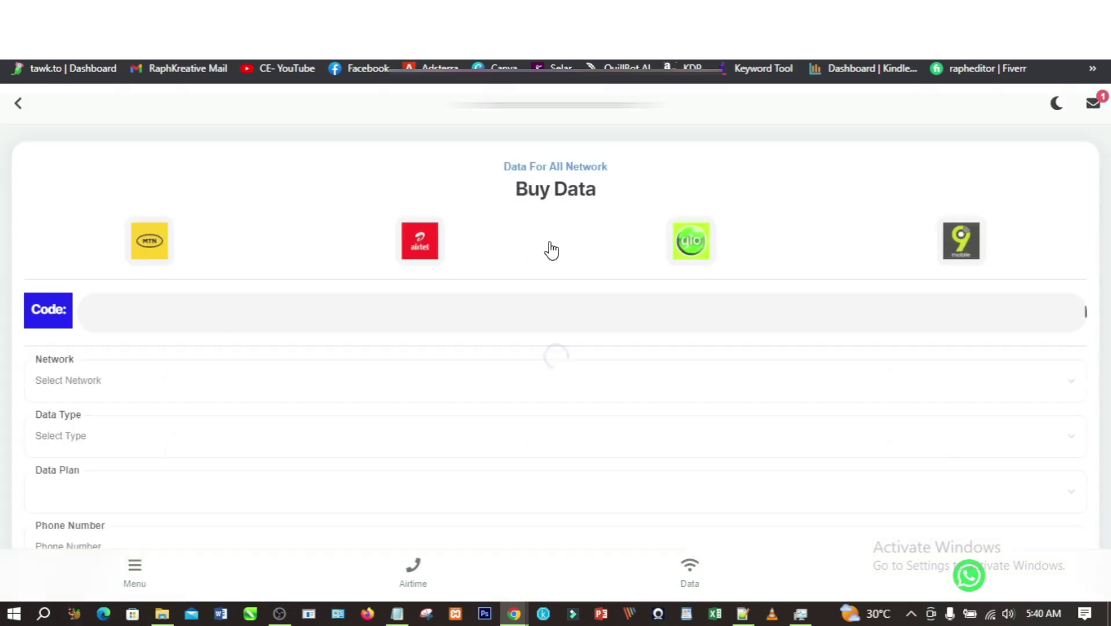
click(150, 251)
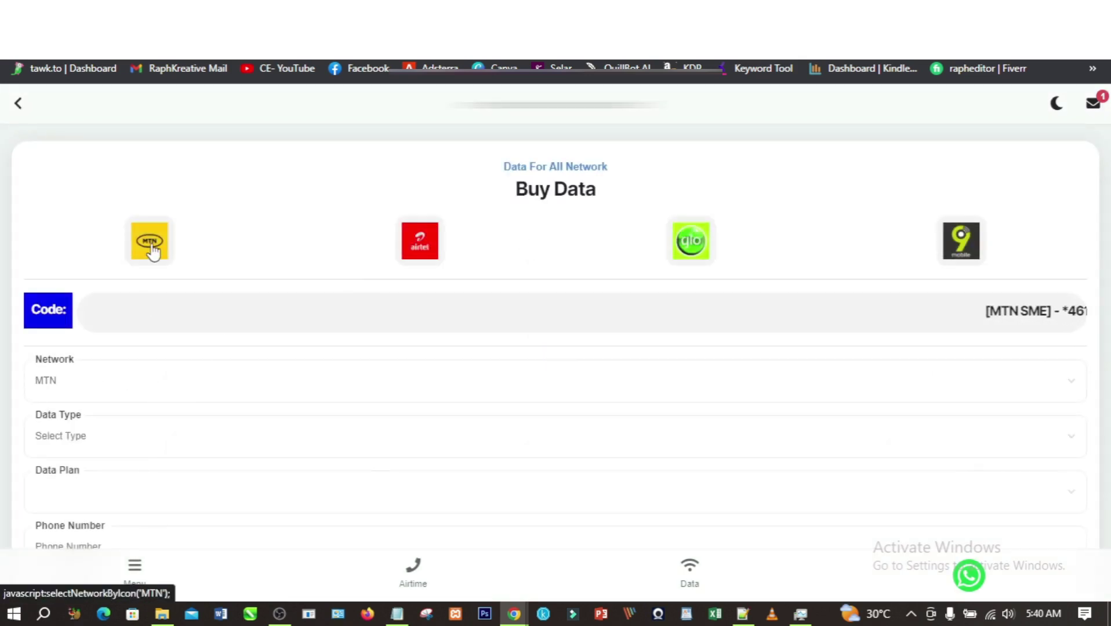
click(104, 429)
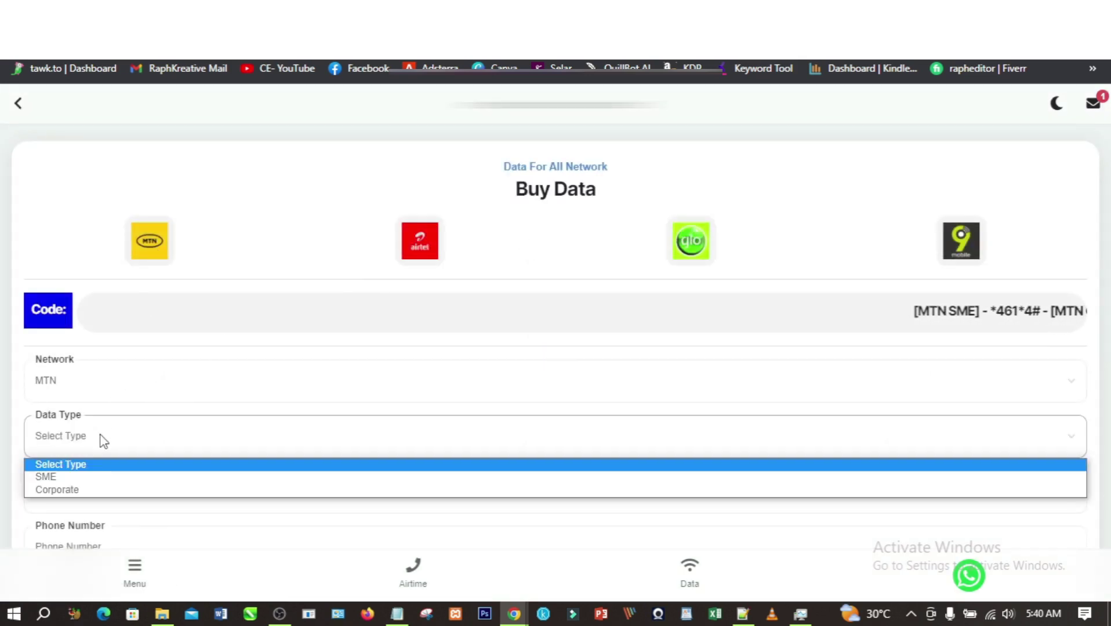
click(90, 474)
click(83, 490)
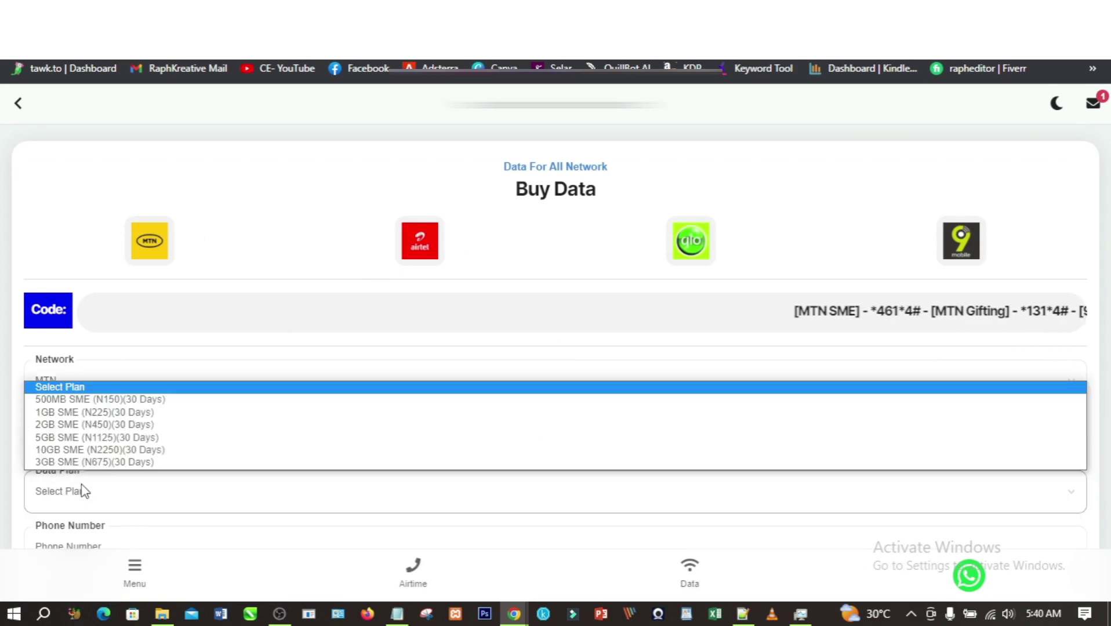
click(114, 400)
- Enter the recipient's phone number and tick Disable Number Validator
scroll(154, 426, down, 3)
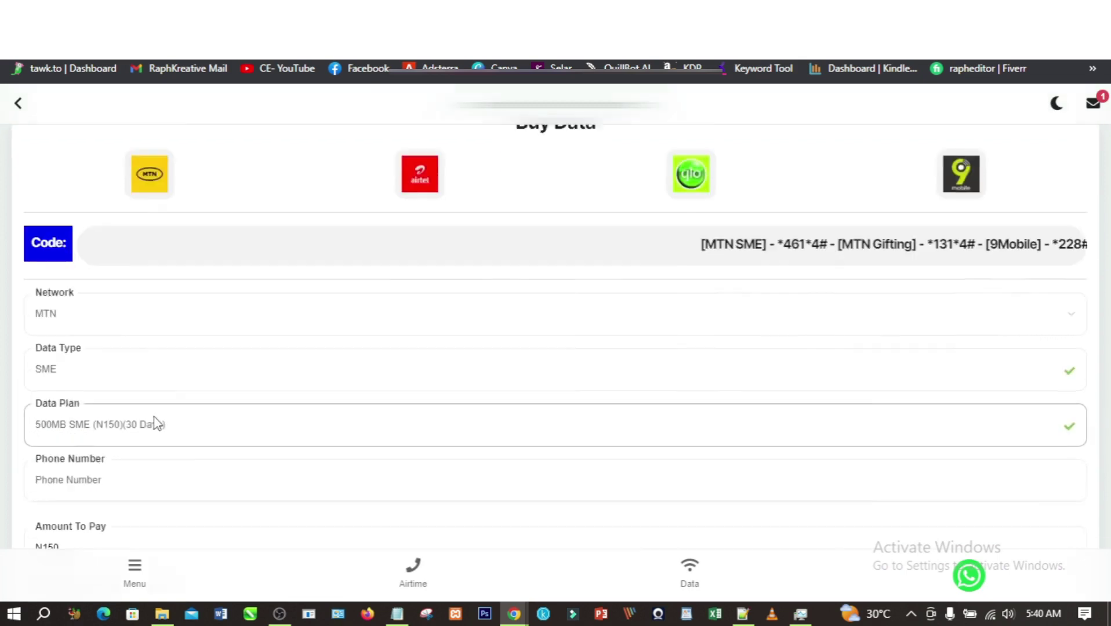
click(156, 385)
text(0)
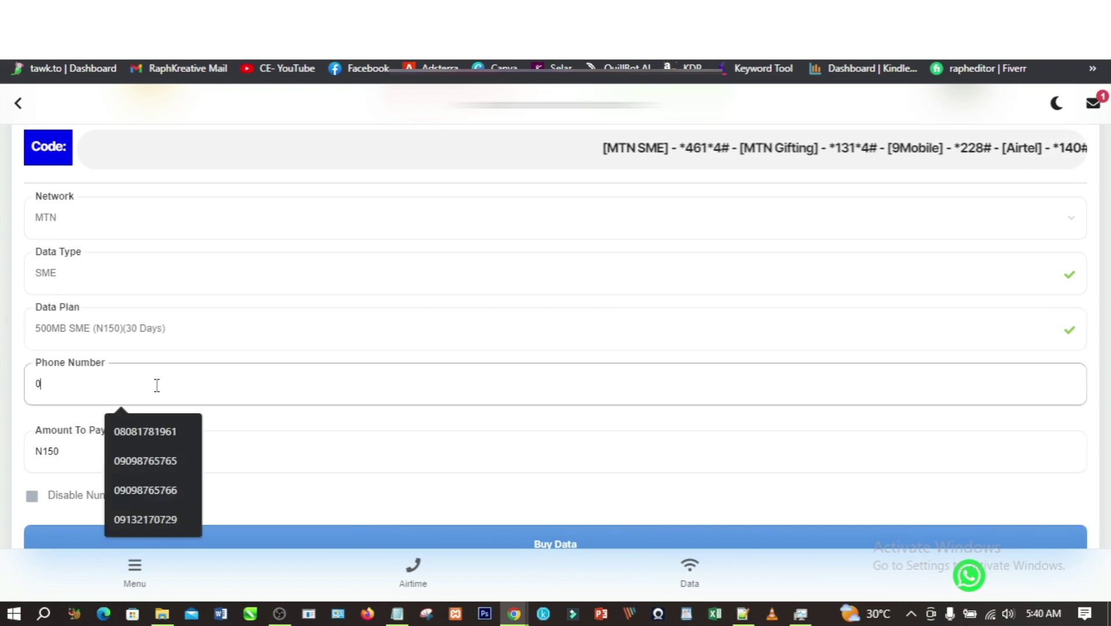
text(98889998)
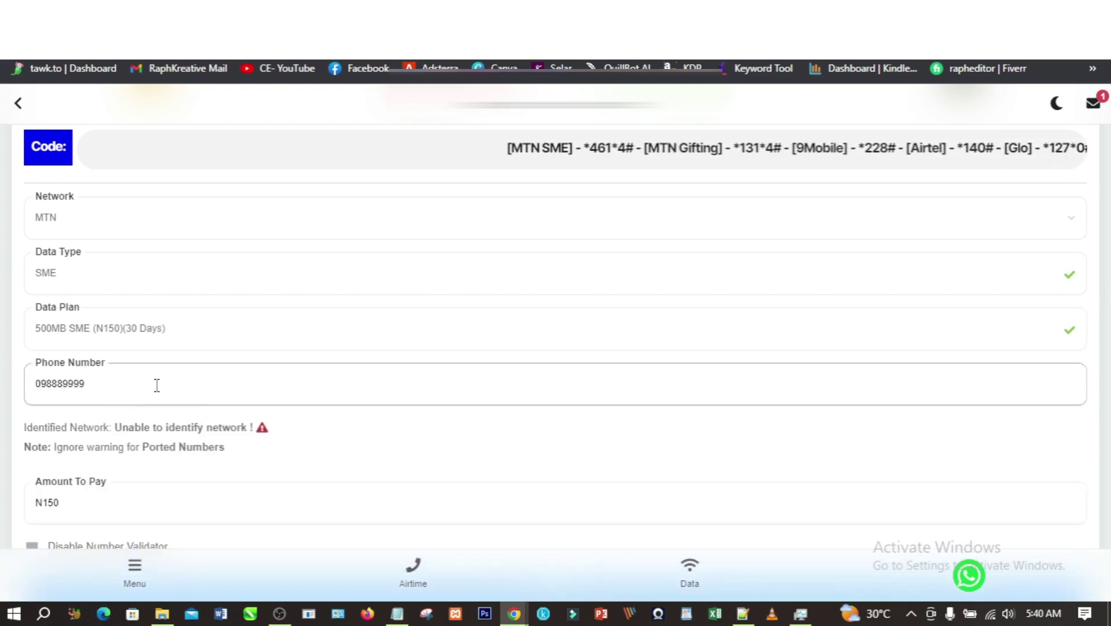
key(BackSpace)
key(BackSpace)
key(BackSpace)
key(BackSpace)
key(BackSpace)
key(BackSpace)
key(BackSpace)
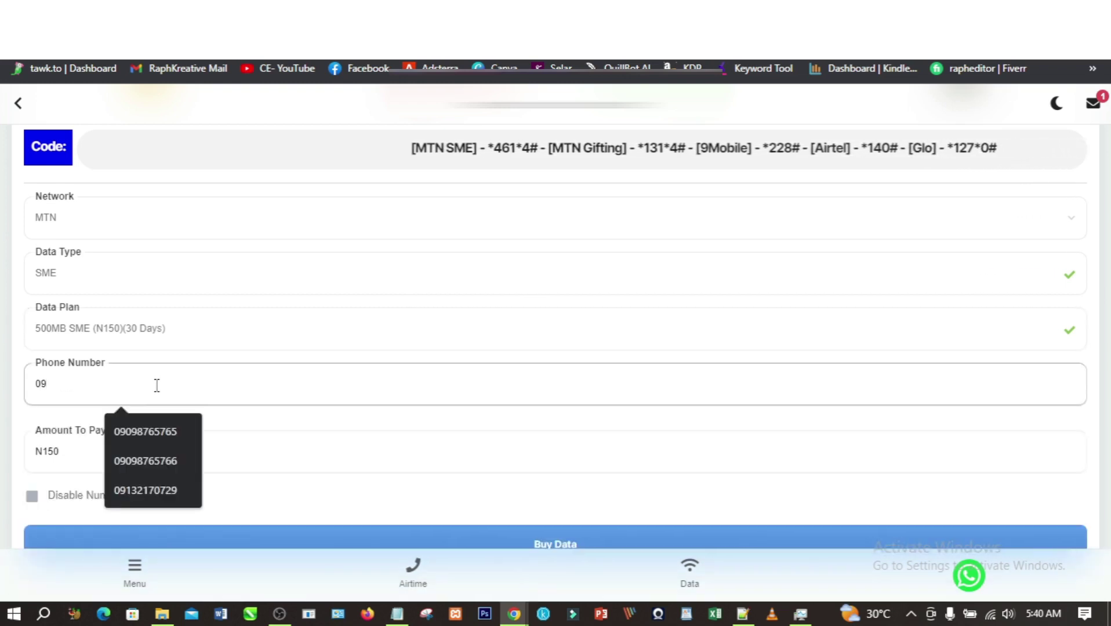
text(2)
key(BackSpace)
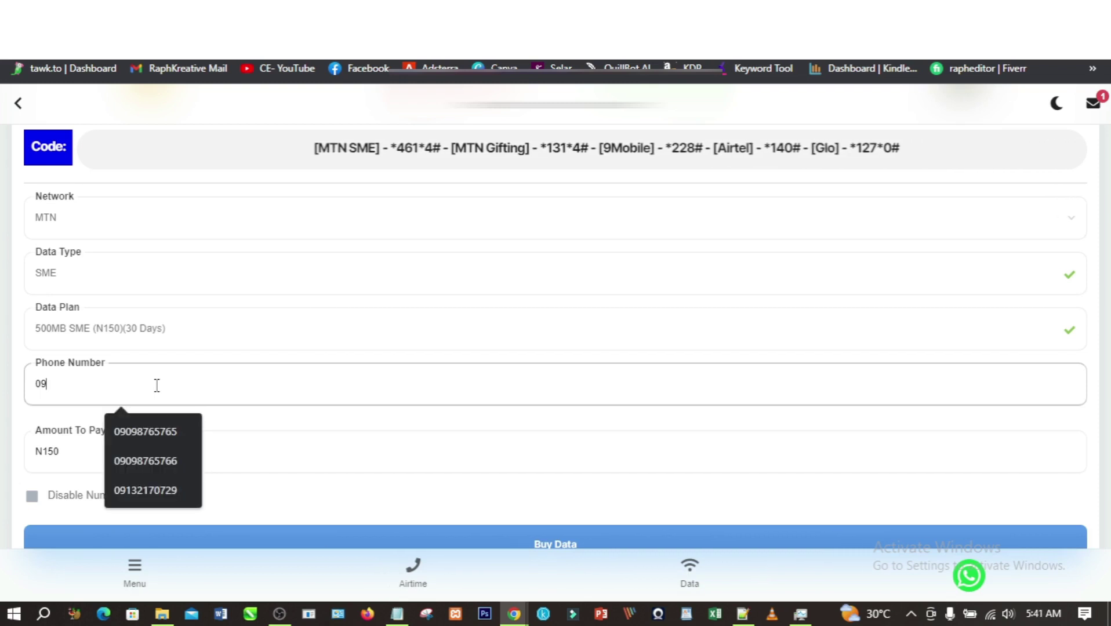
text(132)
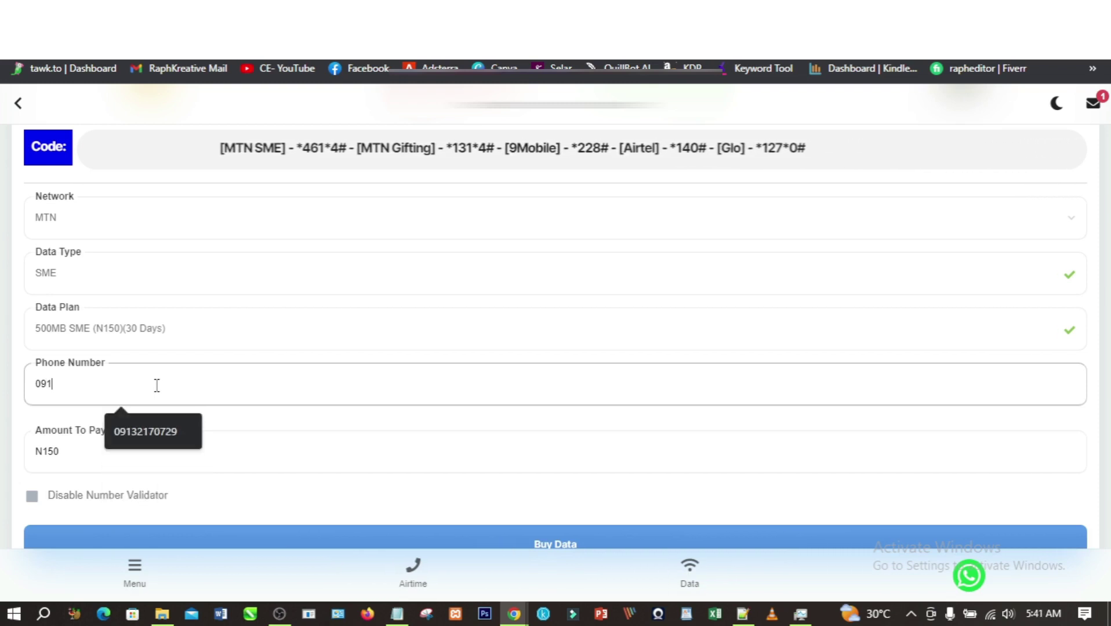
text(445)
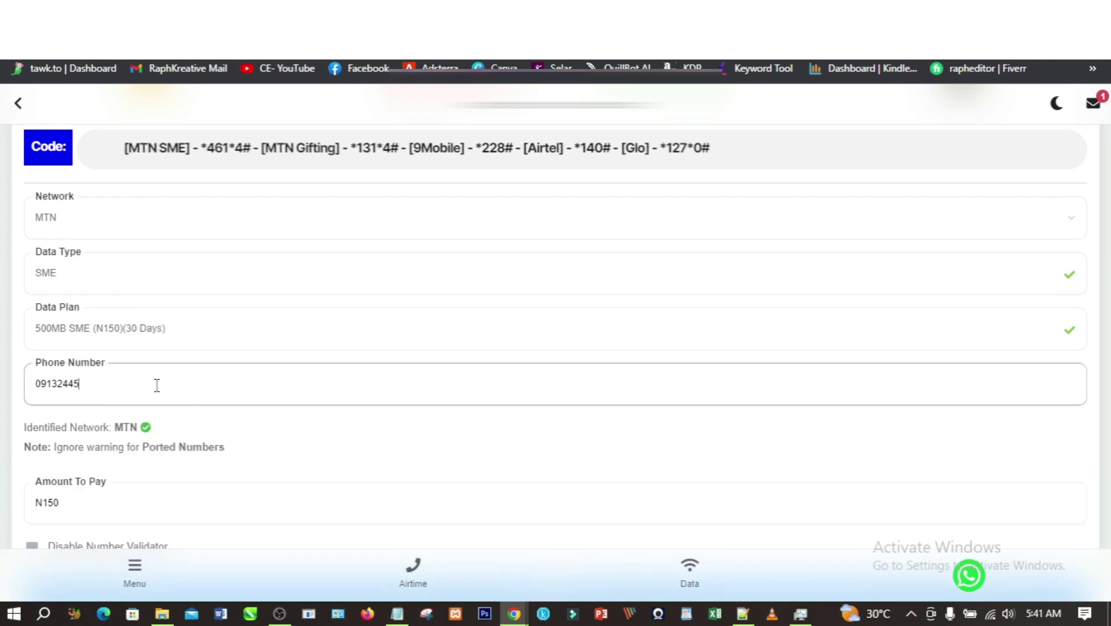
text(555554555)
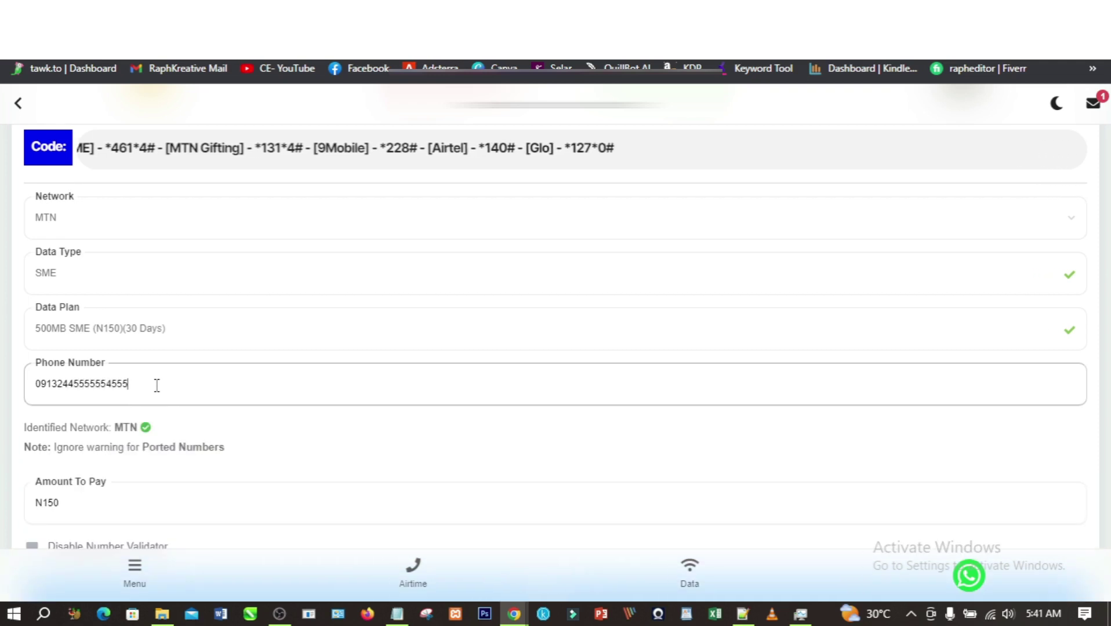
key(BackSpace)
key(BackSpace)
key(BackSpace)
key(BackSpace)
key(BackSpace)
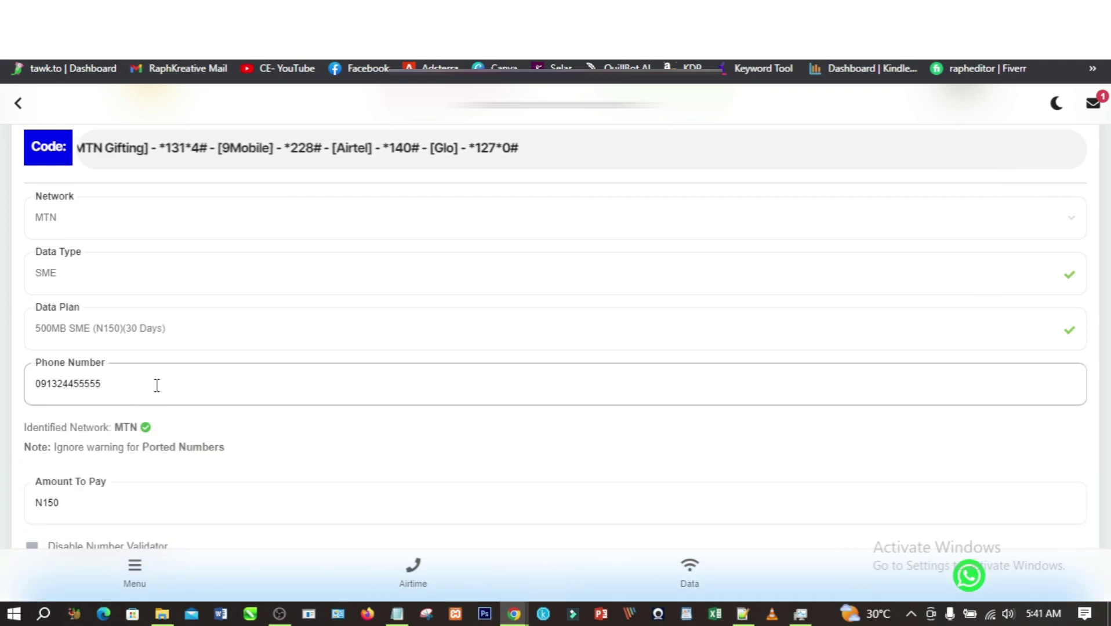
scroll(168, 432, down, 2)
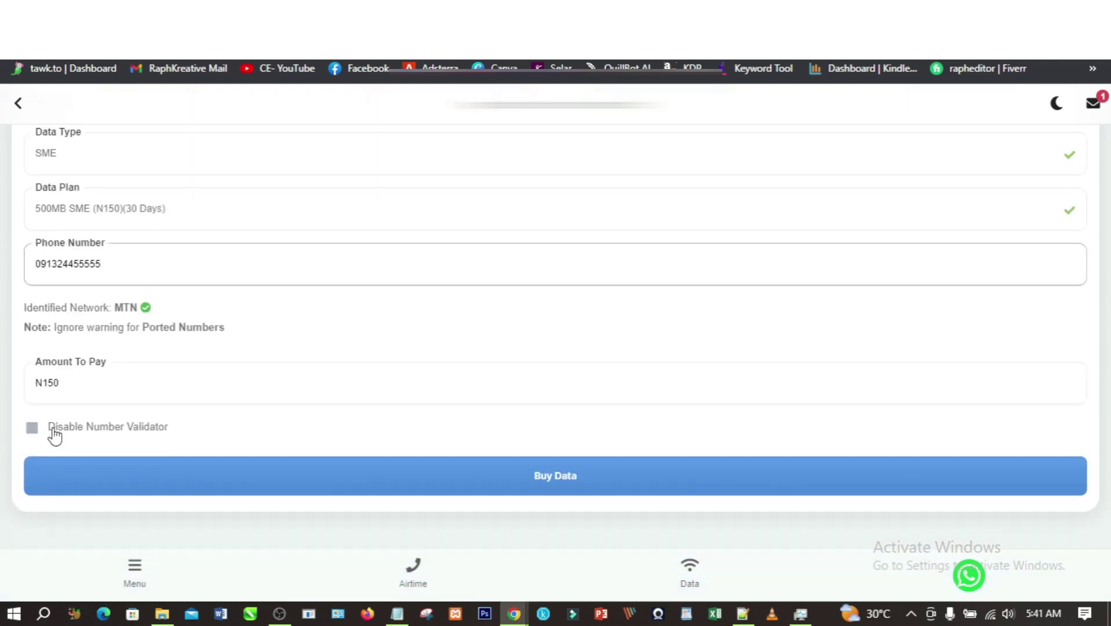
click(33, 434)
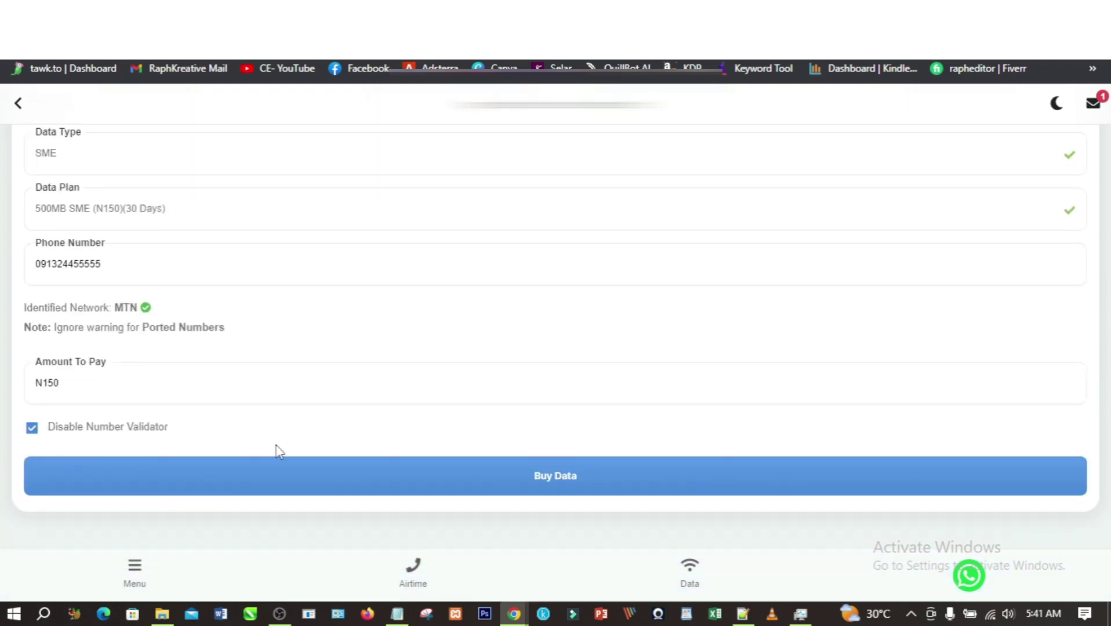
- Buy the data, confirm, enter the transaction PIN, and dismiss the insufficient-balance error
click(544, 481)
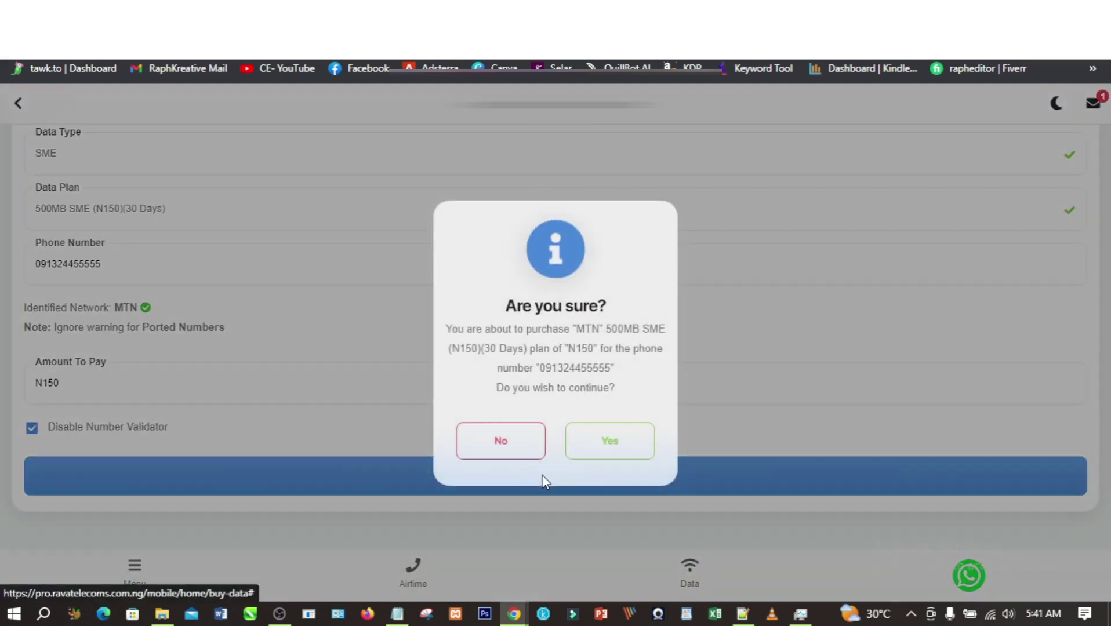
click(600, 452)
click(503, 328)
text(0000)
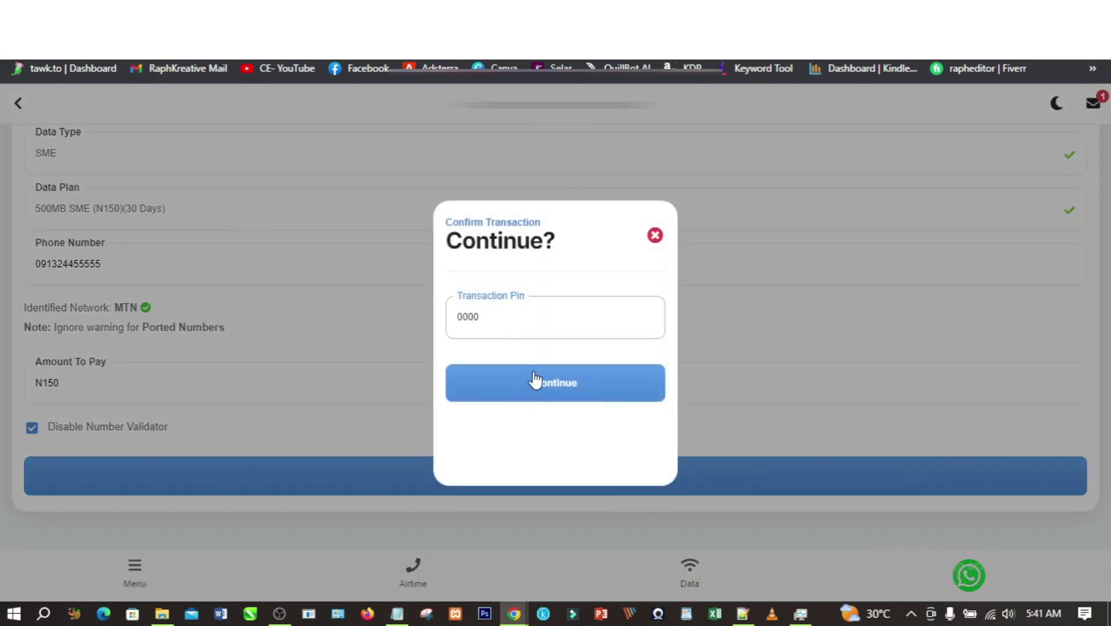
click(546, 385)
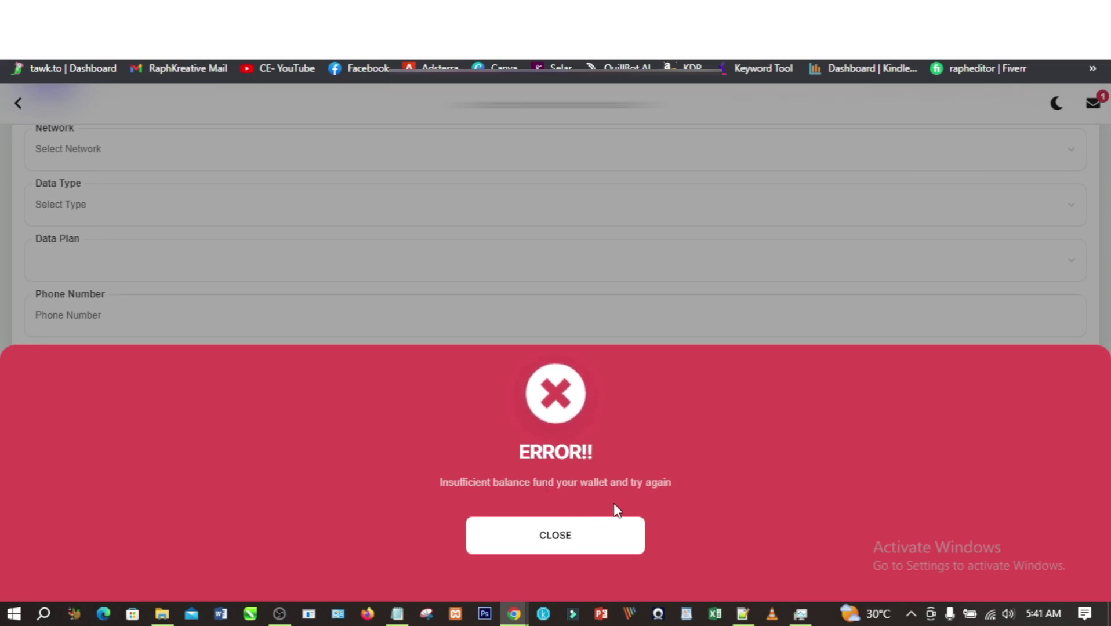
click(607, 529)
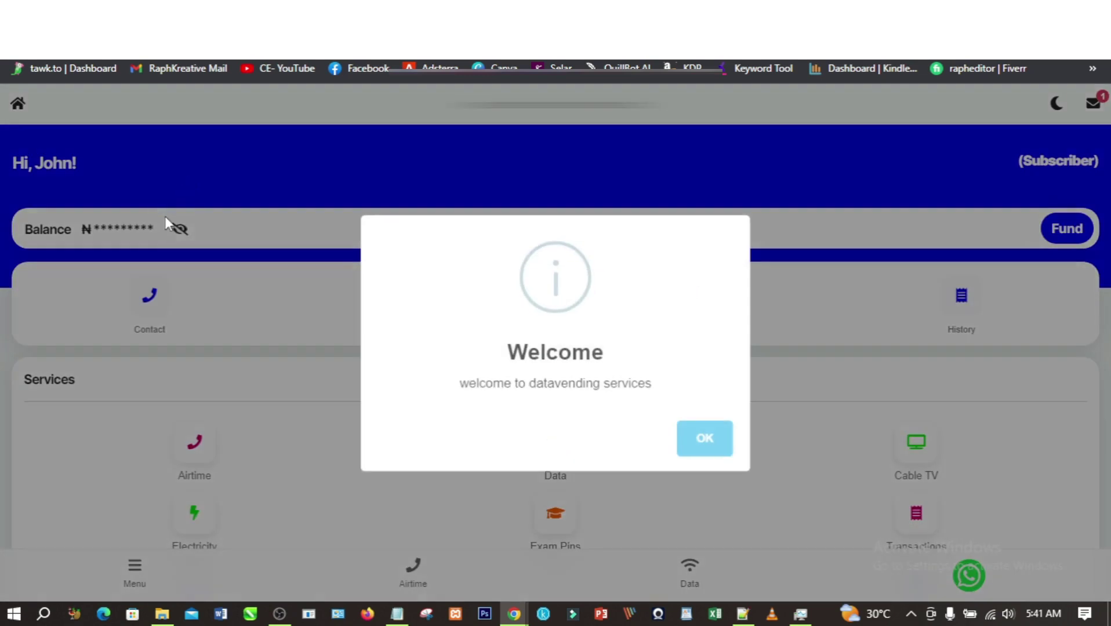
- Close the Welcome popup, reveal the ₦0 wallet balance, and return to the admin Notifications tab
click(719, 439)
click(183, 229)
scroll(372, 220, down, 1)
scroll(373, 219, up, 1)
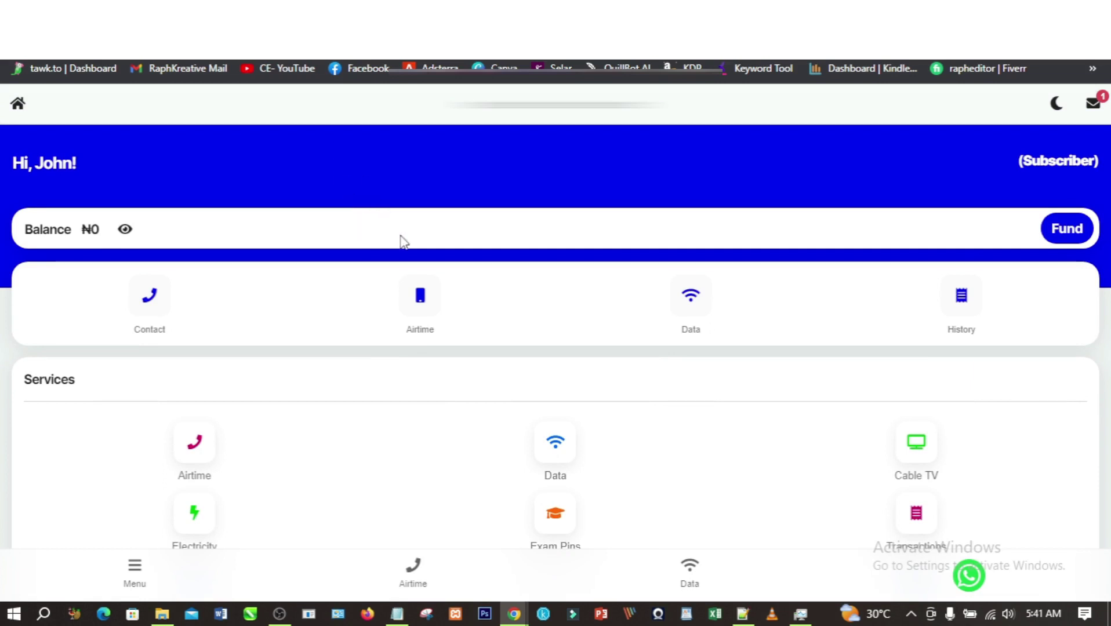
key(ctrl+Tab)
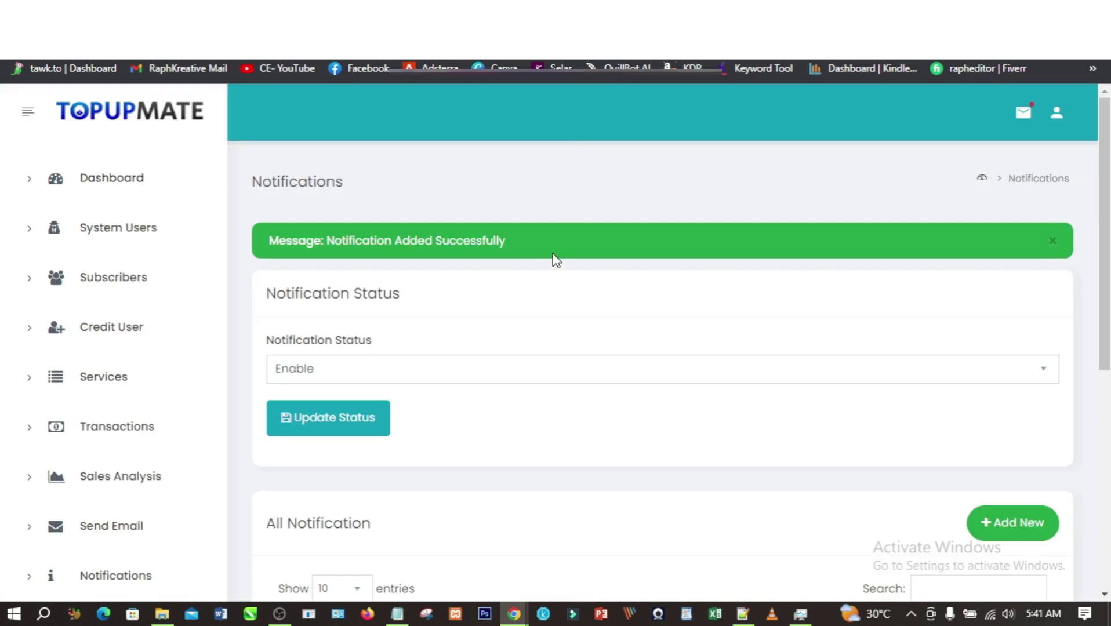